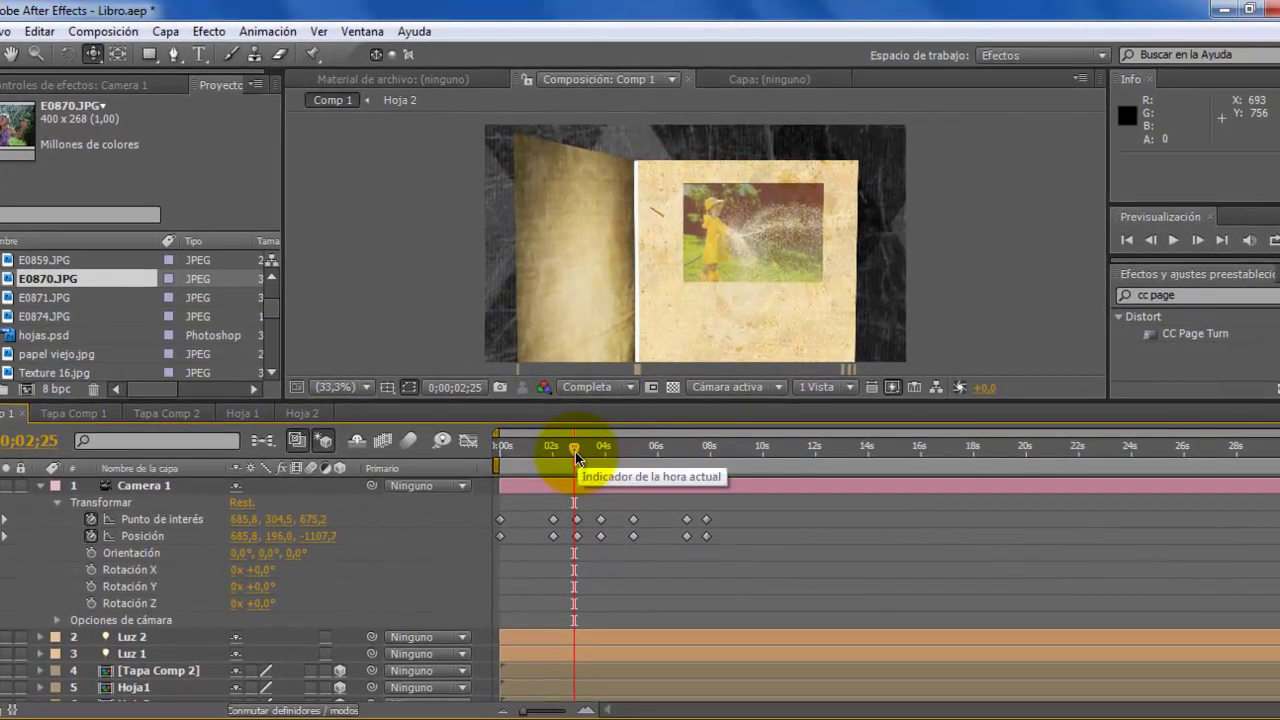
# Step: Scrub back to the start and through the first frames of the Camera 1 move
pyautogui.moveTo(574, 452); pyautogui.dragTo(504, 460)
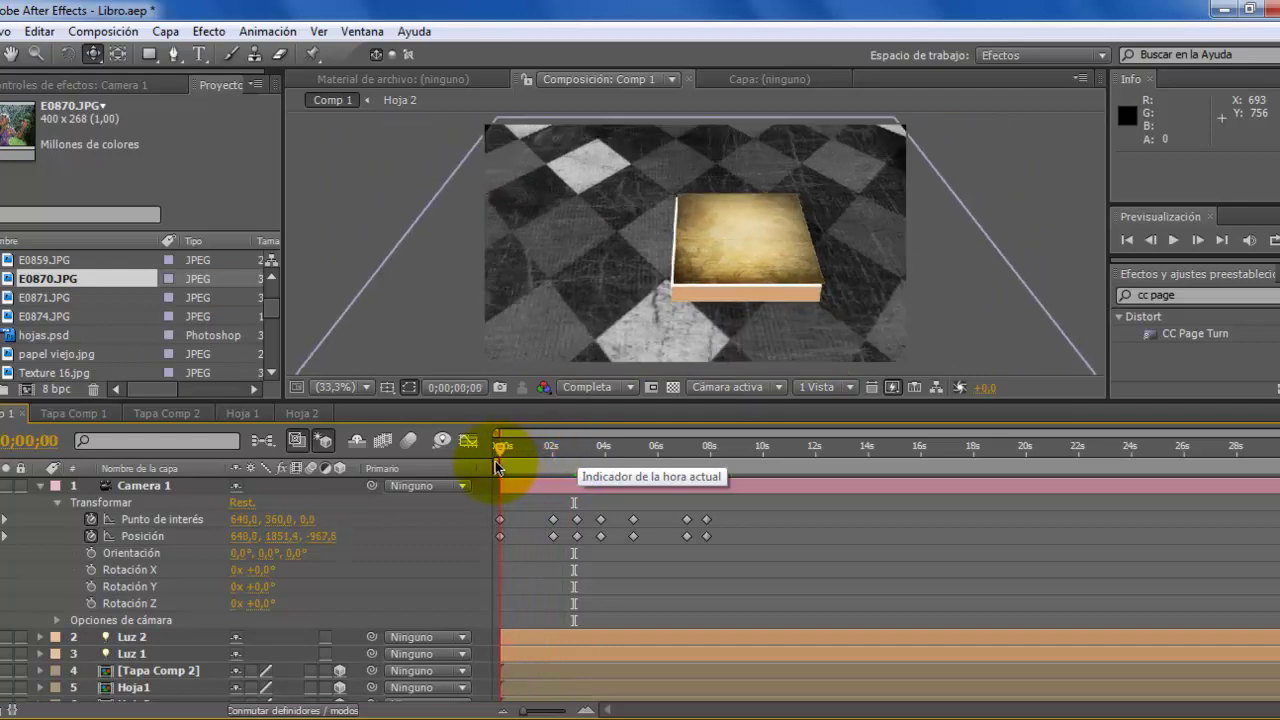
pyautogui.moveTo(504, 460); pyautogui.dragTo(538, 468)
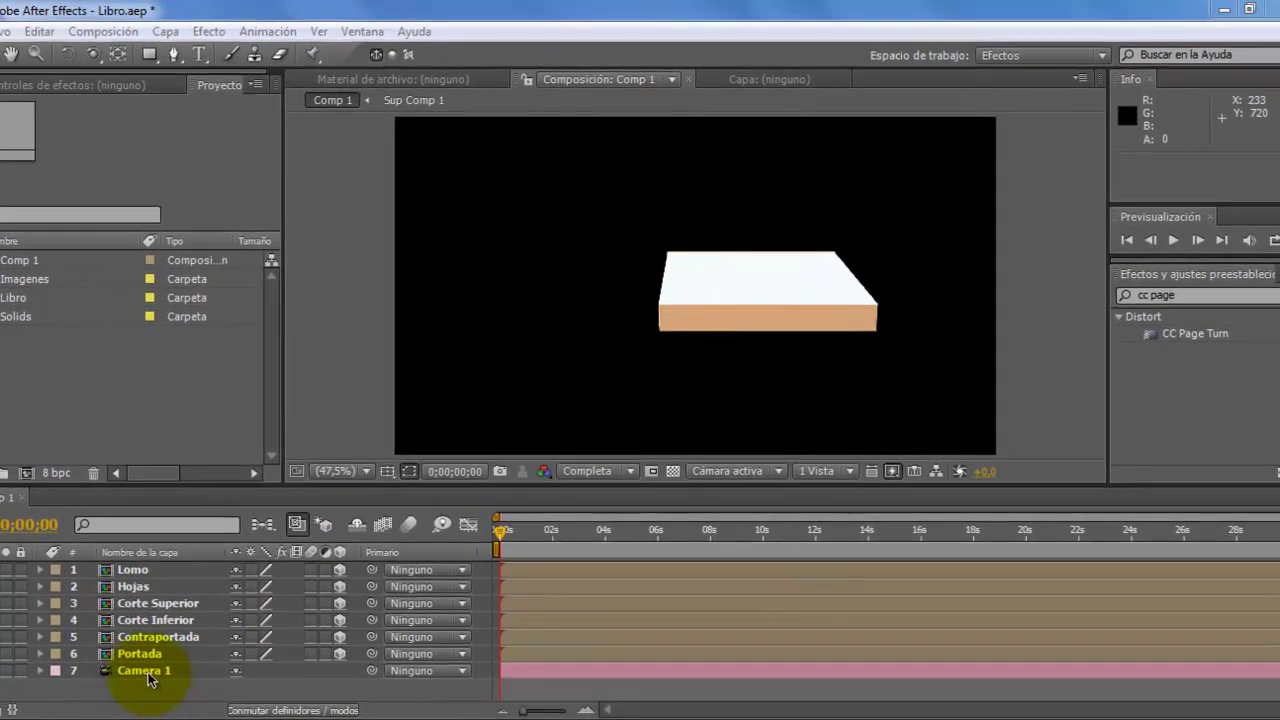
# Step: Orbit Camera 1 upward to show the book's white top face, undoing the extra turn
pyautogui.click(147, 672)
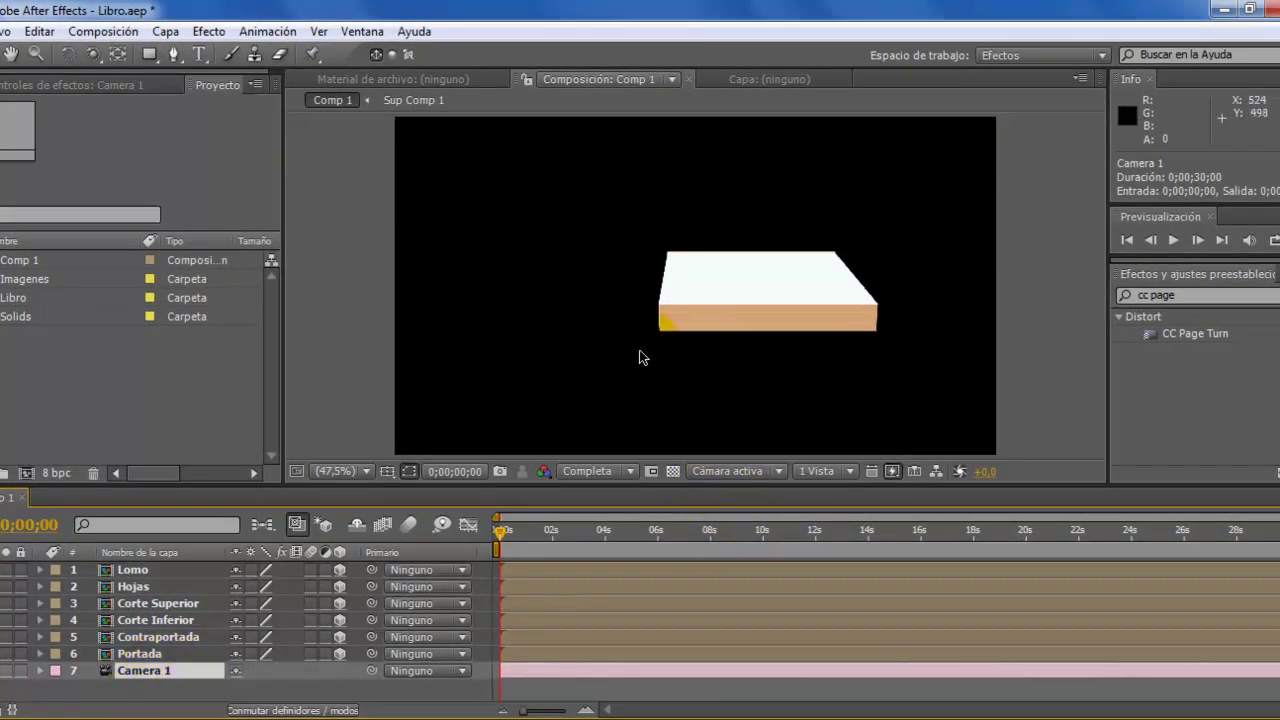
pyautogui.press('c')
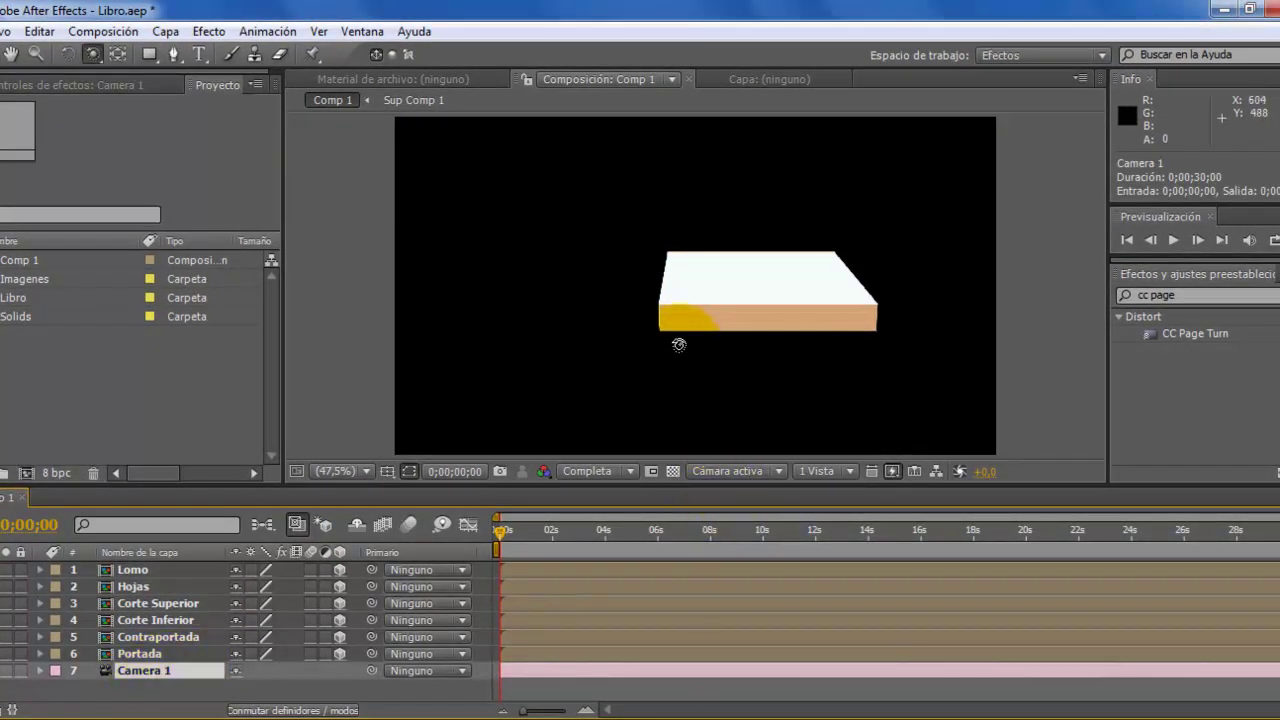
pyautogui.moveTo(682, 294)
pyautogui.mouseDown()
pyautogui.moveTo(680, 426)
pyautogui.moveTo(742, 257)
pyautogui.moveTo(743, 417)
pyautogui.moveTo(746, 129)
pyautogui.mouseUp()
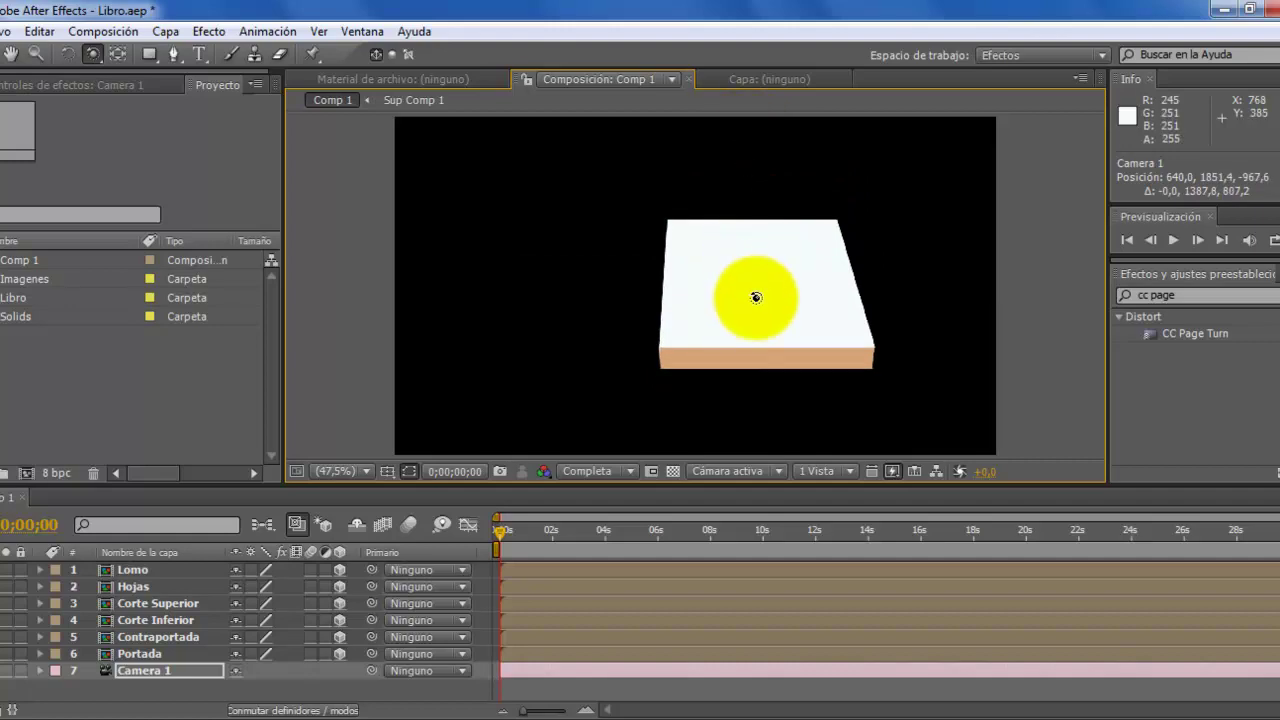
pyautogui.moveTo(751, 291)
pyautogui.mouseDown()
pyautogui.moveTo(757, 239)
pyautogui.moveTo(760, 285)
pyautogui.mouseUp()
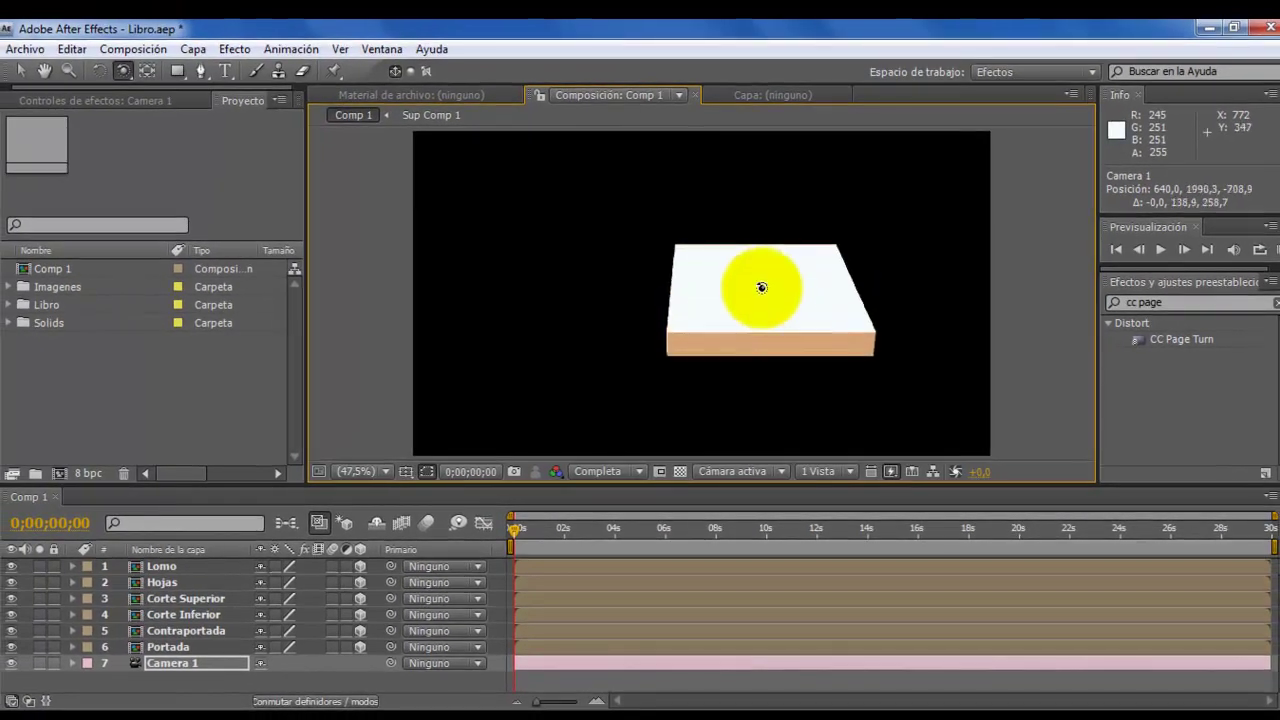
pyautogui.hotkey('ctrl', 'z')
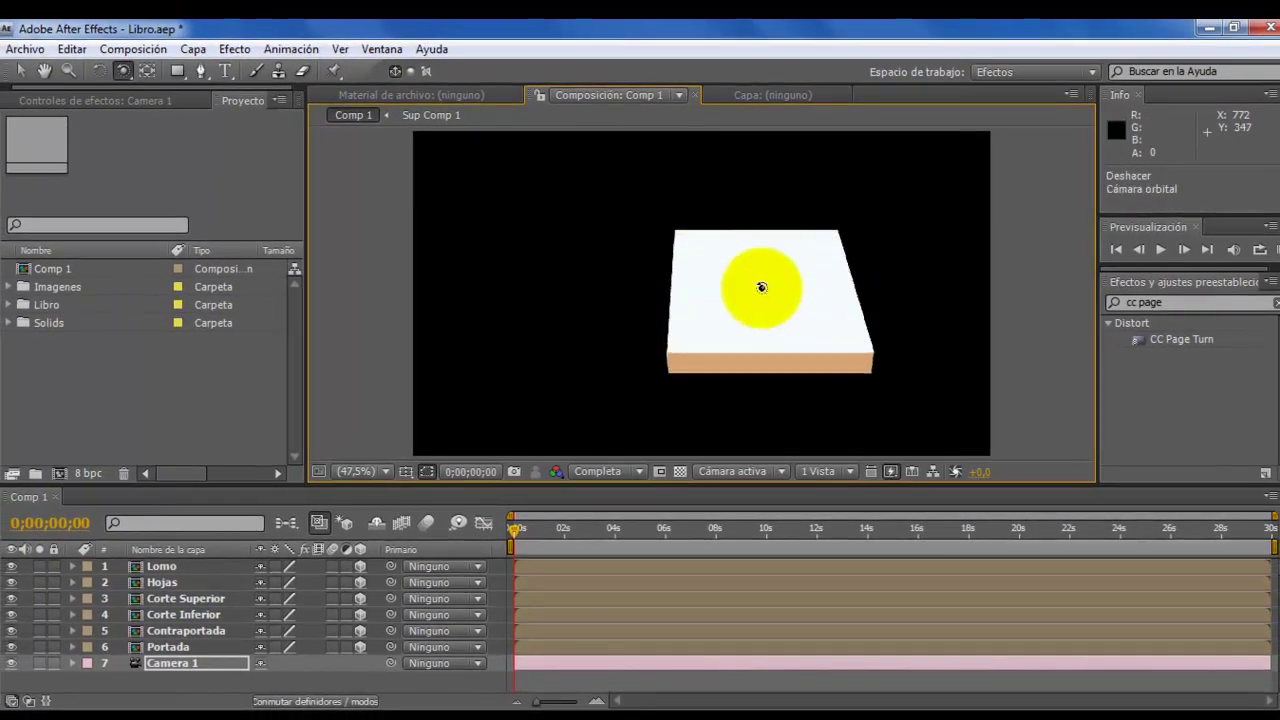
pyautogui.moveTo(160, 632); pyautogui.dragTo(143, 656)
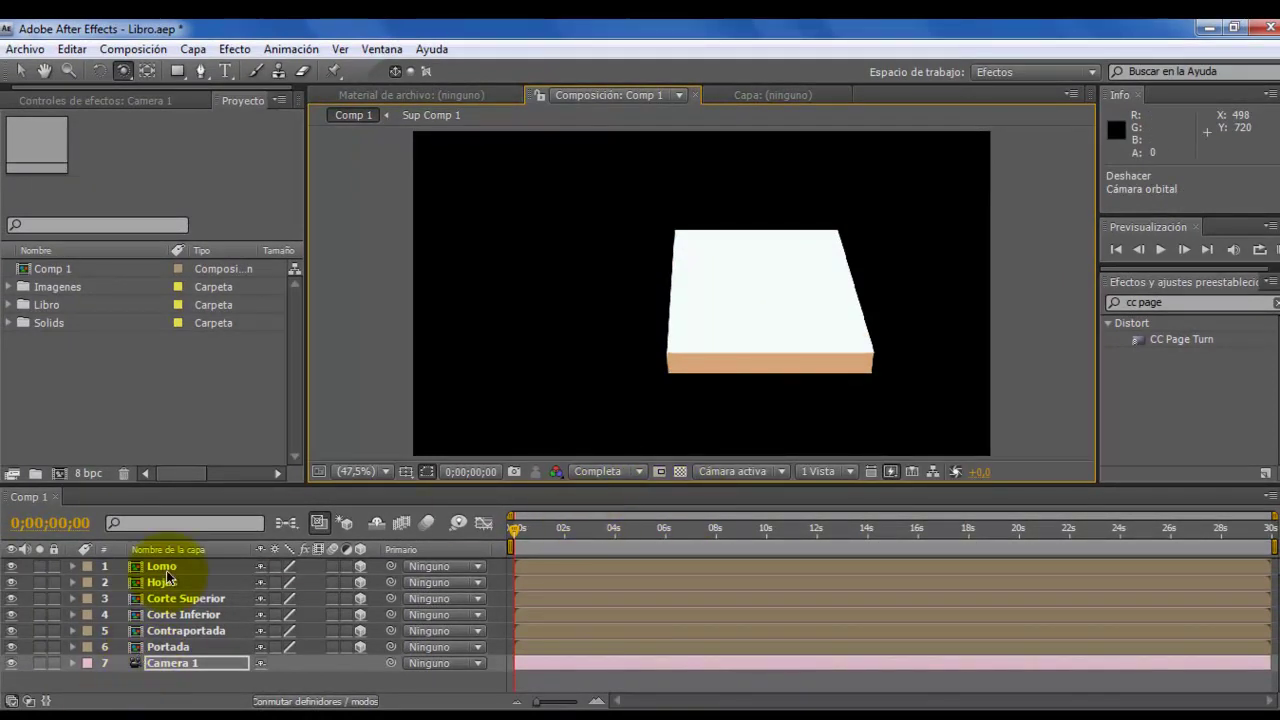
pyautogui.click(165, 650)
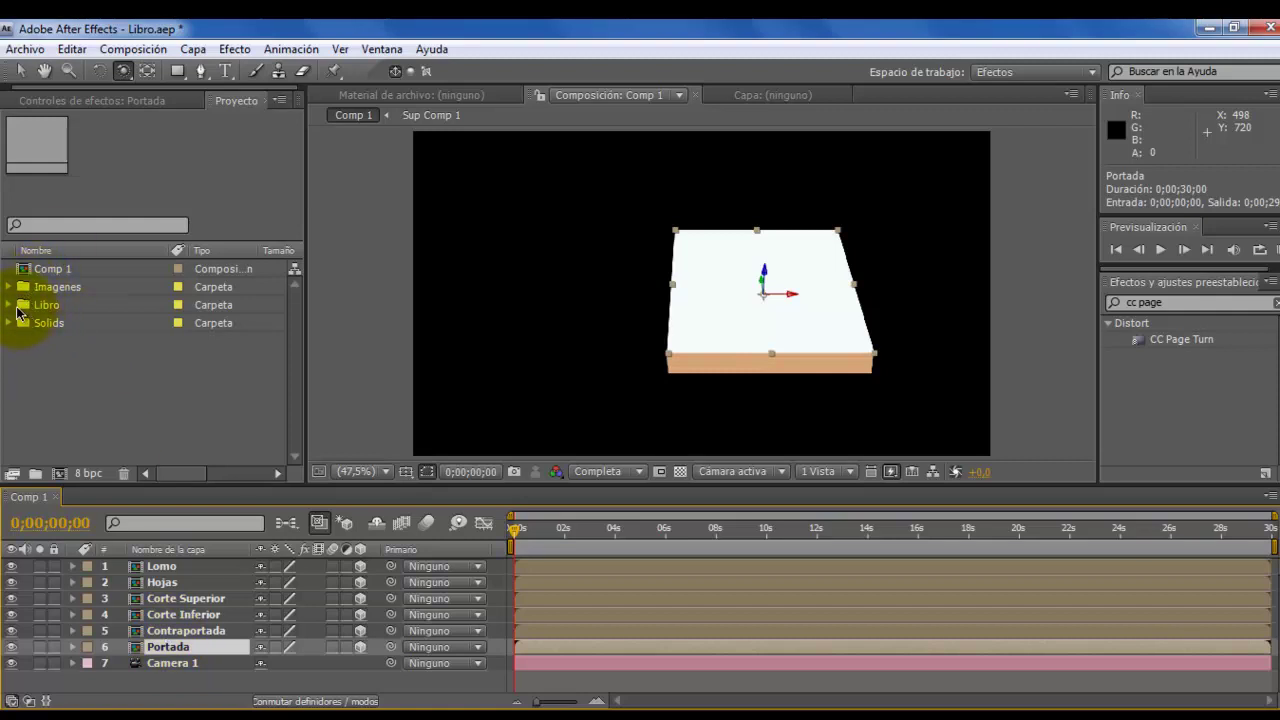
# Step: Browse the Libro, Imagenes and Solids folders in the Project panel
pyautogui.click(11, 305)
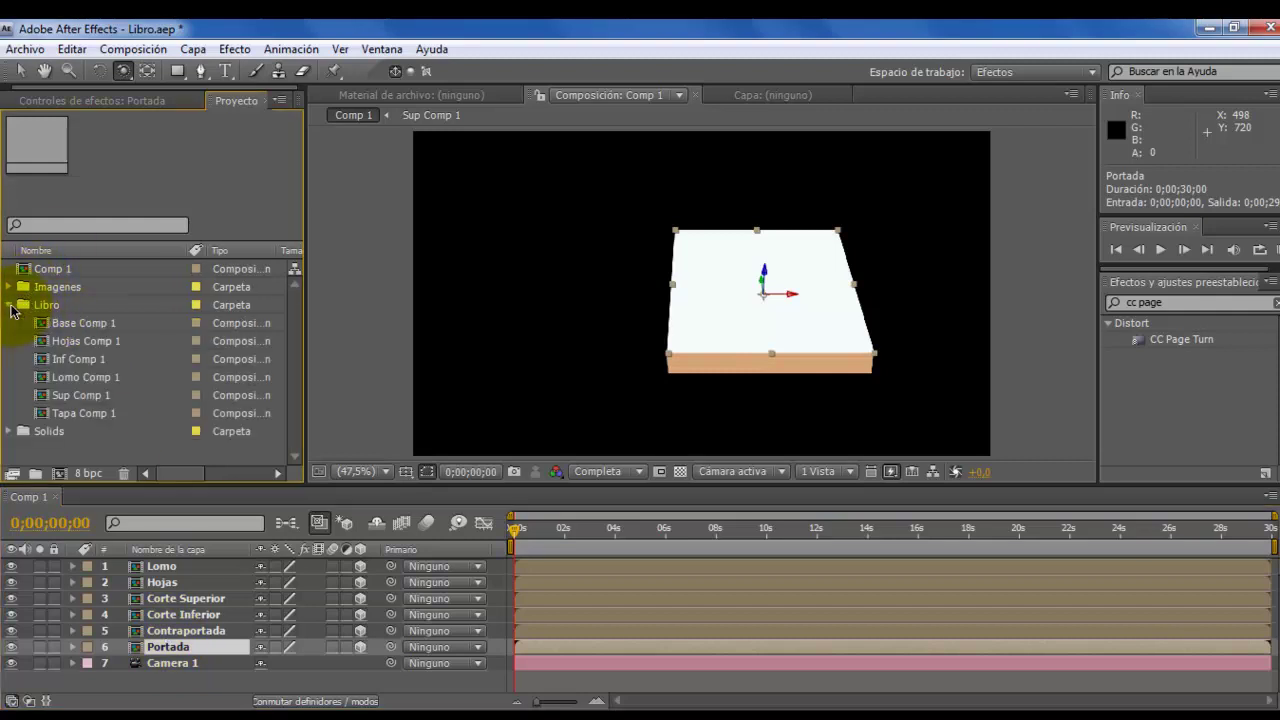
pyautogui.click(11, 305)
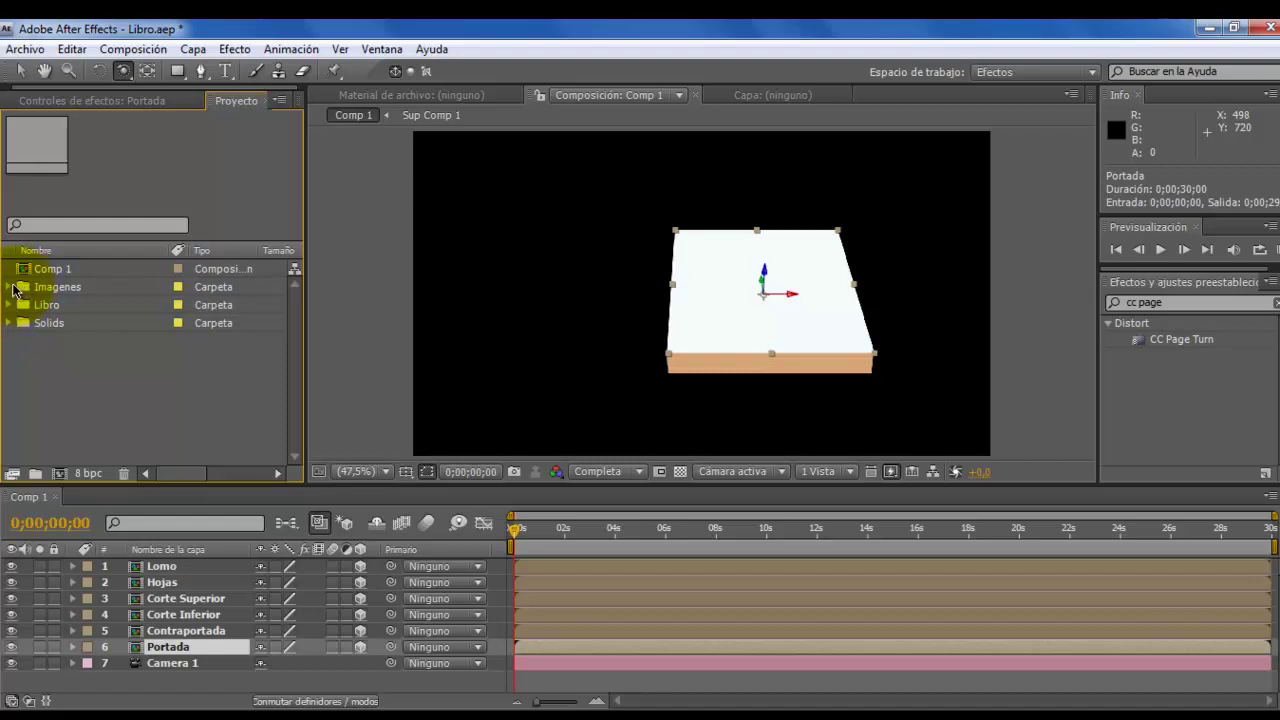
pyautogui.click(11, 287)
pyautogui.click(10, 287)
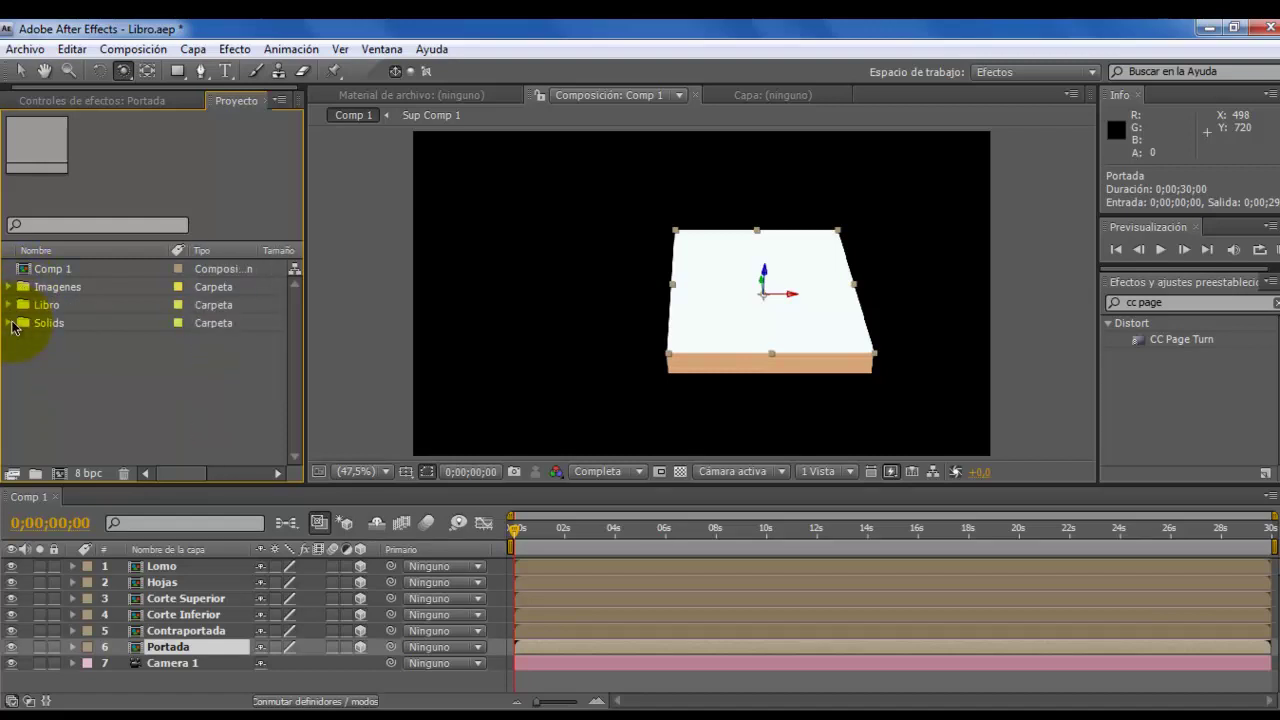
pyautogui.click(11, 323)
pyautogui.click(11, 323)
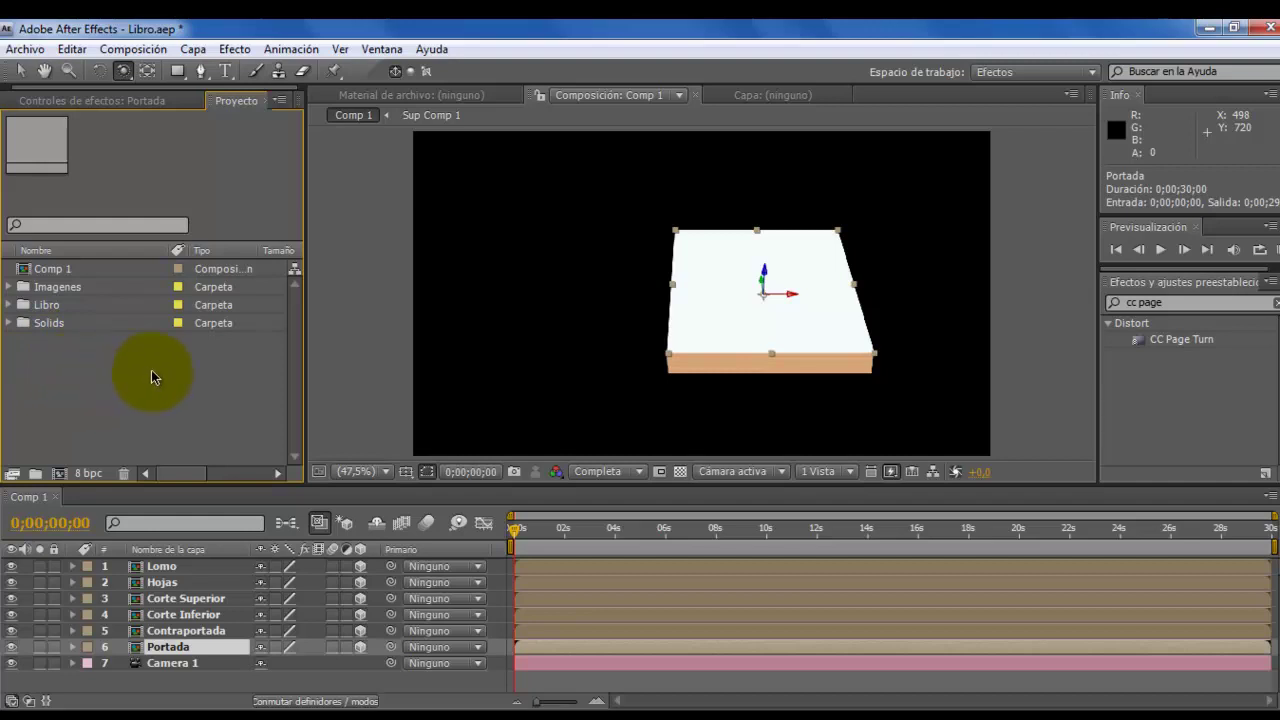
# Step: Switch the viewer to the Frente 3D view and expand the Imagenes folder
pyautogui.click(778, 473)
pyautogui.click(789, 267)
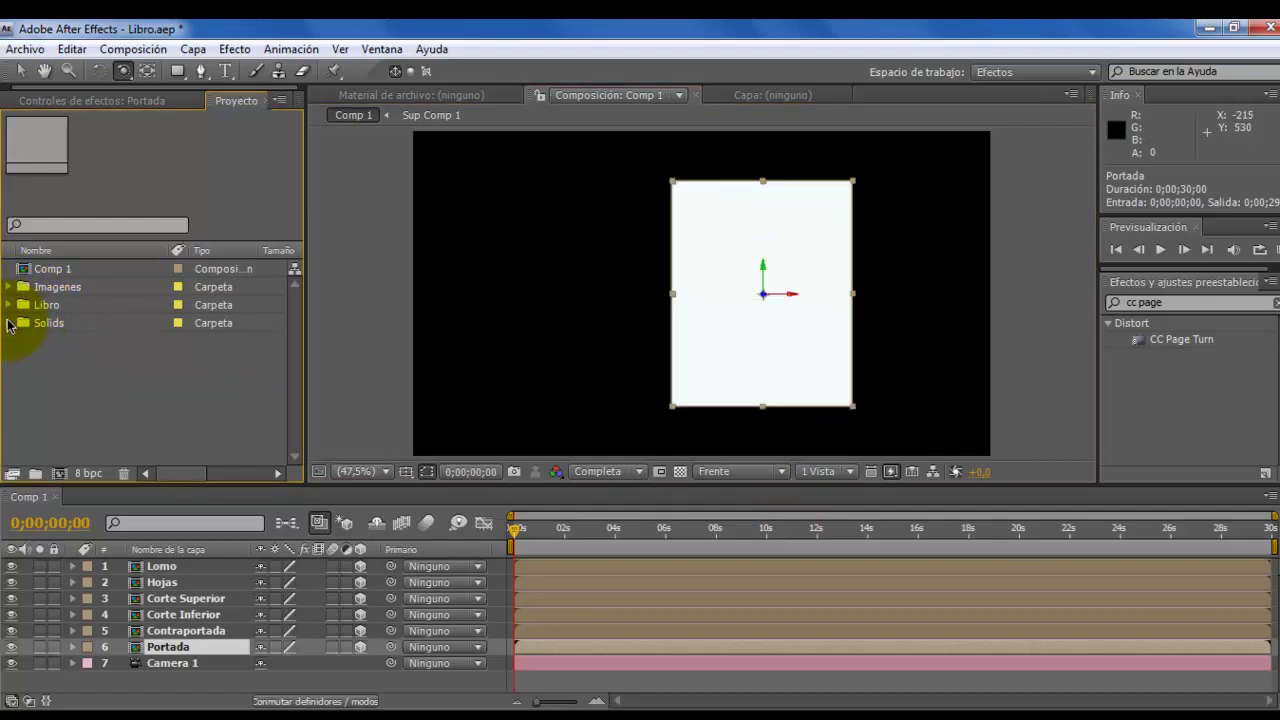
pyautogui.click(9, 288)
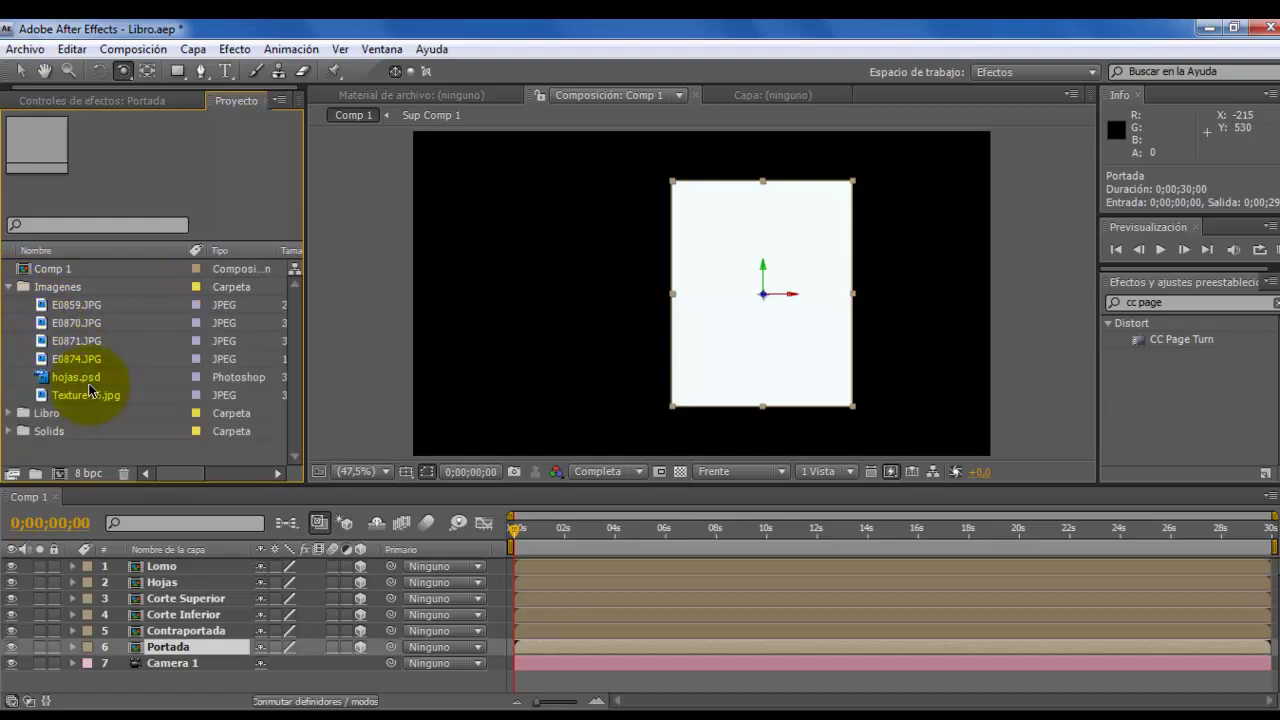
# Step: Add Texture 16.jpg to Comp 1 as a 3D layer scaled to 241%
pyautogui.moveTo(85, 397); pyautogui.dragTo(86, 404)
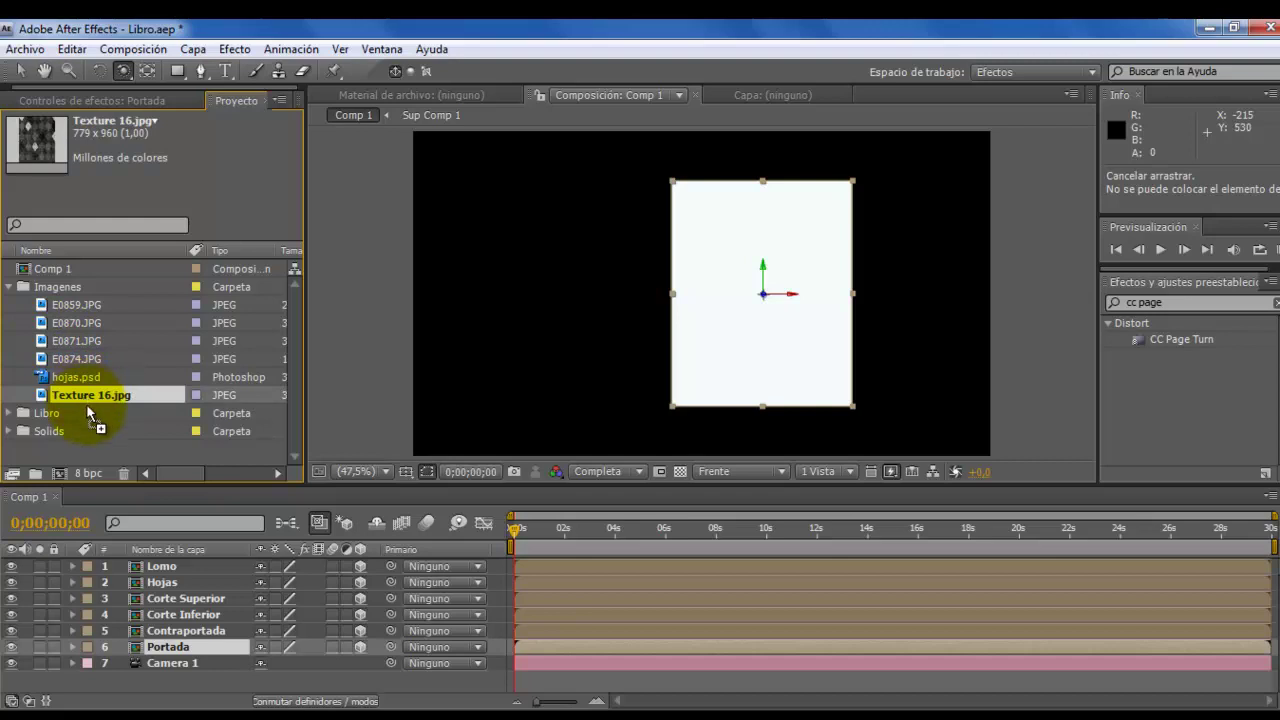
pyautogui.moveTo(86, 403); pyautogui.dragTo(167, 672)
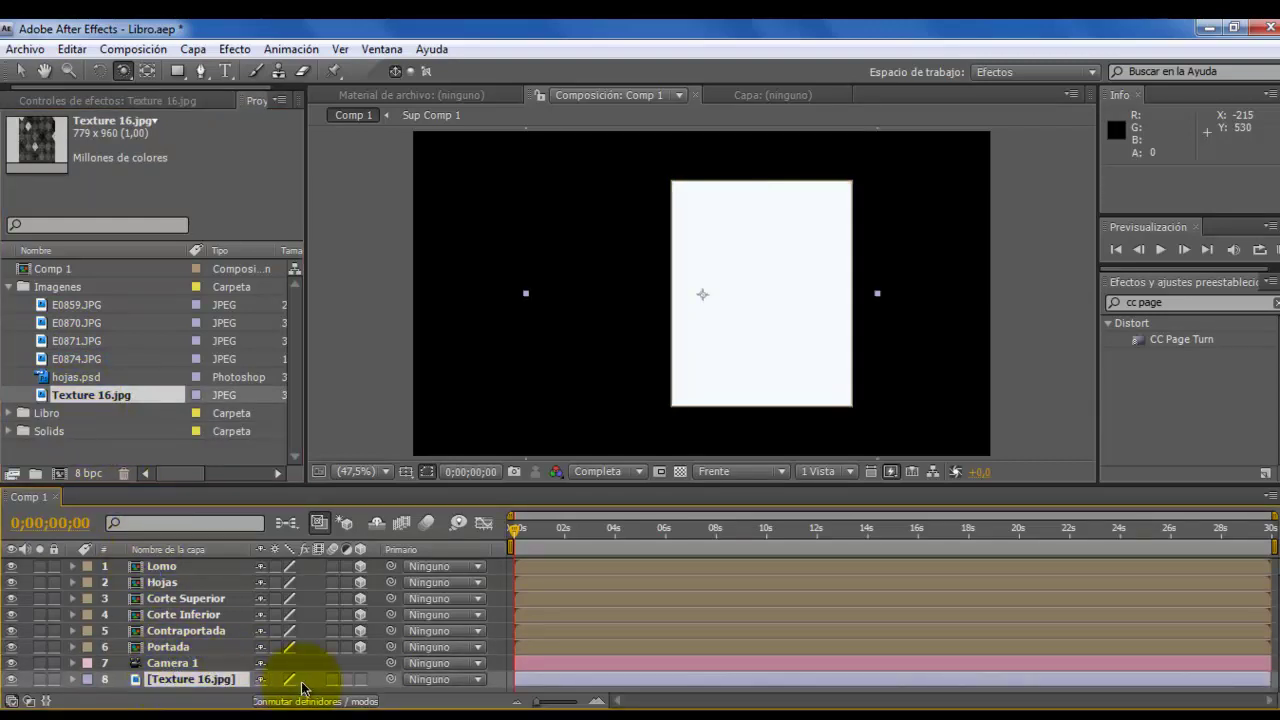
pyautogui.click(360, 680)
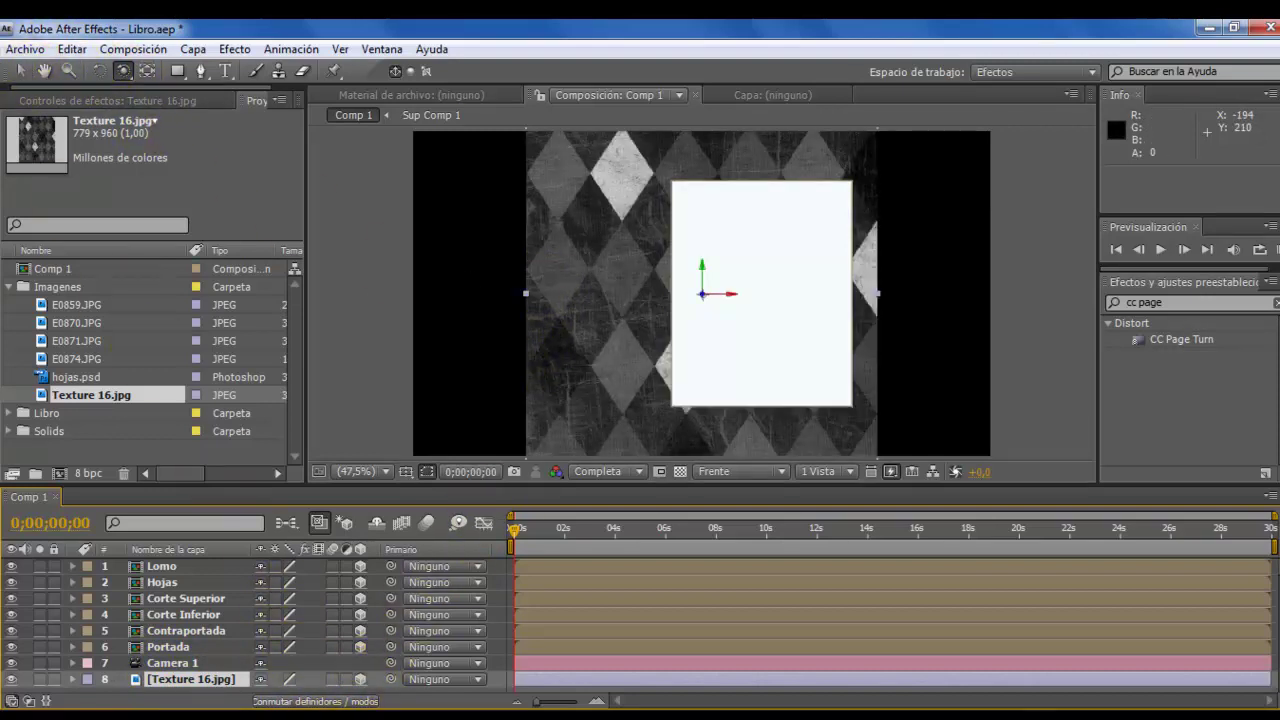
pyautogui.moveTo(318, 716)
pyautogui.press('s')
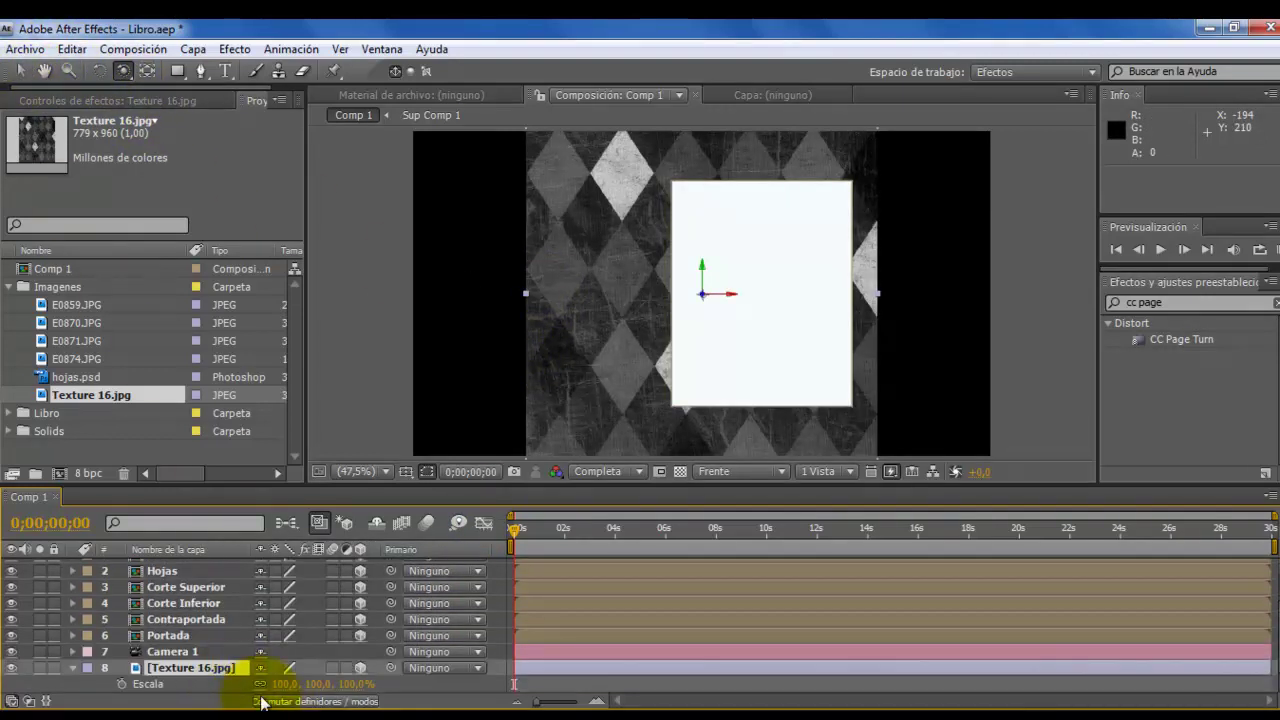
pyautogui.moveTo(282, 684); pyautogui.dragTo(398, 667)
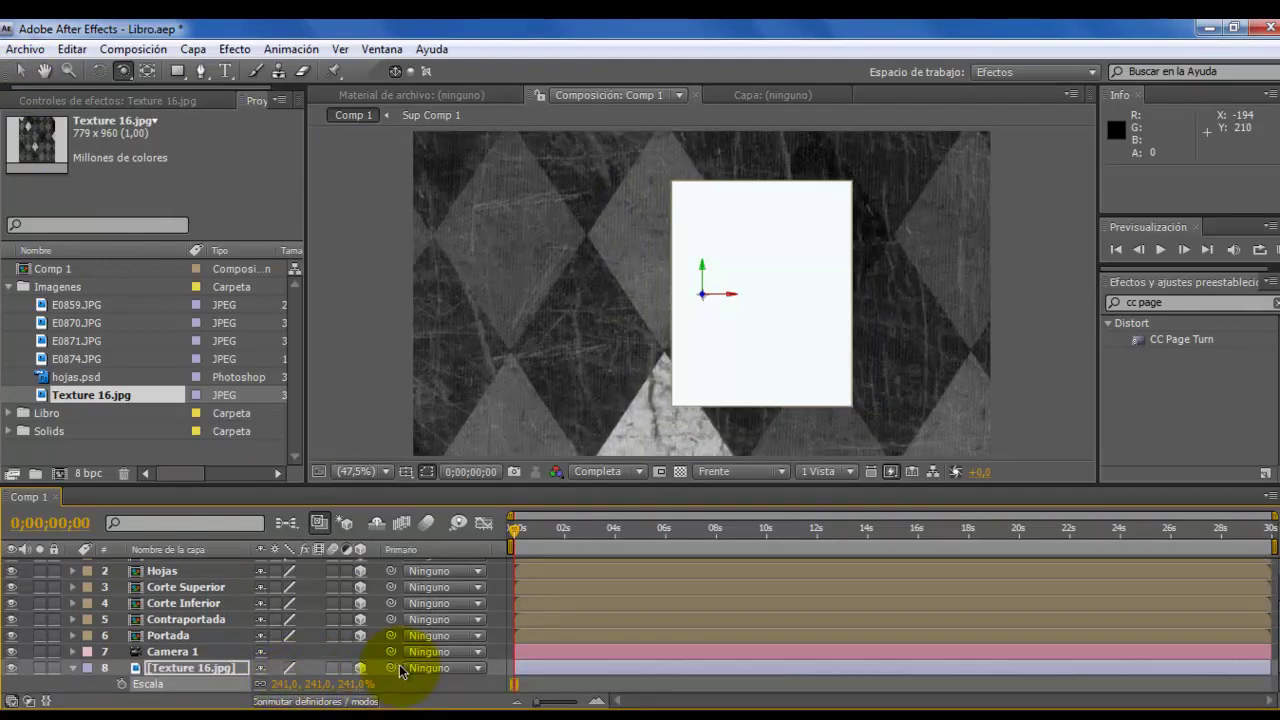
# Step: In Bottom view, push the texture 40 units behind the book, then return to Front view
pyautogui.click(785, 470)
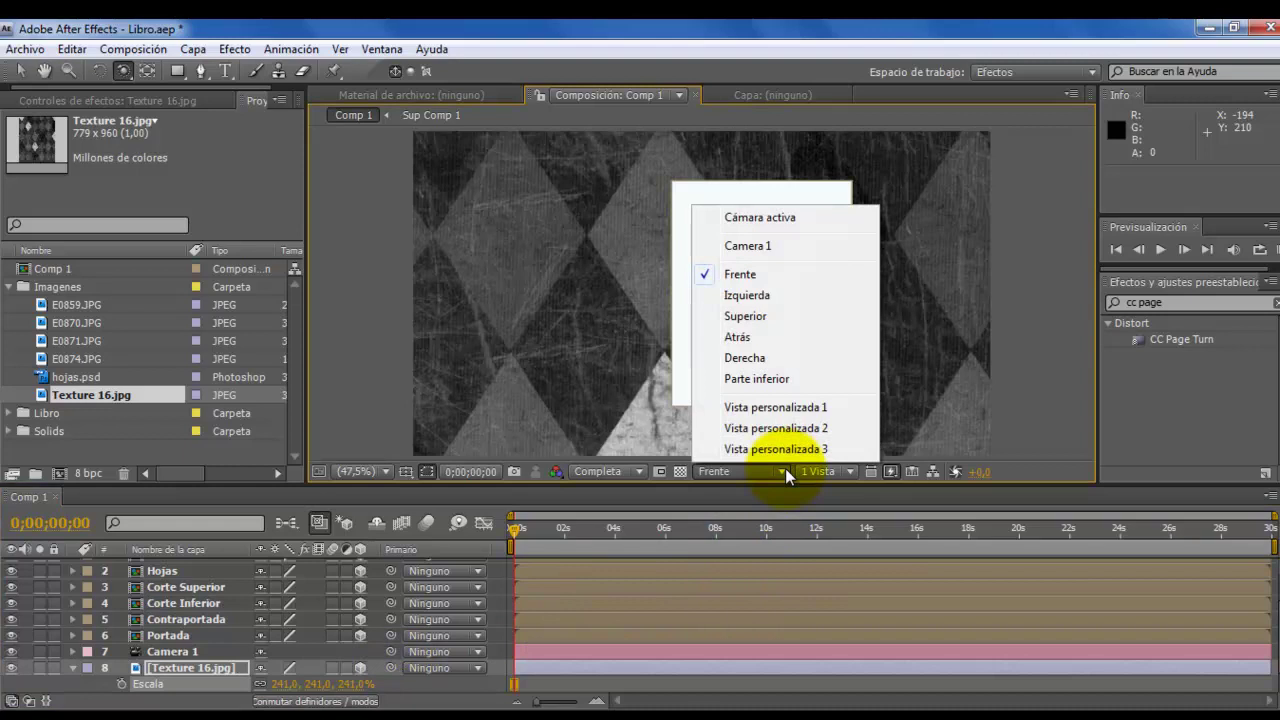
pyautogui.click(770, 378)
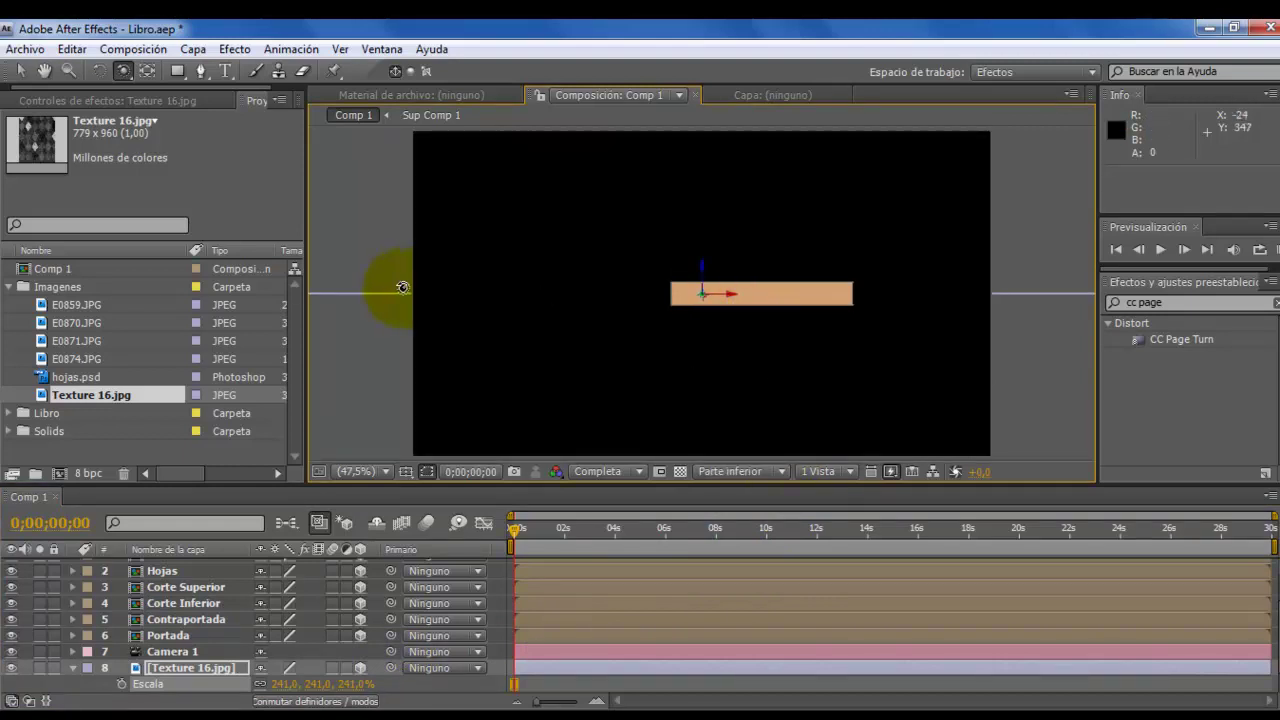
pyautogui.click(20, 70)
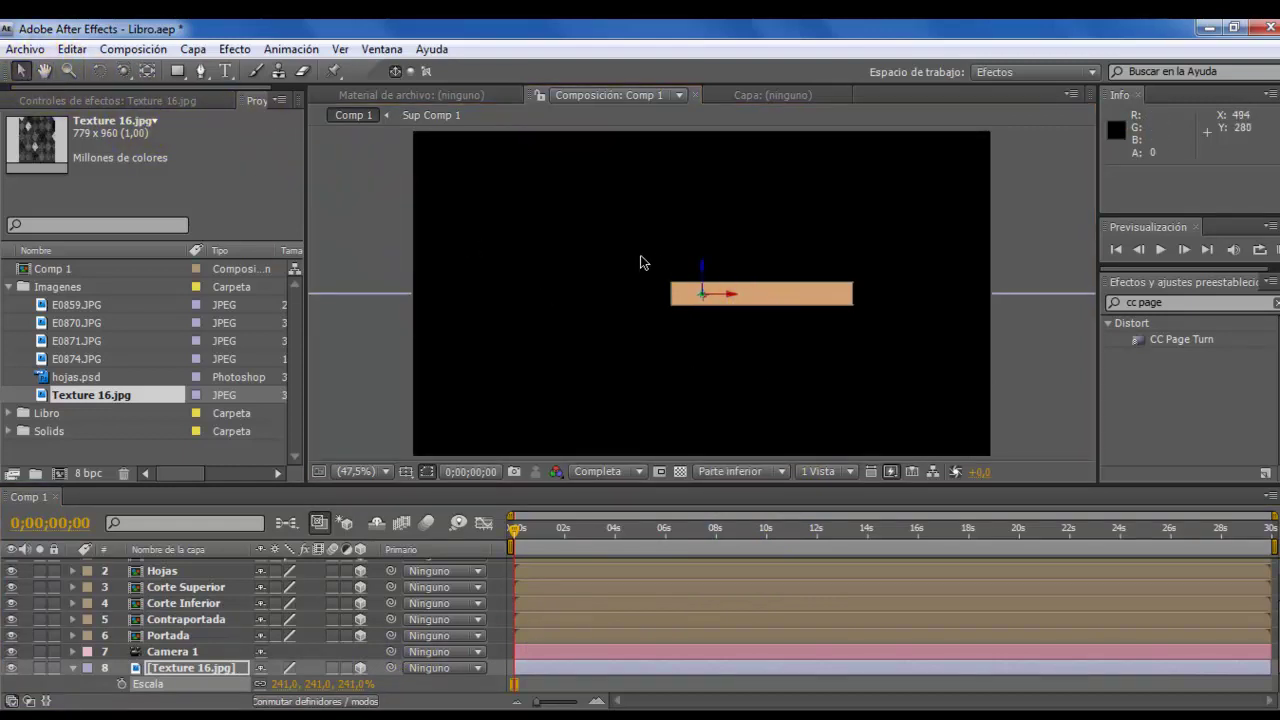
pyautogui.moveTo(702, 263); pyautogui.dragTo(701, 280)
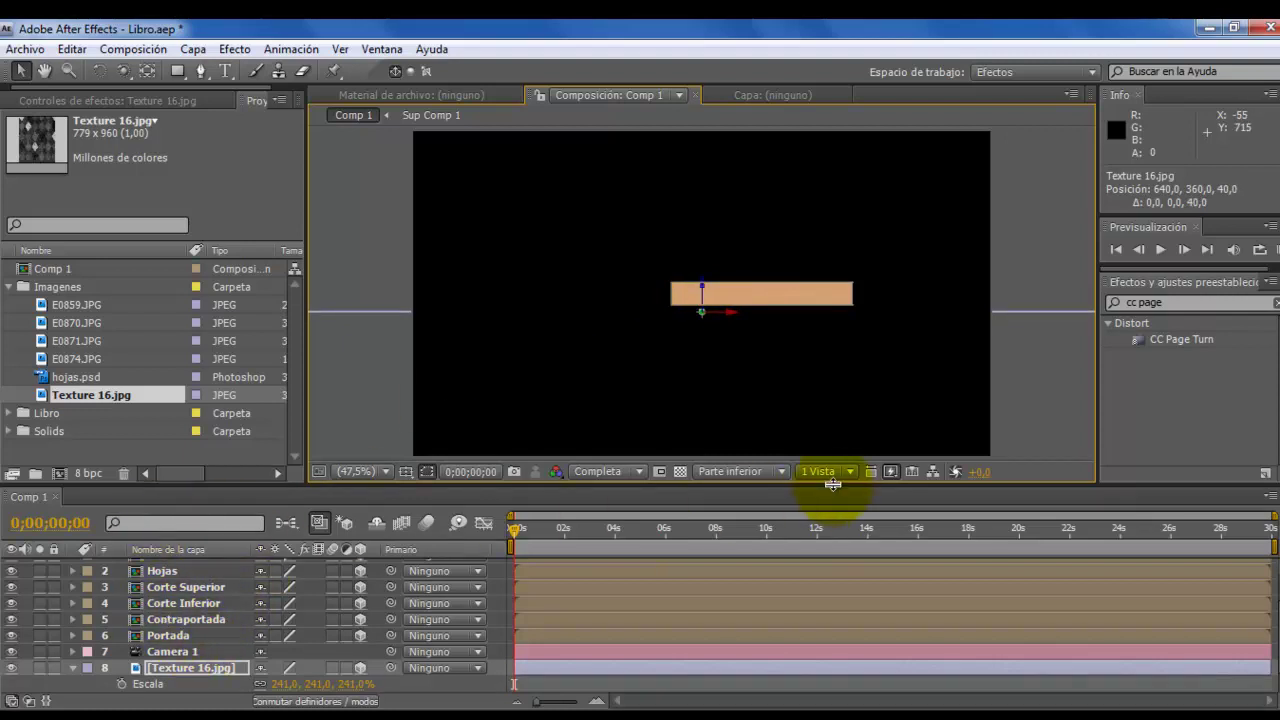
pyautogui.click(783, 471)
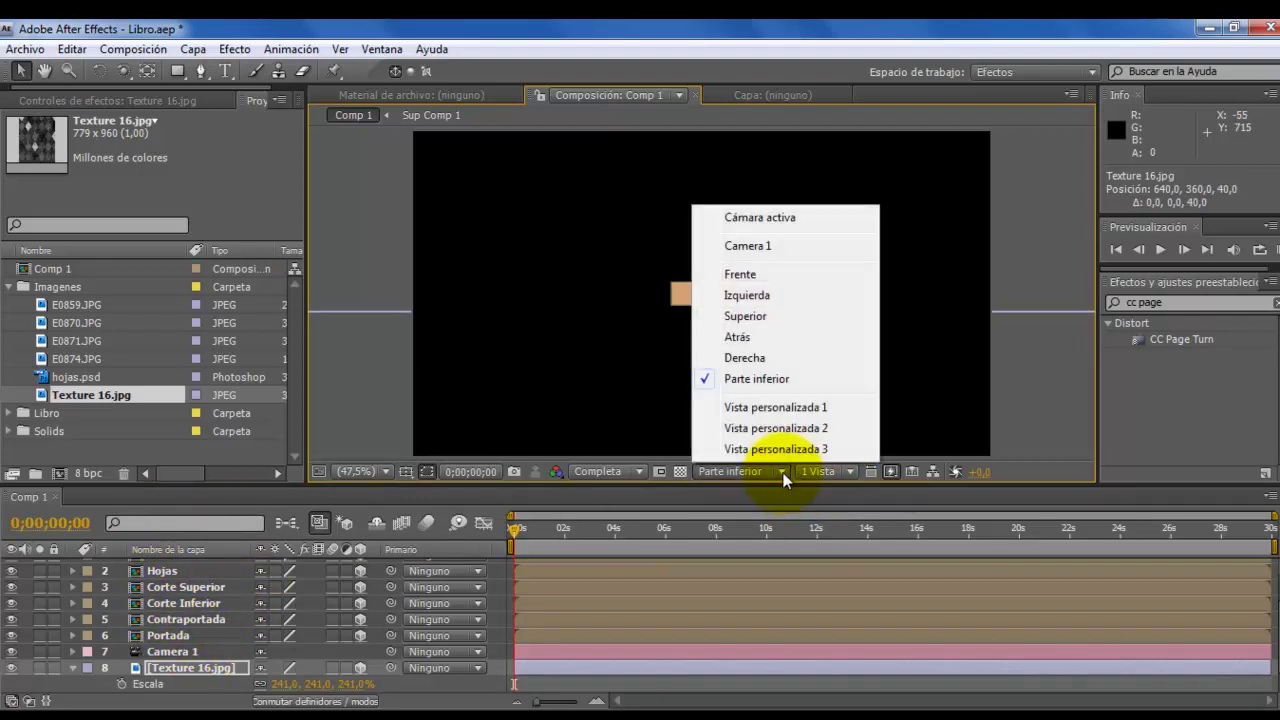
pyautogui.click(757, 281)
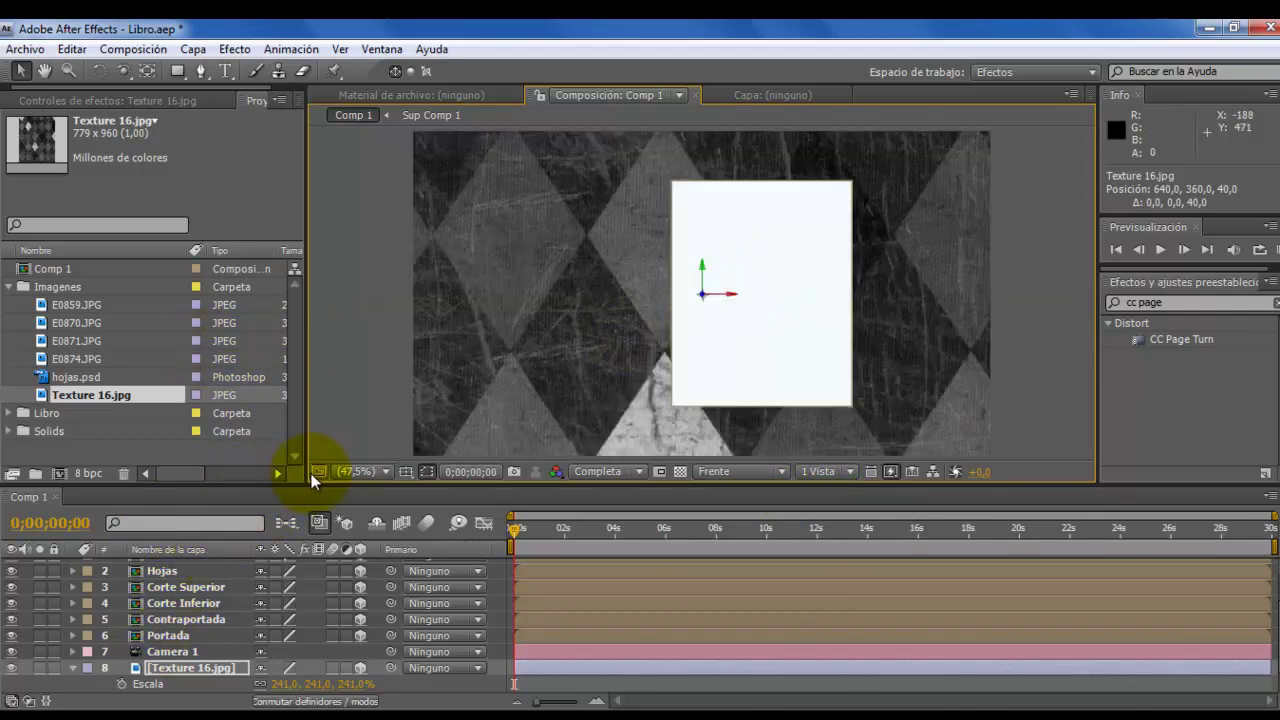
pyautogui.moveTo(312, 486); pyautogui.dragTo(310, 403)
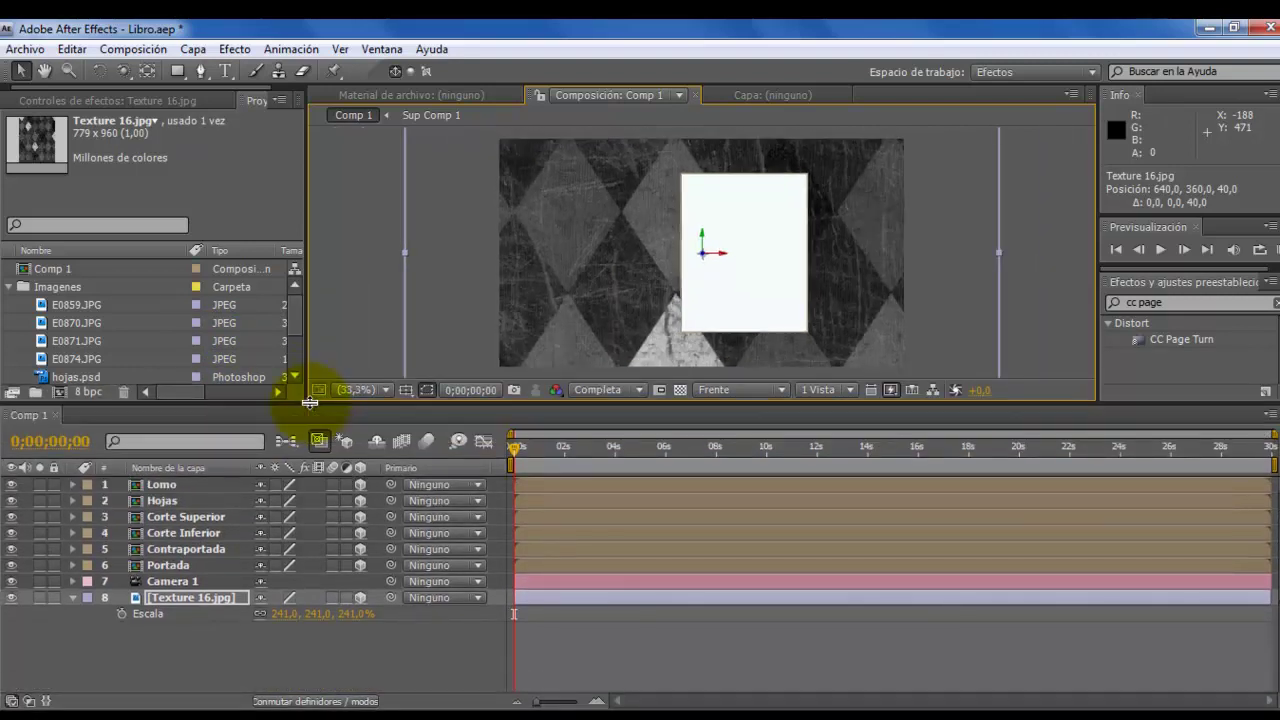
# Step: Set Proyecta sombras to Activado in the Portada layer's material options
pyautogui.click(266, 672)
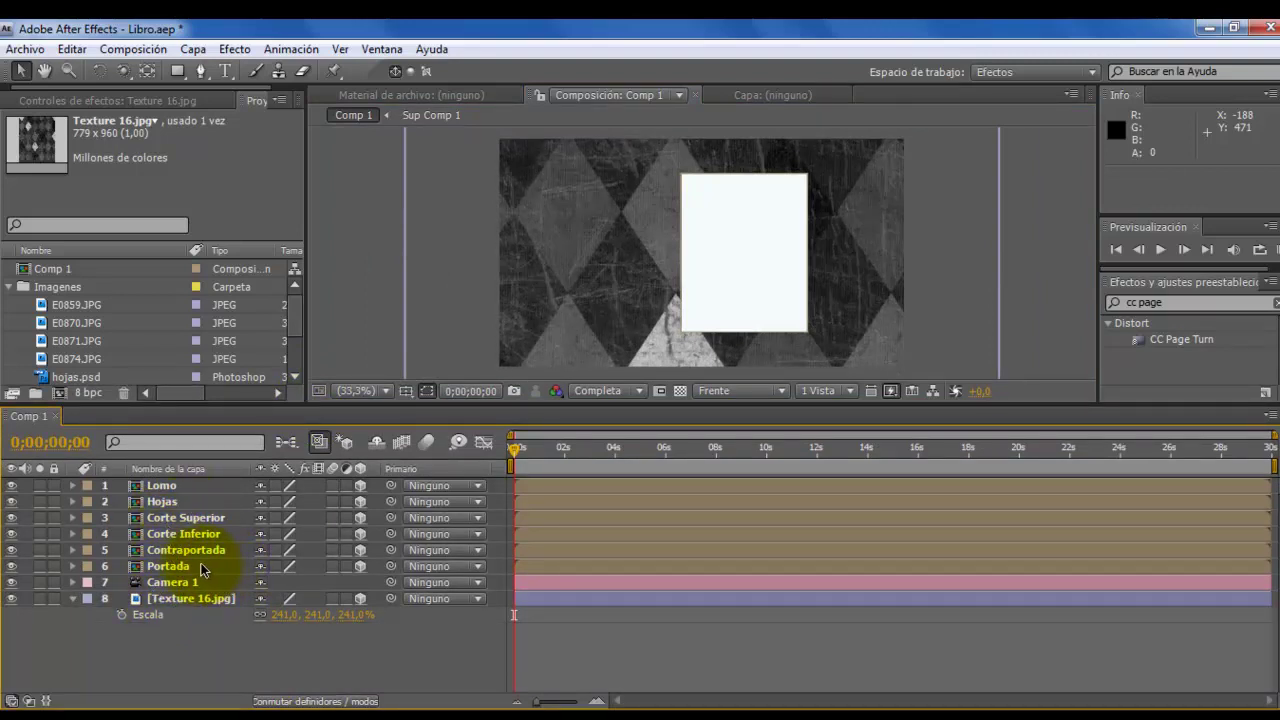
pyautogui.click(164, 565)
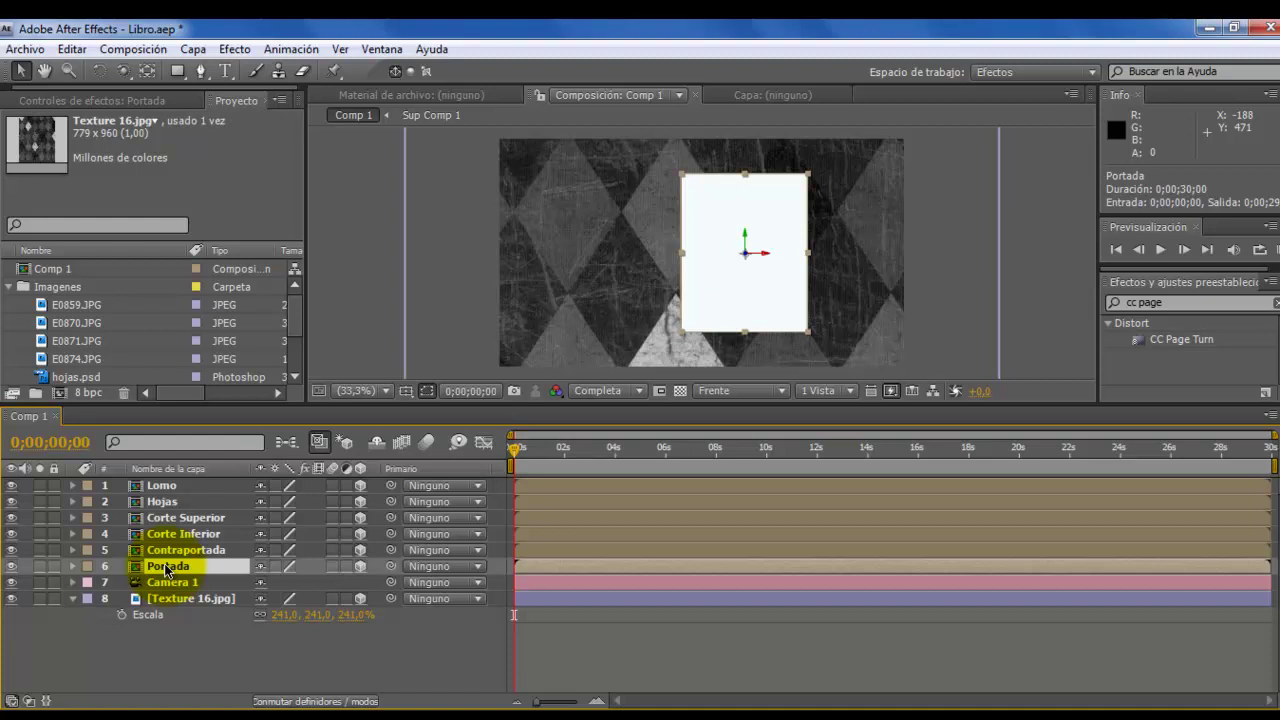
pyautogui.click(73, 566)
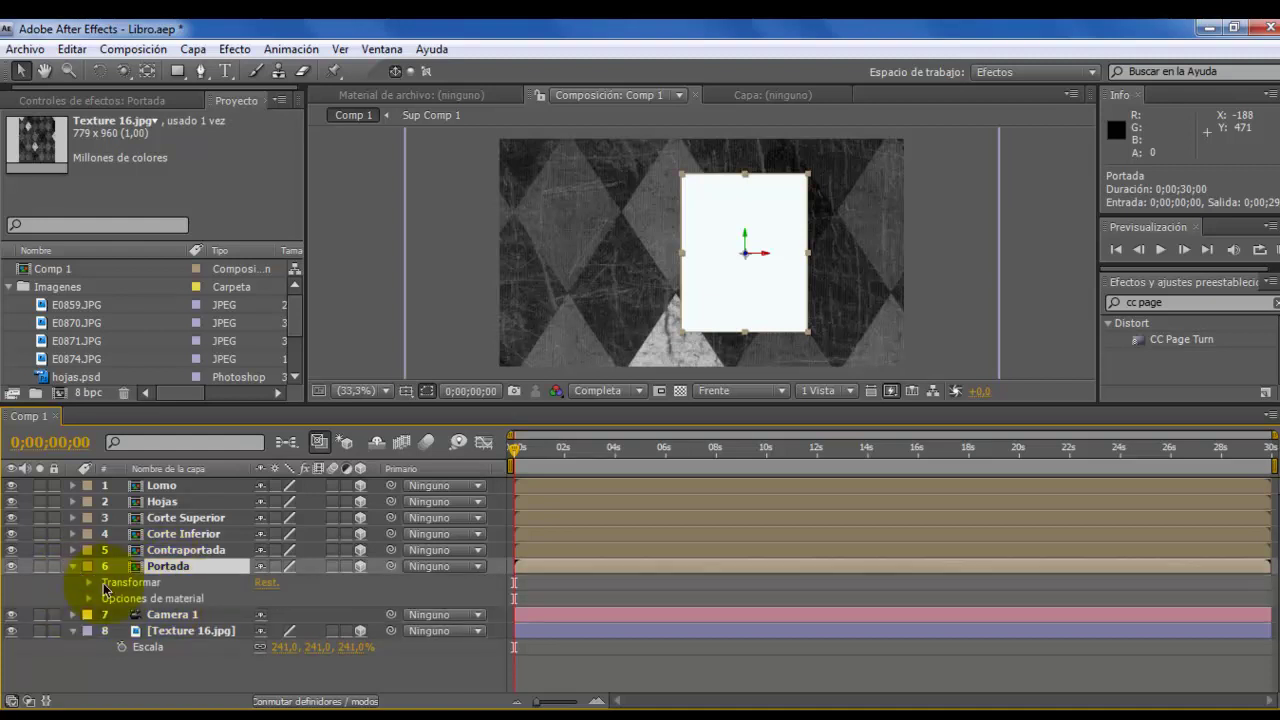
pyautogui.click(91, 598)
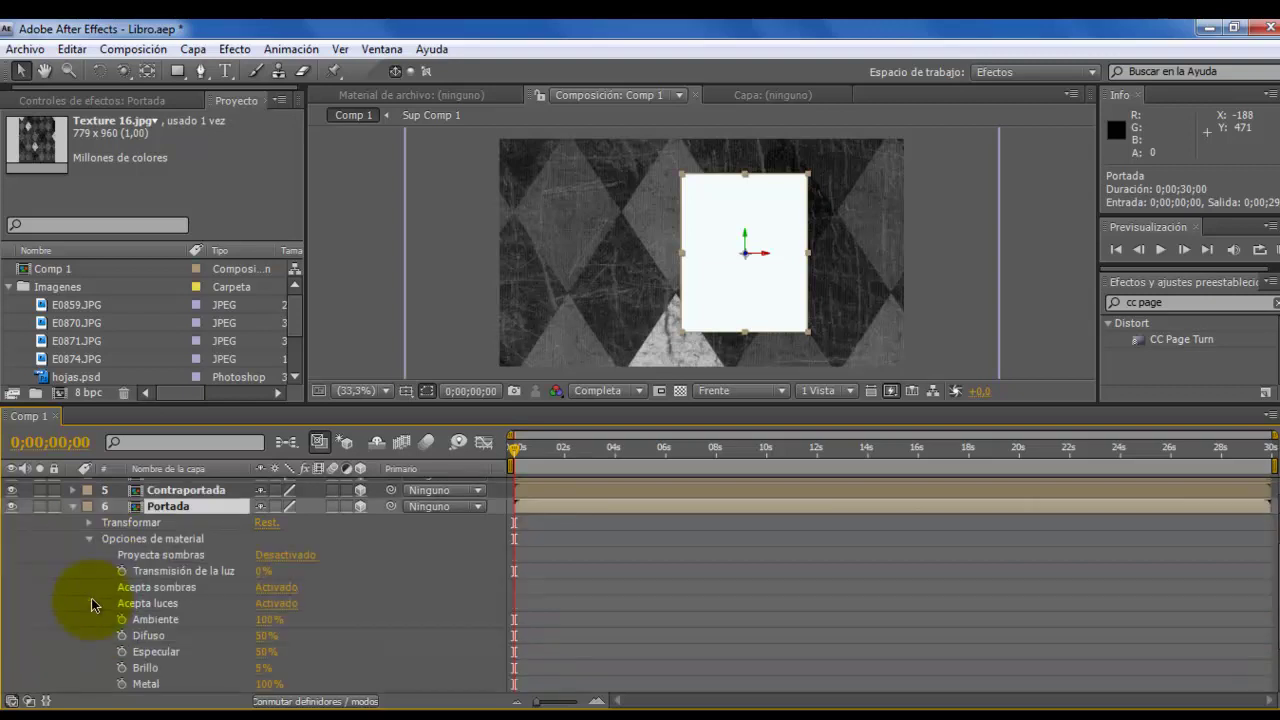
pyautogui.click(305, 556)
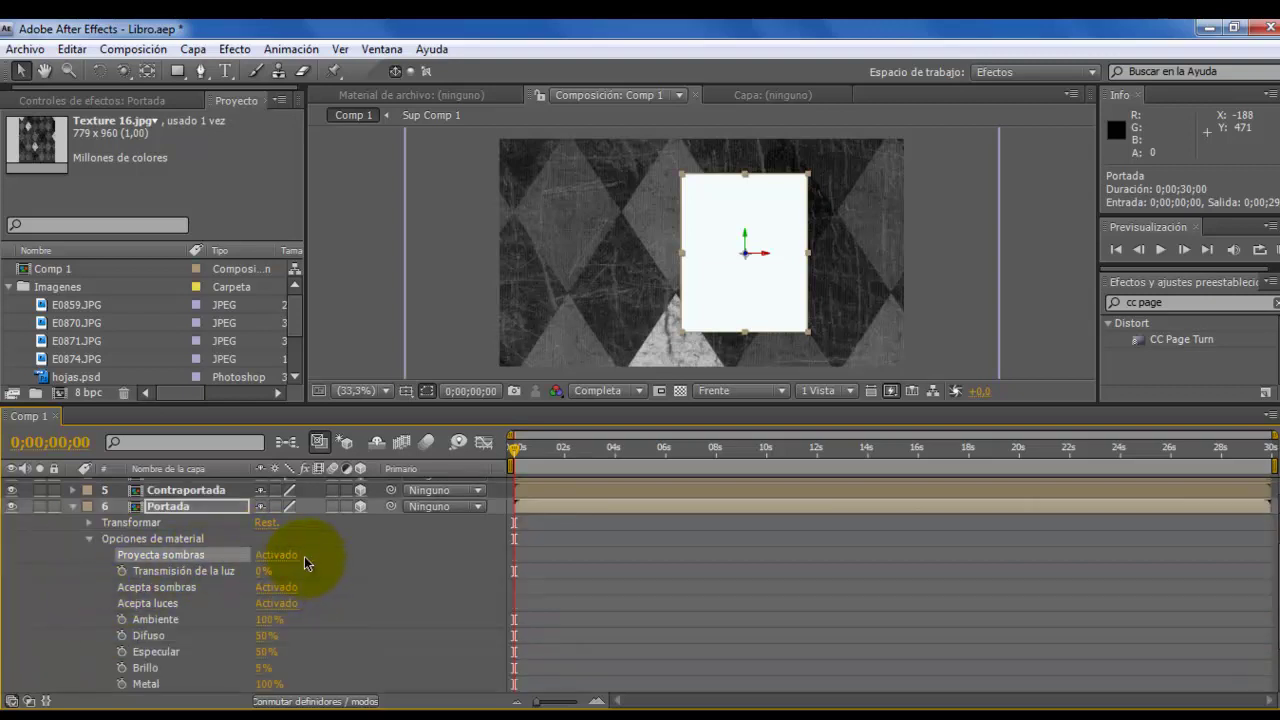
pyautogui.click(73, 505)
# Step: Create a shadow-casting Punto light, Luz 1, and push it back in depth
pyautogui.rightClick(139, 641)
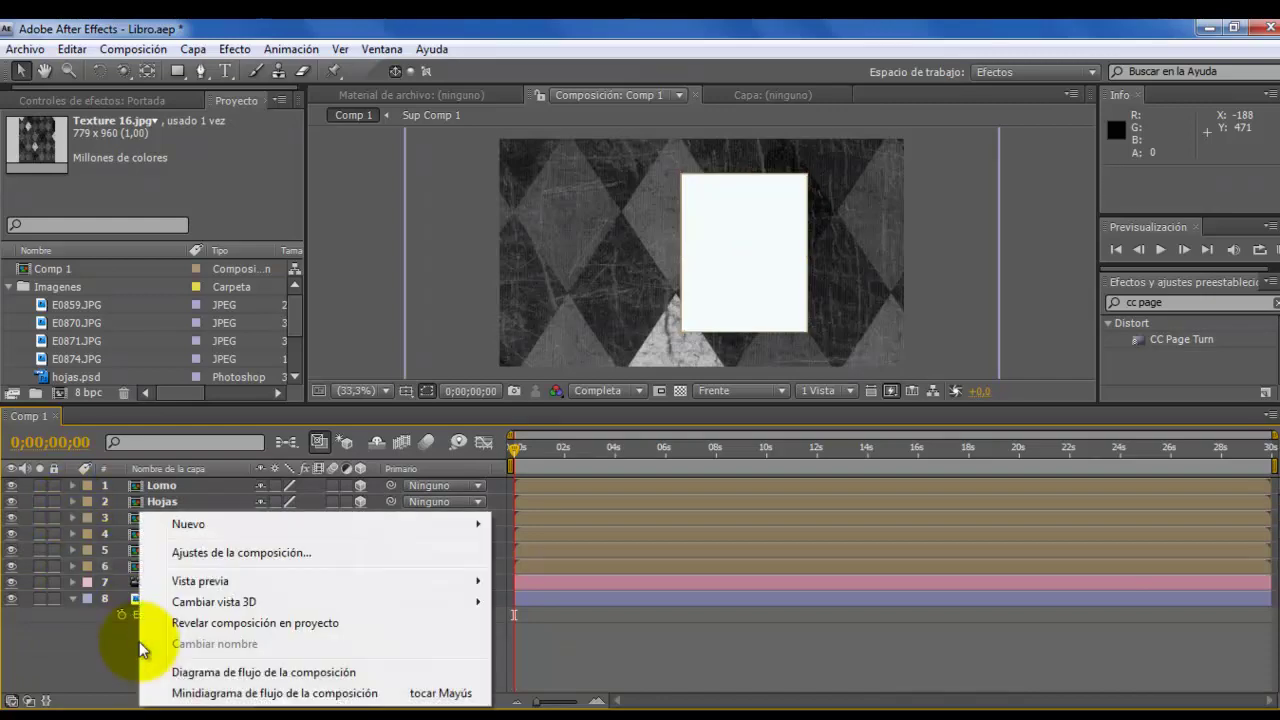
pyautogui.moveTo(205, 524)
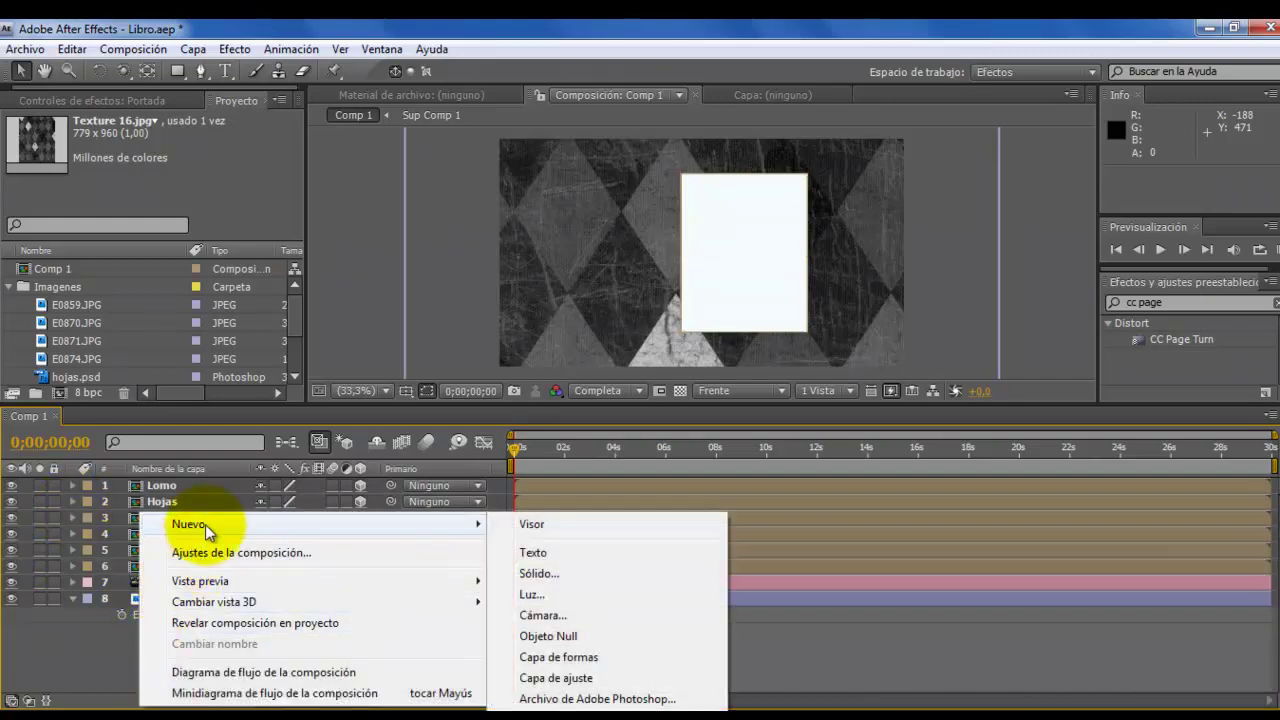
pyautogui.click(583, 600)
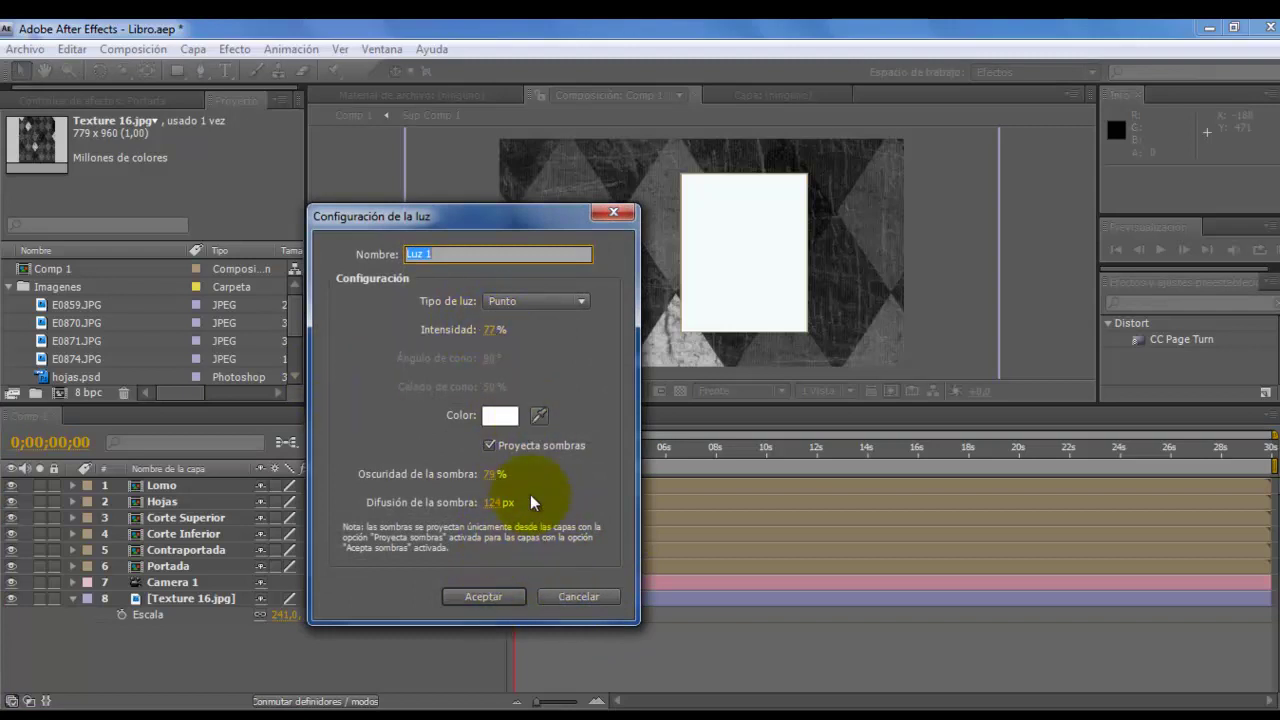
pyautogui.click(486, 596)
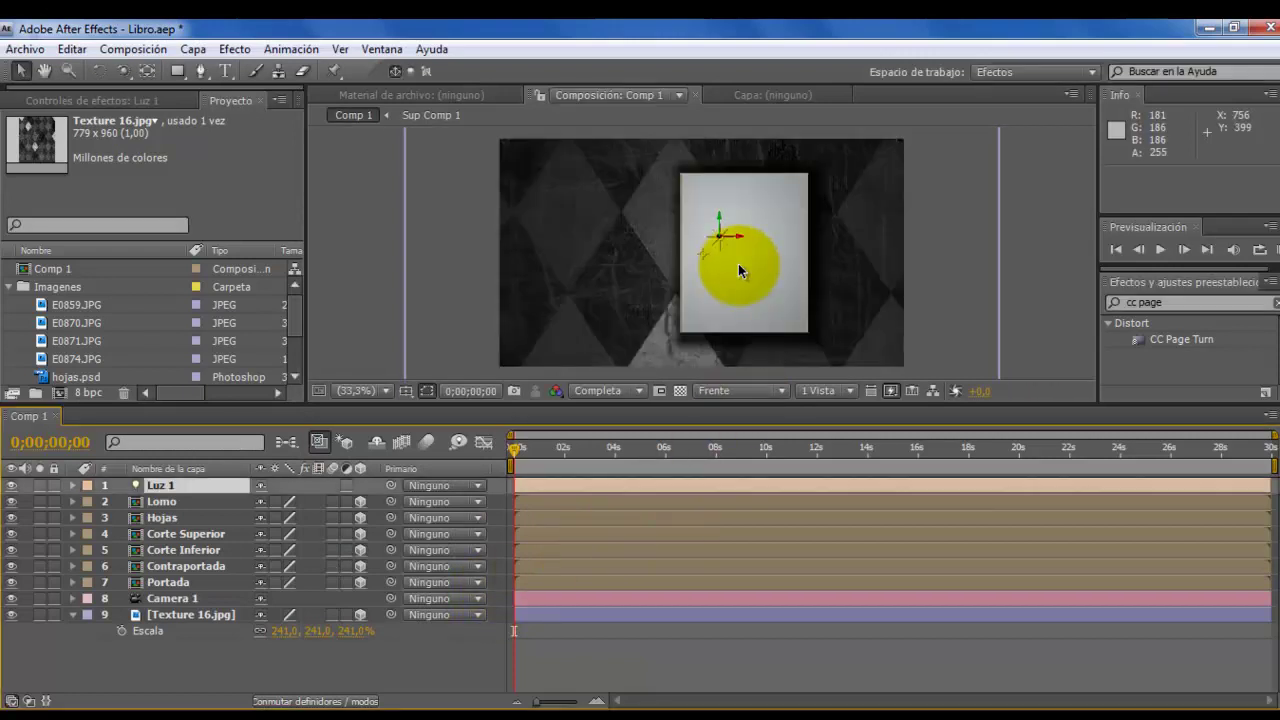
pyautogui.moveTo(738, 263)
pyautogui.mouseDown()
pyautogui.moveTo(732, 241)
pyautogui.moveTo(656, 271)
pyautogui.mouseUp()
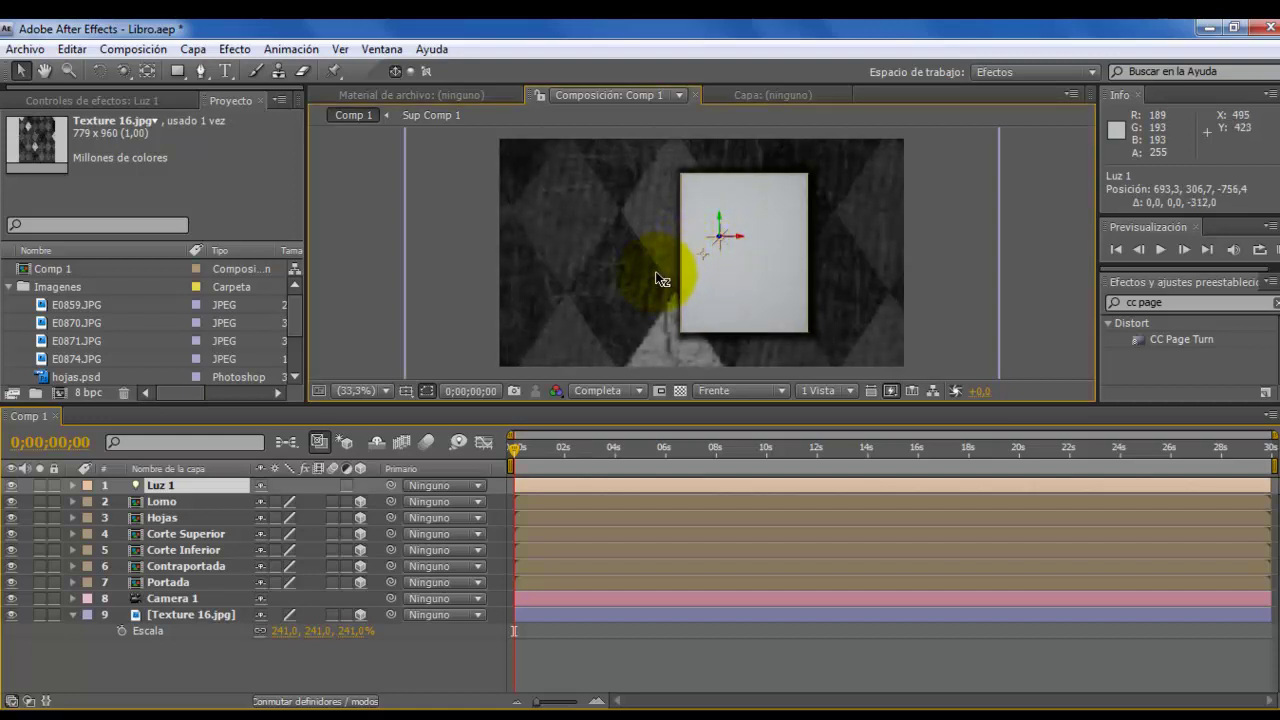
pyautogui.hotkey('ctrl', 'z')
pyautogui.moveTo(722, 240); pyautogui.dragTo(692, 253)
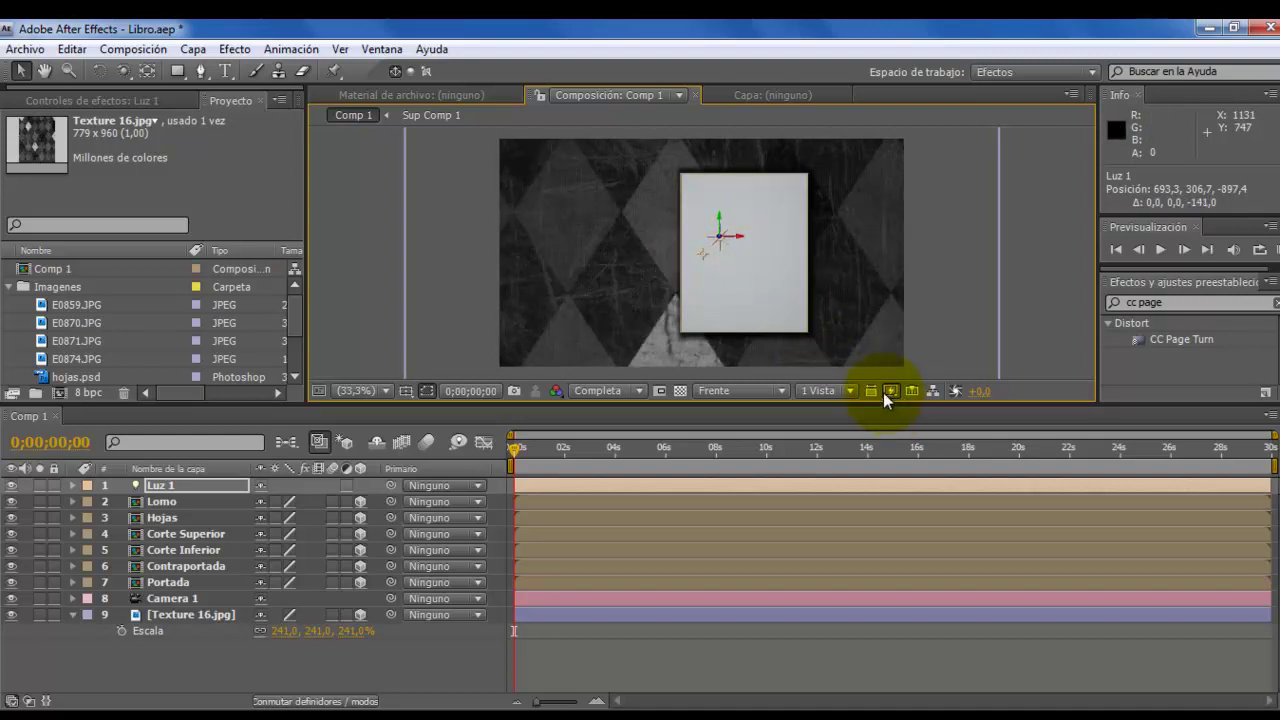
# Step: Adjust Luz 1's depth in Izquierda view, then move it left of the cover in Frente view
pyautogui.click(783, 390)
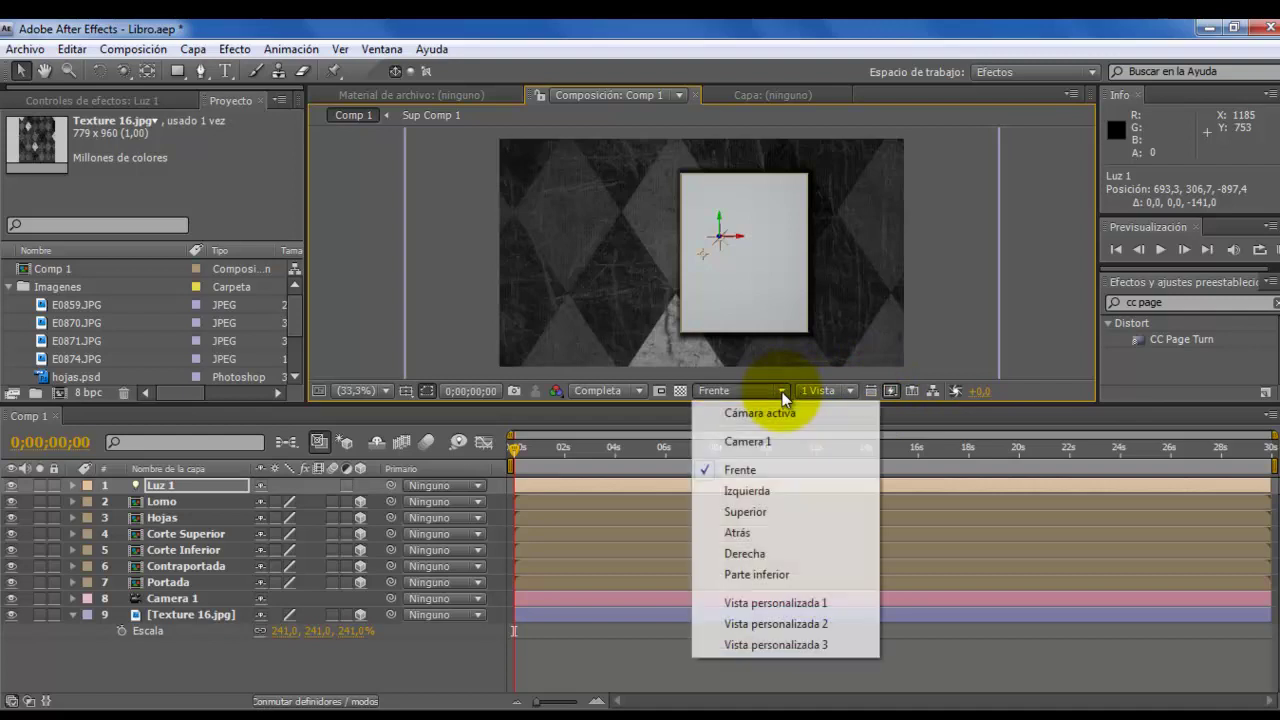
pyautogui.click(771, 487)
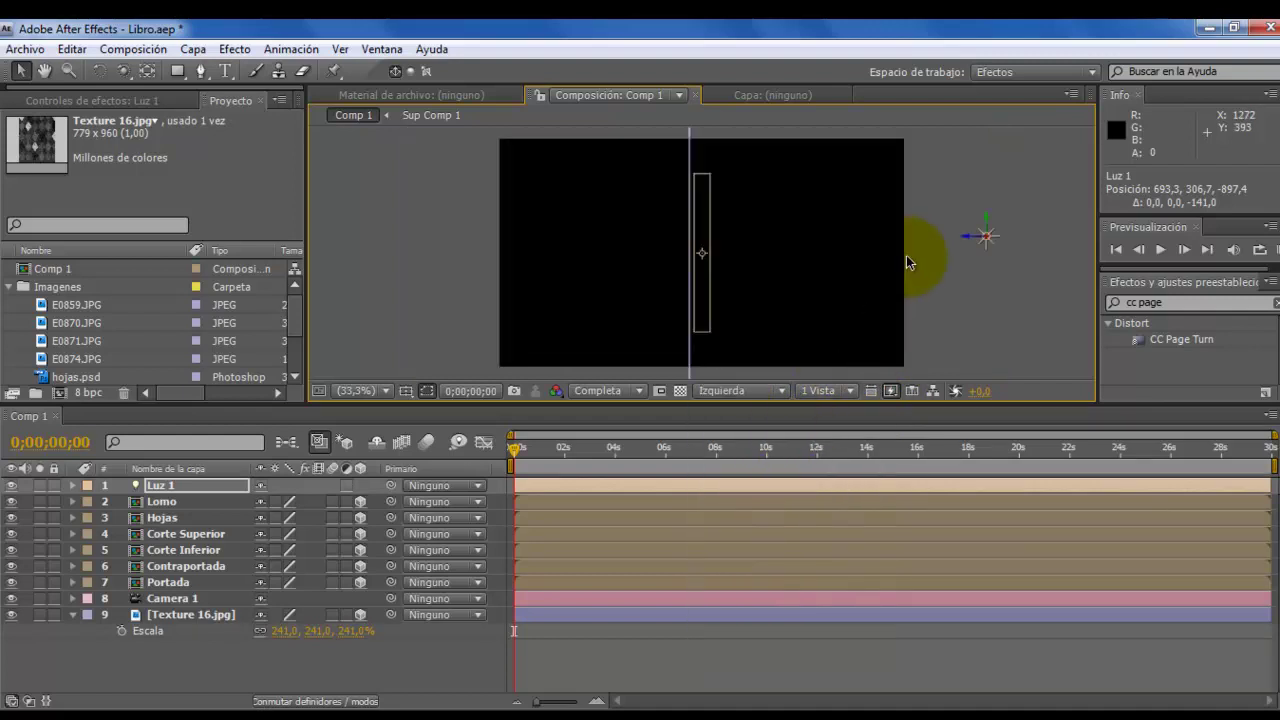
pyautogui.moveTo(976, 240); pyautogui.dragTo(888, 256)
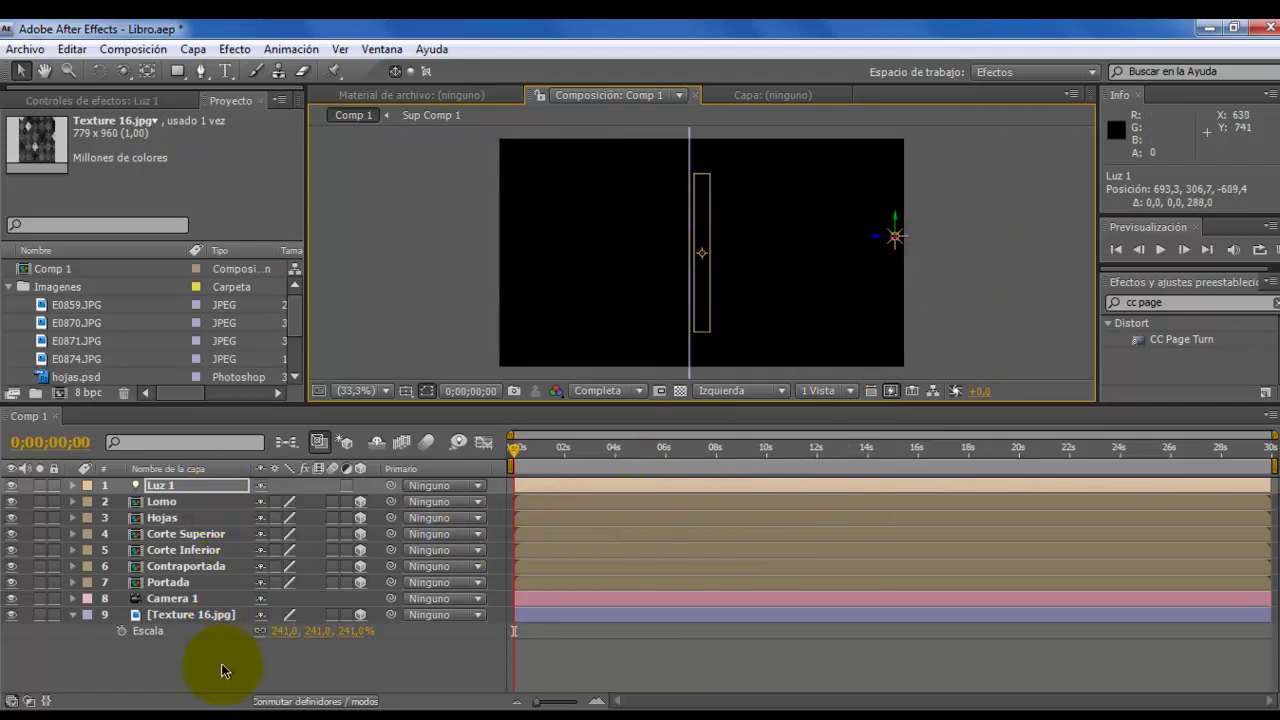
pyautogui.click(783, 400)
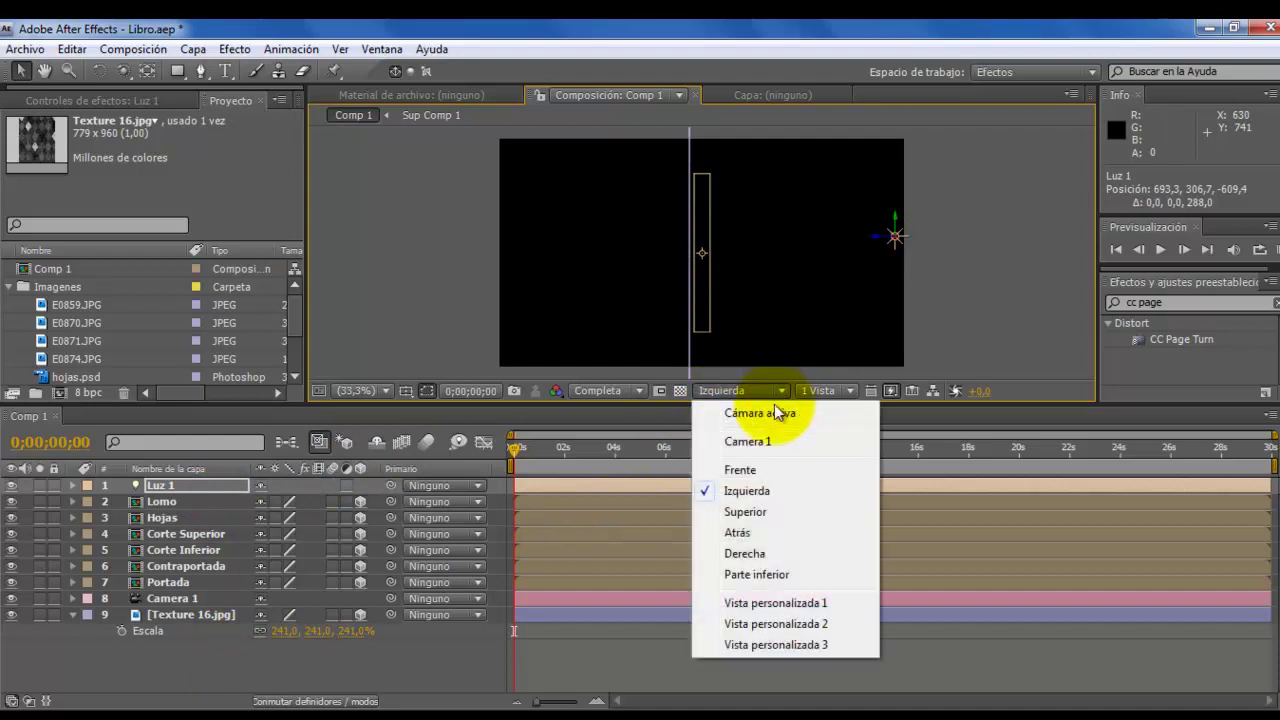
pyautogui.click(755, 467)
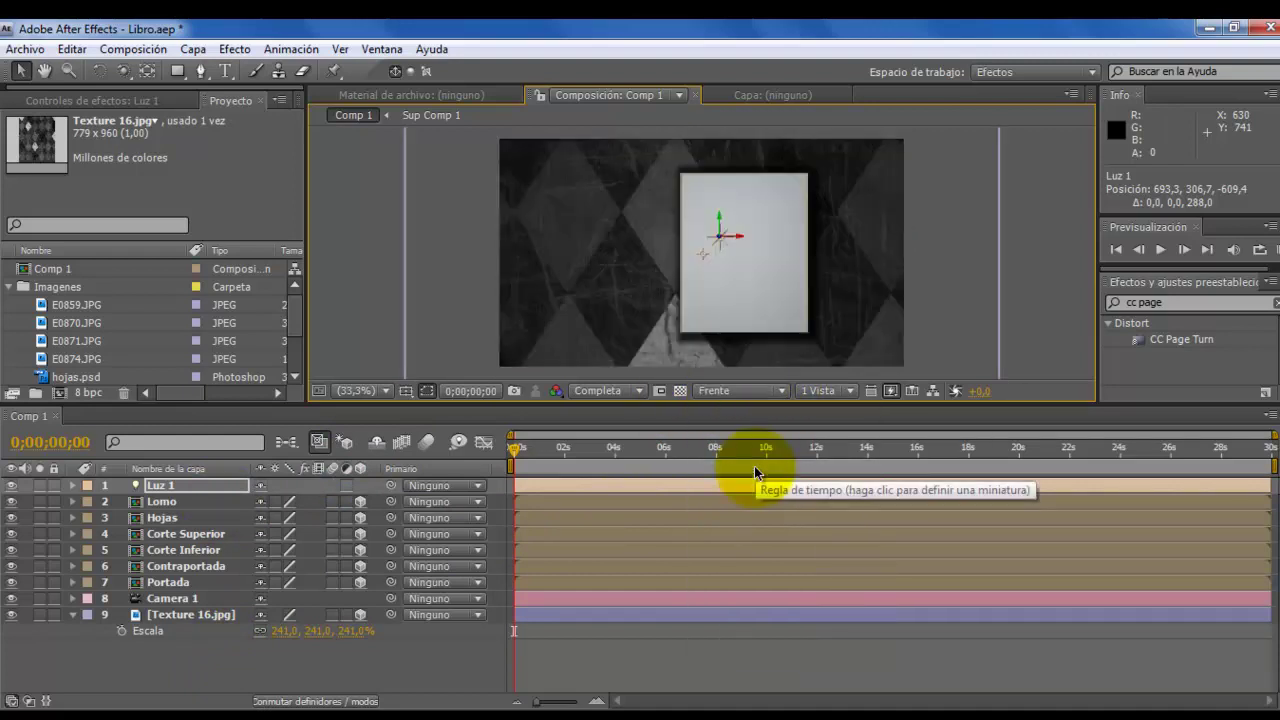
pyautogui.moveTo(736, 234); pyautogui.dragTo(601, 238)
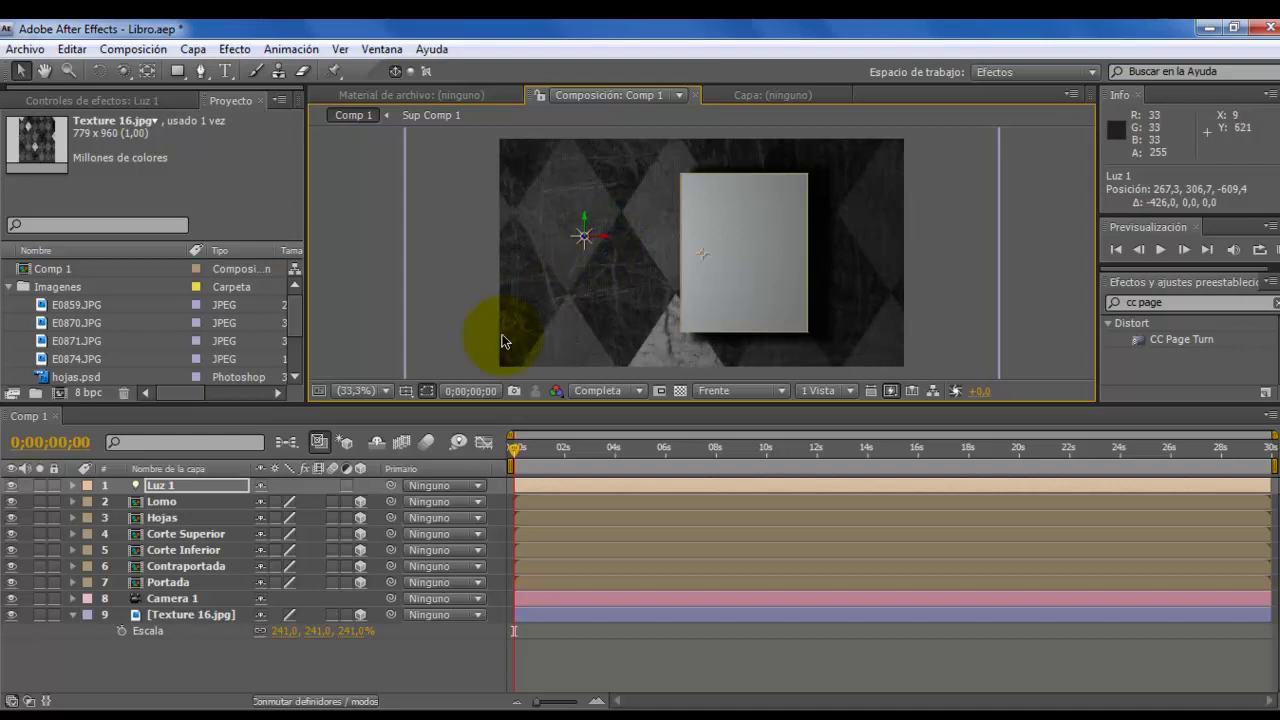
# Step: Duplicate Luz 1 as Luz 2 and move it along X to the cover's right
pyautogui.hotkey('ctrl', 'd')
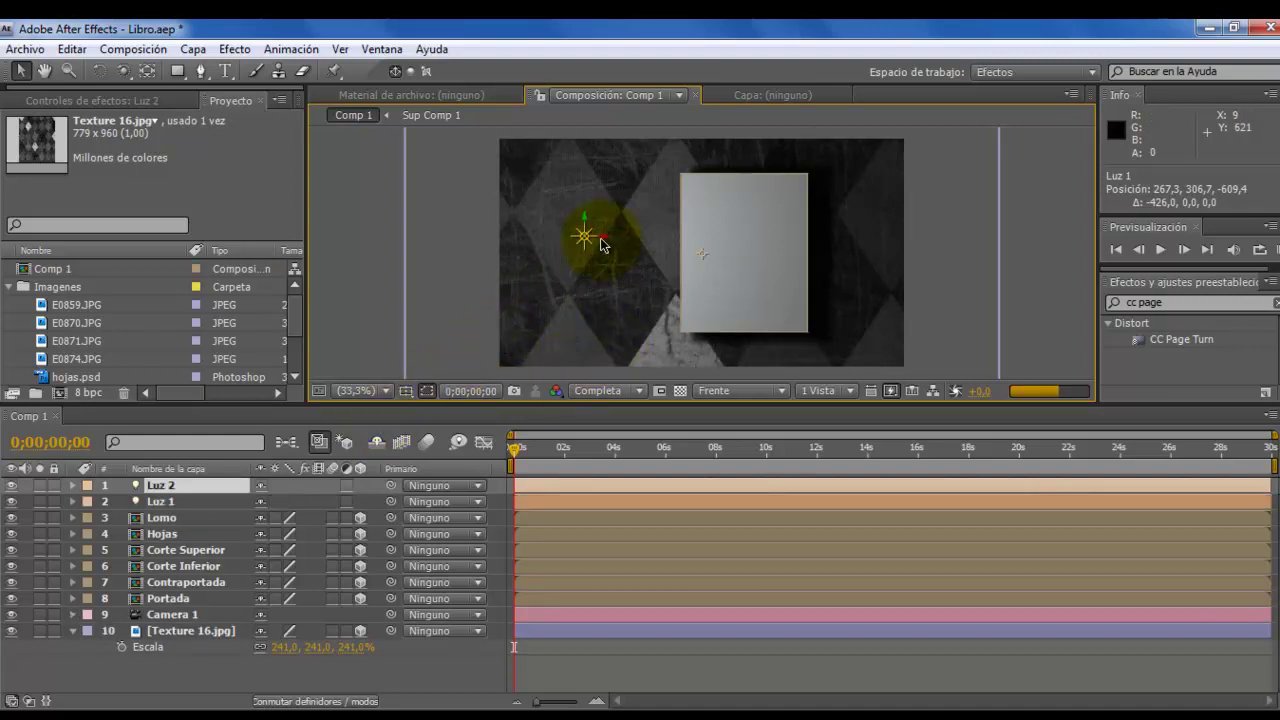
pyautogui.moveTo(603, 245)
pyautogui.mouseDown()
pyautogui.moveTo(766, 256)
pyautogui.moveTo(842, 232)
pyautogui.moveTo(840, 279)
pyautogui.moveTo(846, 243)
pyautogui.mouseUp()
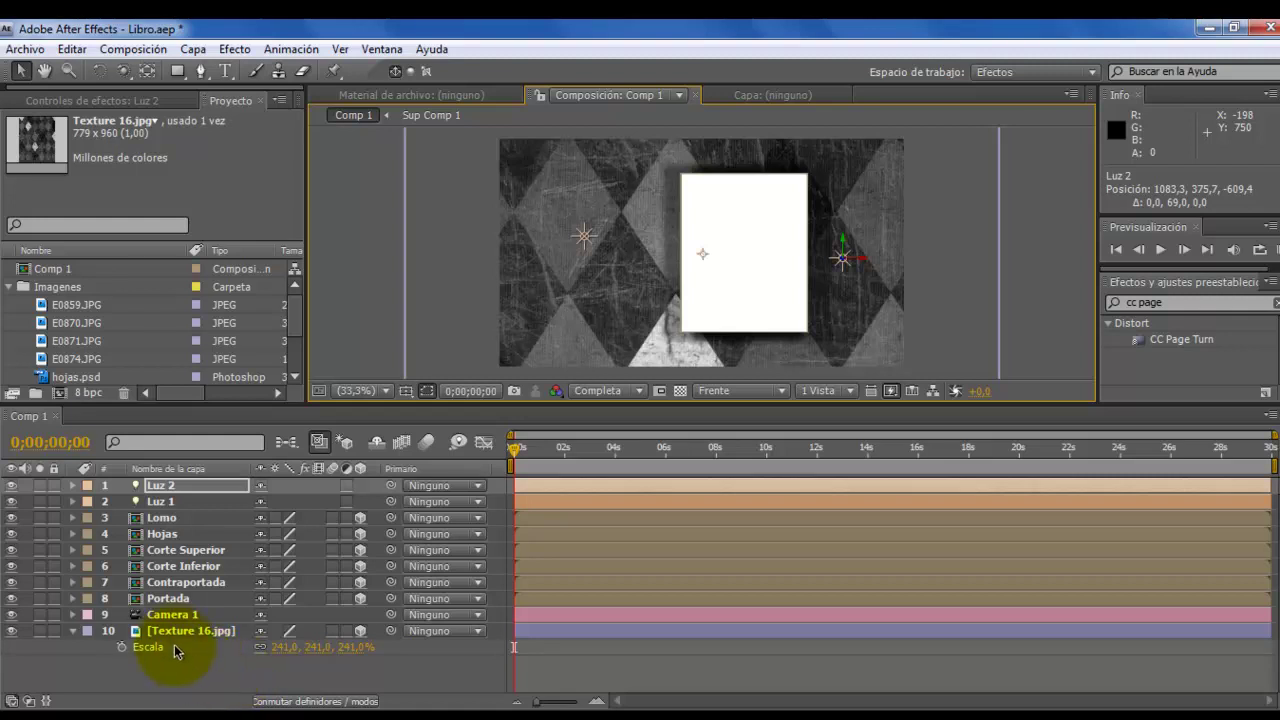
pyautogui.click(175, 614)
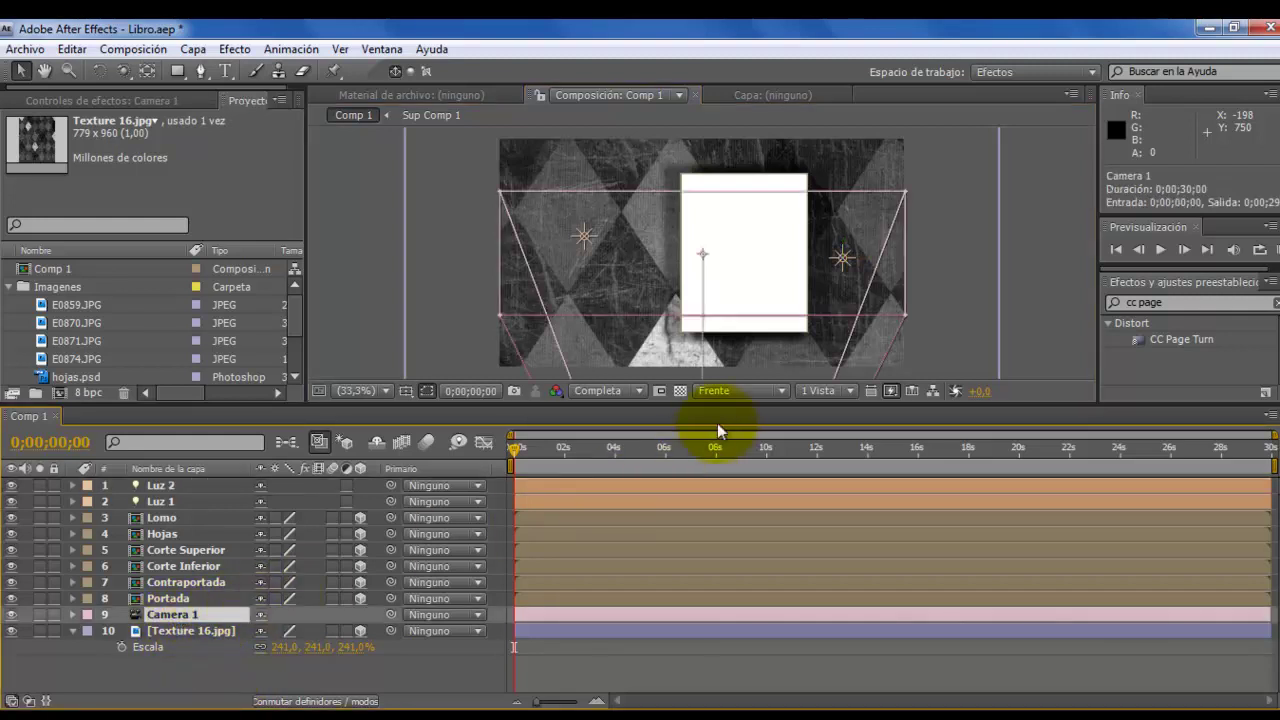
# Step: Switch to Cámara activa, orbit down onto the book, and move Camera 1 above Luz 2 and Luz 1
pyautogui.click(783, 391)
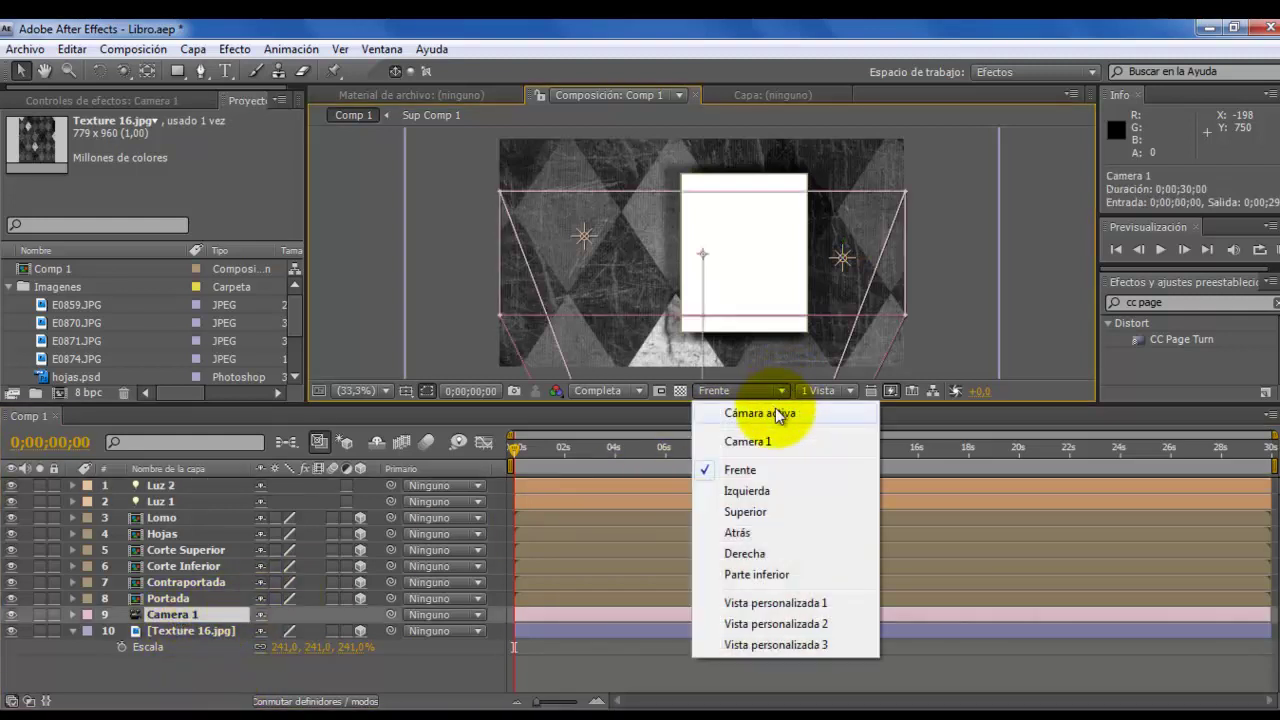
pyautogui.click(780, 413)
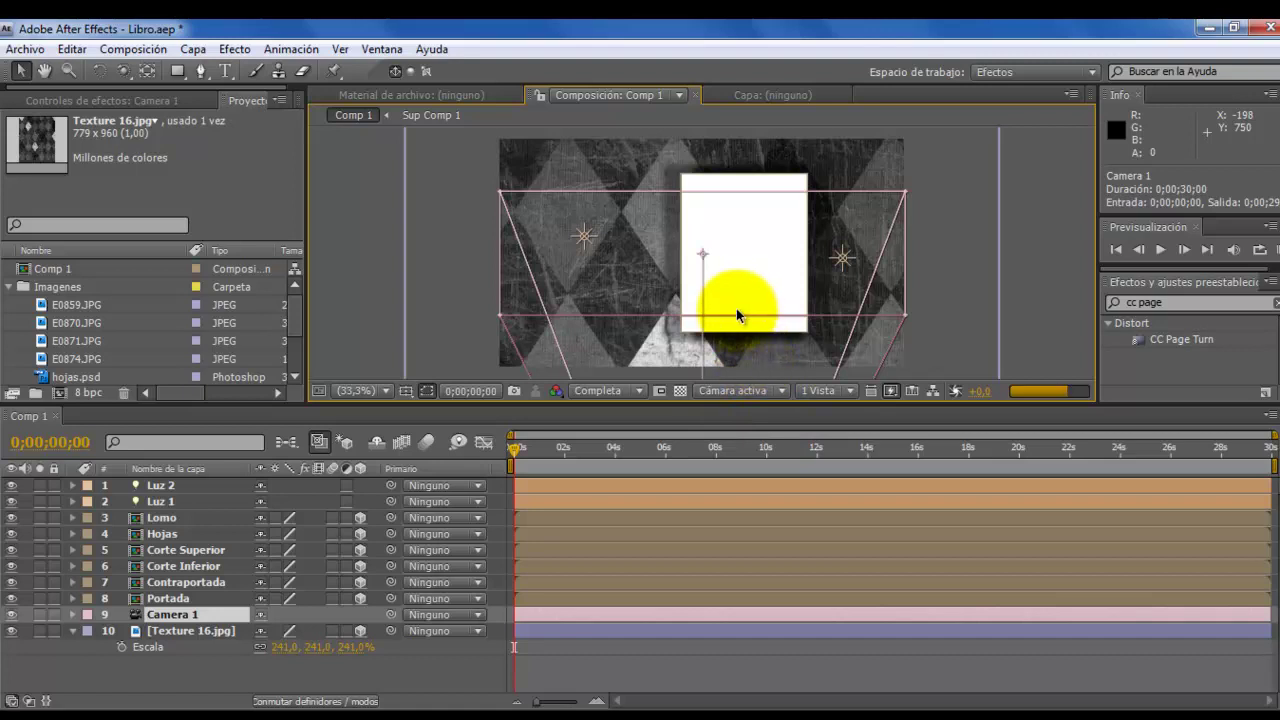
pyautogui.moveTo(736, 309)
pyautogui.mouseDown()
pyautogui.moveTo(743, 275)
pyautogui.moveTo(673, 297)
pyautogui.mouseUp()
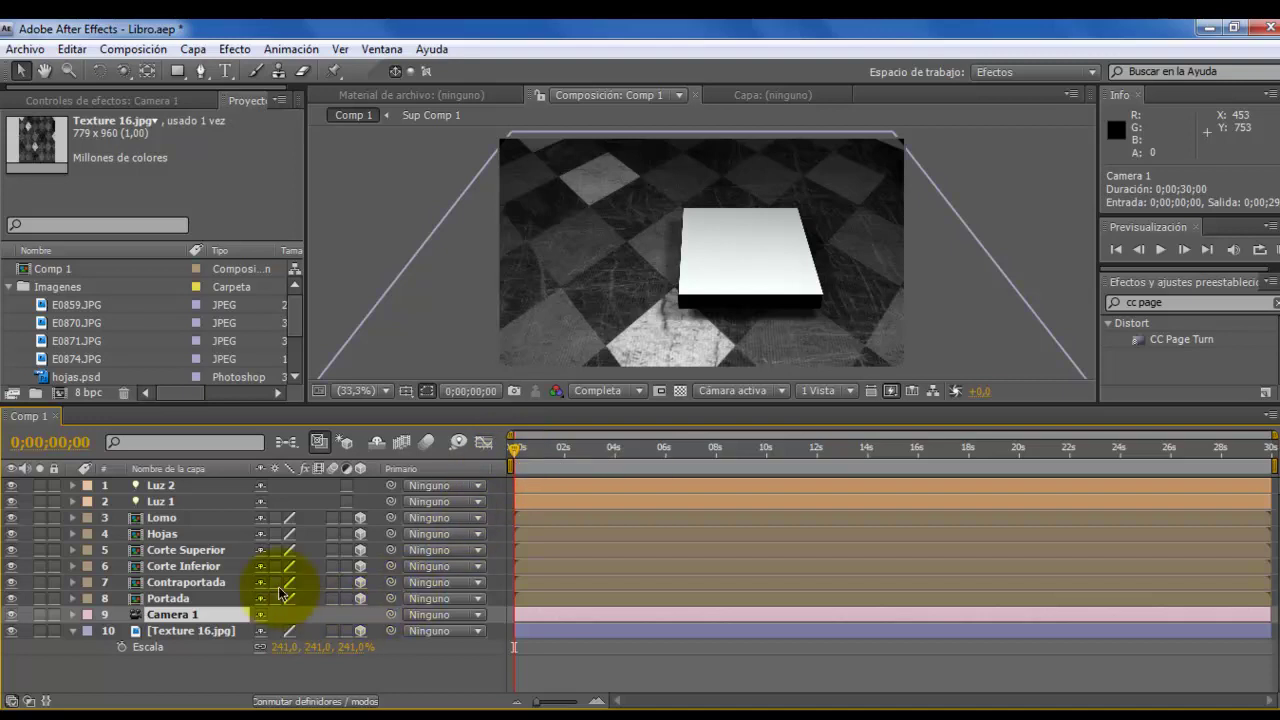
pyautogui.moveTo(154, 616); pyautogui.dragTo(201, 507)
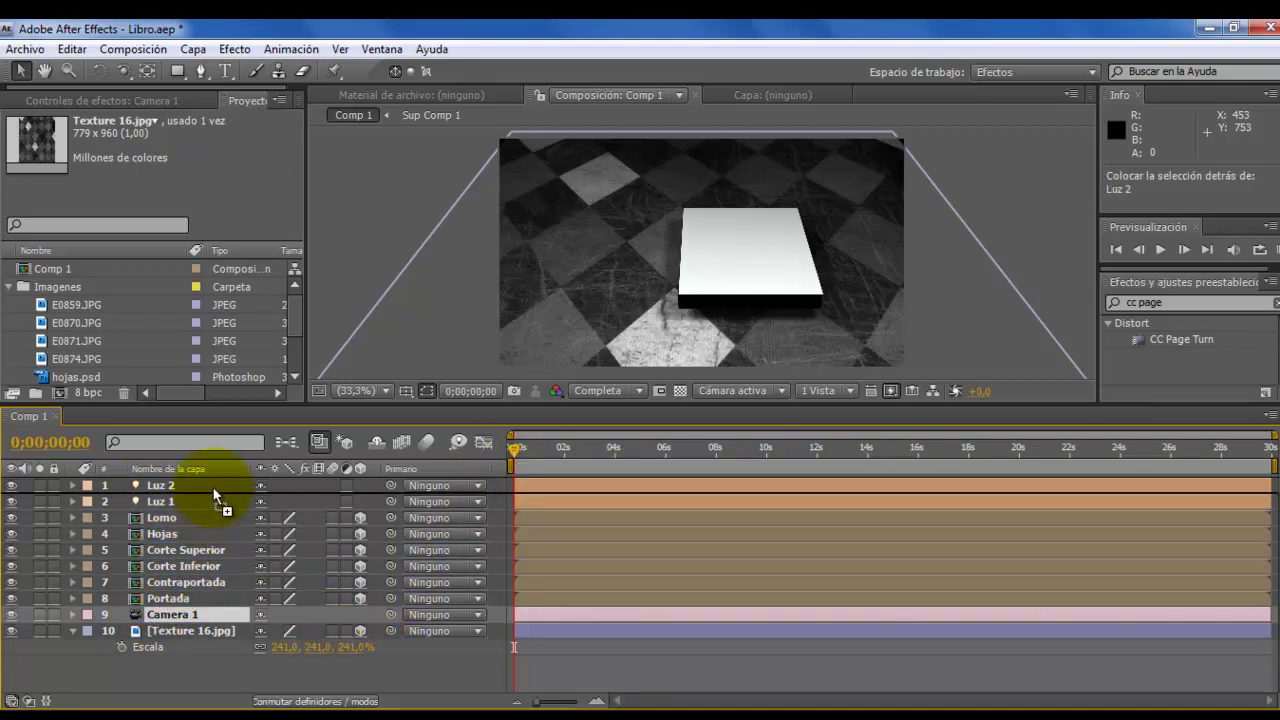
pyautogui.moveTo(201, 507); pyautogui.dragTo(220, 487)
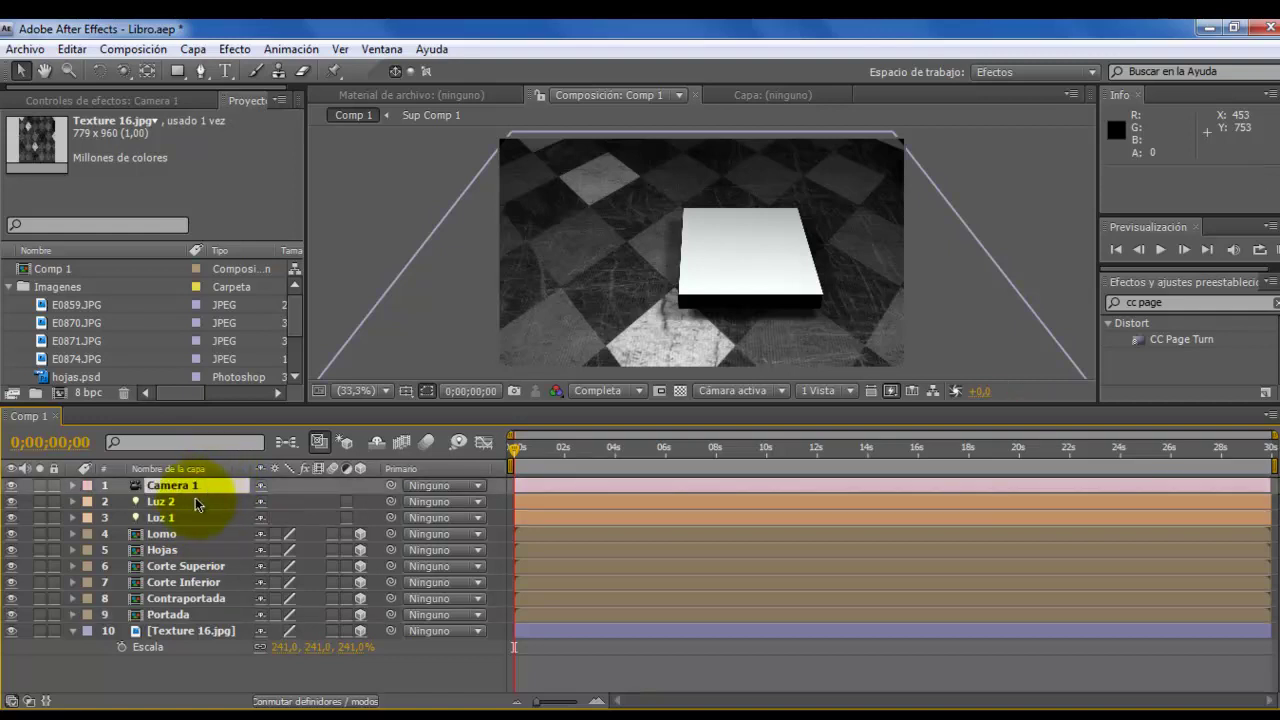
# Step: Add starting keyframes for Camera 1's Punto de interés and Posición near 0 s
pyautogui.click(74, 485)
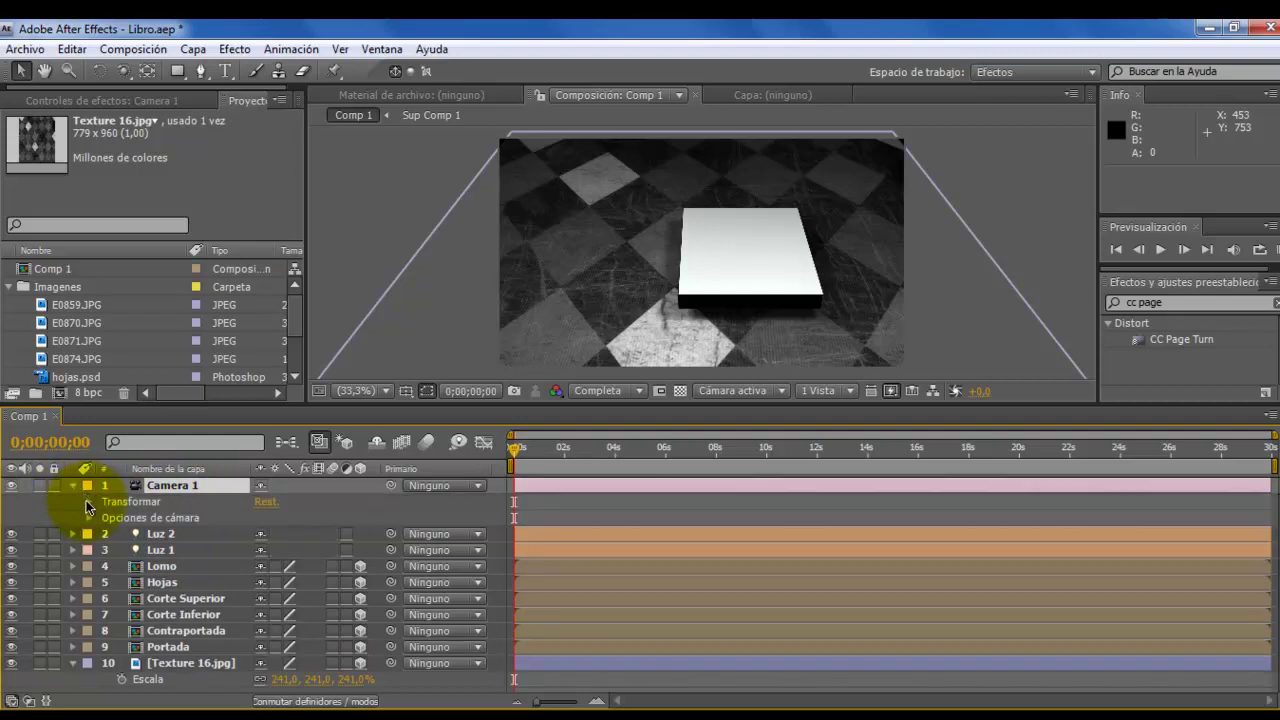
pyautogui.click(88, 501)
pyautogui.click(122, 519)
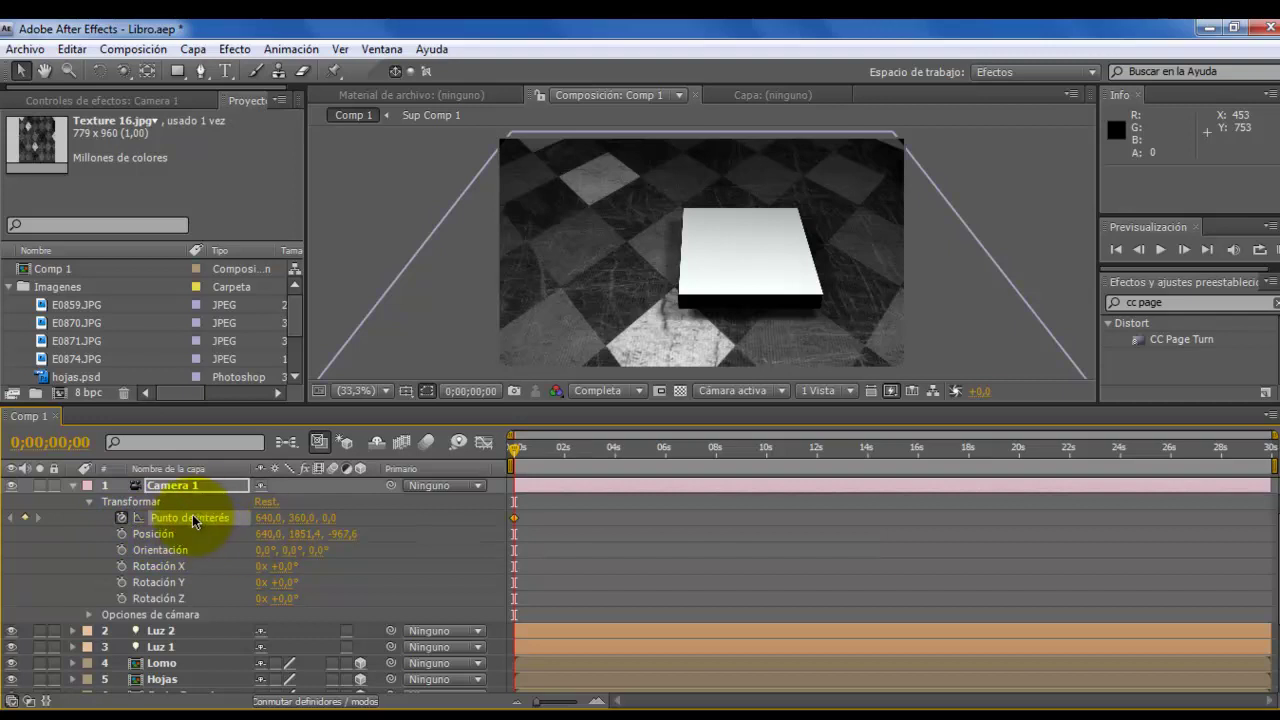
pyautogui.click(121, 520)
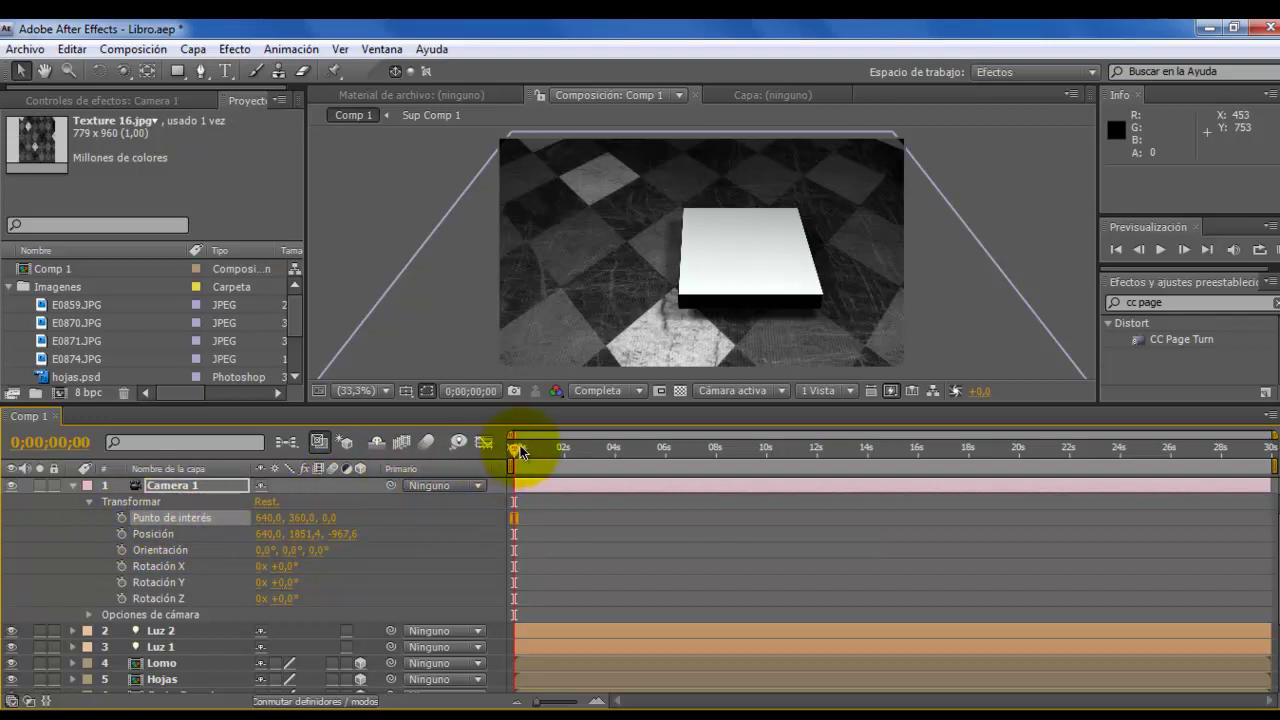
pyautogui.moveTo(514, 447)
pyautogui.mouseDown()
pyautogui.moveTo(531, 449)
pyautogui.moveTo(512, 451)
pyautogui.mouseUp()
pyautogui.click(120, 518)
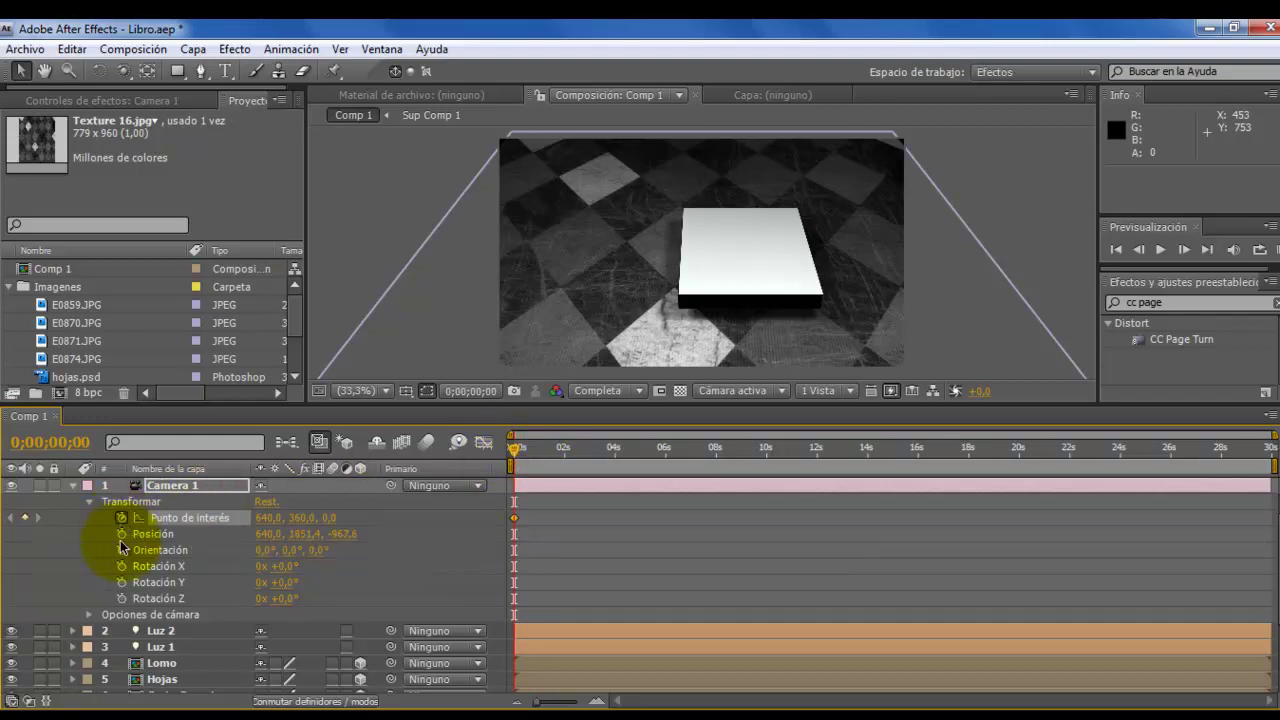
pyautogui.click(121, 535)
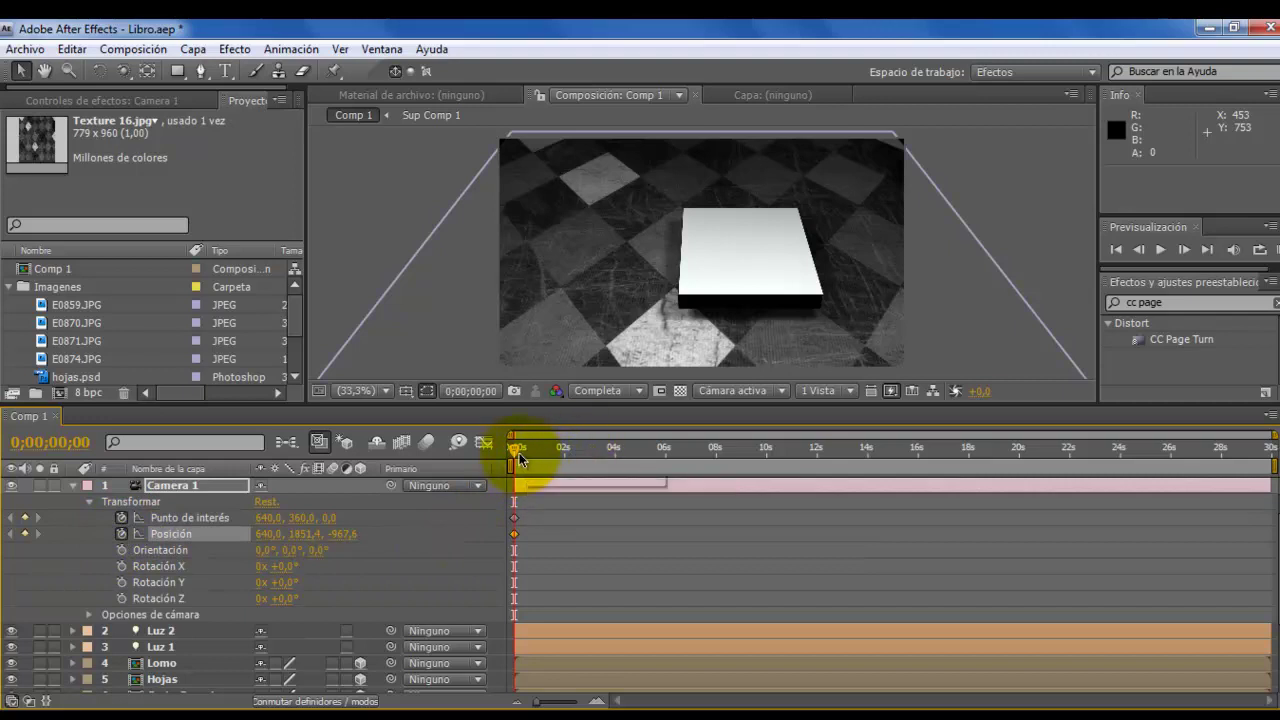
# Step: At 0;00;02;01, orbit Camera 1 straight down onto the book and keyframe its point of interest
pyautogui.moveTo(516, 454); pyautogui.dragTo(565, 455)
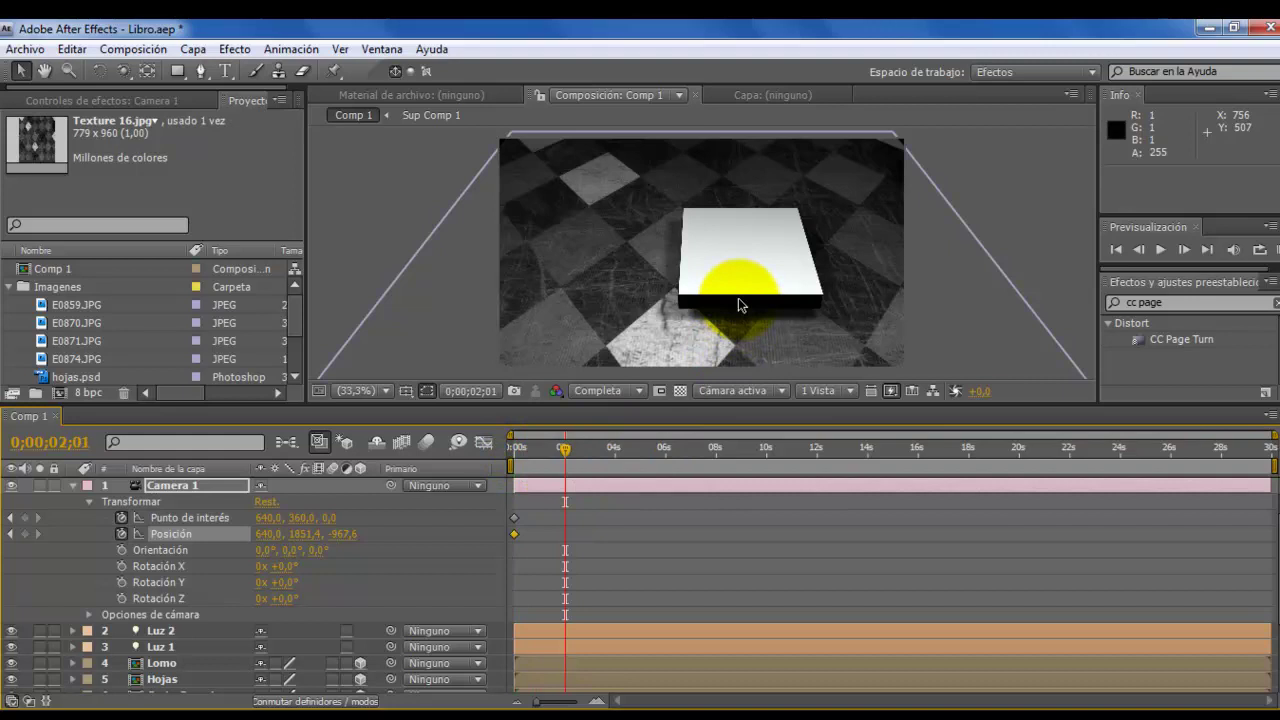
pyautogui.press('c')
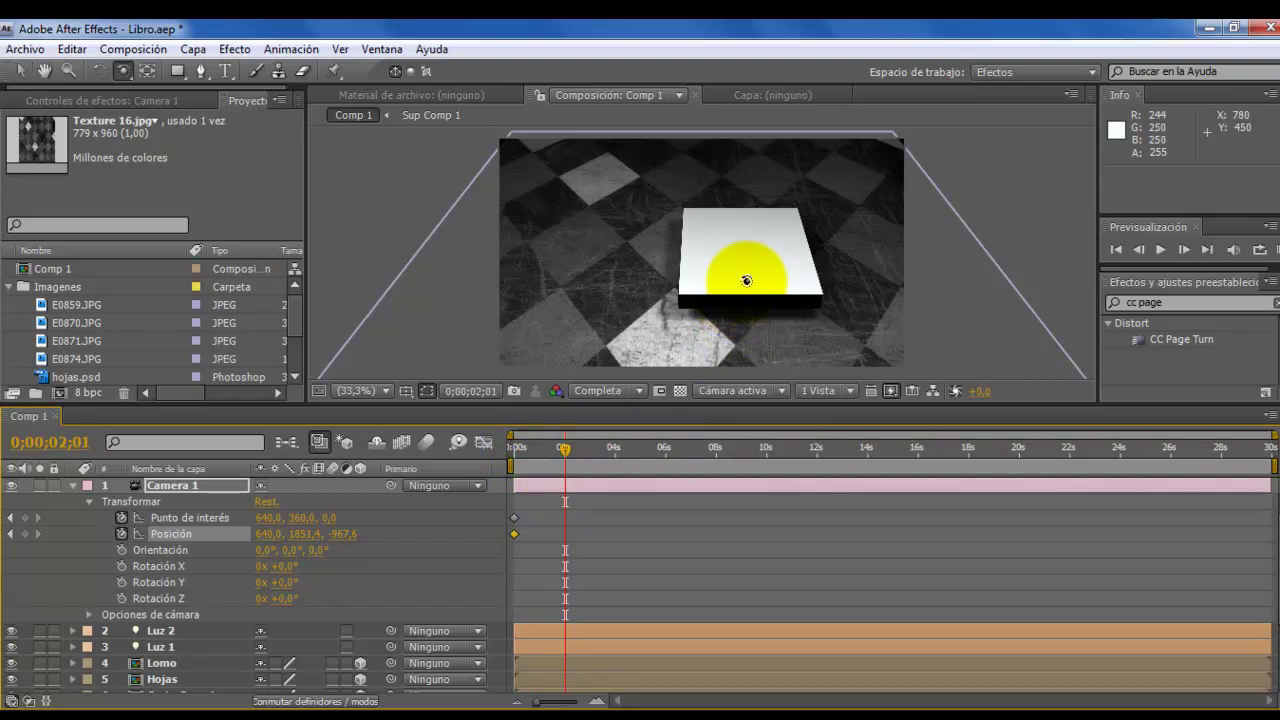
pyautogui.moveTo(746, 281); pyautogui.dragTo(729, 363)
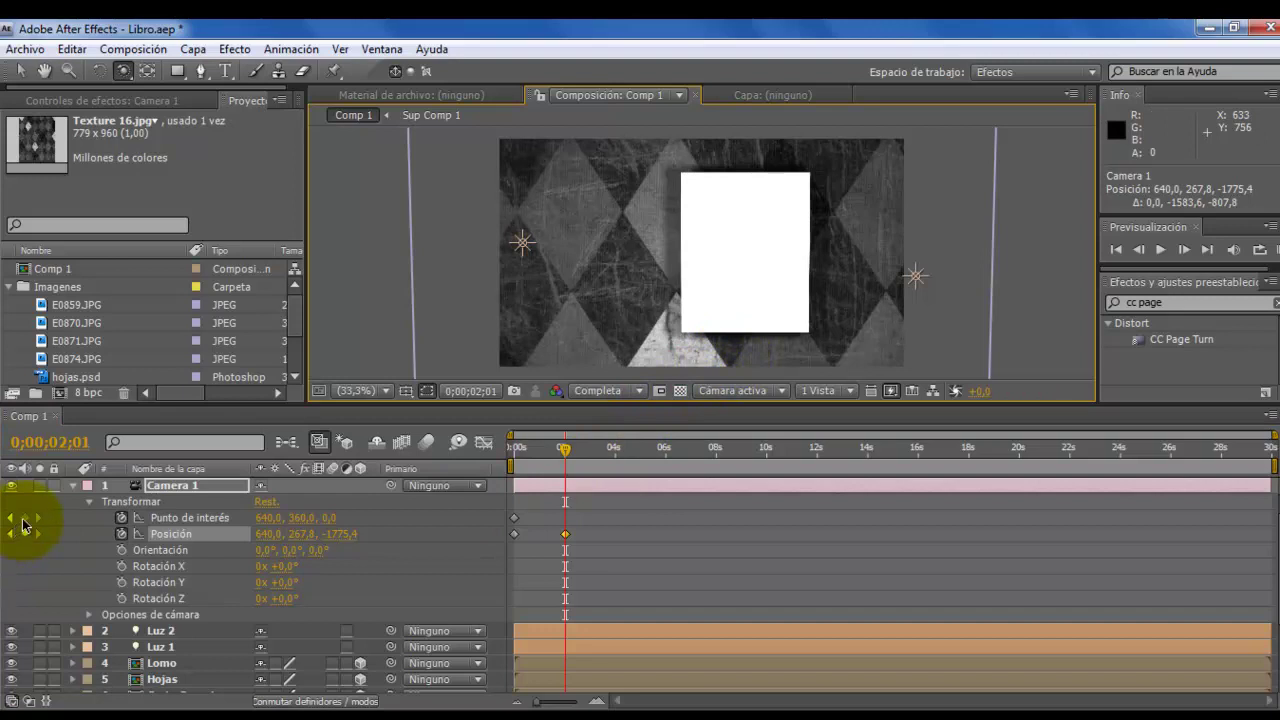
pyautogui.click(24, 517)
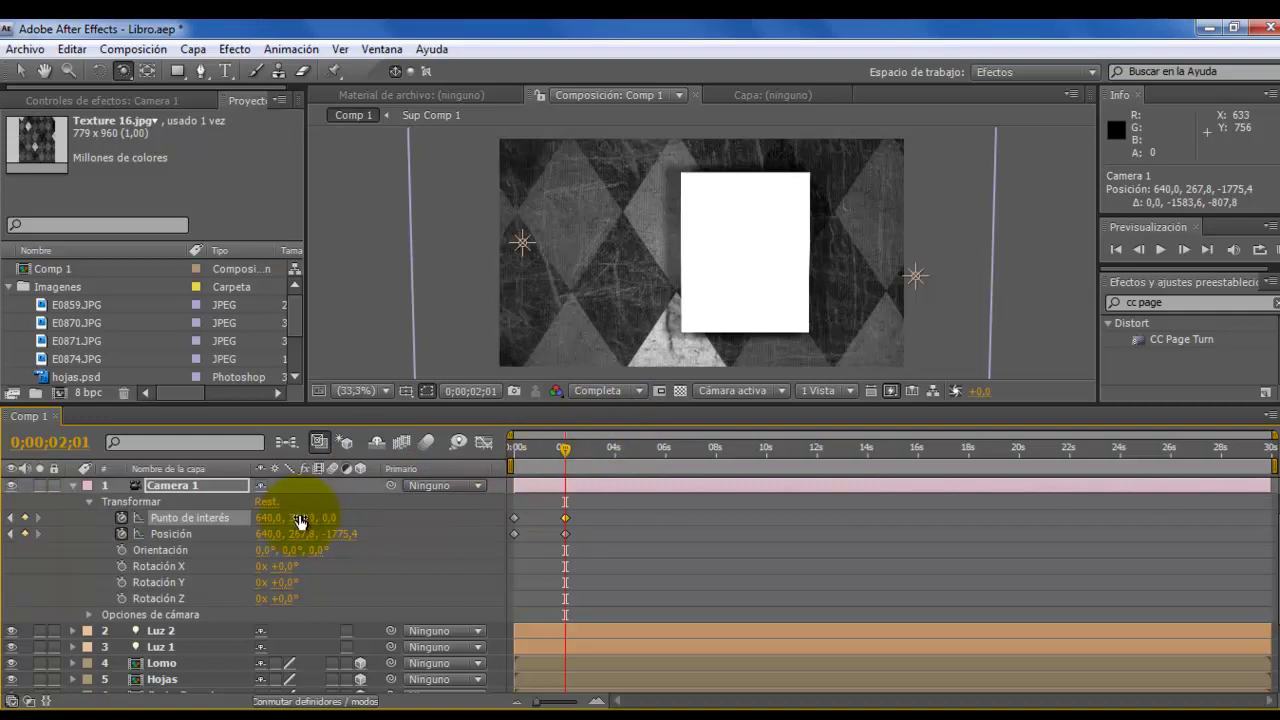
pyautogui.click(74, 485)
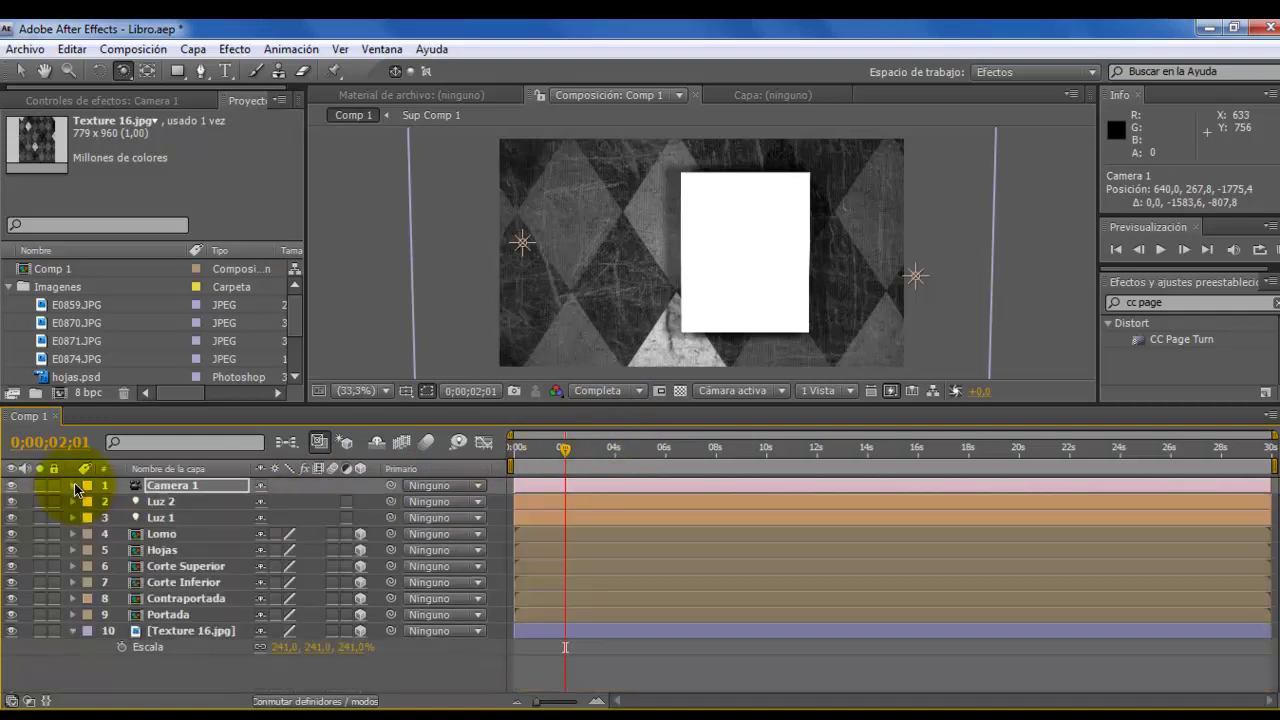
# Step: Open Tapa Comp 1 from the Libro folder to see its Pale Cyan Solid 3, then return to Comp 1
pyautogui.click(8, 287)
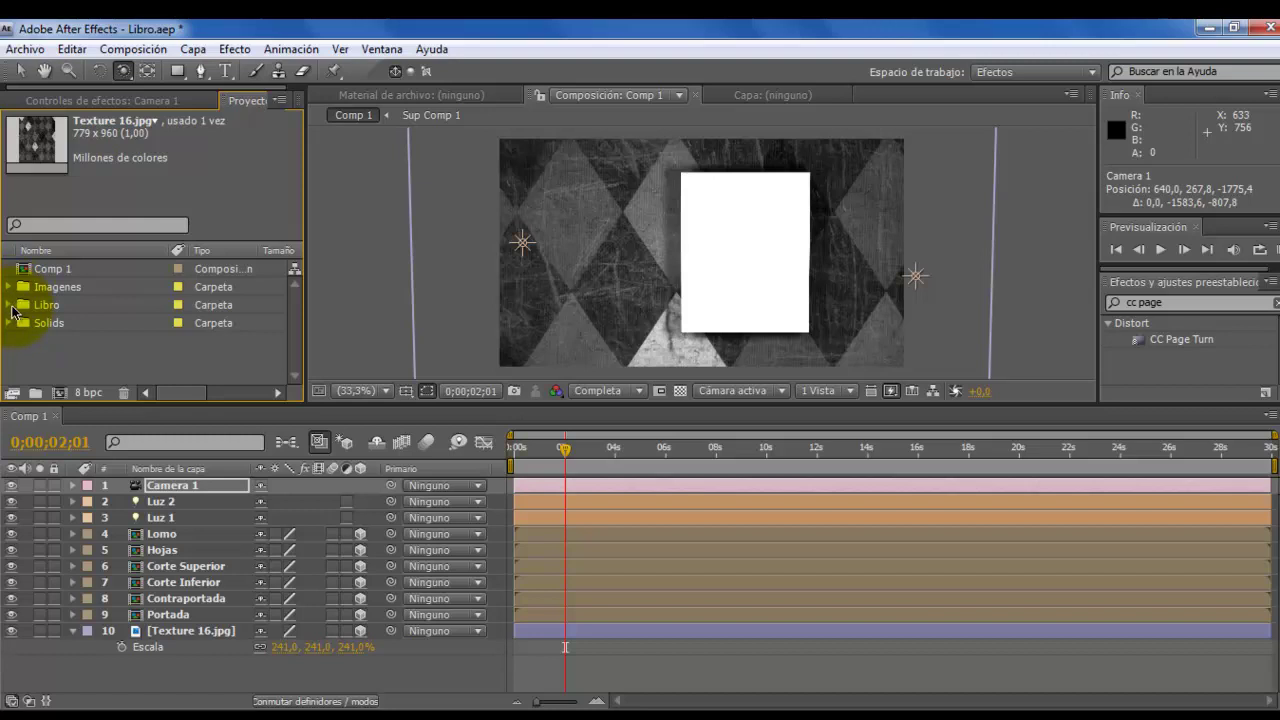
pyautogui.click(9, 305)
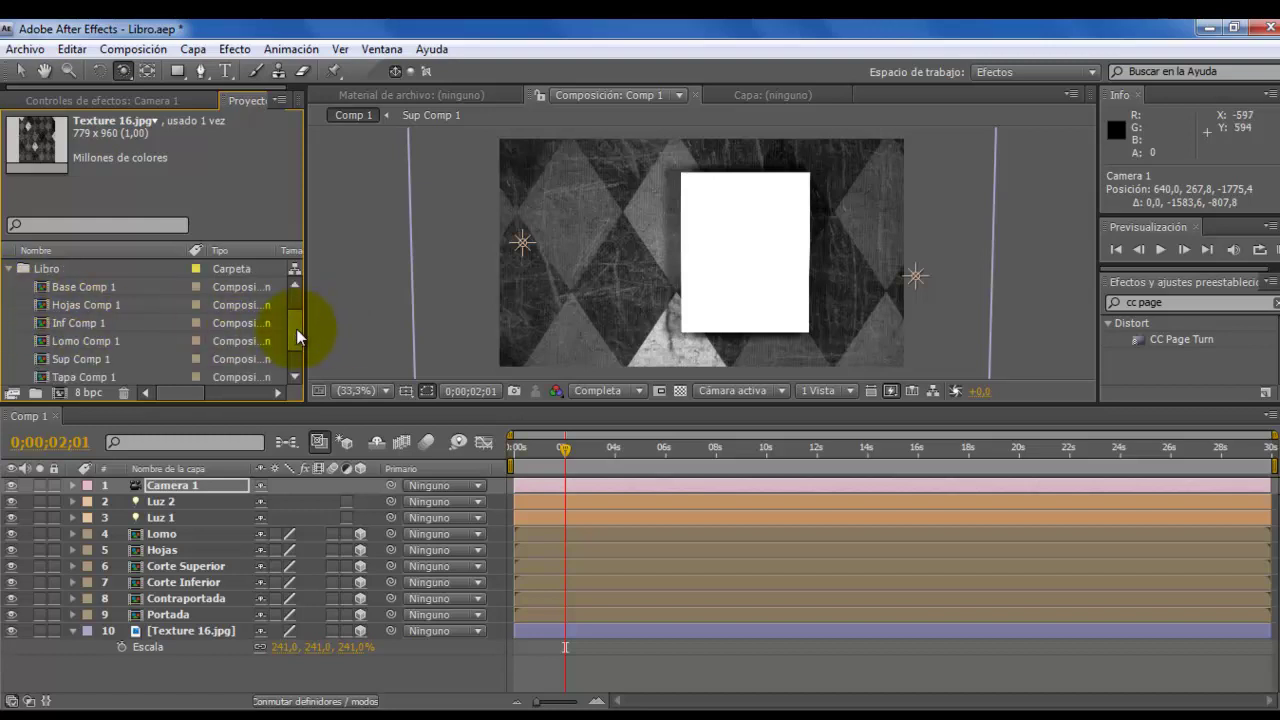
pyautogui.moveTo(296, 328); pyautogui.dragTo(296, 350)
pyautogui.click(103, 341)
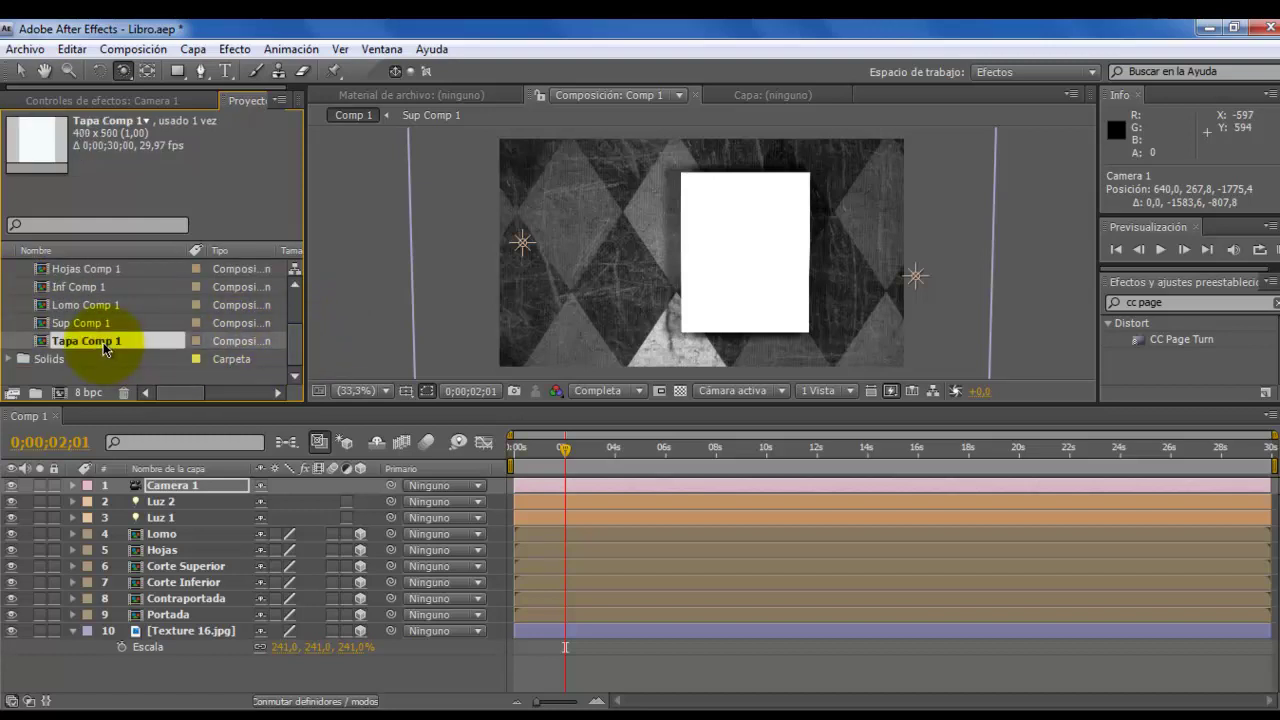
pyautogui.doubleClick(43, 343)
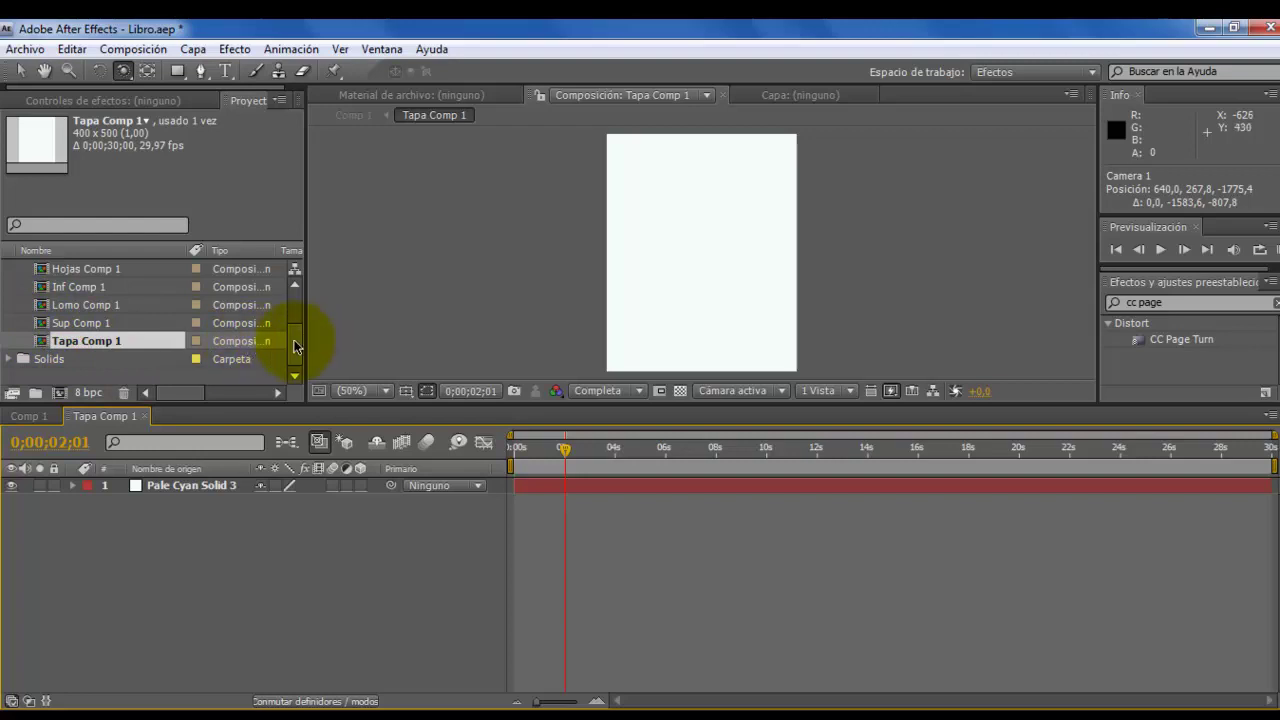
pyautogui.click(30, 416)
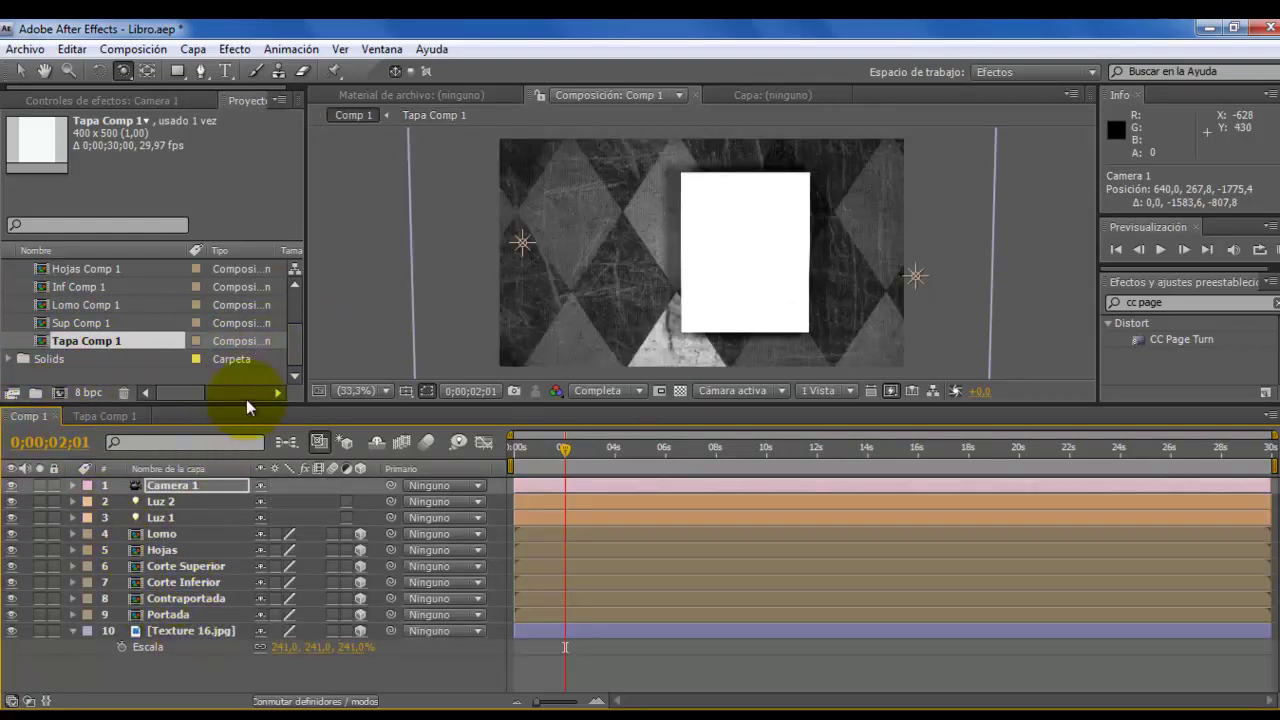
pyautogui.click(295, 334)
pyautogui.moveTo(295, 329); pyautogui.dragTo(286, 335)
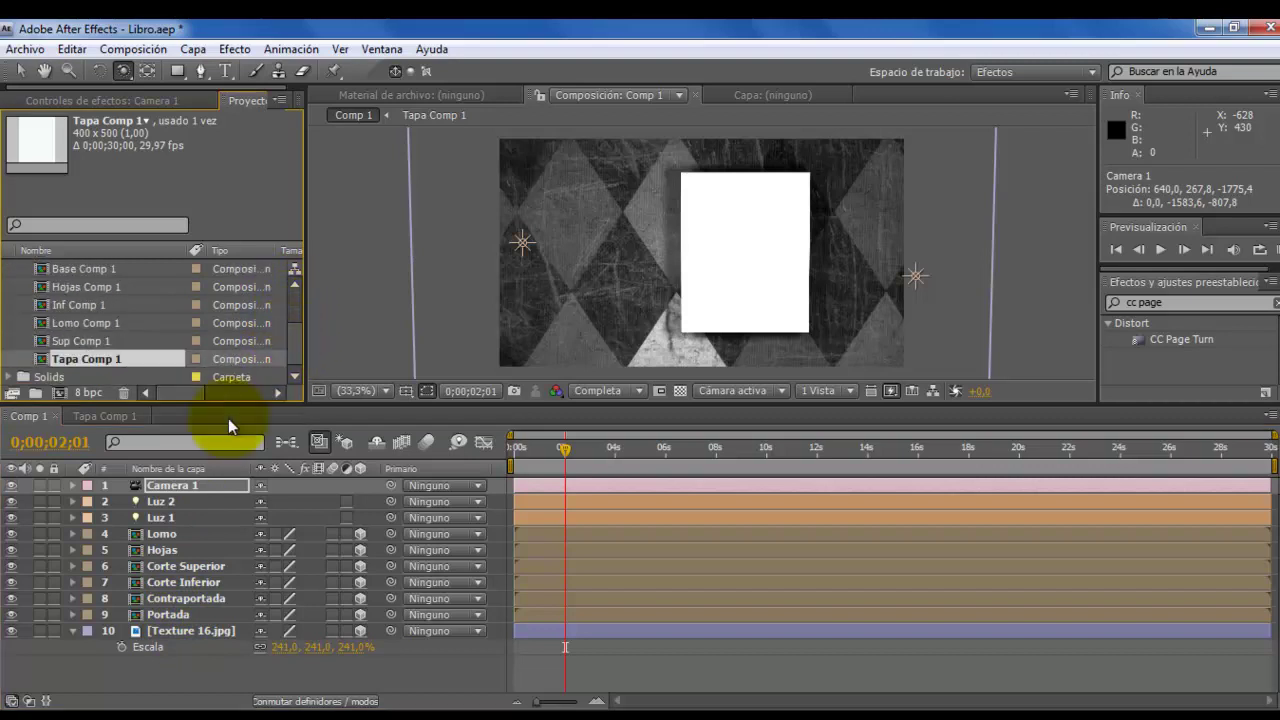
pyautogui.click(163, 615)
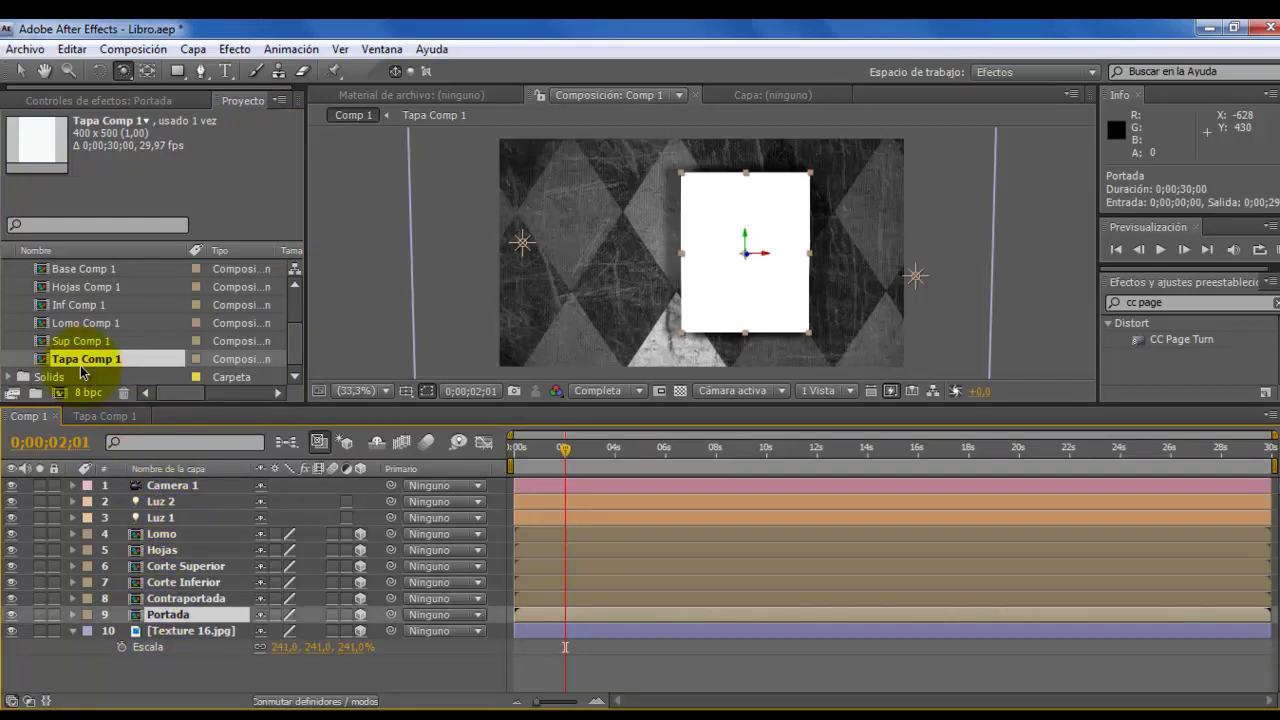
# Step: Turn on Borrador 3D draft previewing and duplicate Tapa Comp 1 as Tapa Comp 2
pyautogui.hotkey('ctrl', 'd')
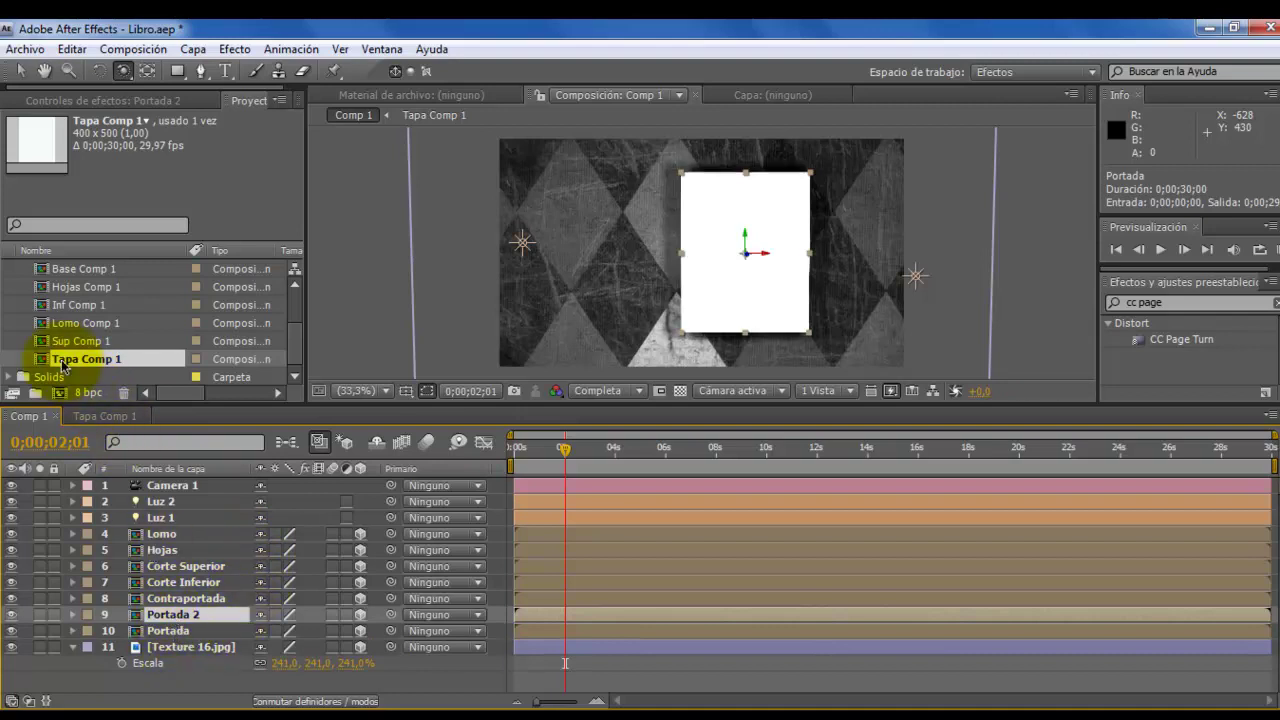
pyautogui.hotkey('ctrl', 'z')
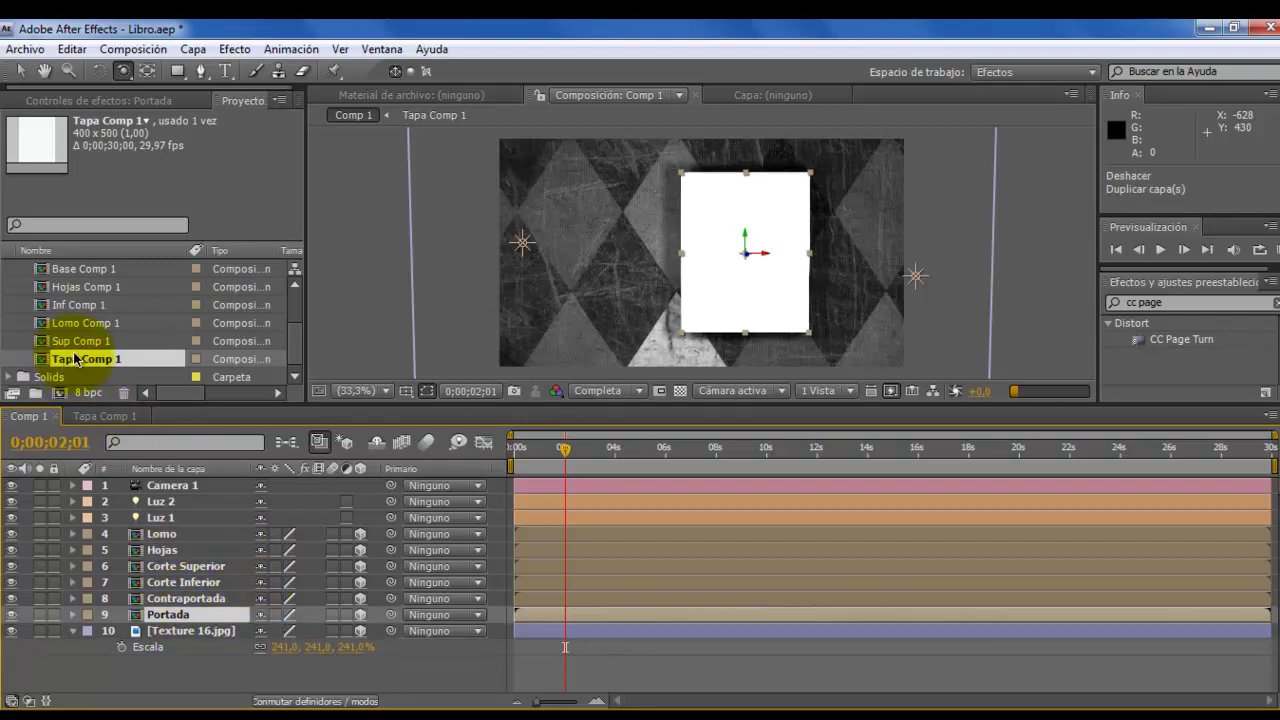
pyautogui.click(75, 358)
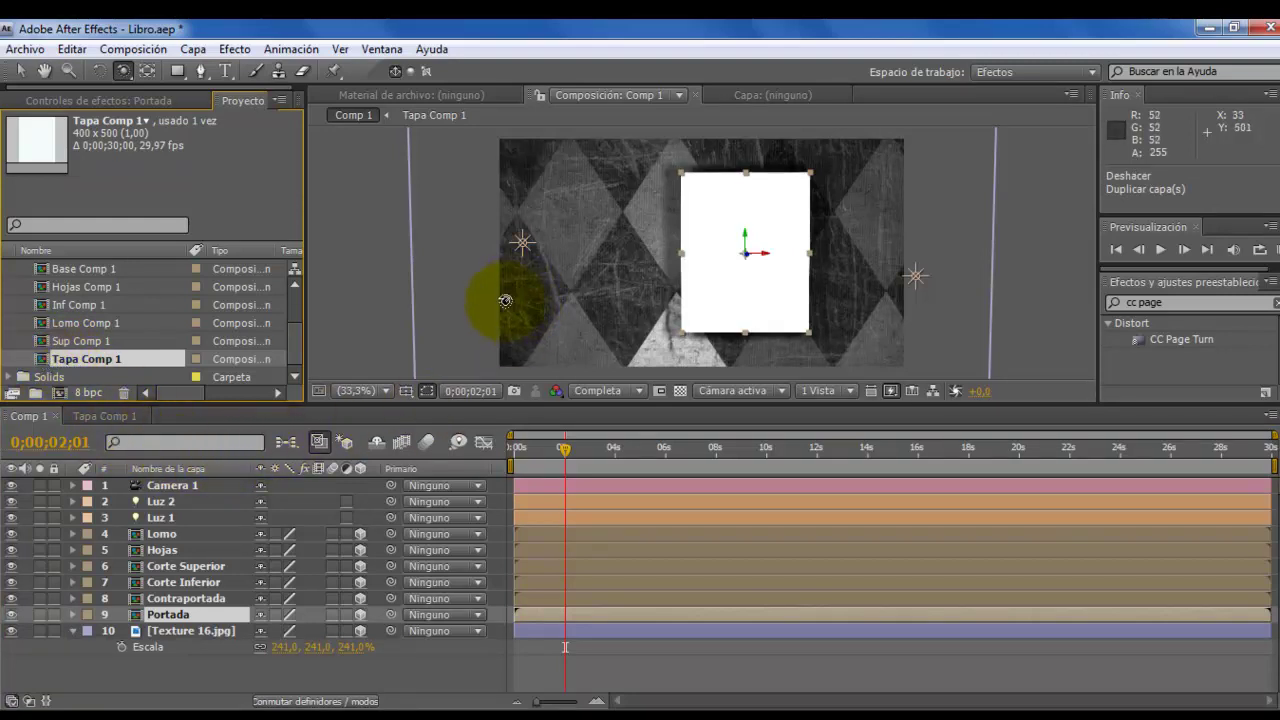
pyautogui.click(344, 443)
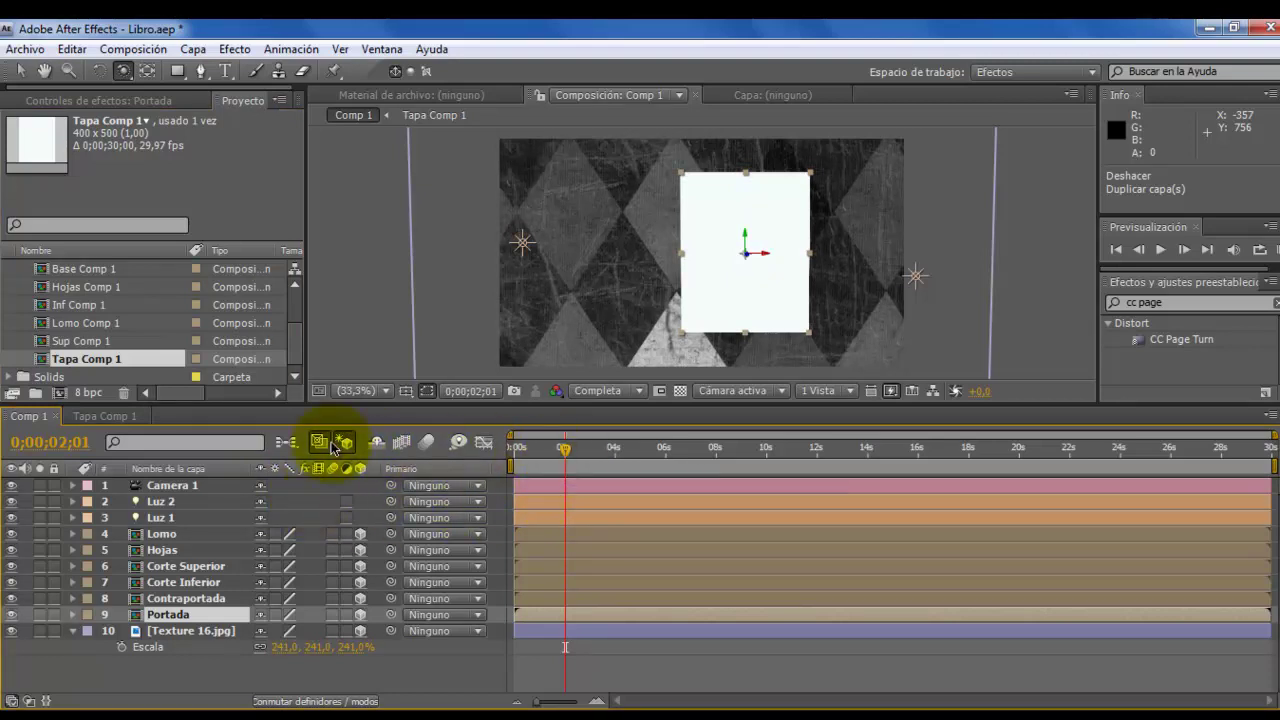
pyautogui.click(46, 365)
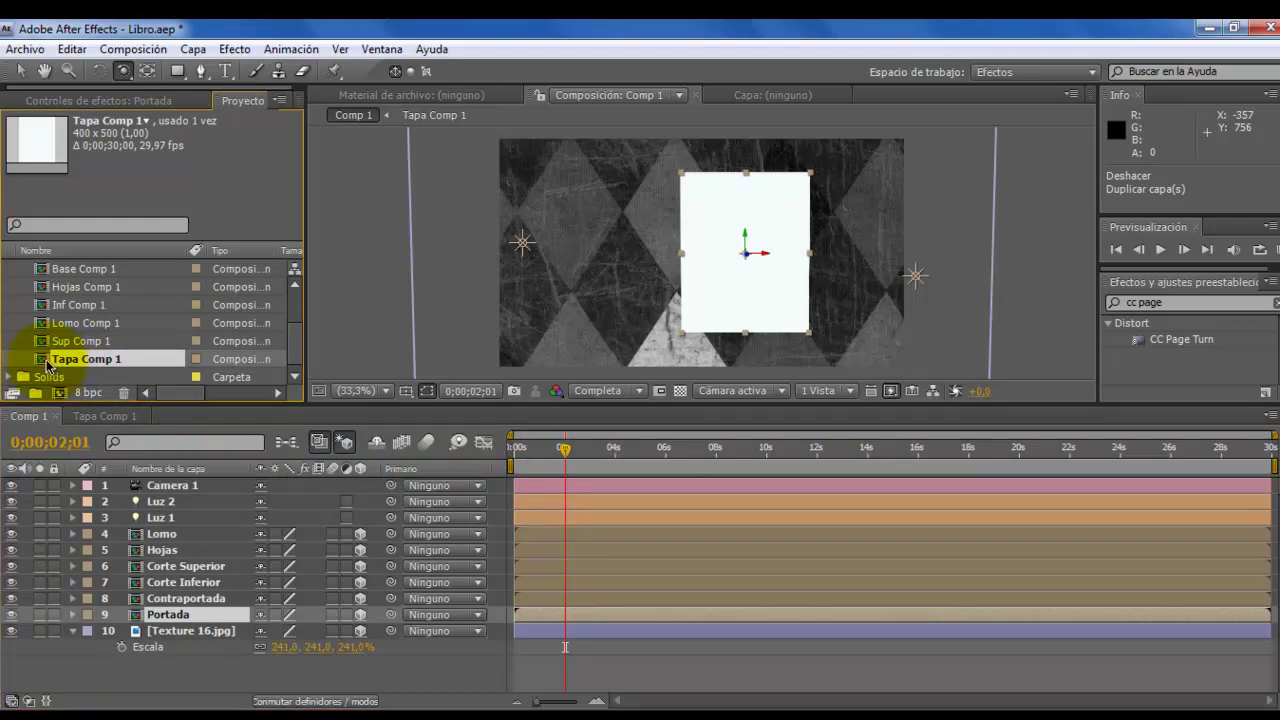
pyautogui.hotkey('ctrl', 'd')
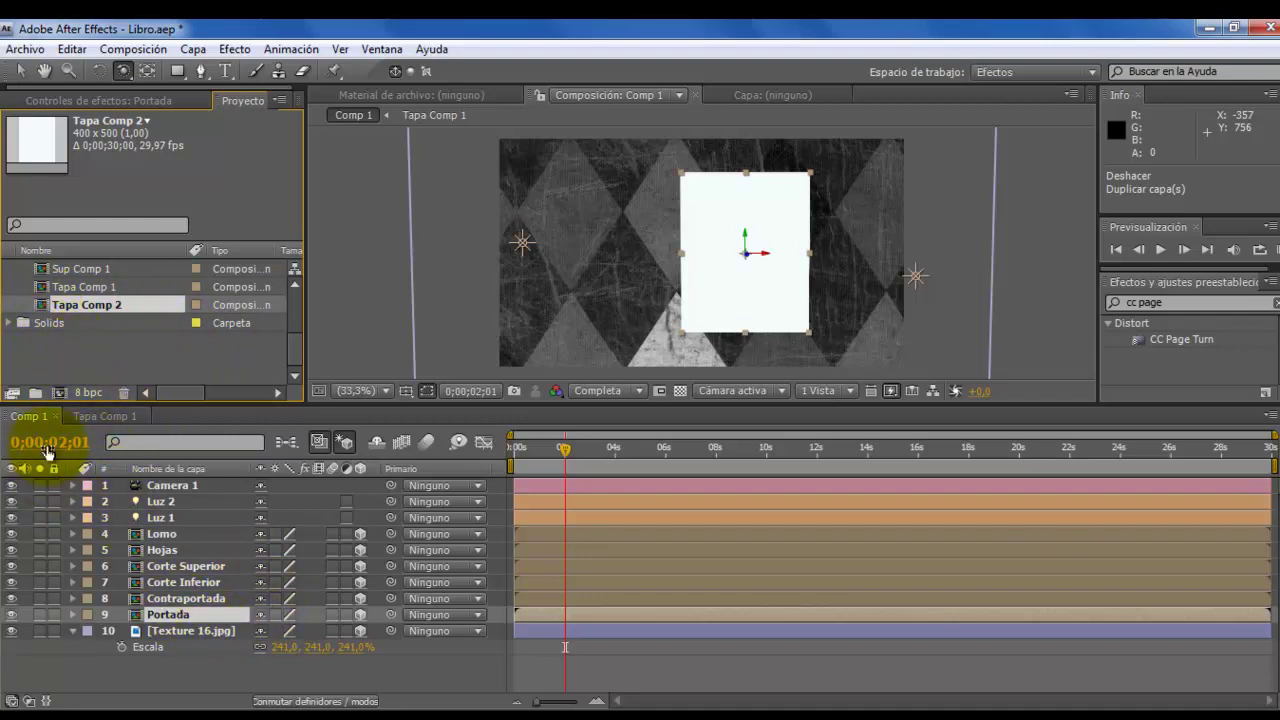
# Step: Add Tapa Comp 2 to Comp 1 above Lomo and line it up with the book cover
pyautogui.moveTo(45, 310); pyautogui.dragTo(131, 537)
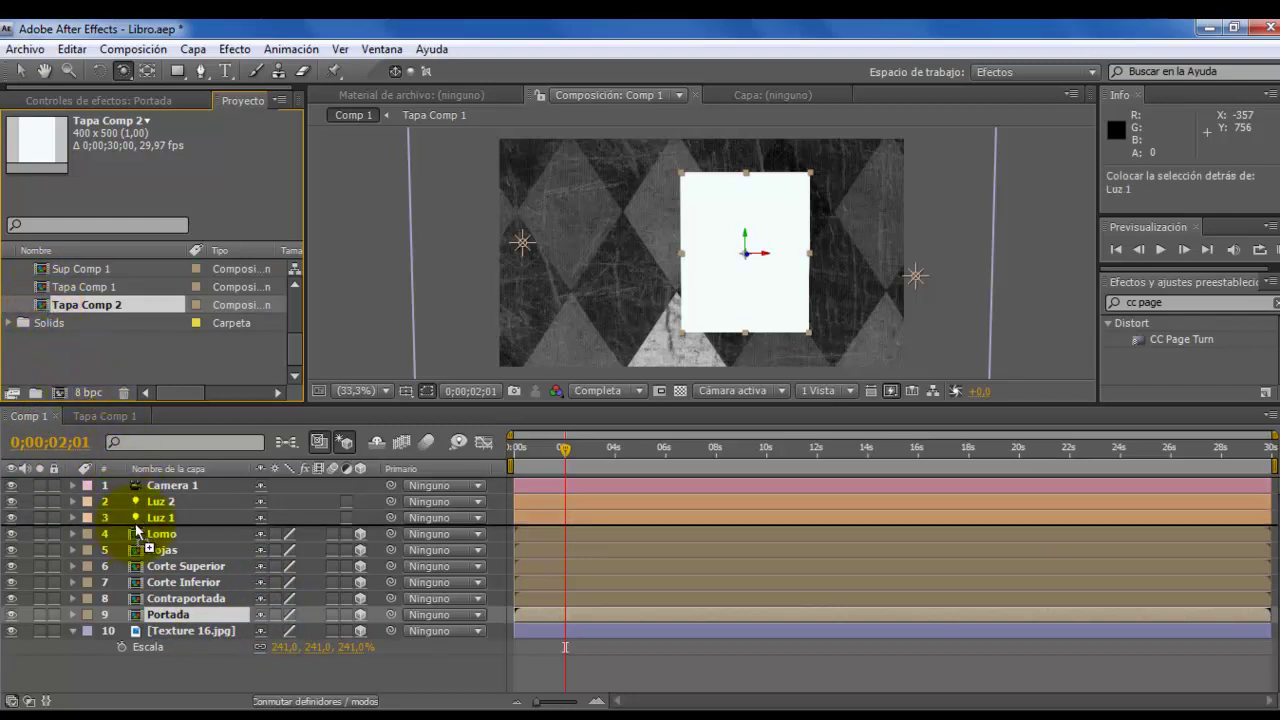
pyautogui.moveTo(131, 537); pyautogui.dragTo(132, 536)
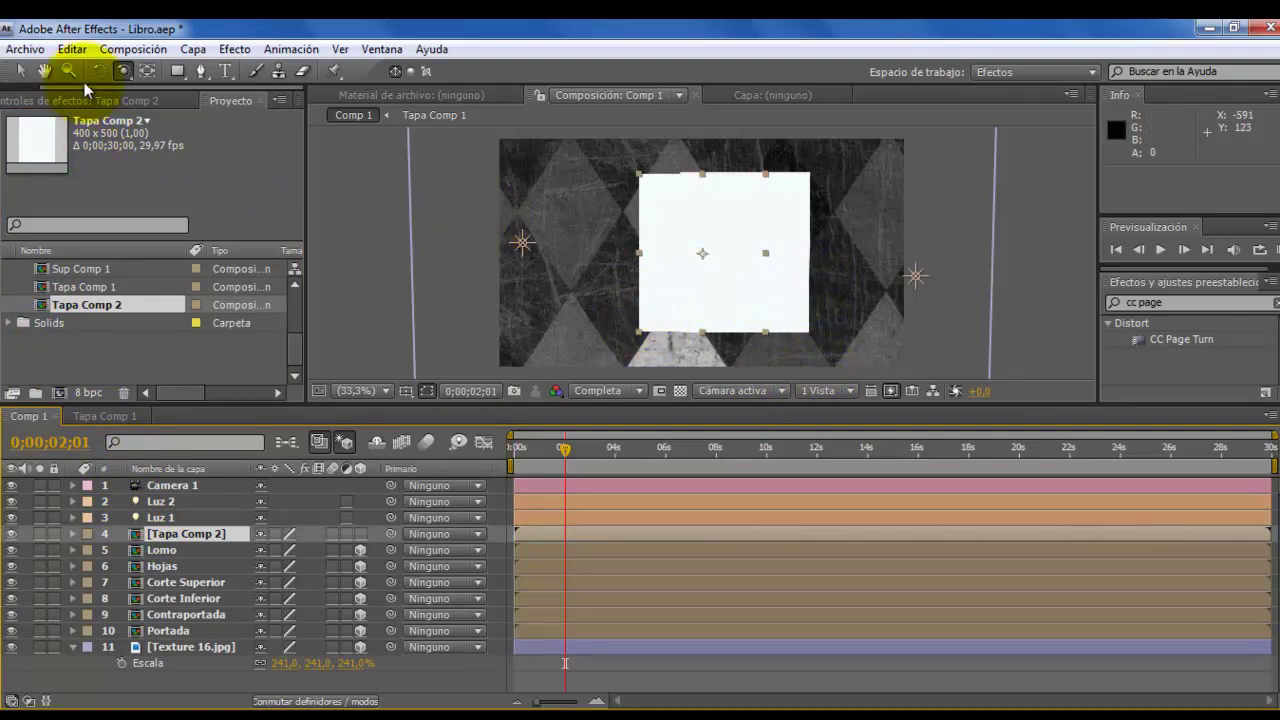
pyautogui.click(20, 71)
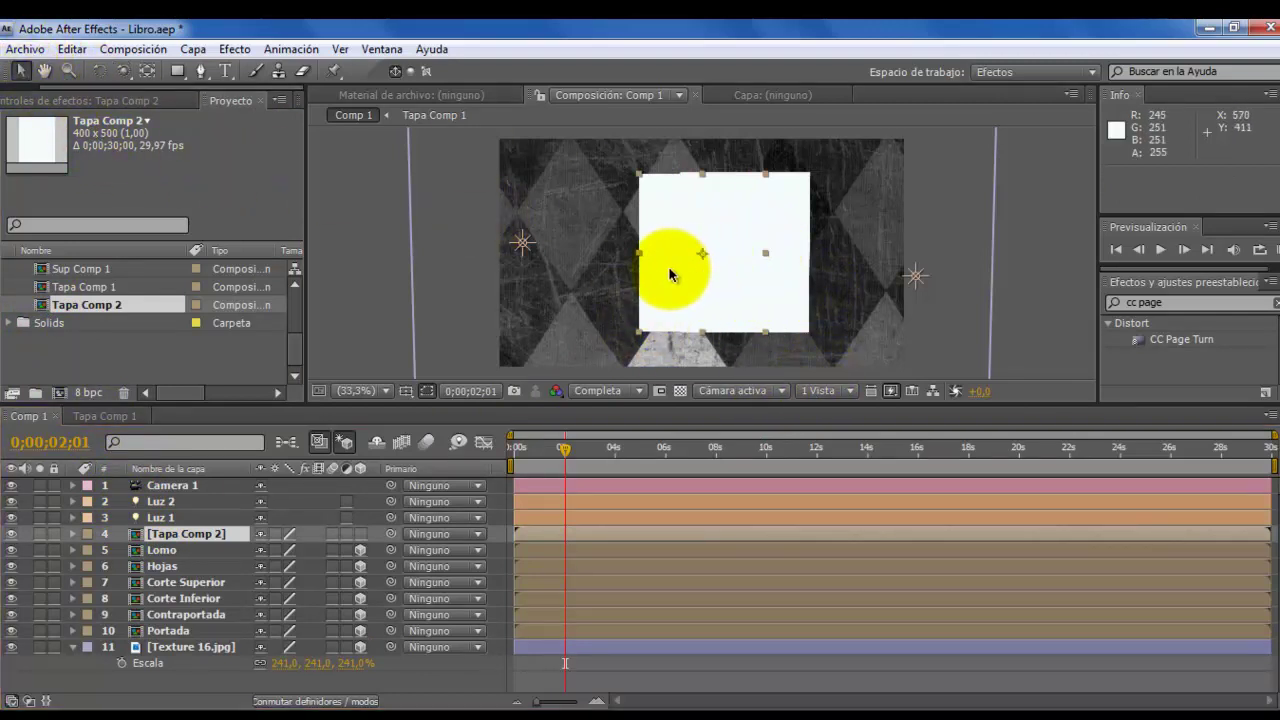
pyautogui.moveTo(674, 269); pyautogui.dragTo(694, 271)
pyautogui.moveTo(707, 278); pyautogui.dragTo(712, 272)
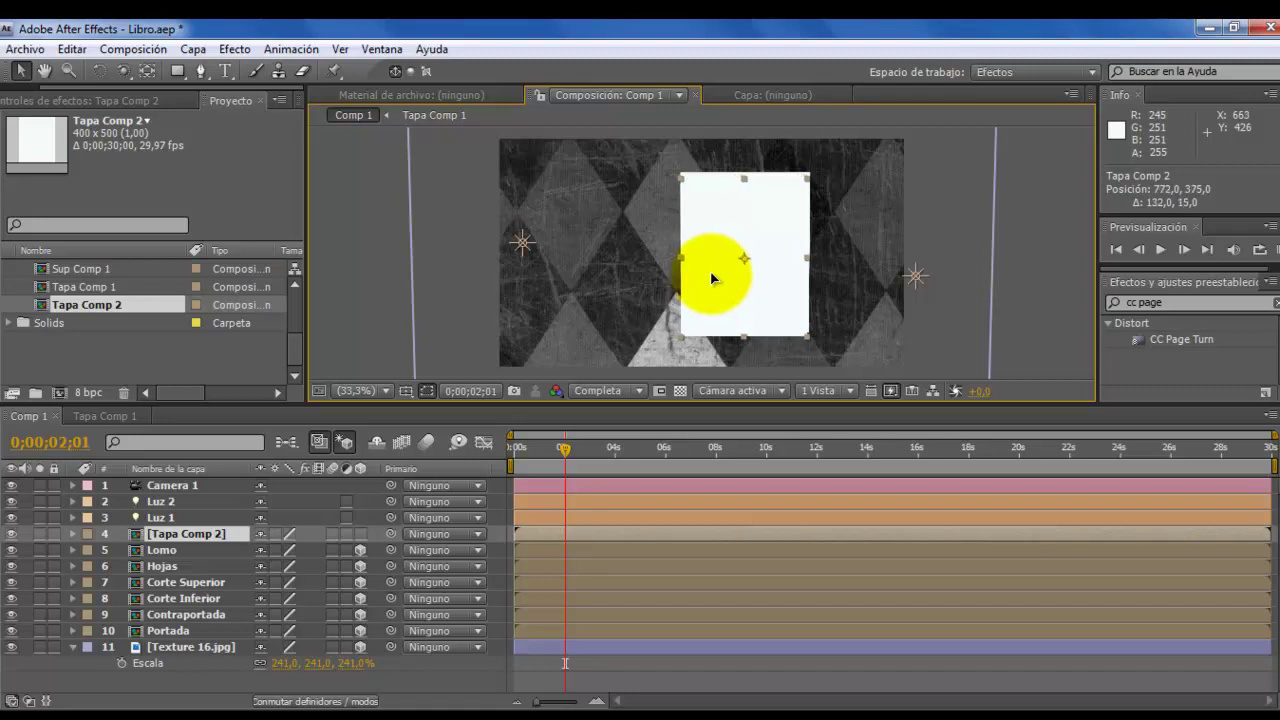
# Step: Check the scene from the Izquierda (left) view, then return to the Camera 1 view
pyautogui.click(781, 391)
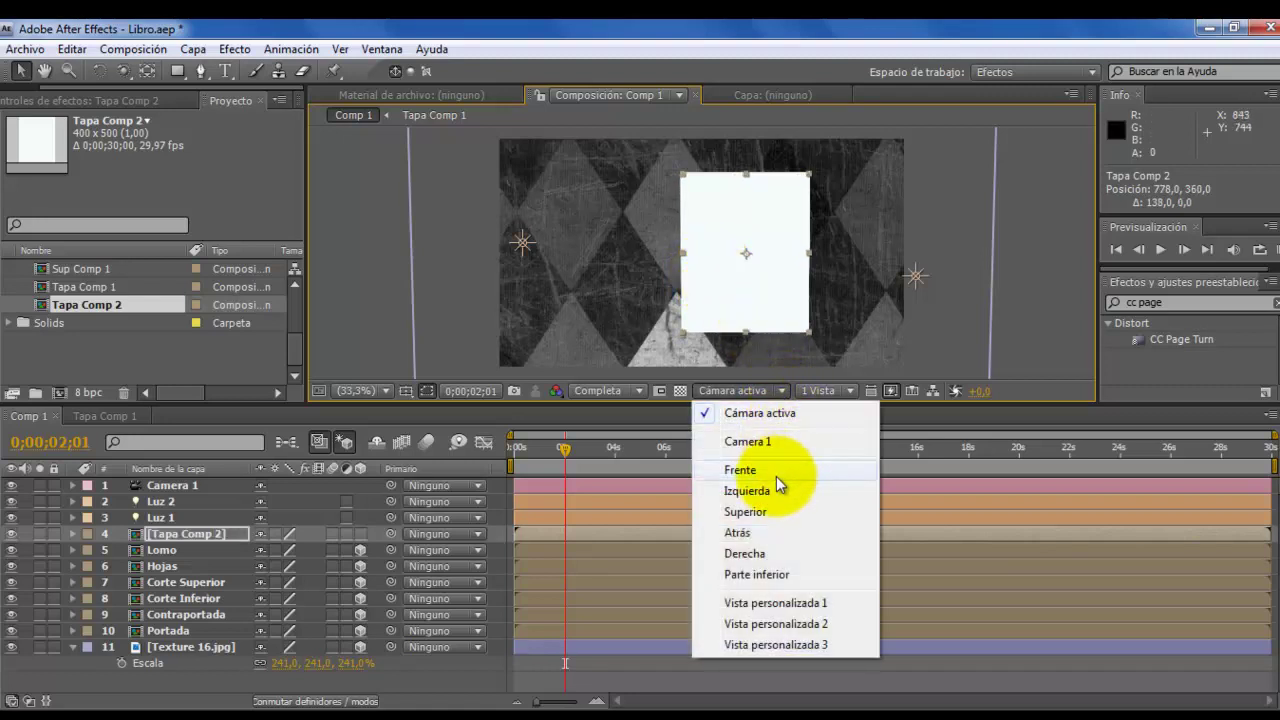
pyautogui.click(777, 489)
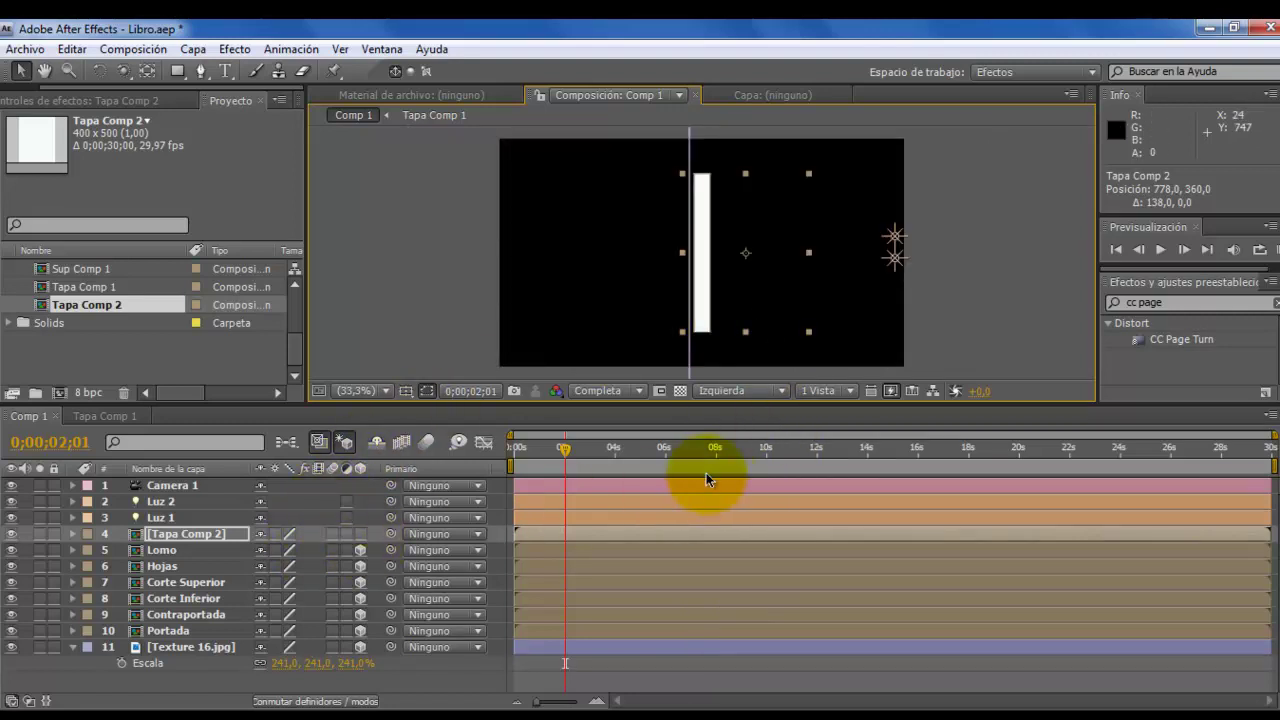
pyautogui.click(784, 390)
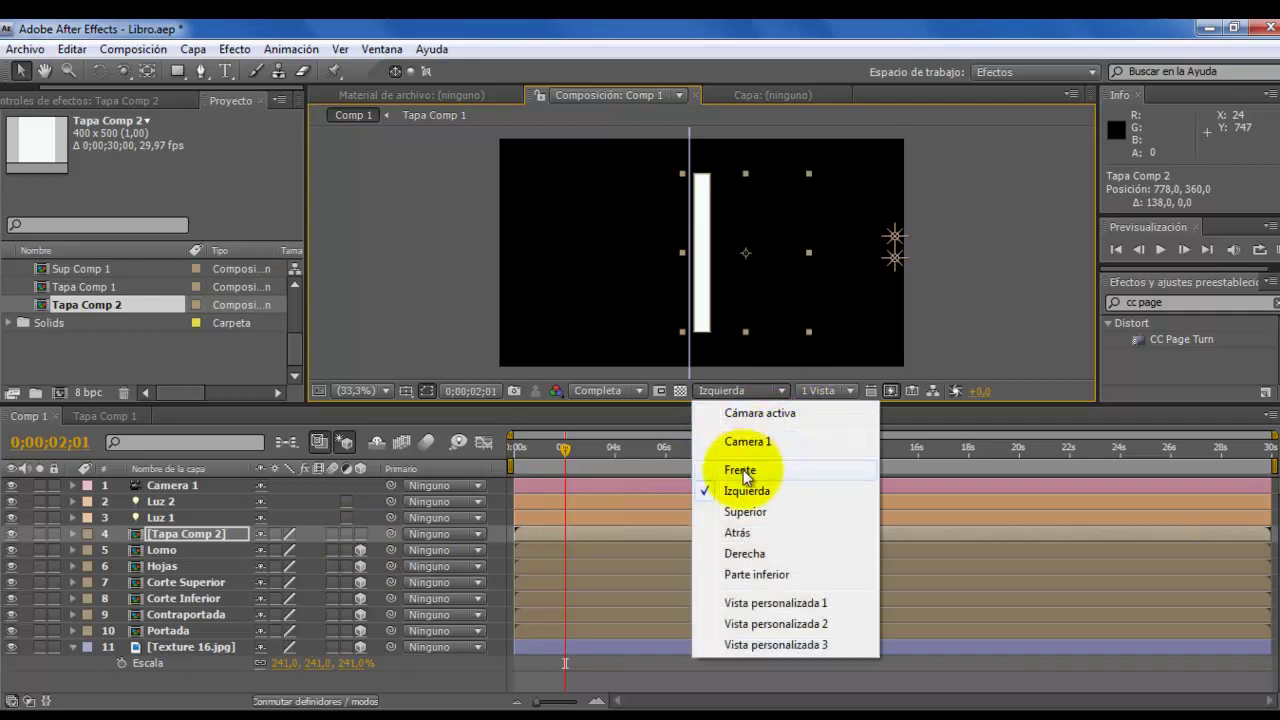
pyautogui.click(748, 441)
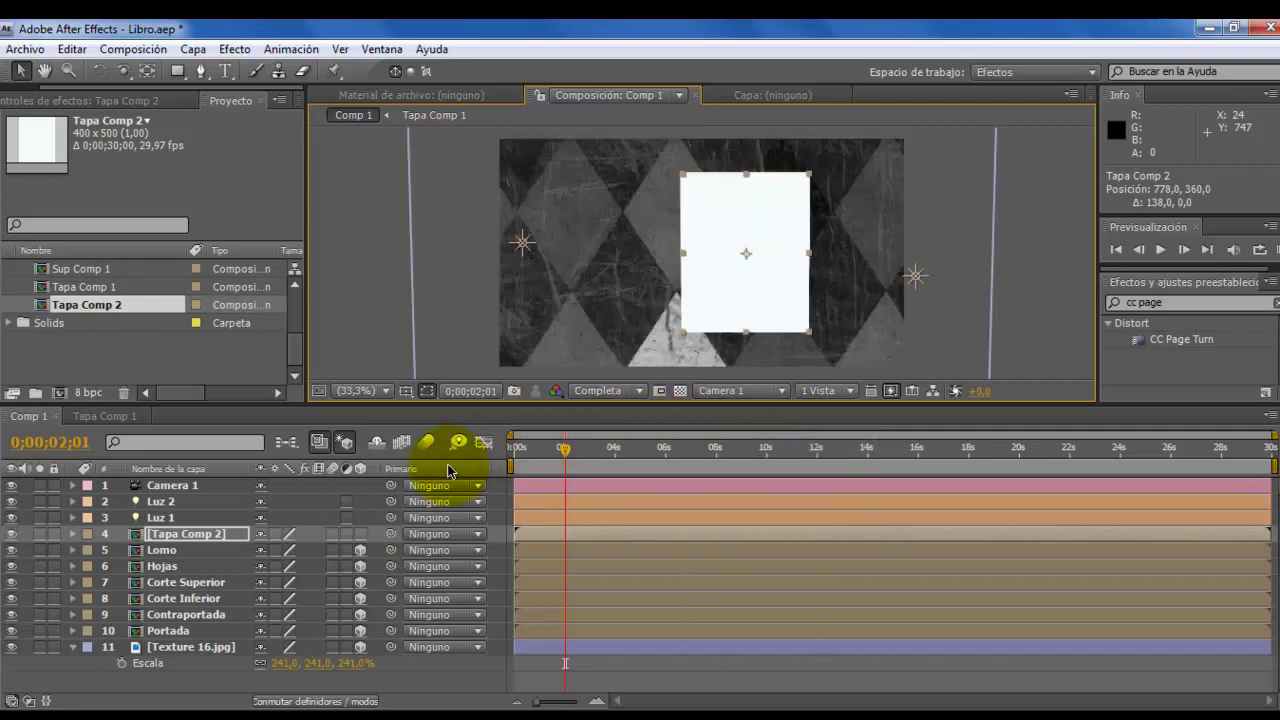
# Step: Make Tapa Comp 2 a 3D layer, push it onto the cover at depth -36, and view through Cámara activa
pyautogui.click(361, 535)
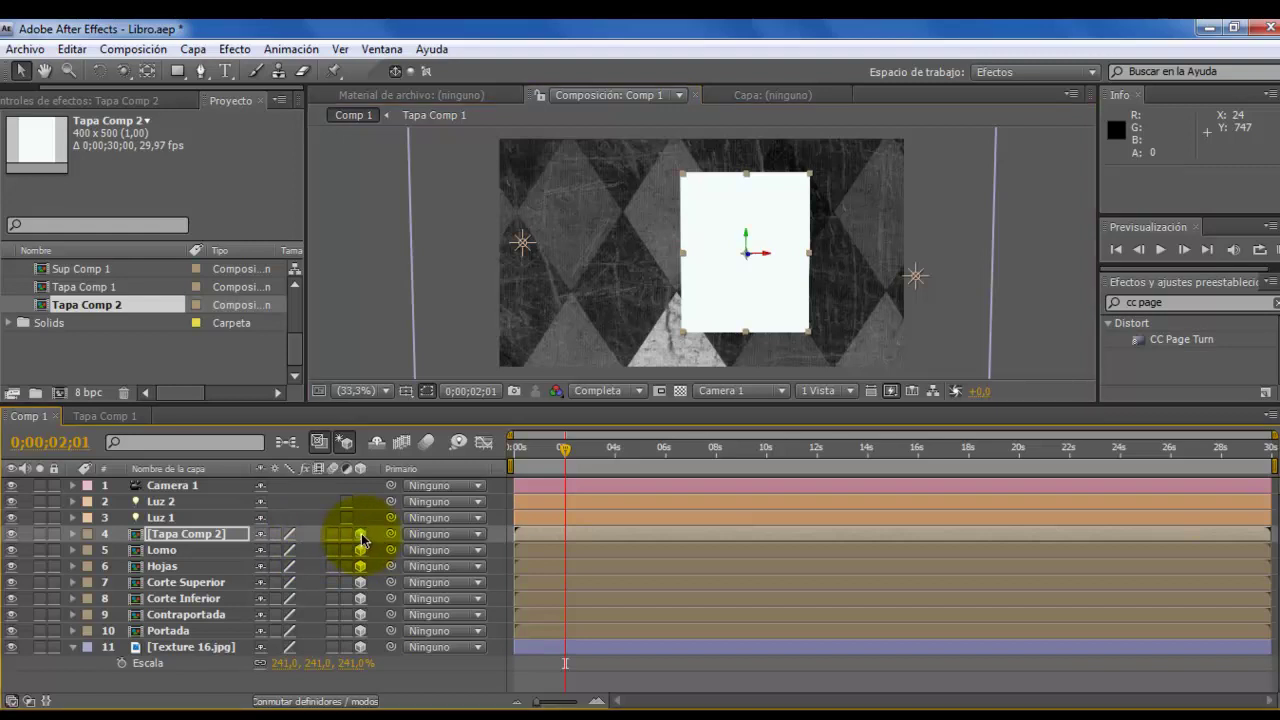
pyautogui.click(789, 392)
pyautogui.click(753, 486)
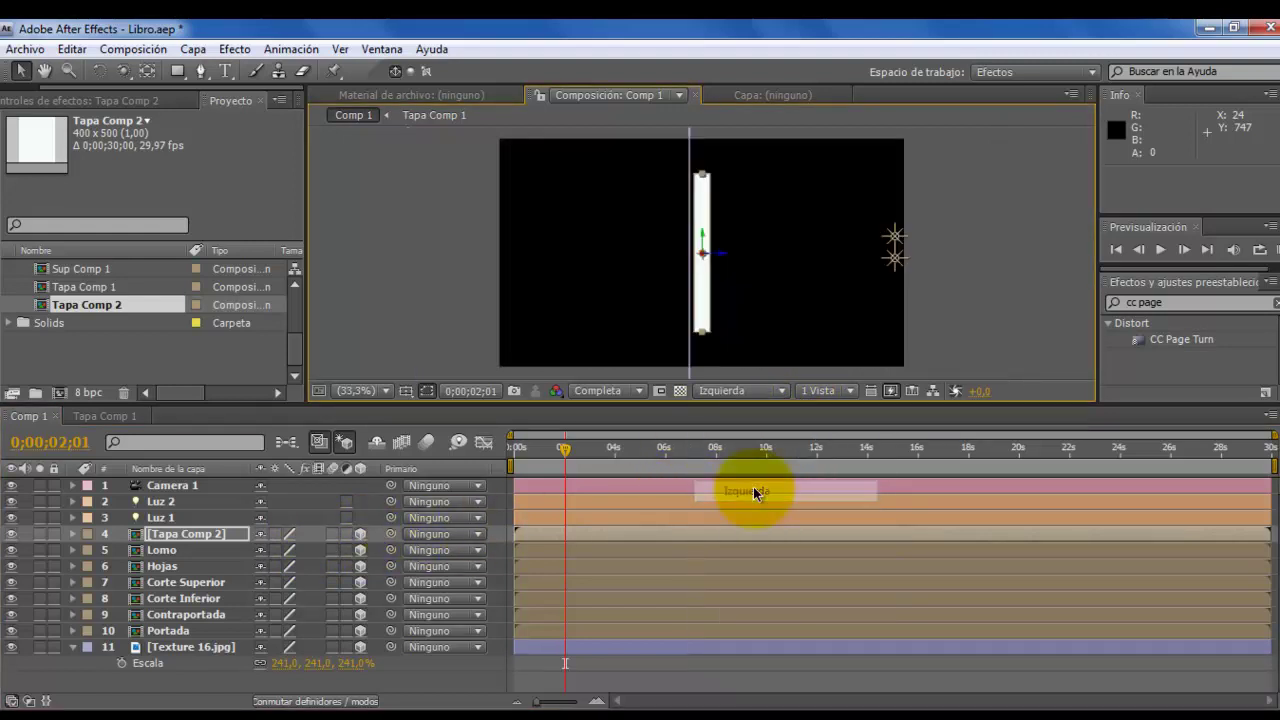
pyautogui.click(726, 262)
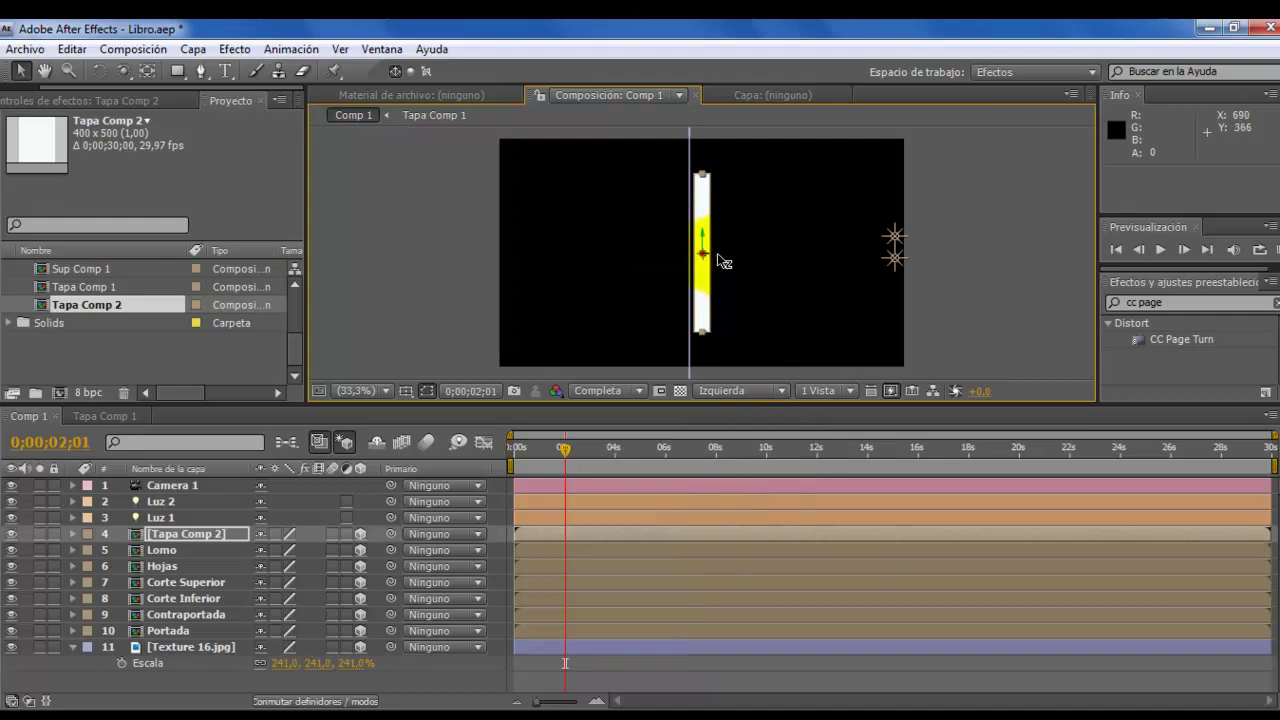
pyautogui.moveTo(718, 254); pyautogui.dragTo(728, 256)
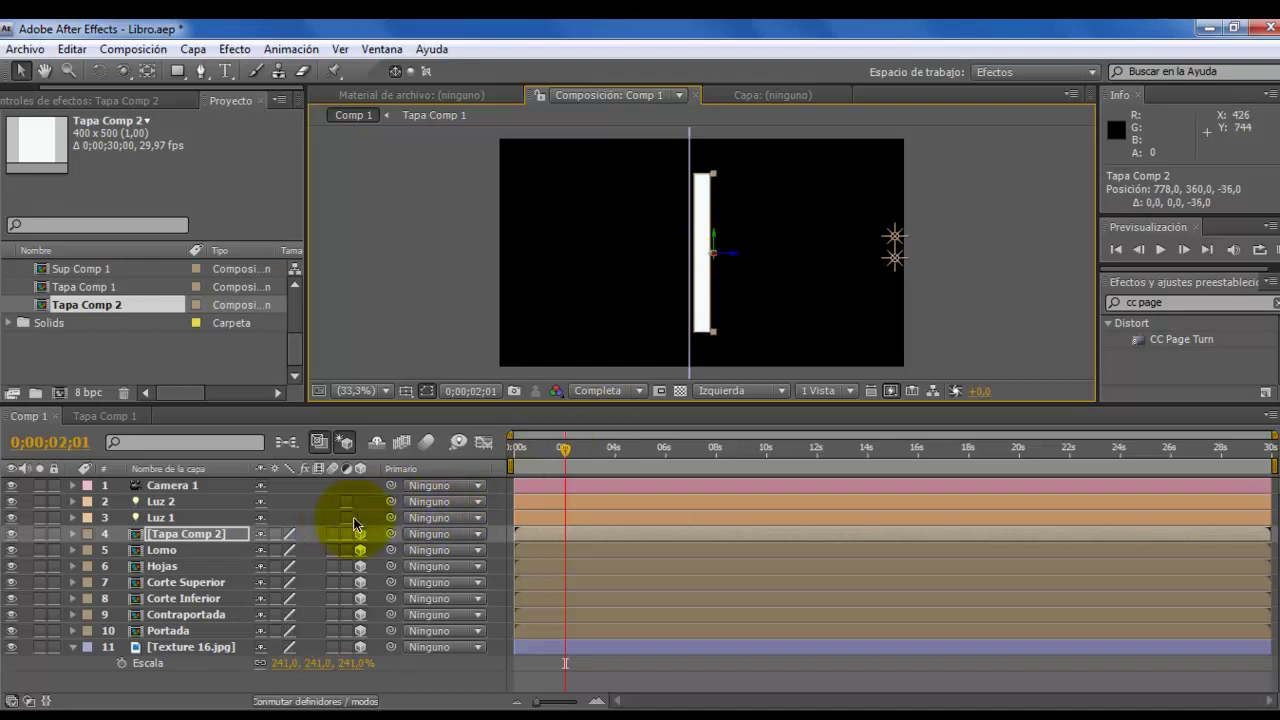
pyautogui.click(774, 390)
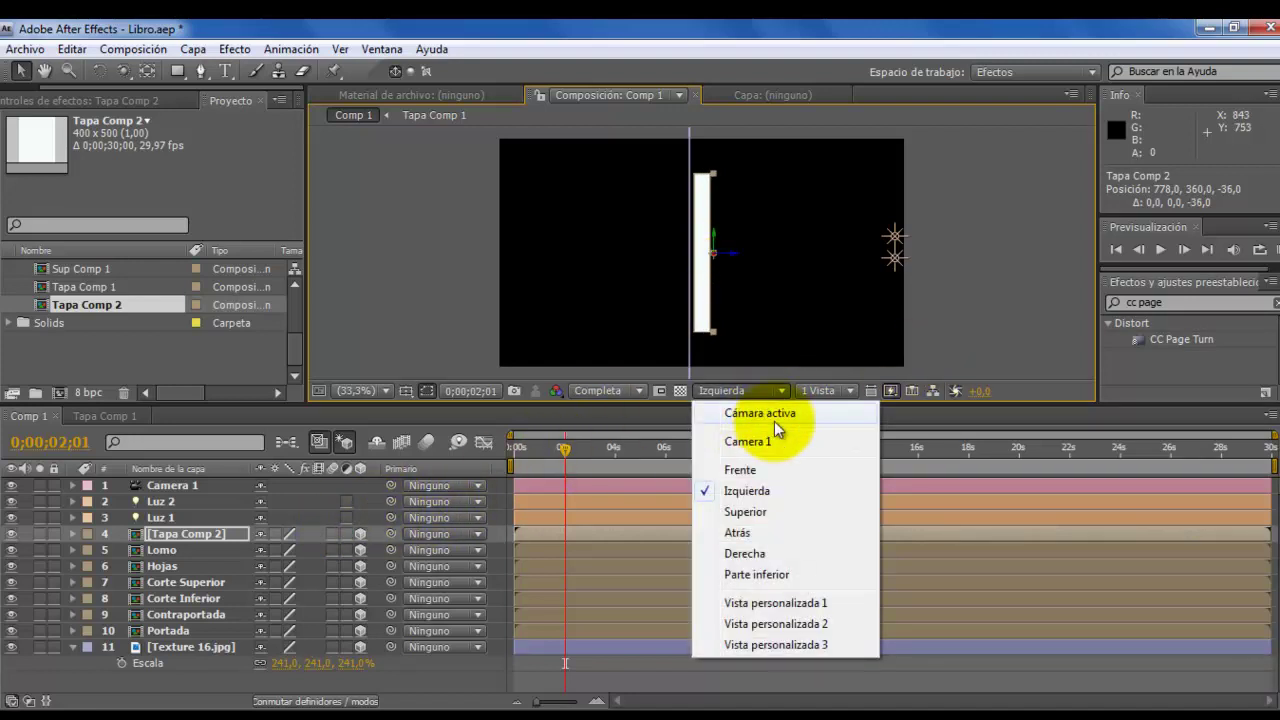
pyautogui.click(774, 421)
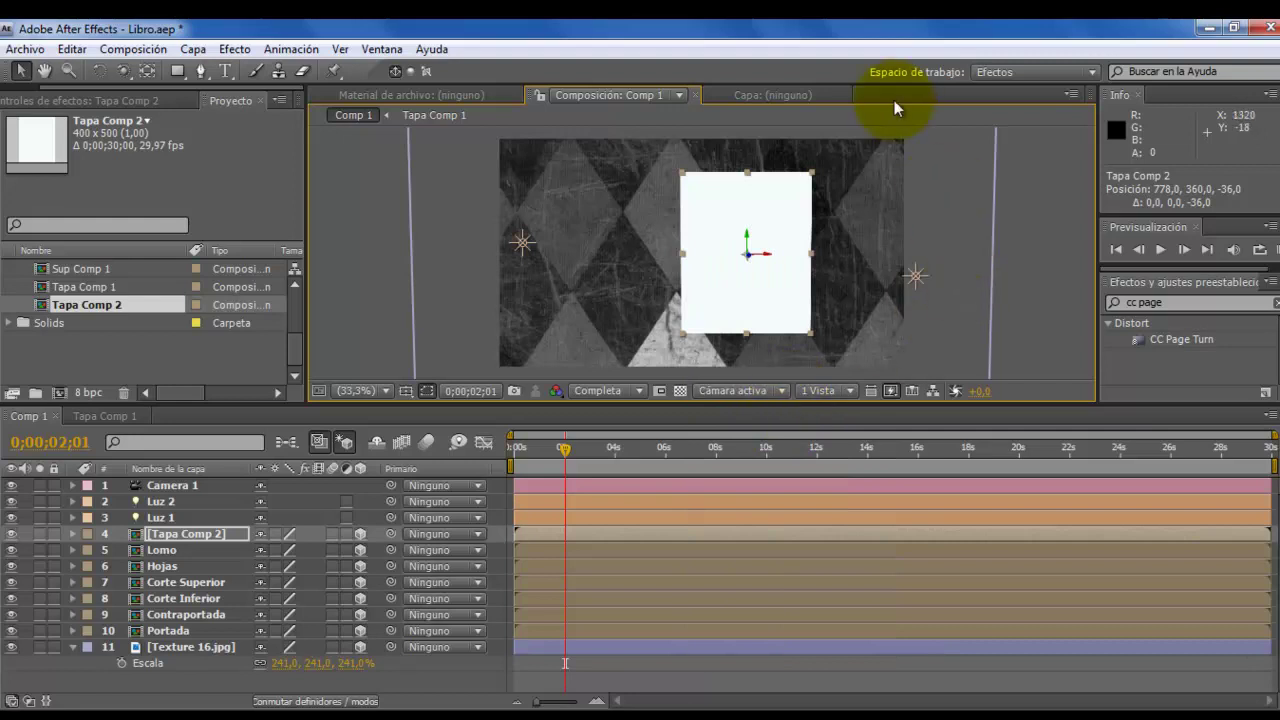
pyautogui.click(120, 73)
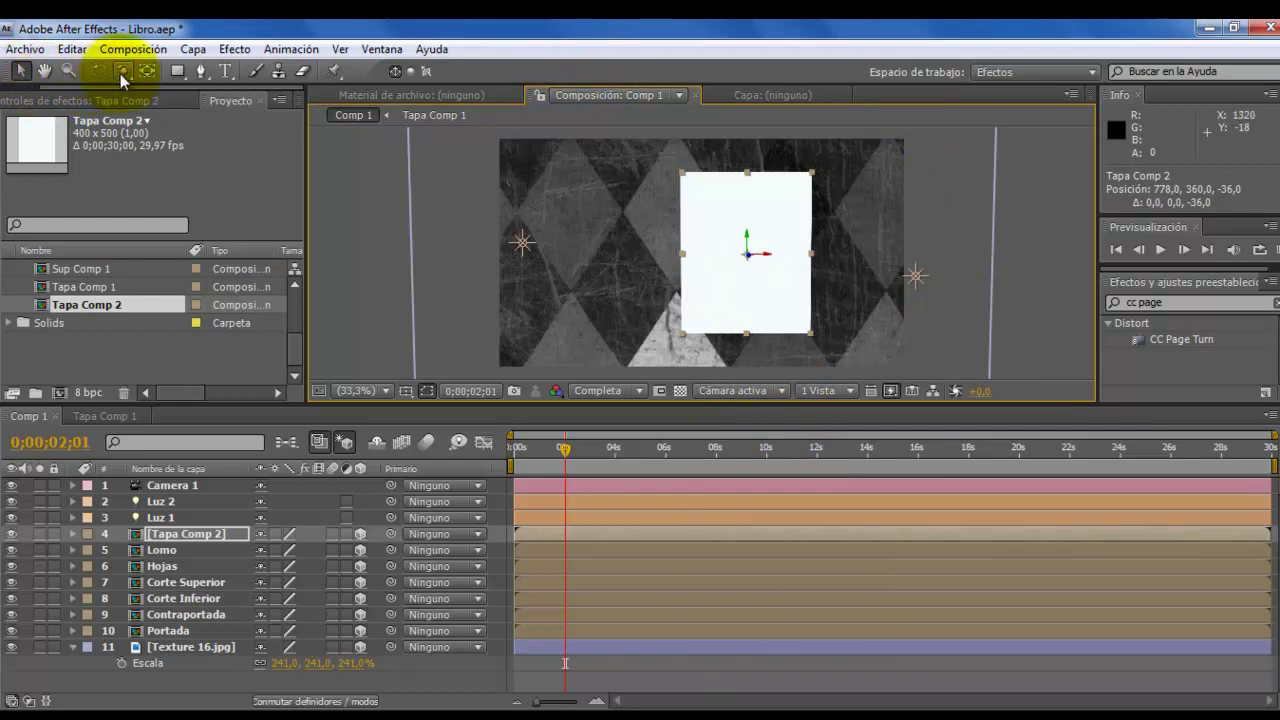
pyautogui.click(147, 71)
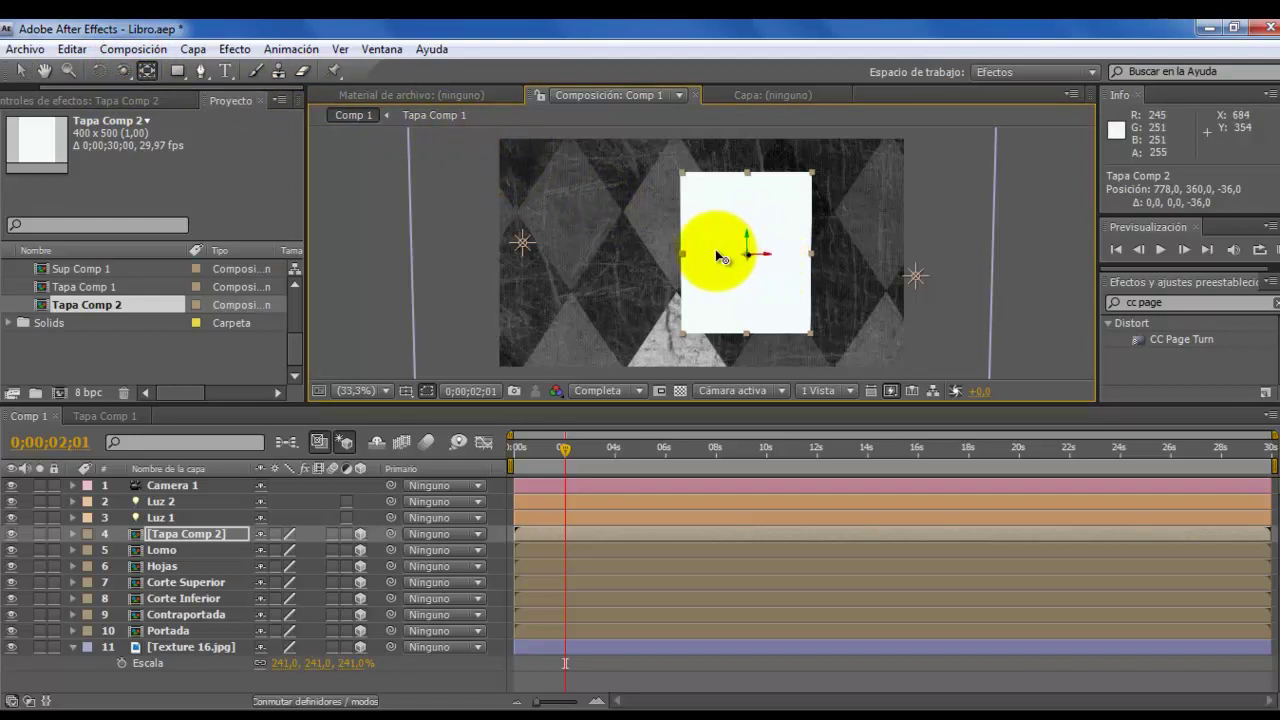
pyautogui.moveTo(716, 256)
pyautogui.mouseDown()
pyautogui.moveTo(727, 260)
pyautogui.moveTo(680, 259)
pyautogui.mouseUp()
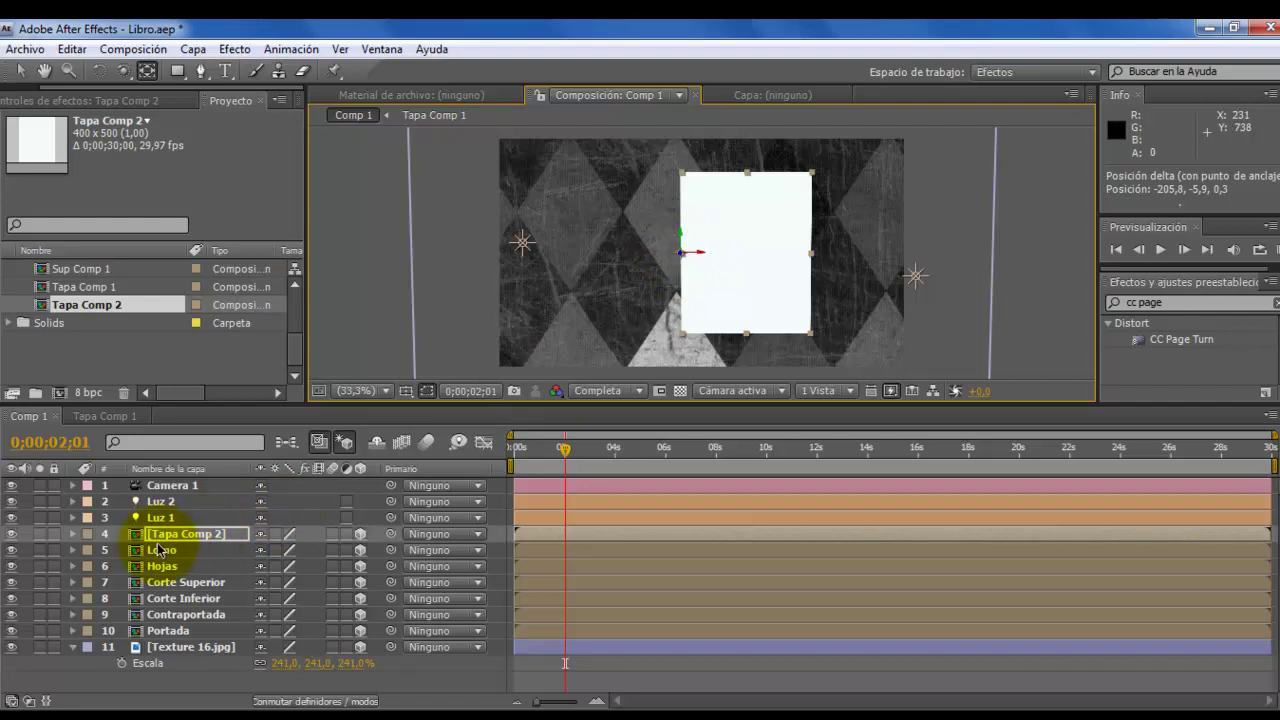
# Step: Keyframe Tapa Comp 2's Rotación Y from 0° at 2;01 to 104° at 2;23
pyautogui.click(186, 534)
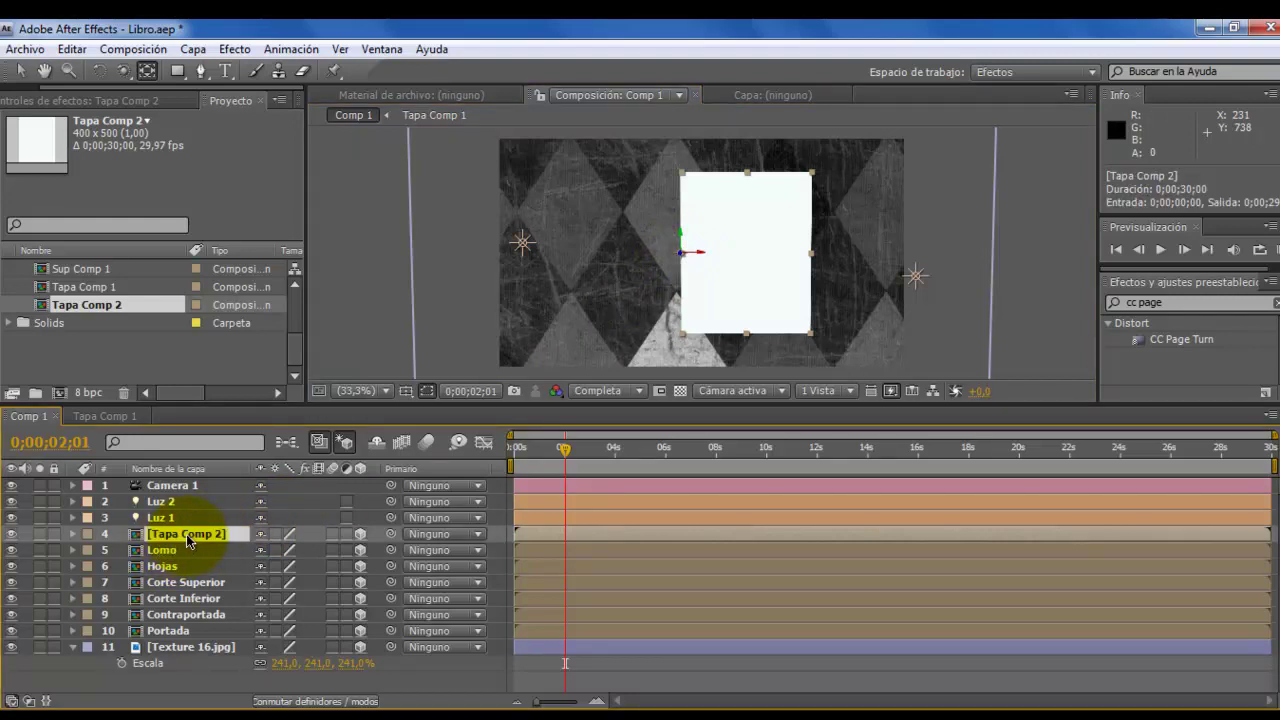
pyautogui.press('r')
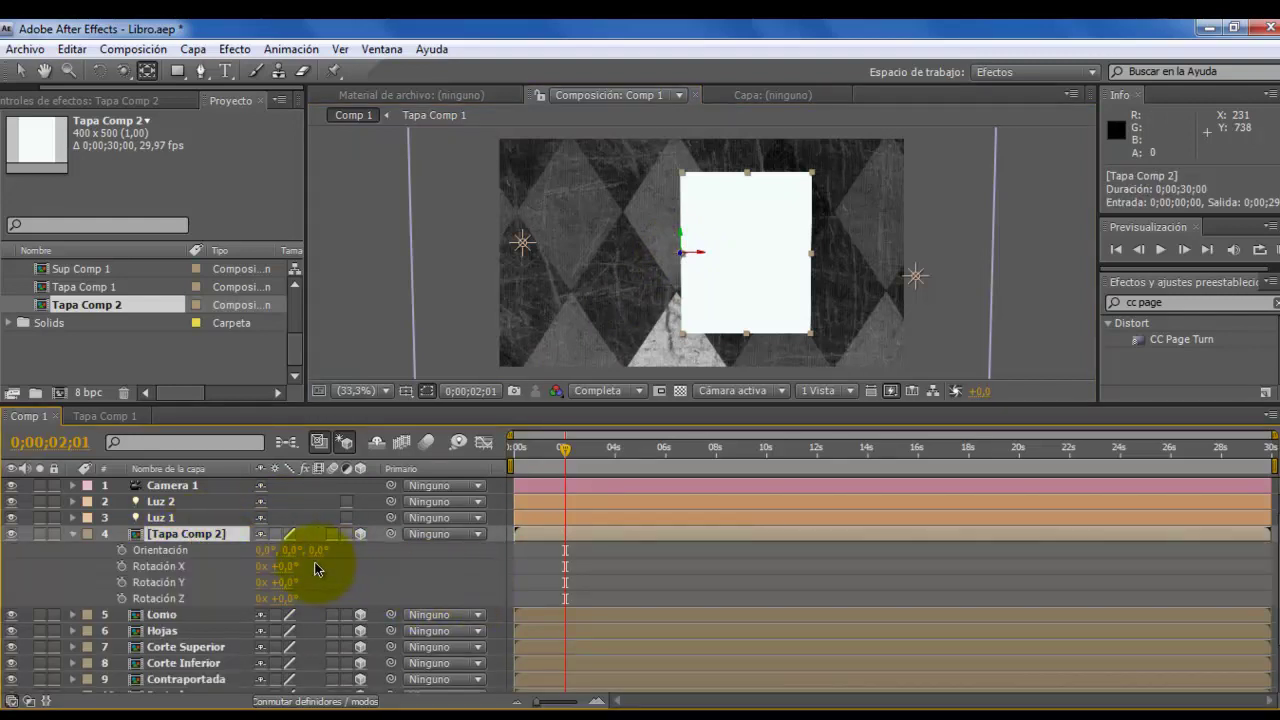
pyautogui.click(121, 582)
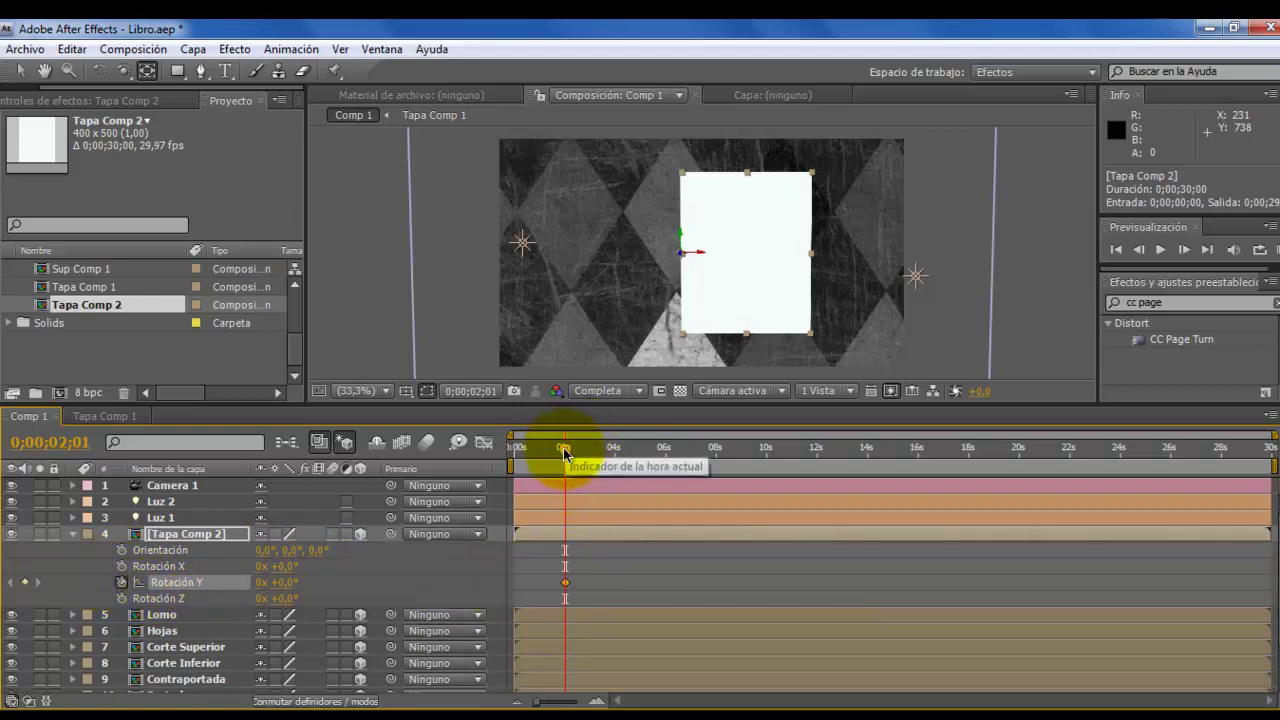
pyautogui.moveTo(565, 453); pyautogui.dragTo(581, 455)
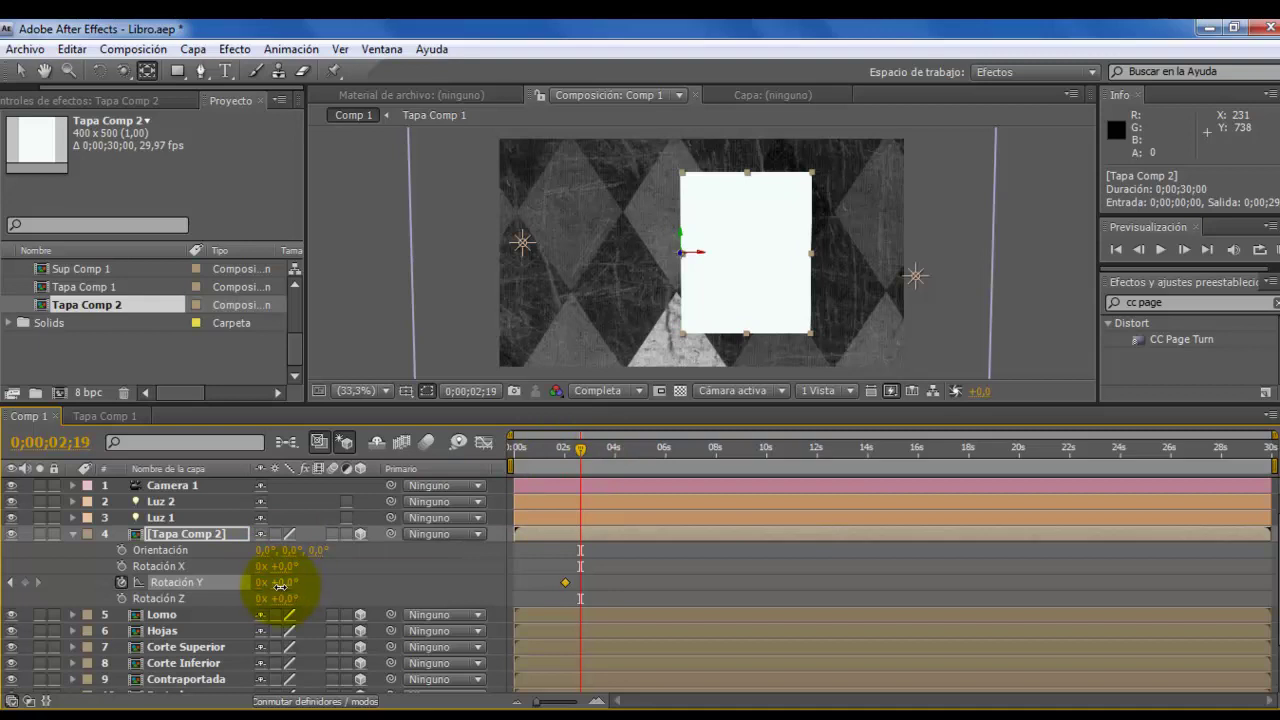
pyautogui.moveTo(280, 587); pyautogui.dragTo(370, 573)
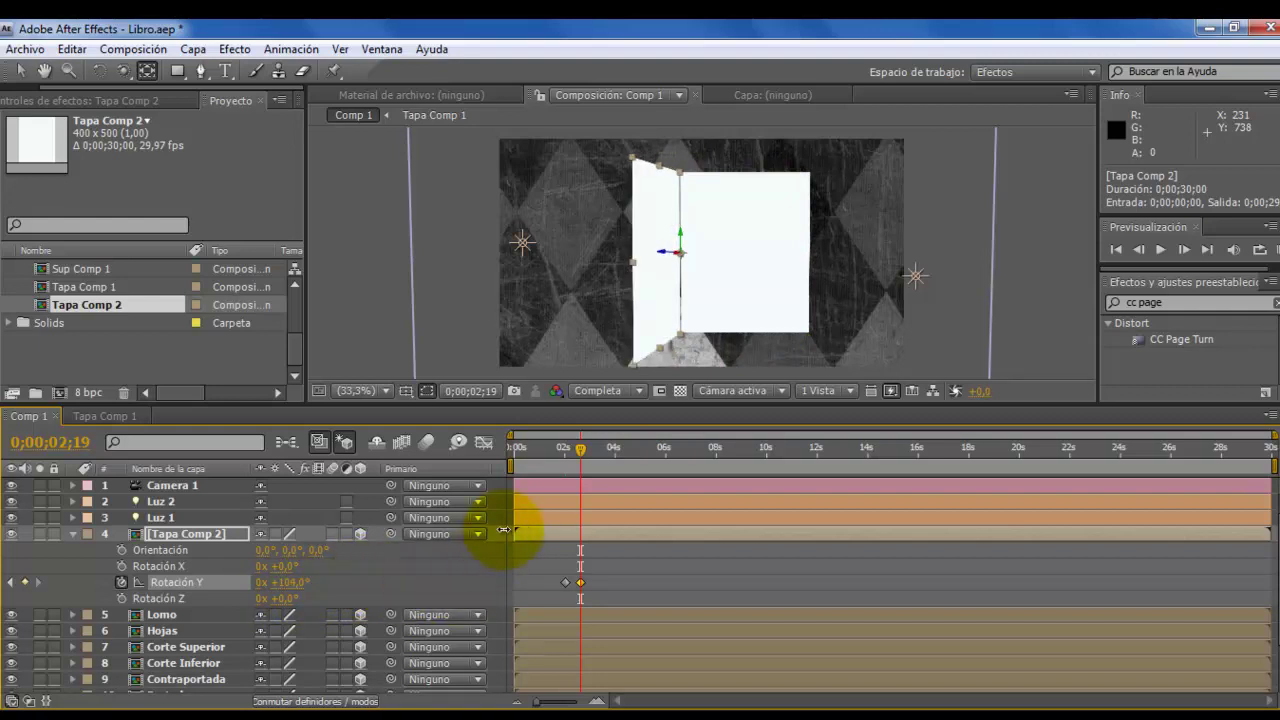
# Step: Scrub the cover animation, nudge the white cover slightly right, and replay it swinging open
pyautogui.moveTo(580, 457)
pyautogui.mouseDown()
pyautogui.moveTo(503, 461)
pyautogui.moveTo(581, 480)
pyautogui.mouseUp()
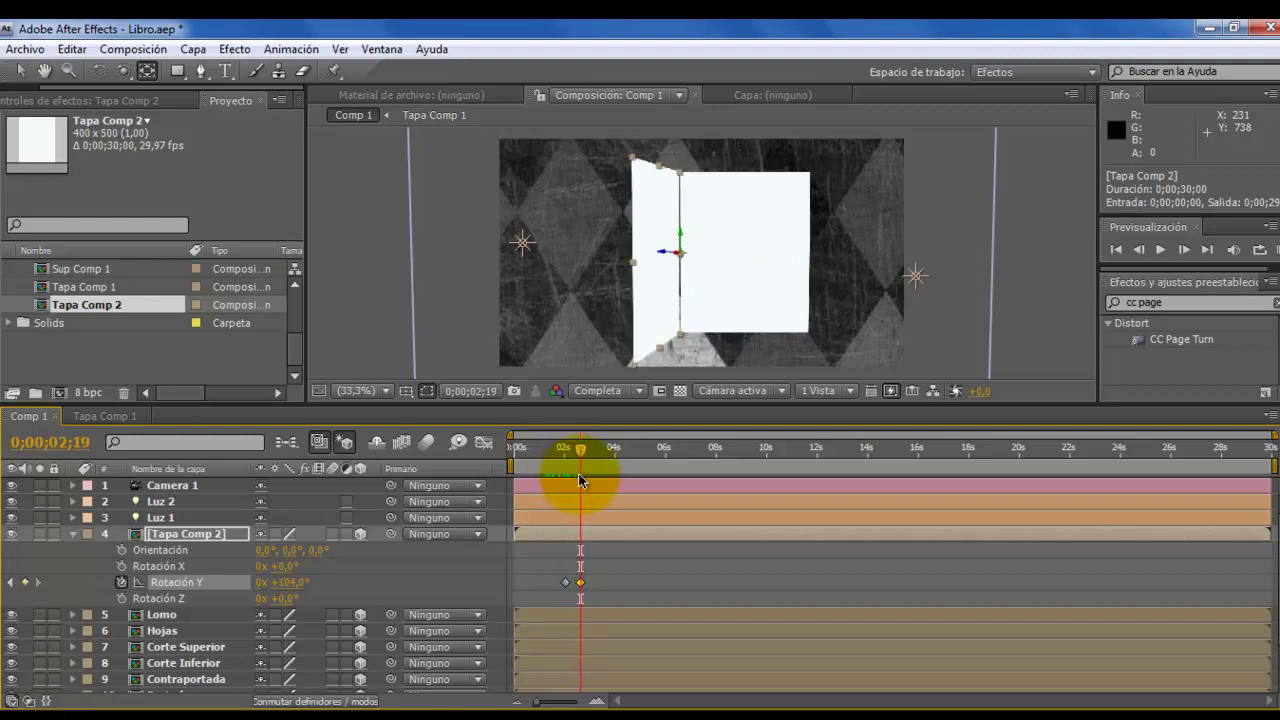
pyautogui.moveTo(581, 481); pyautogui.dragTo(564, 480)
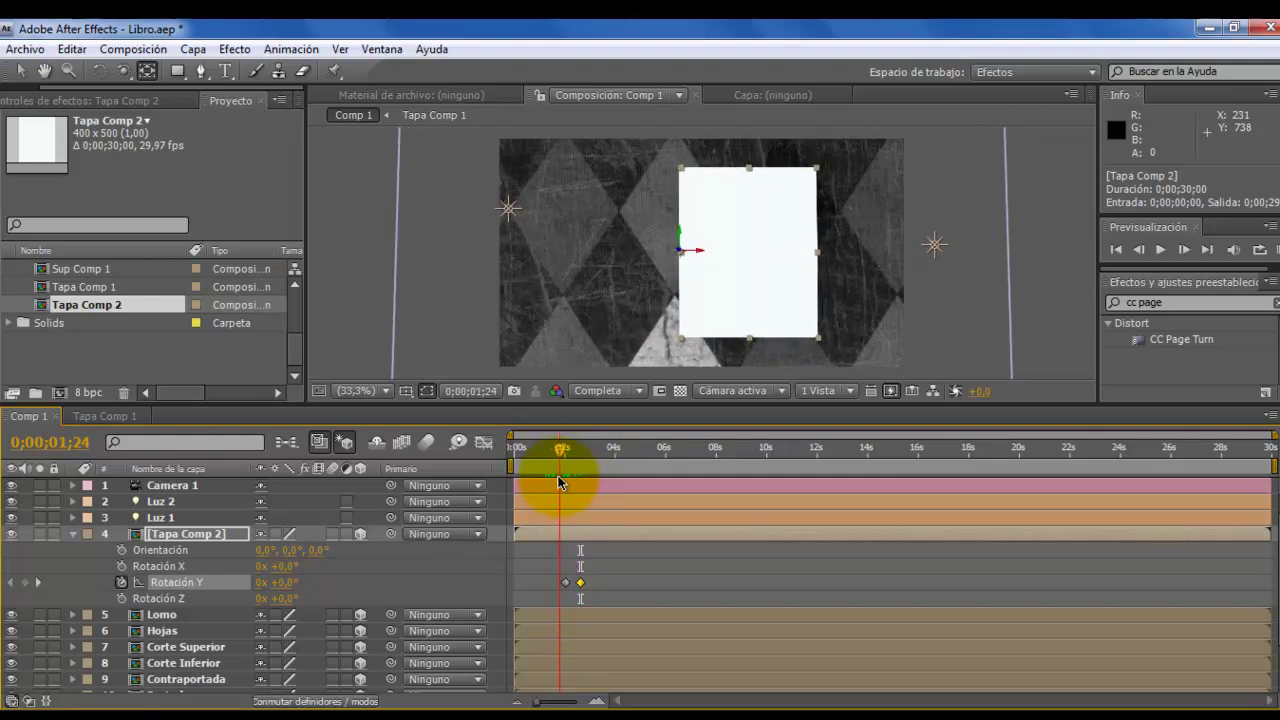
pyautogui.click(21, 72)
pyautogui.click(719, 276)
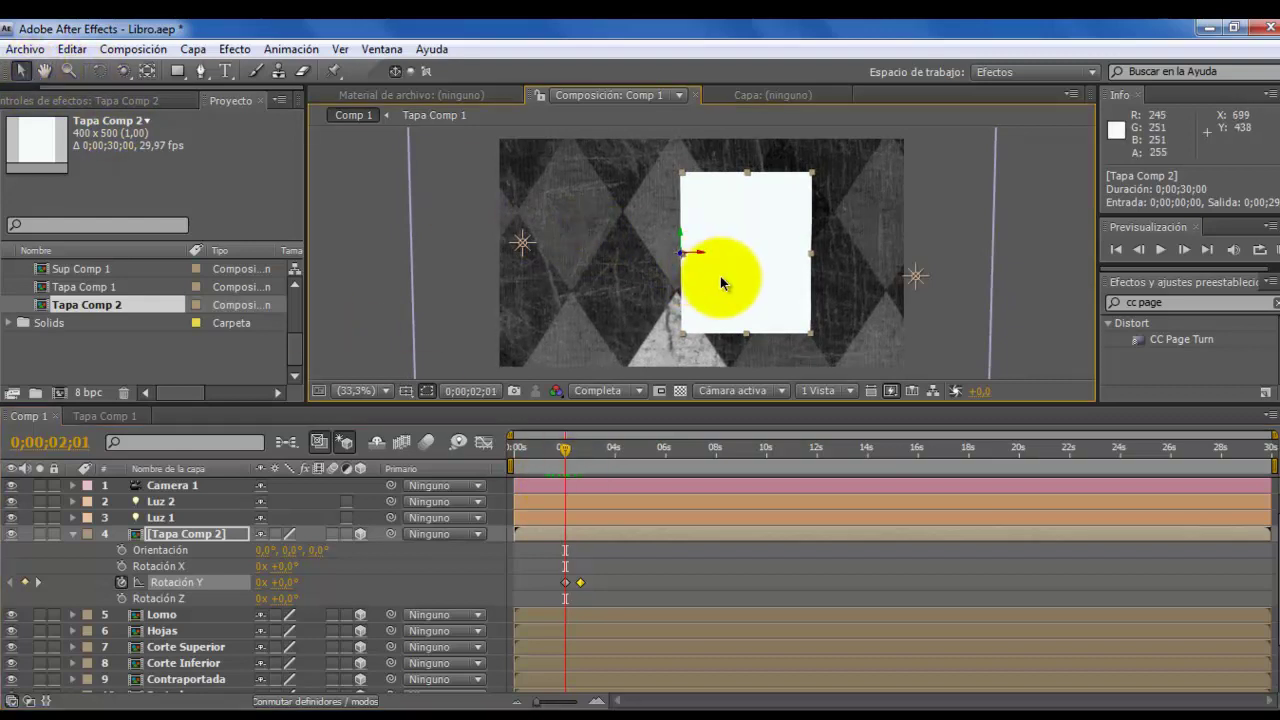
pyautogui.moveTo(720, 276); pyautogui.dragTo(721, 276)
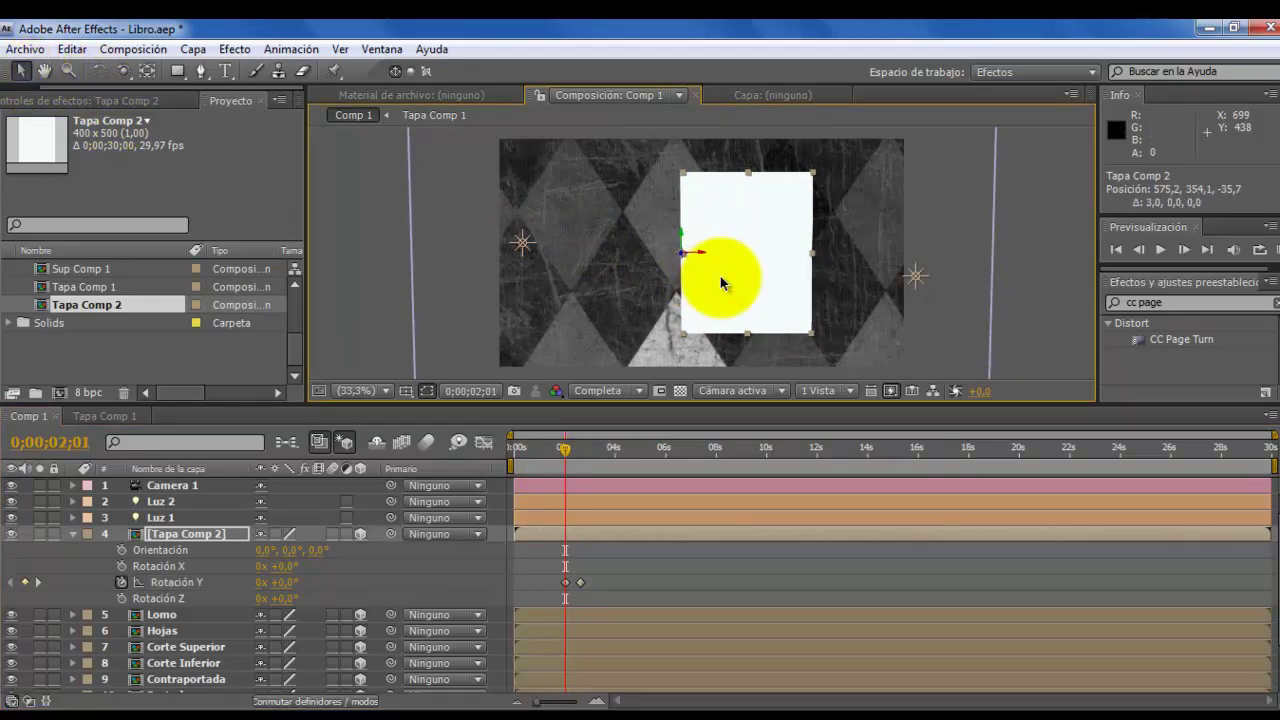
pyautogui.click(572, 452)
pyautogui.moveTo(572, 452); pyautogui.dragTo(586, 457)
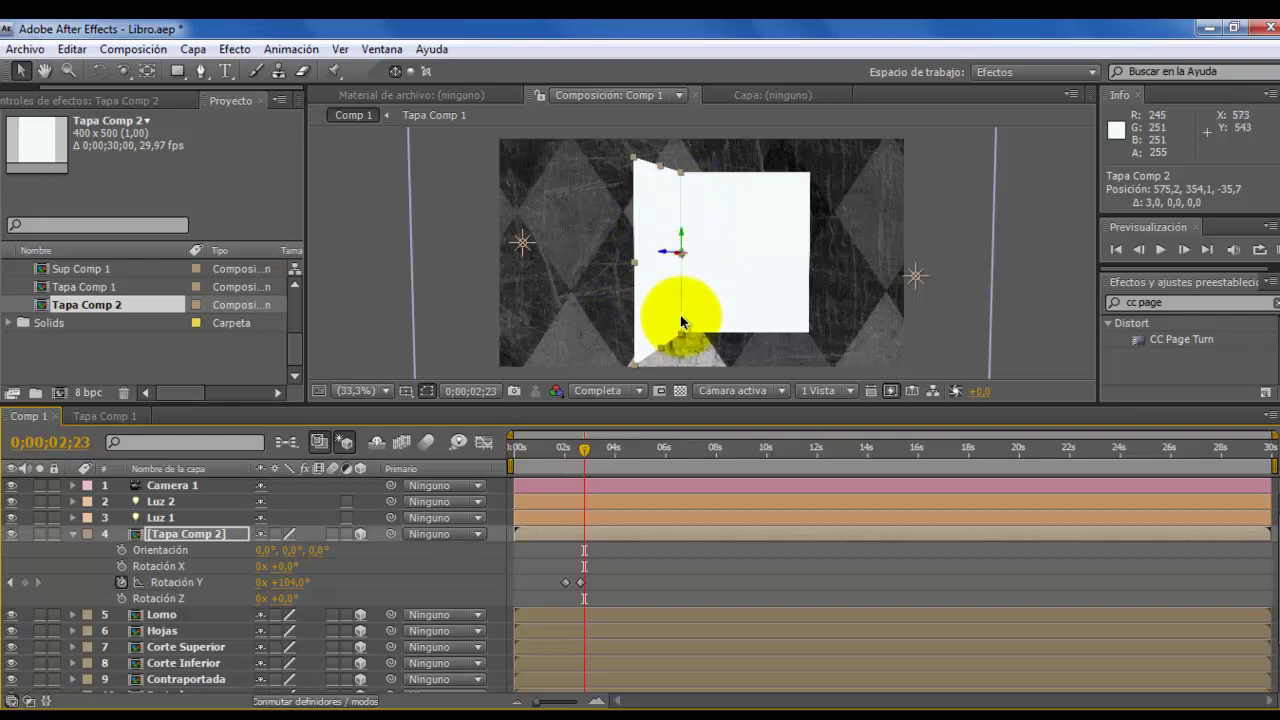
# Step: Set Tapa Comp 2's Opciones de material > Proyecta sombras to Activado, then scrub back to preview
pyautogui.click(194, 534)
pyautogui.click(73, 533)
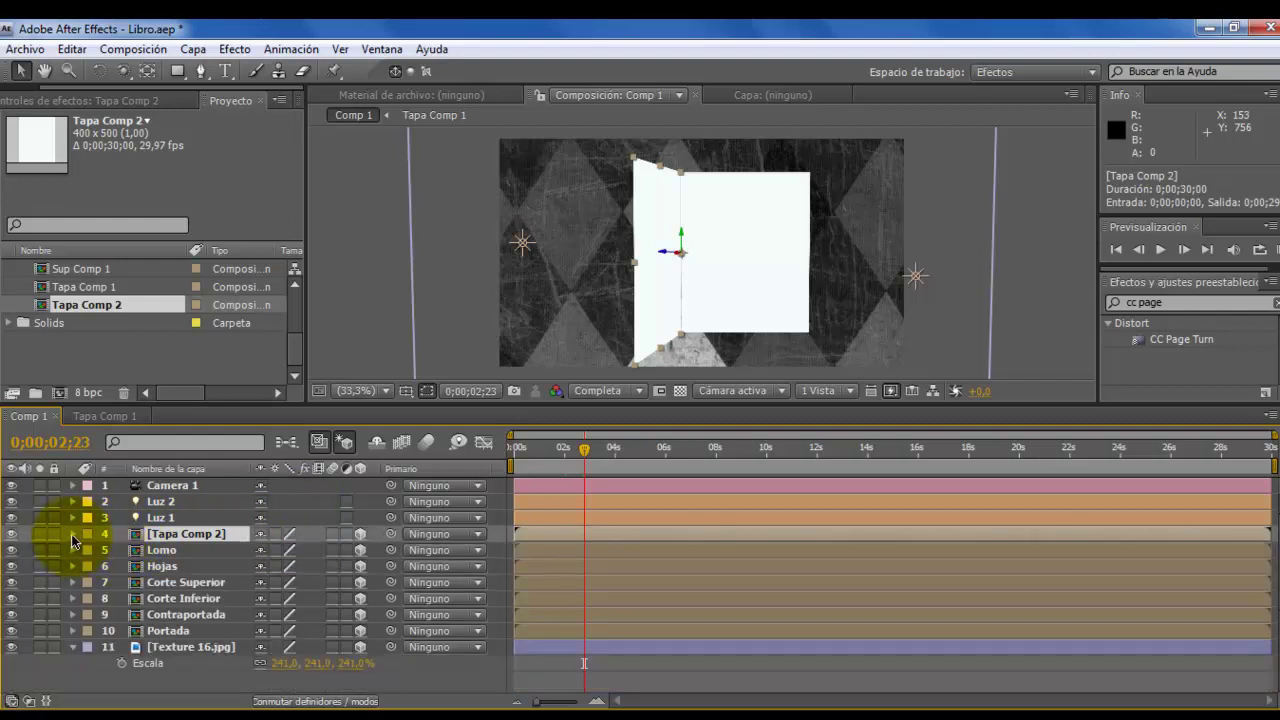
pyautogui.click(72, 534)
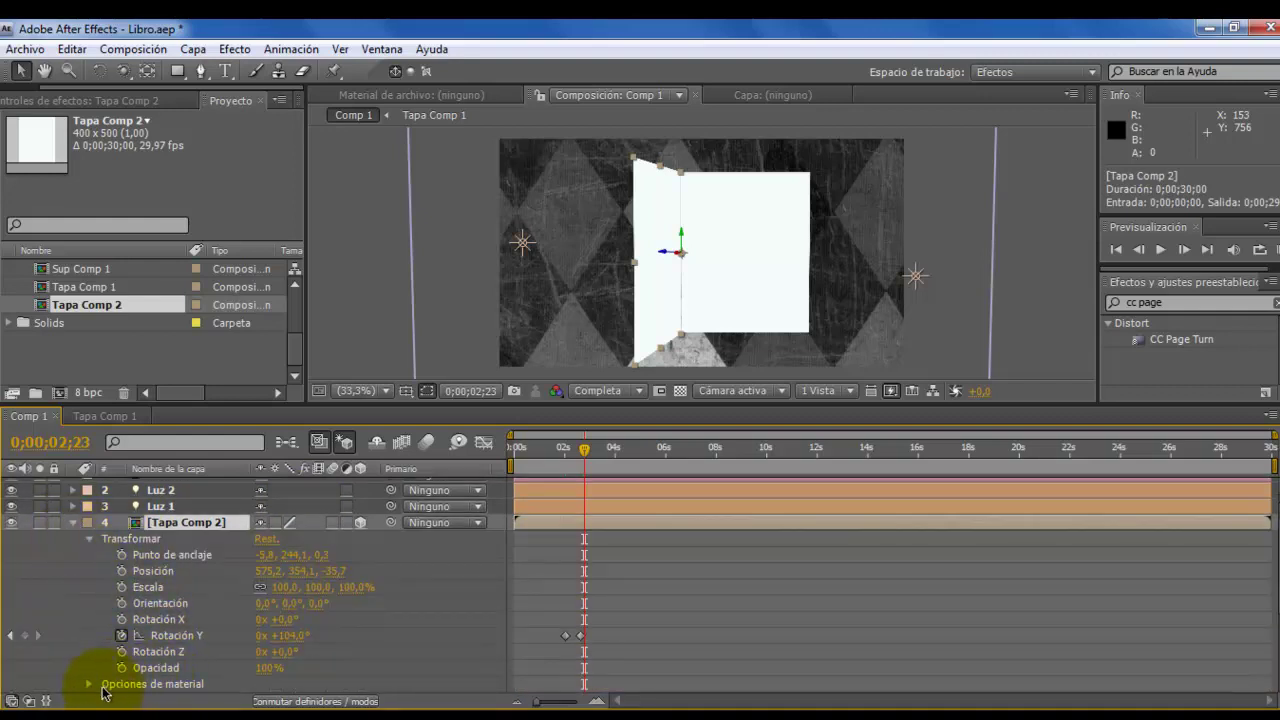
pyautogui.click(91, 684)
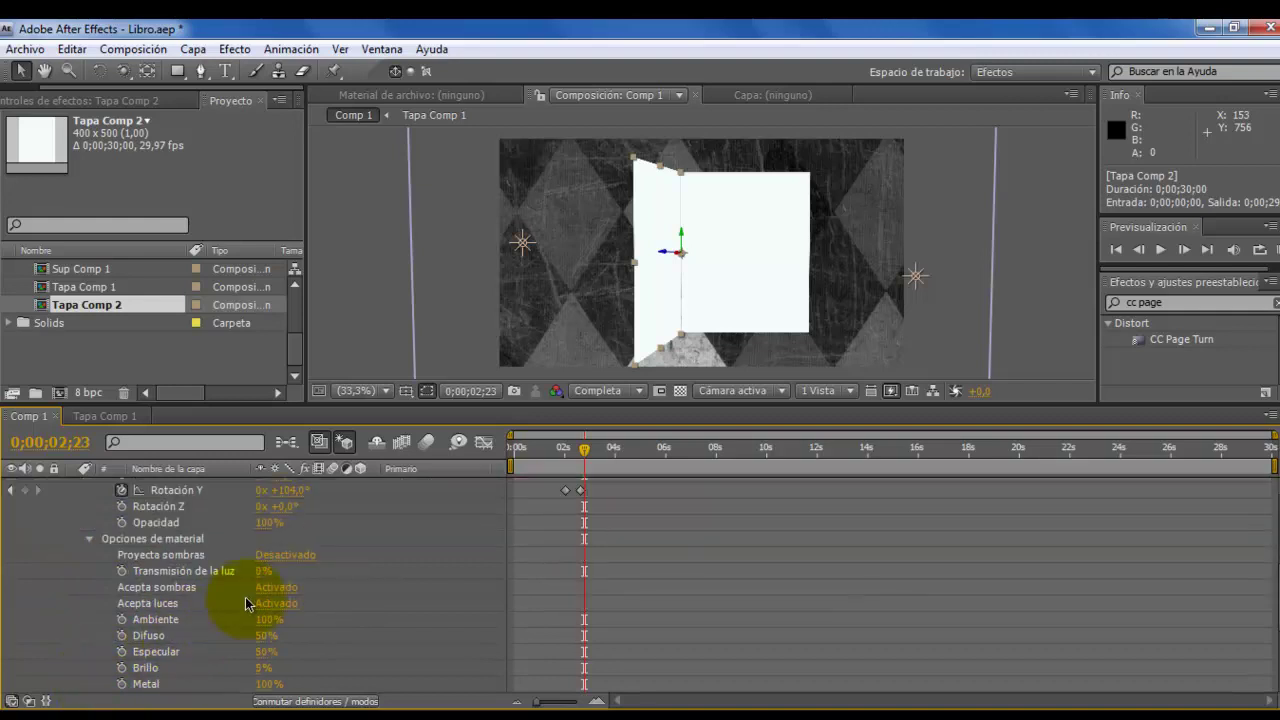
pyautogui.click(286, 556)
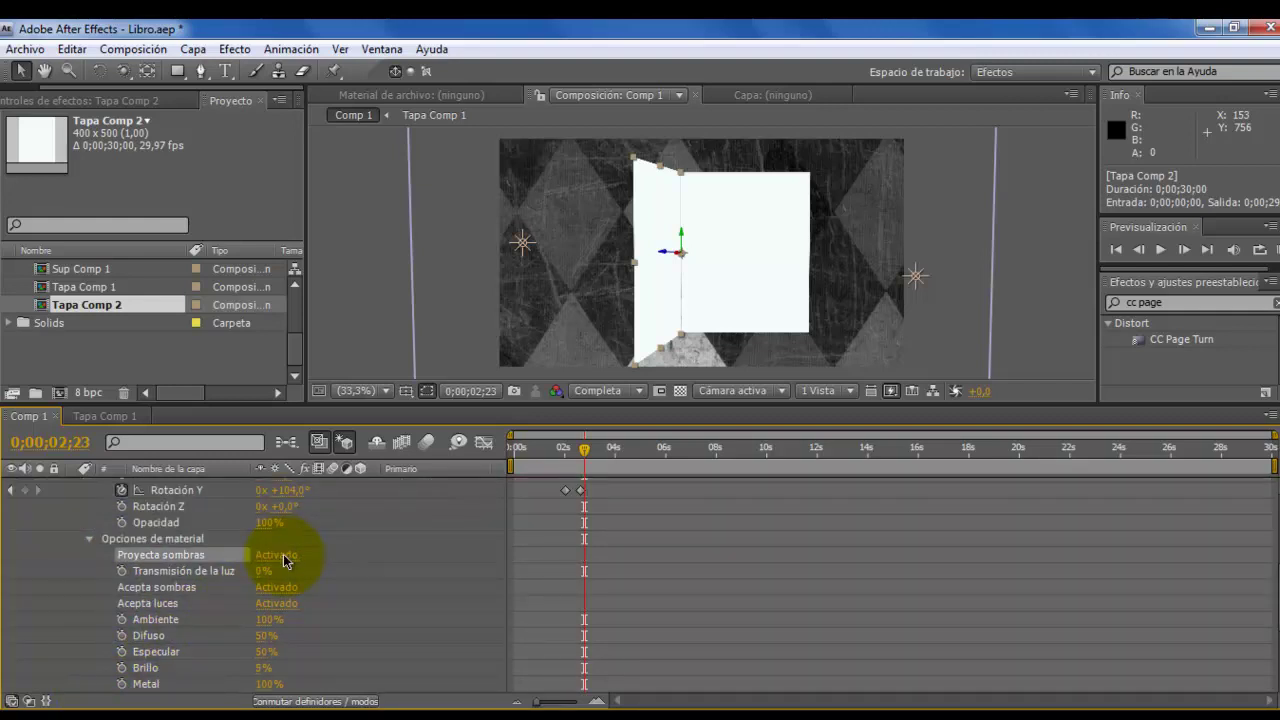
pyautogui.scroll(3, 225, 532)
pyautogui.scroll(2, 225, 532)
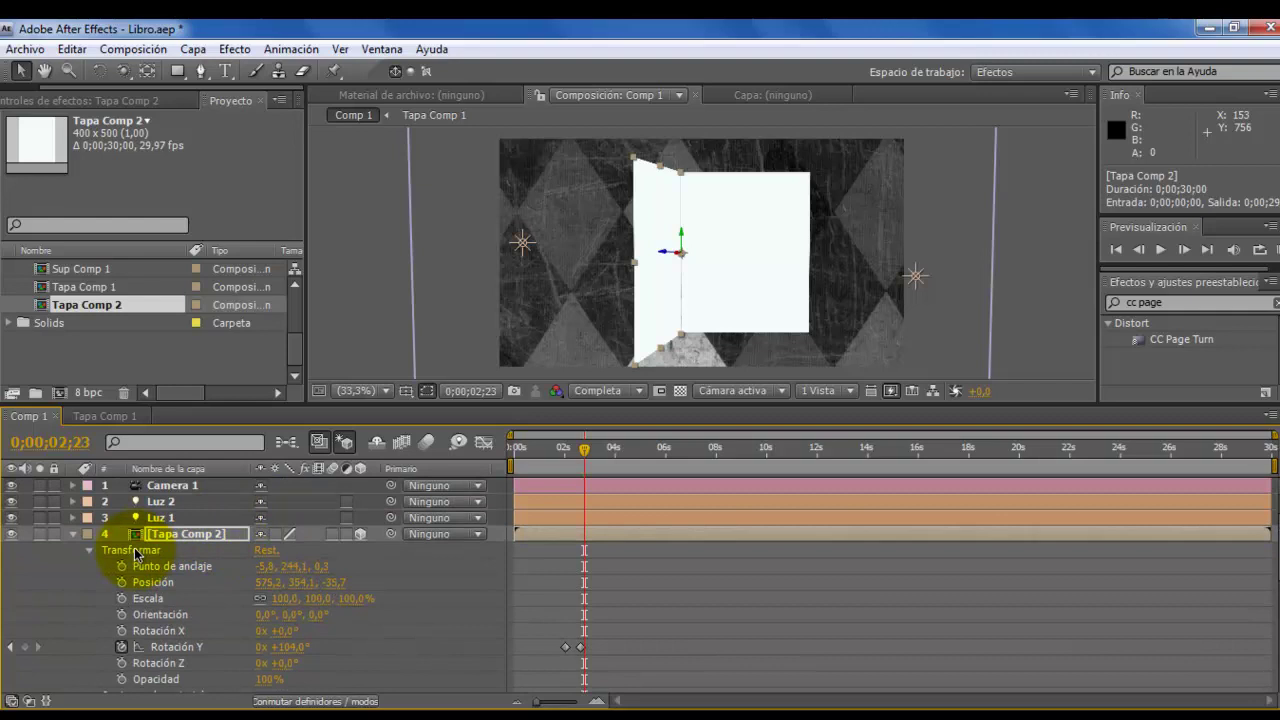
pyautogui.click(72, 533)
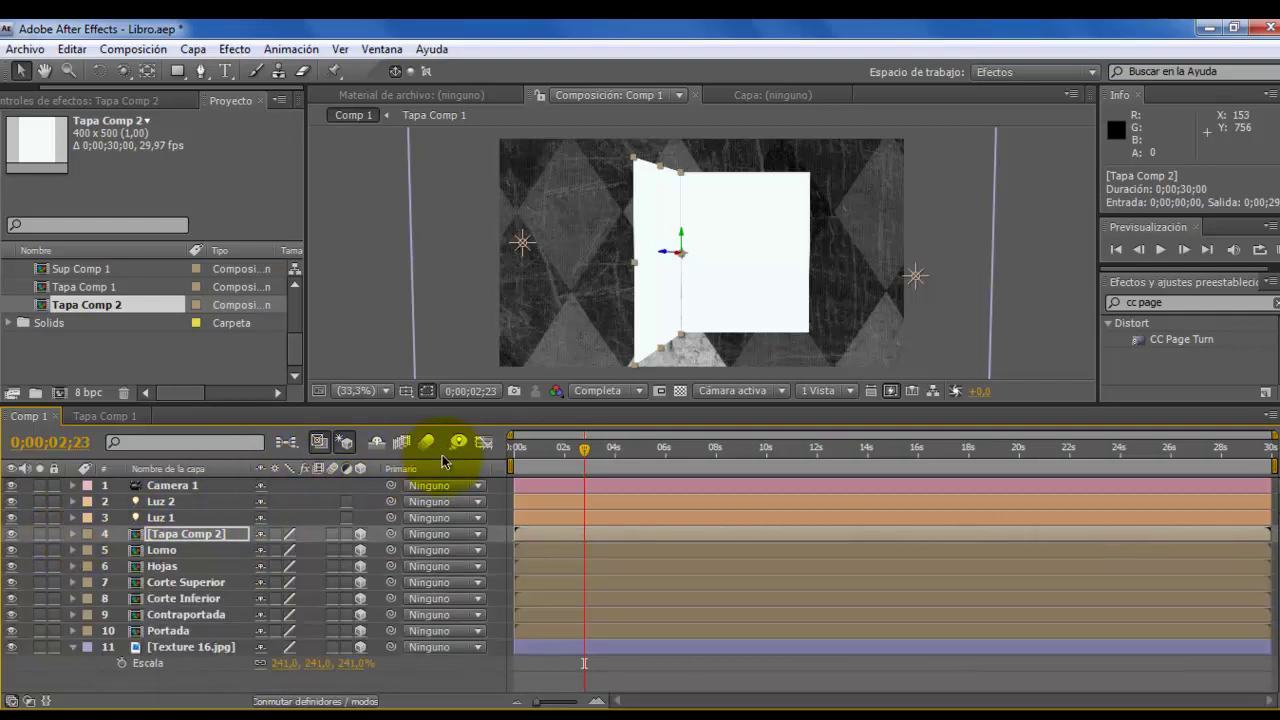
pyautogui.moveTo(586, 458)
pyautogui.mouseDown()
pyautogui.moveTo(523, 459)
pyautogui.moveTo(588, 470)
pyautogui.moveTo(504, 486)
pyautogui.moveTo(587, 505)
pyautogui.mouseUp()
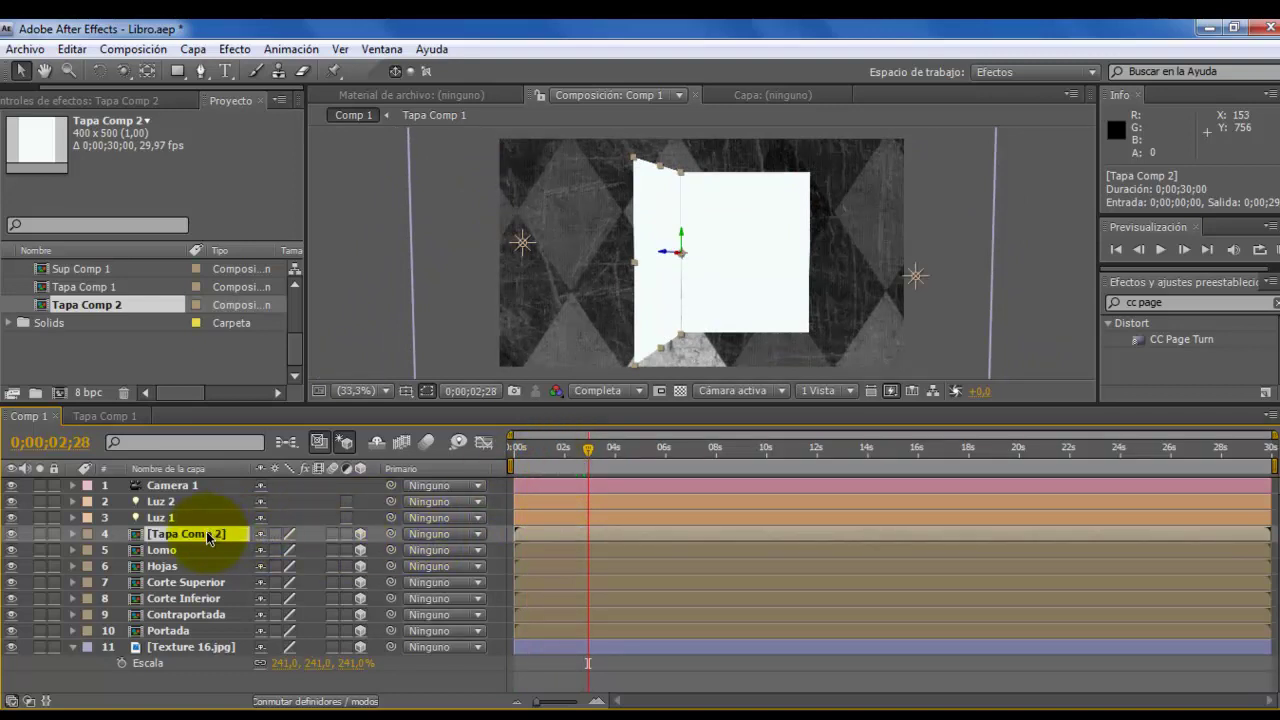
# Step: Duplicate the Tapa Comp 2 composition and rename the copy Hoja 1
pyautogui.press('Return')
pyautogui.click(76, 306)
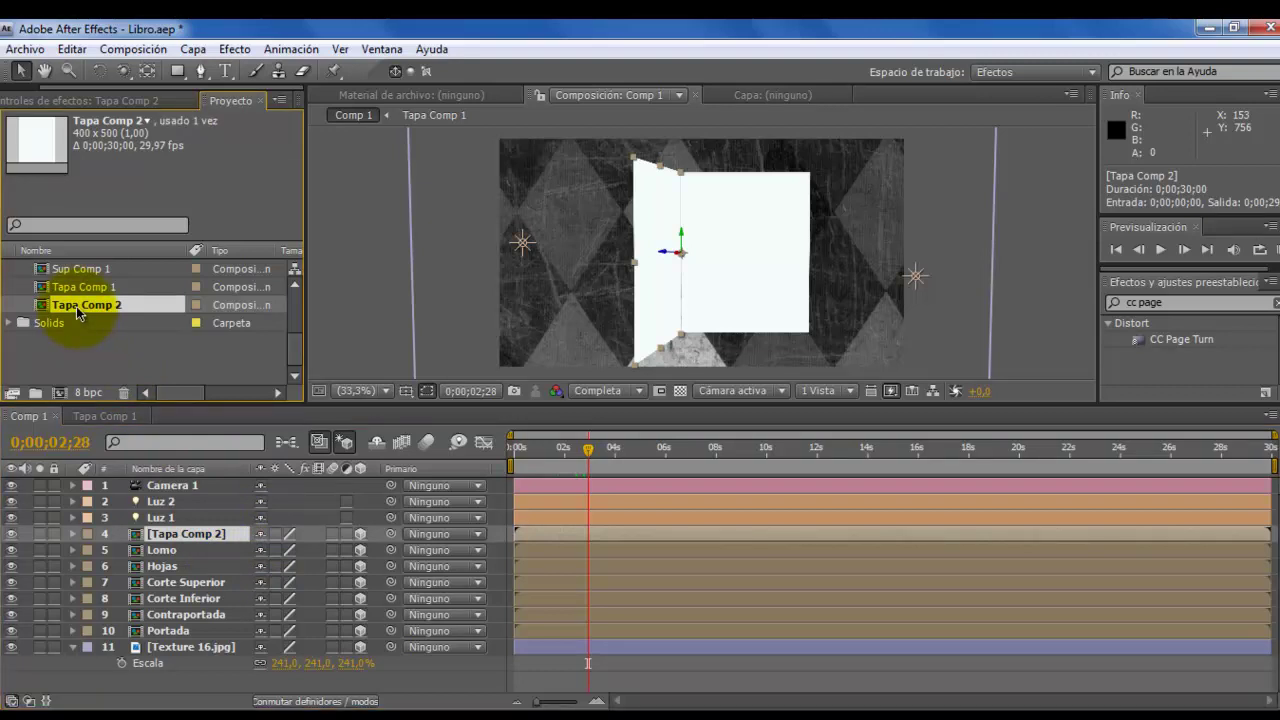
pyautogui.hotkey('ctrl', 'd')
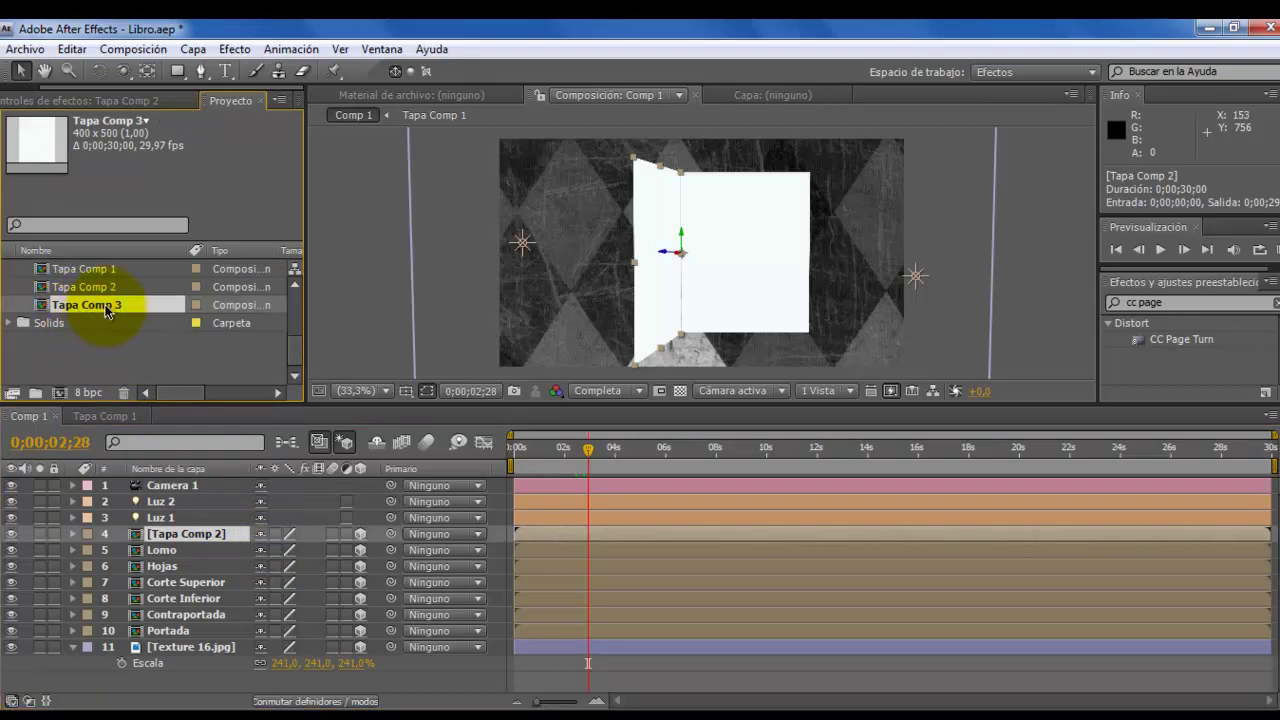
pyautogui.press('Return')
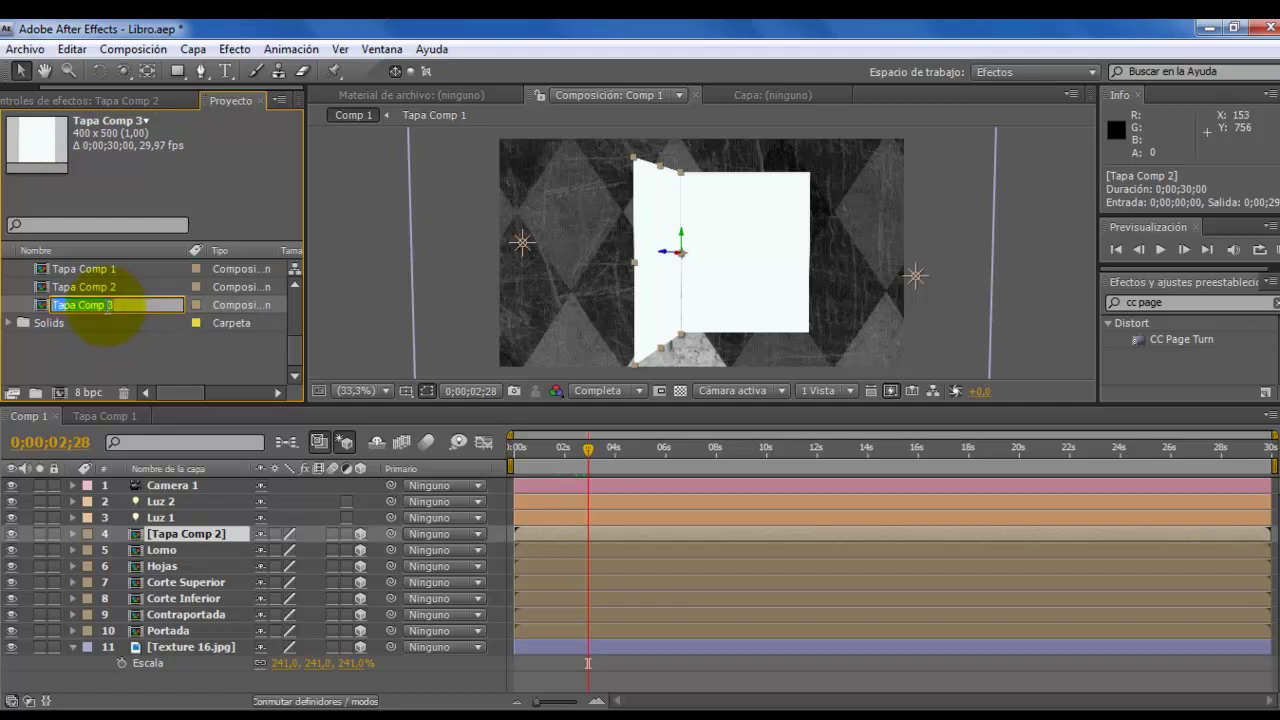
pyautogui.write('Hoja 1')
pyautogui.click(183, 534)
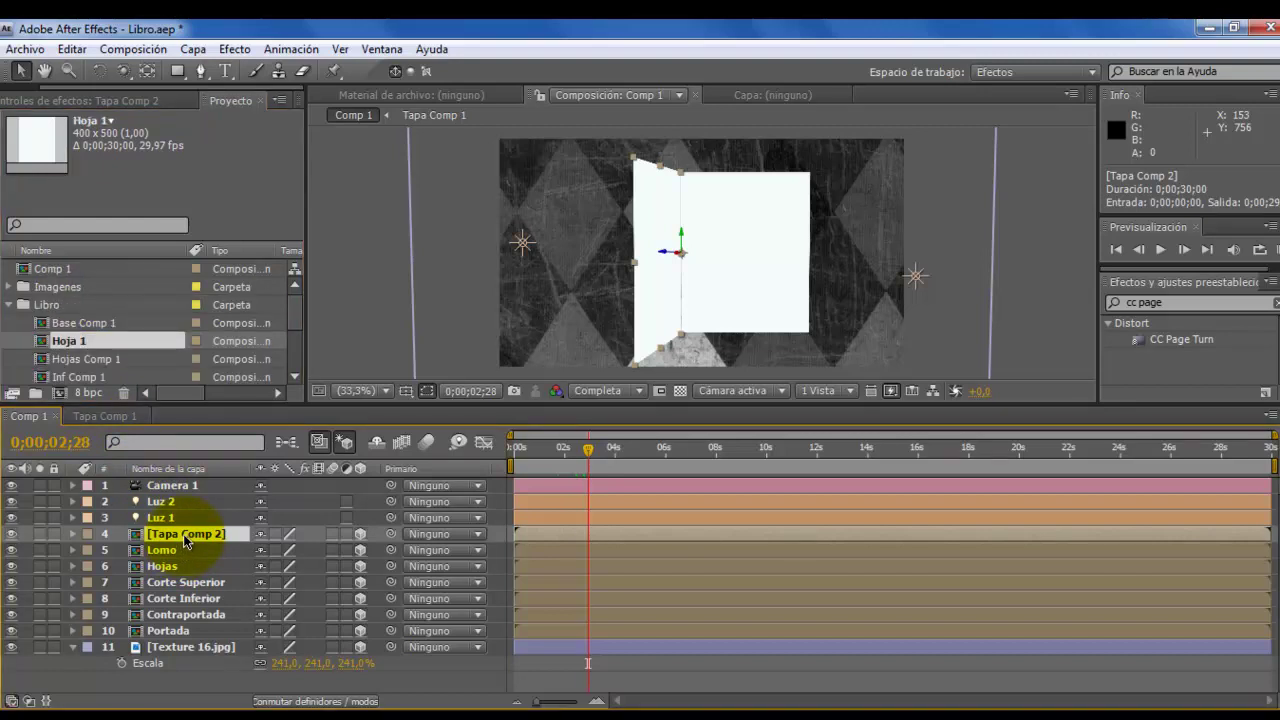
# Step: Duplicate the cover layer, rename it Hoja1, and replace its source with the Hoja 1 comp
pyautogui.hotkey('ctrl', 'd')
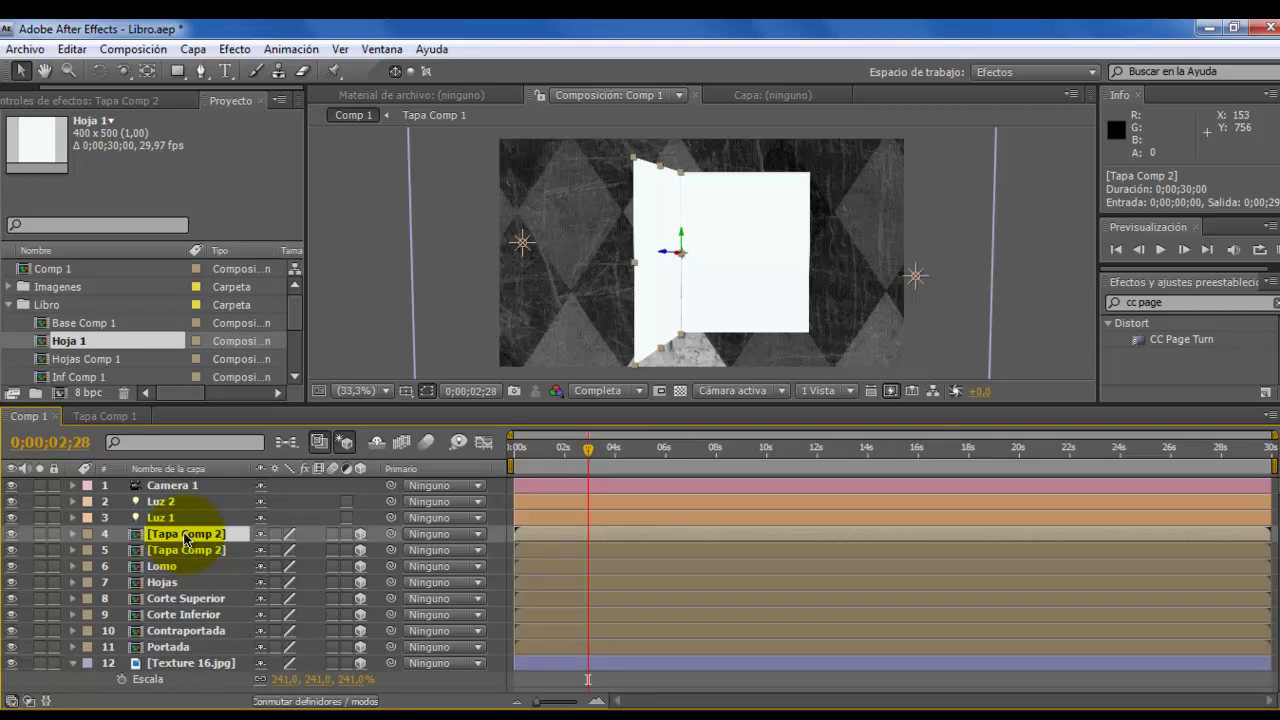
pyautogui.press('Return')
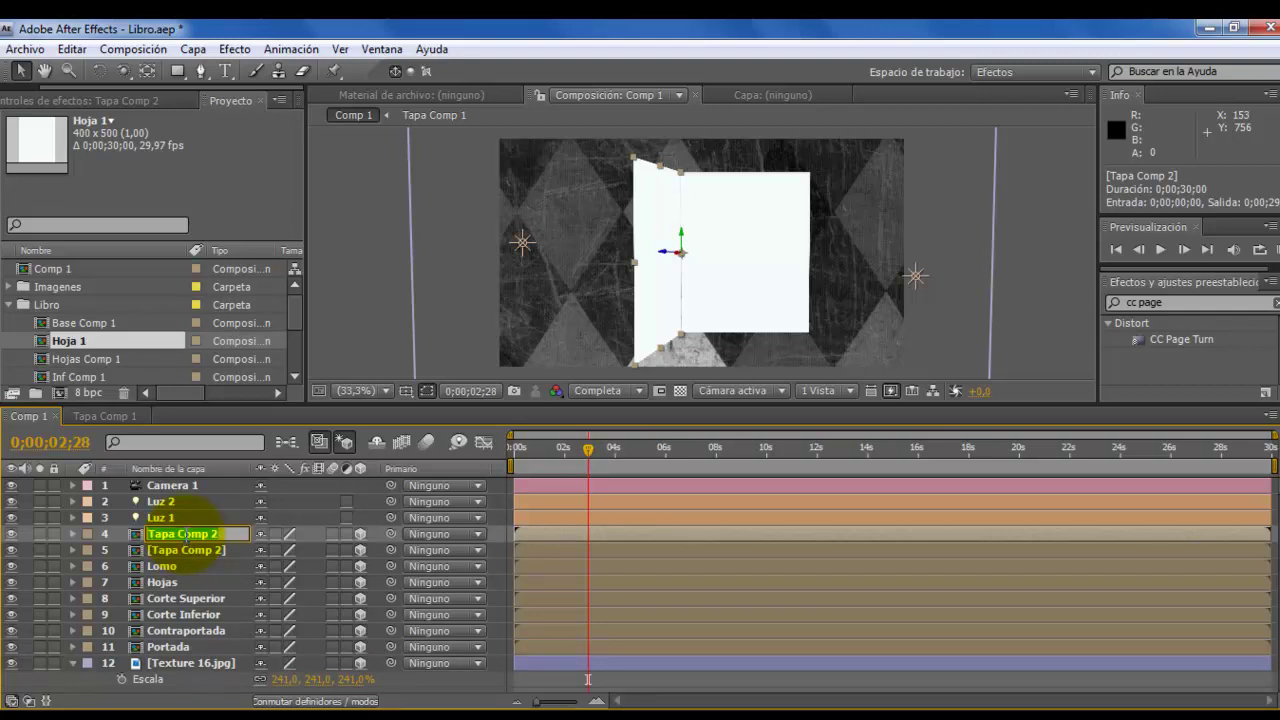
pyautogui.write('Hoja')
pyautogui.write('1')
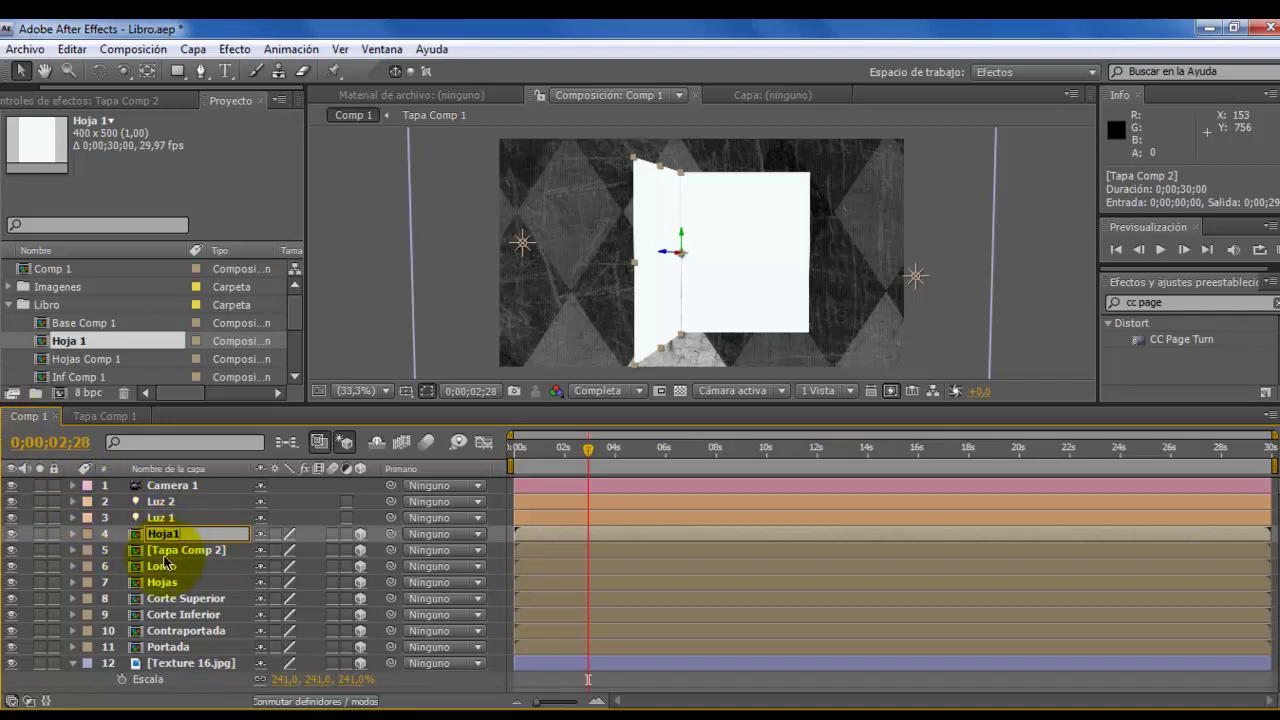
pyautogui.click(139, 538)
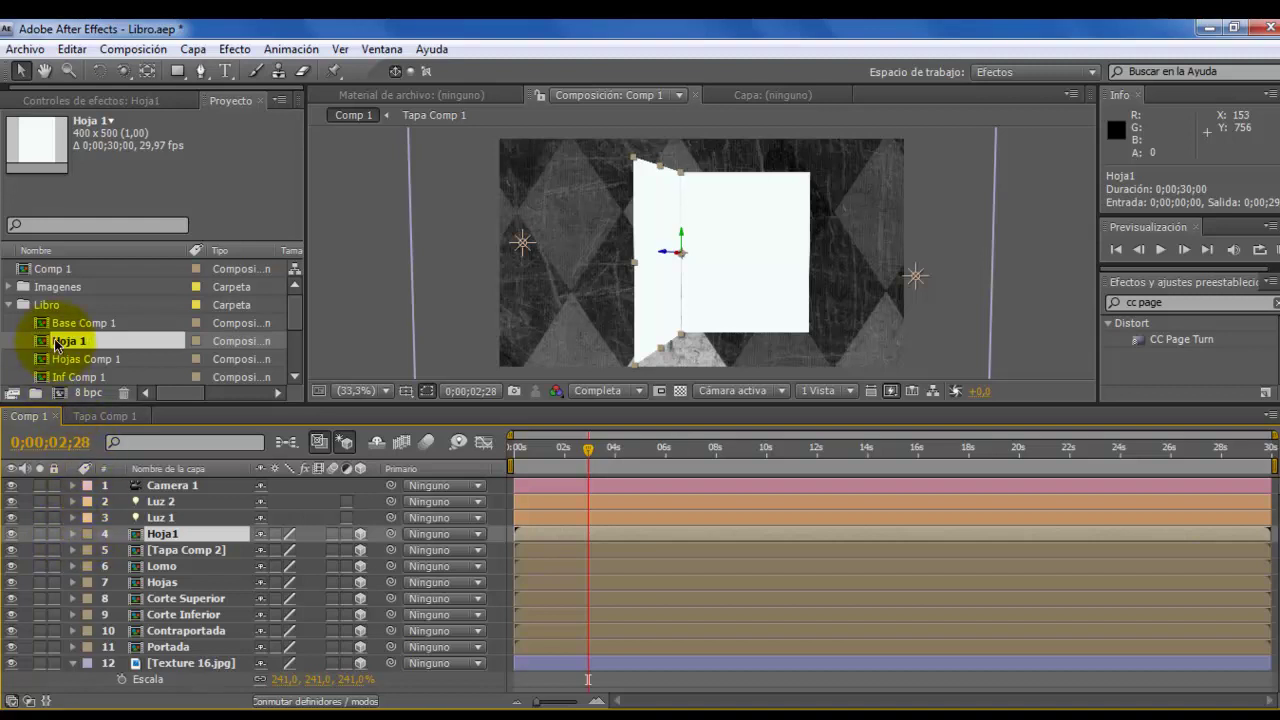
pyautogui.moveTo(56, 345); pyautogui.dragTo(172, 538)
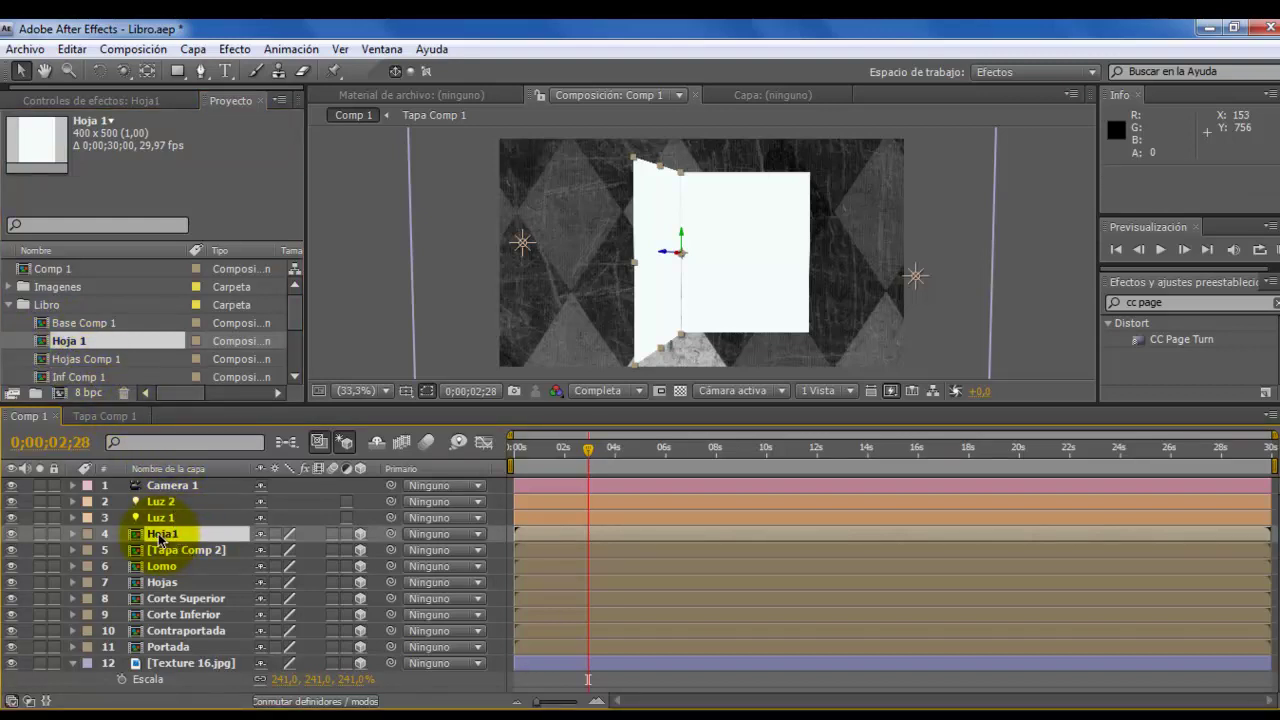
# Step: Shift Hoja1's rotation keyframes later so the page turns around 5 seconds
pyautogui.press('r')
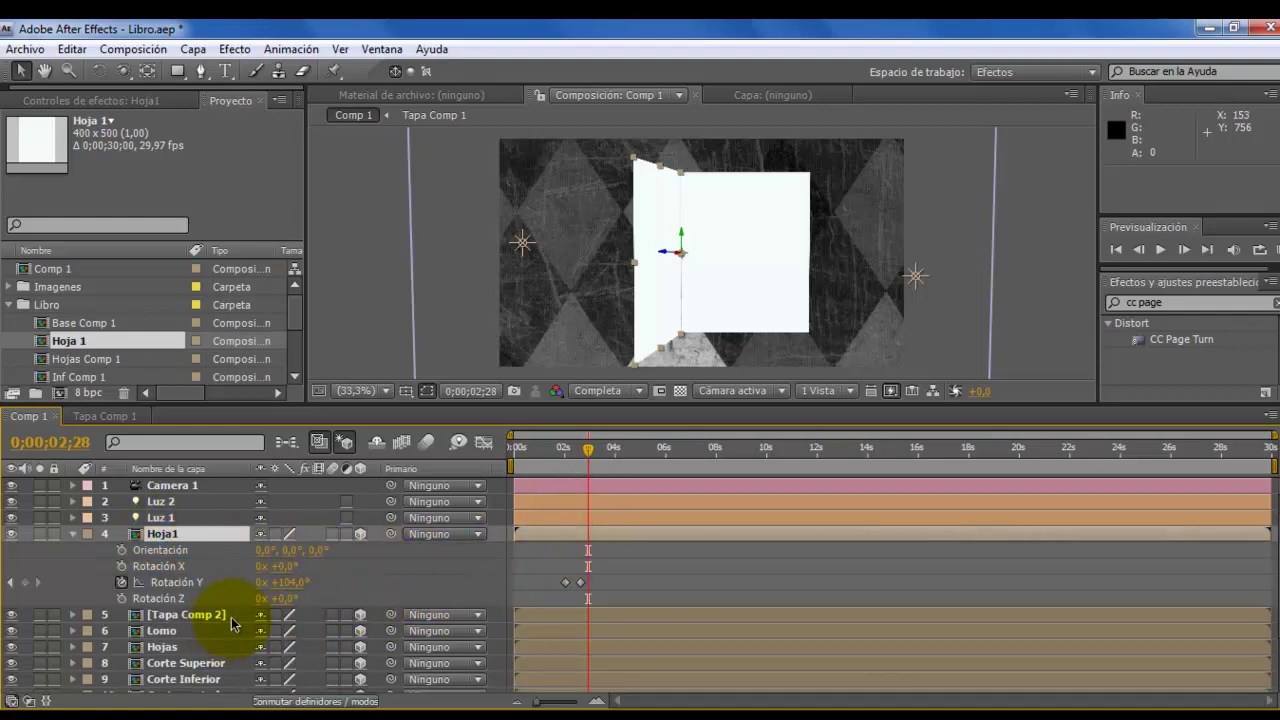
pyautogui.click(558, 566)
pyautogui.moveTo(558, 560)
pyautogui.mouseDown()
pyautogui.moveTo(590, 589)
pyautogui.moveTo(647, 591)
pyautogui.mouseUp()
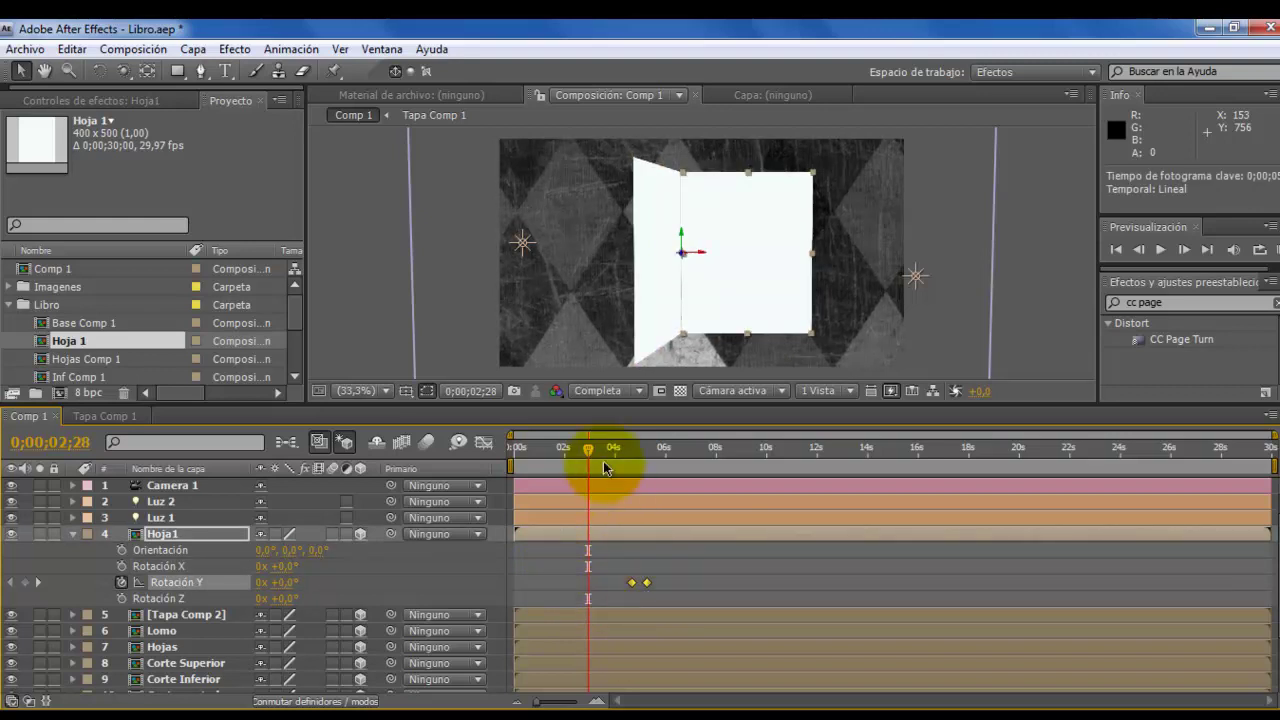
pyautogui.moveTo(588, 451)
pyautogui.mouseDown()
pyautogui.moveTo(574, 457)
pyautogui.moveTo(652, 481)
pyautogui.moveTo(593, 478)
pyautogui.mouseUp()
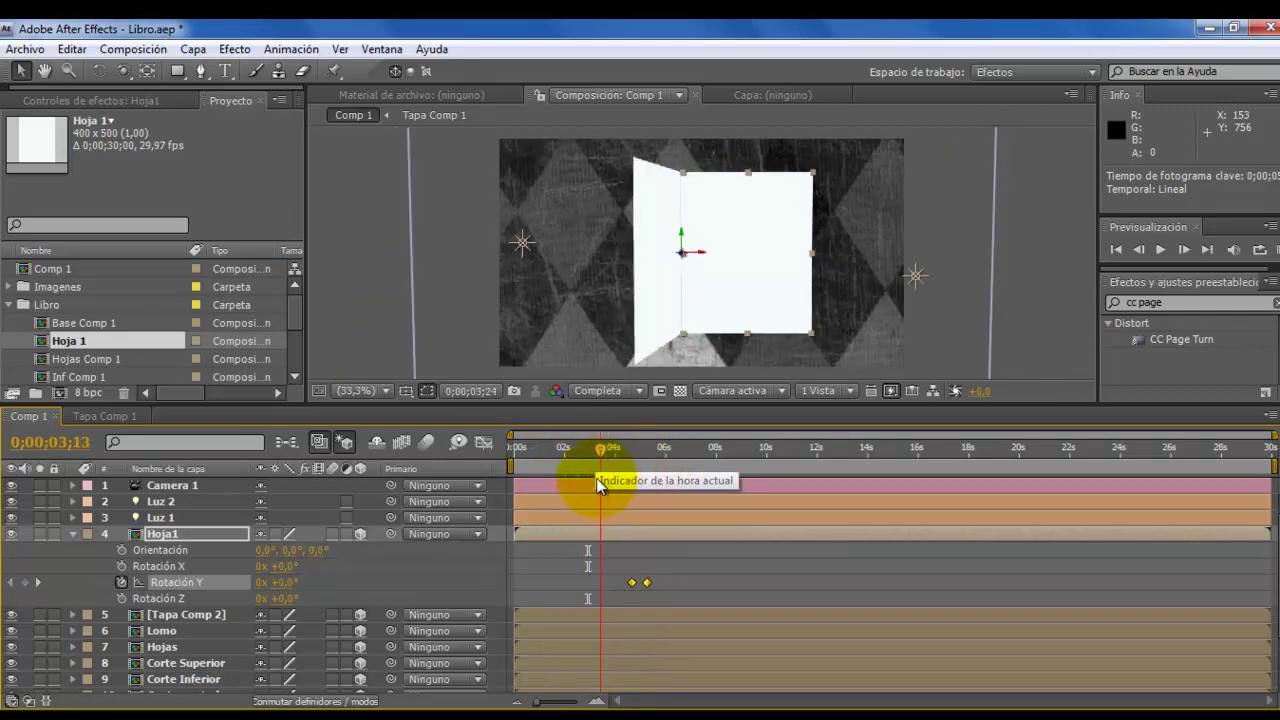
# Step: Move the Hoja1 layer below Tapa Comp 2 and return to the start
pyautogui.click(72, 534)
pyautogui.moveTo(175, 534); pyautogui.dragTo(180, 552)
pyautogui.moveTo(596, 458)
pyautogui.mouseDown()
pyautogui.moveTo(514, 464)
pyautogui.moveTo(586, 466)
pyautogui.mouseUp()
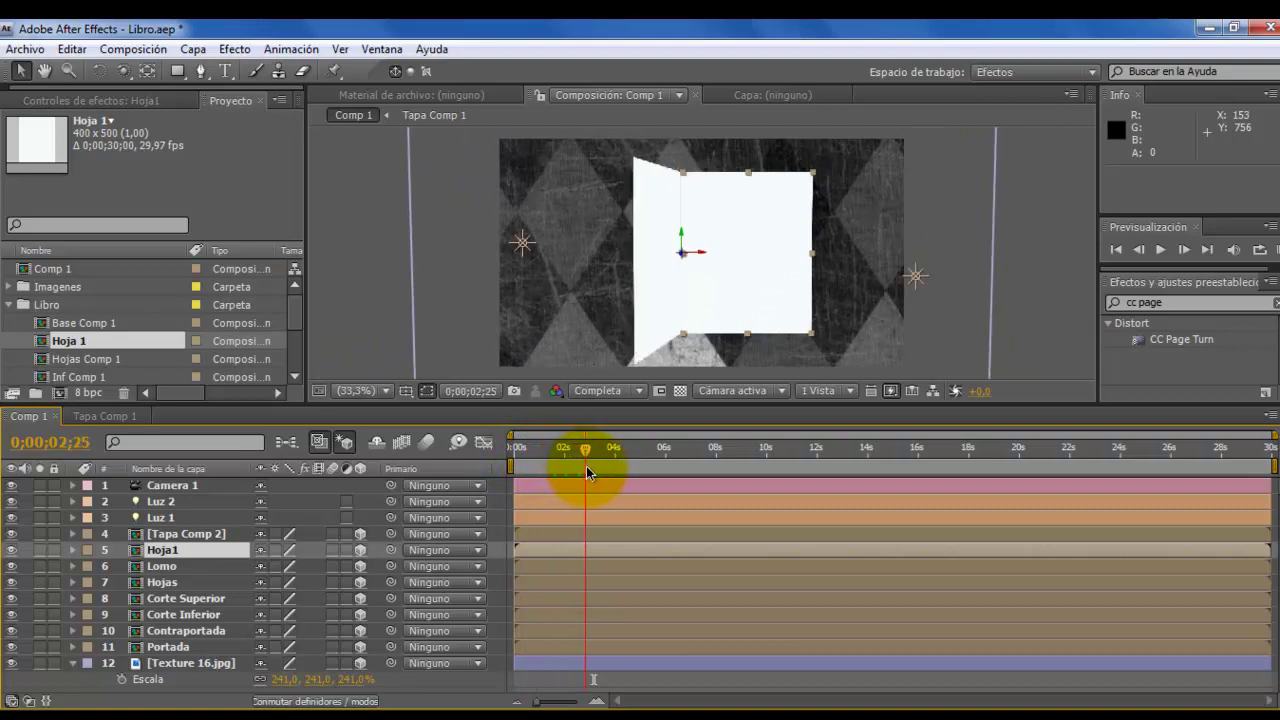
# Step: Duplicate Hoja 1 into a Hoja 2 comp and duplicate the Hoja1 layer as Hoja2 below it
pyautogui.click(58, 344)
pyautogui.hotkey('ctrl', 'd')
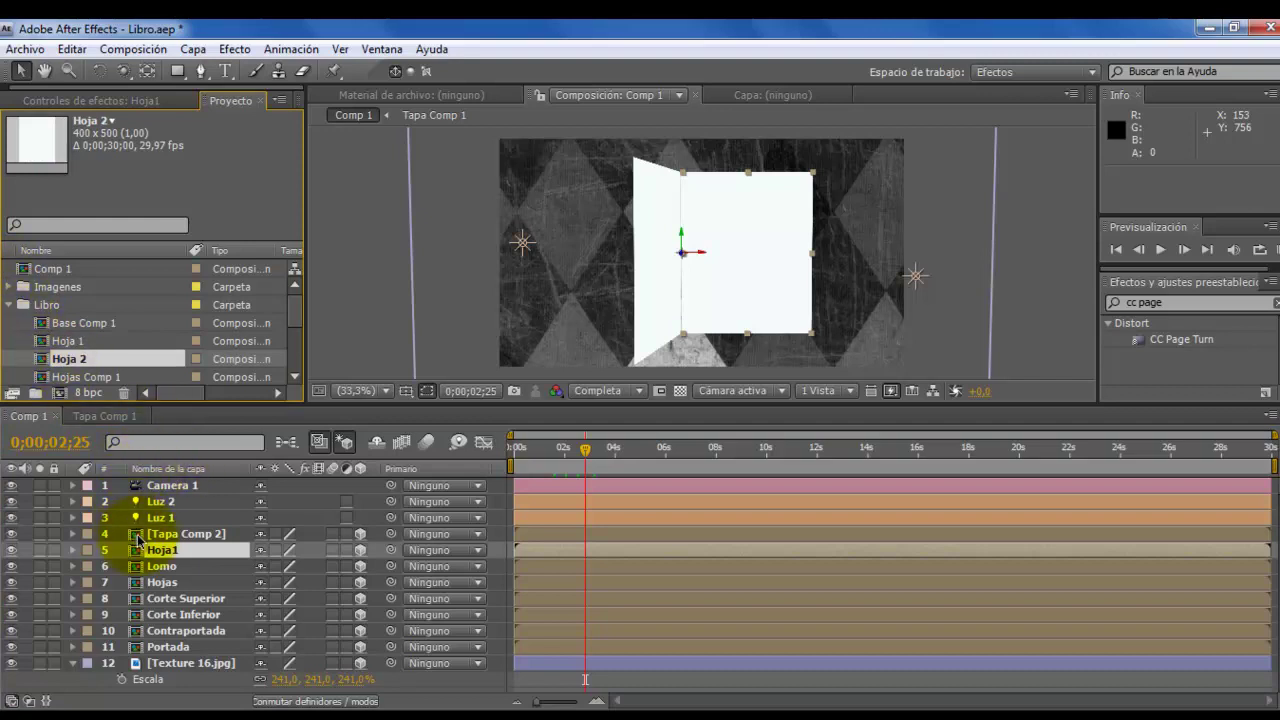
pyautogui.click(153, 551)
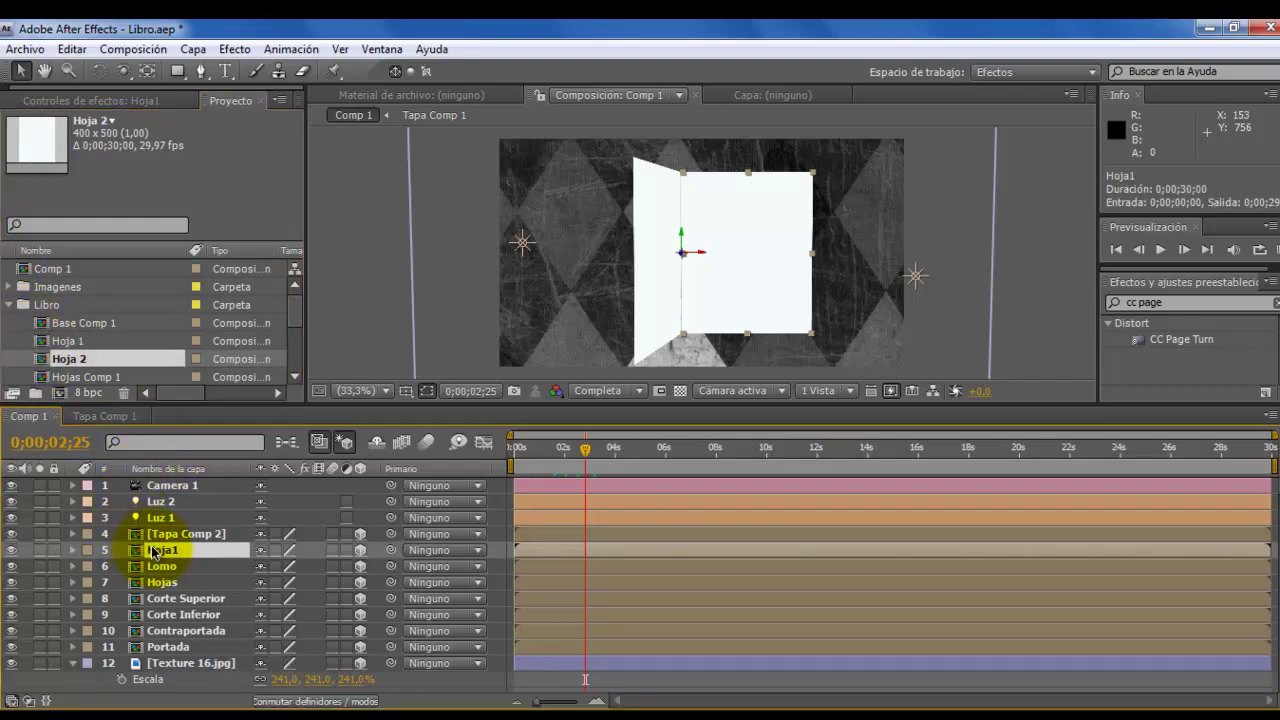
pyautogui.hotkey('ctrl', 'd')
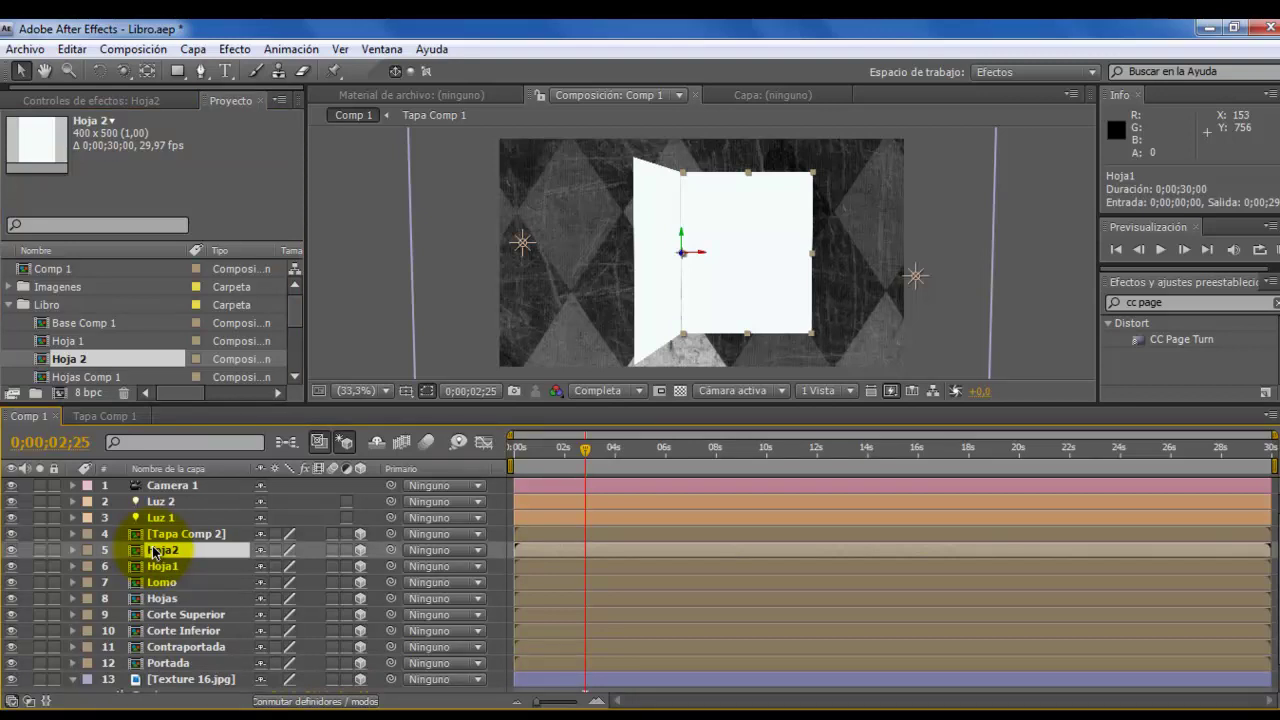
pyautogui.moveTo(153, 551); pyautogui.dragTo(157, 573)
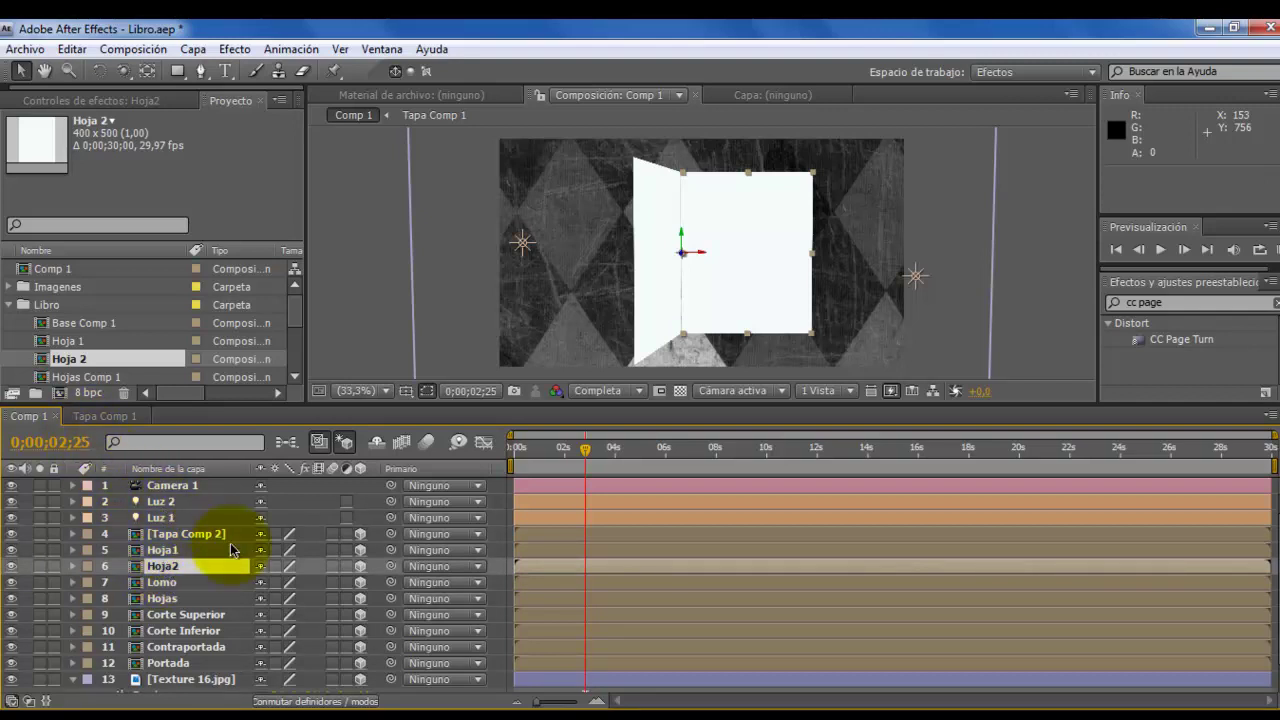
# Step: Shift Hoja2's Rotation Y keyframes to about 8 seconds and check the turned page at 9 seconds
pyautogui.press('r')
pyautogui.moveTo(700, 641); pyautogui.dragTo(630, 604)
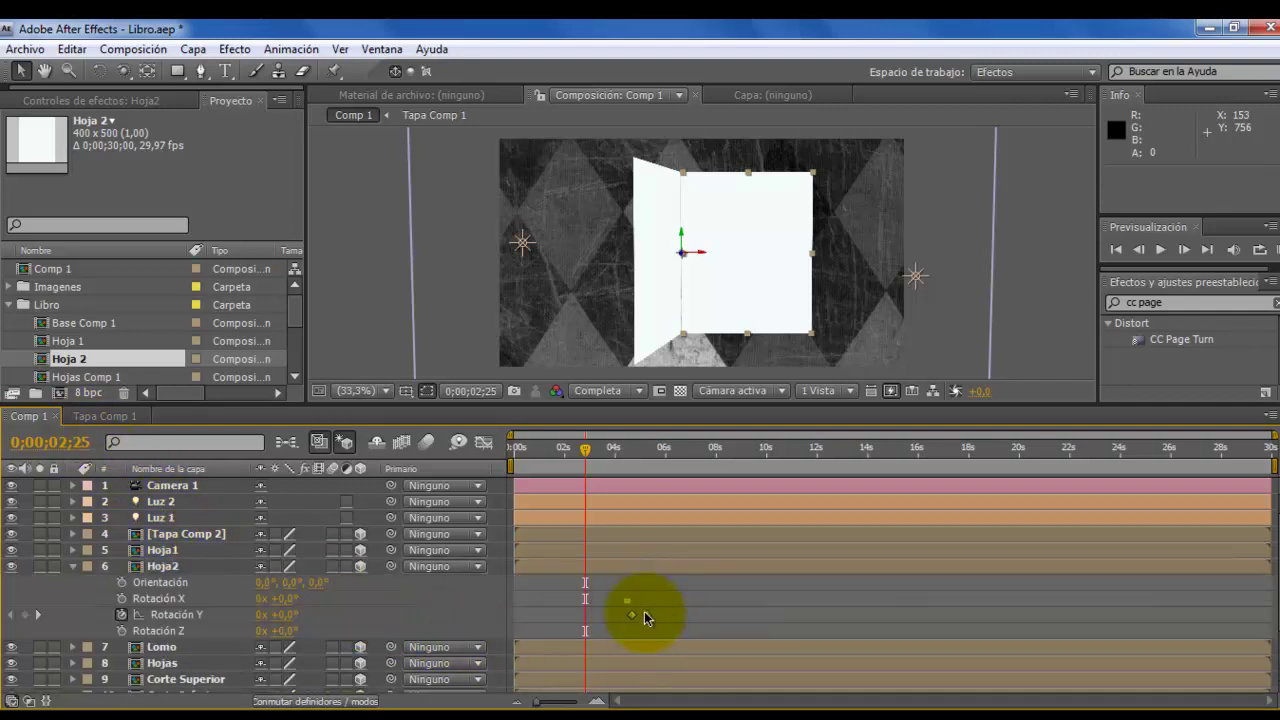
pyautogui.moveTo(648, 616)
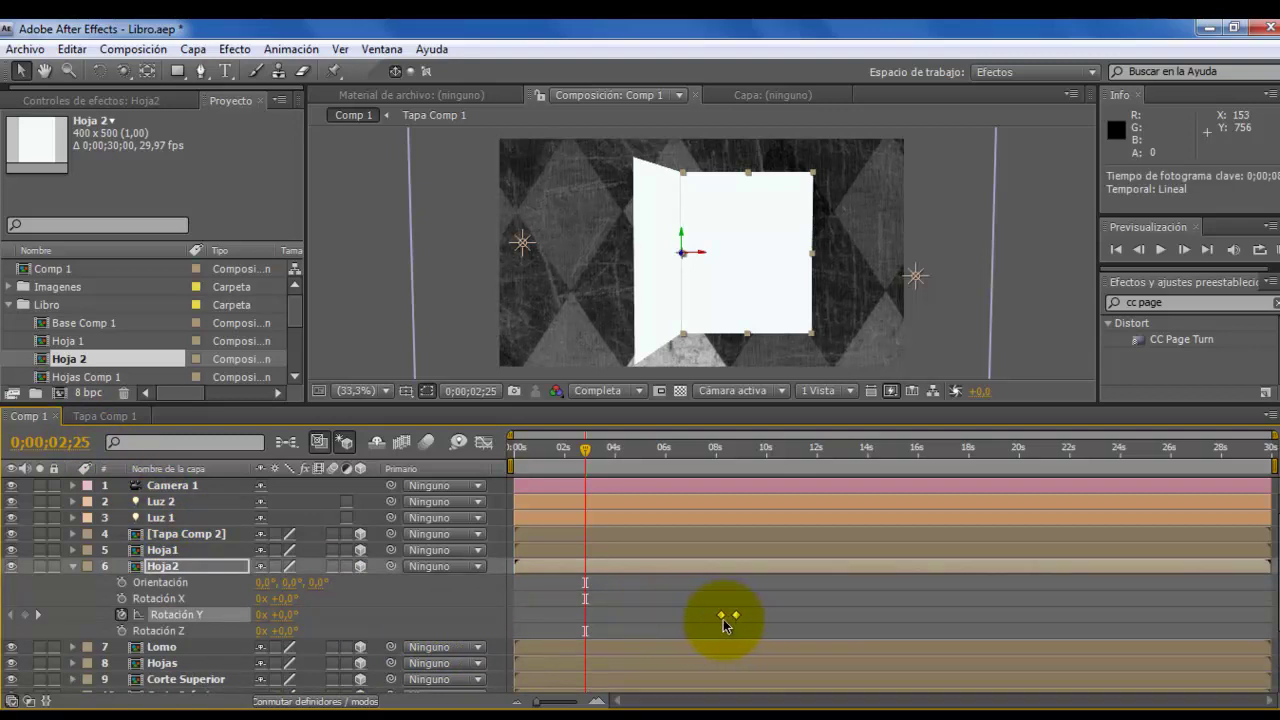
pyautogui.moveTo(585, 449)
pyautogui.mouseDown()
pyautogui.moveTo(567, 452)
pyautogui.moveTo(628, 489)
pyautogui.moveTo(615, 494)
pyautogui.moveTo(700, 506)
pyautogui.mouseUp()
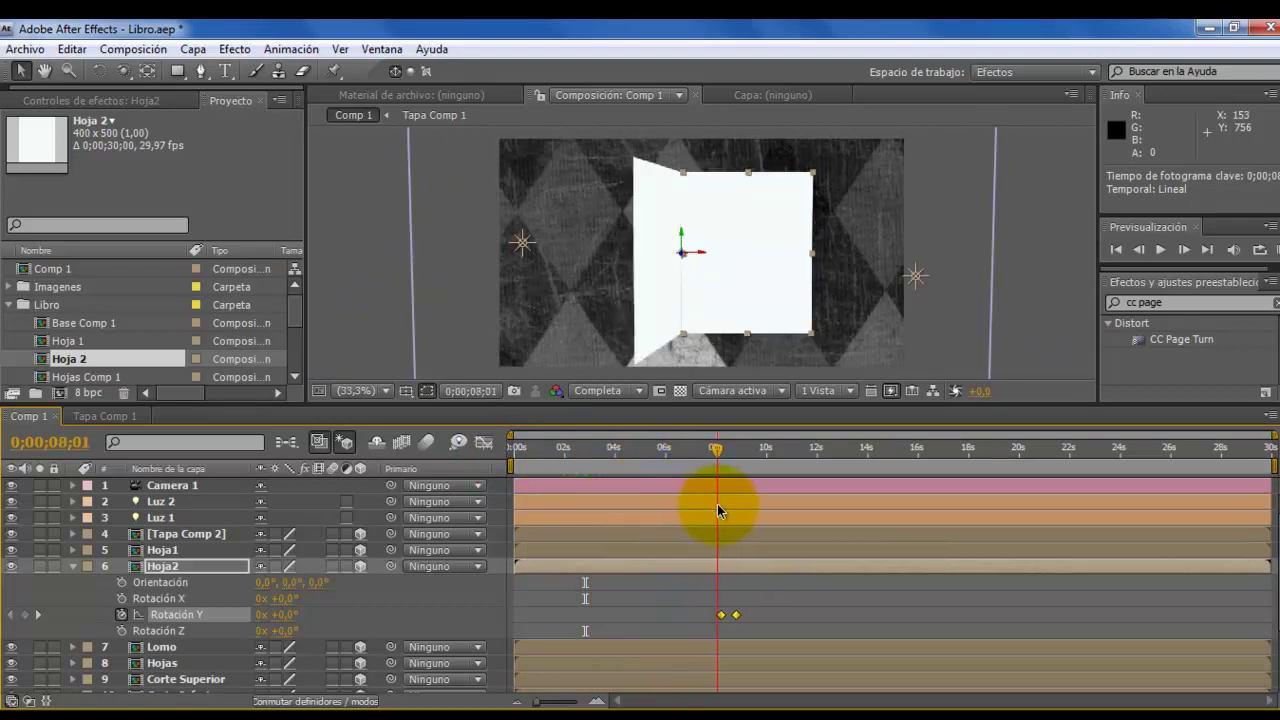
pyautogui.moveTo(717, 504); pyautogui.dragTo(738, 507)
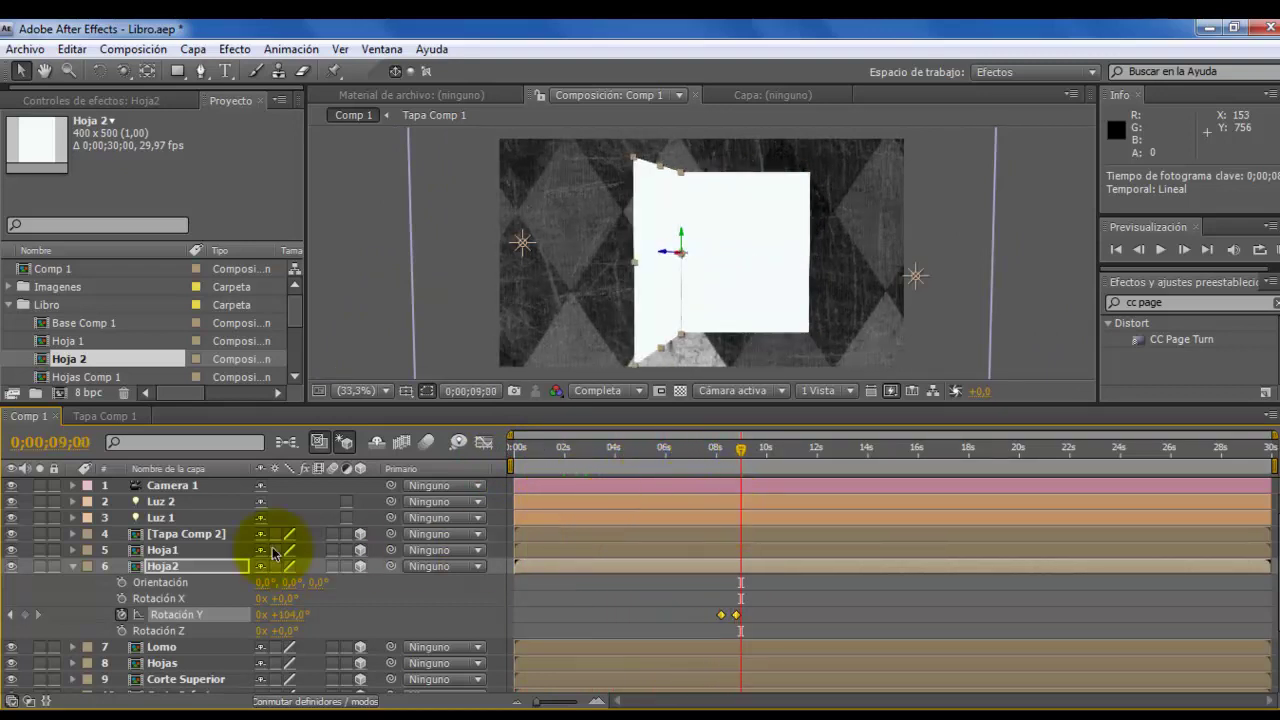
pyautogui.click(73, 565)
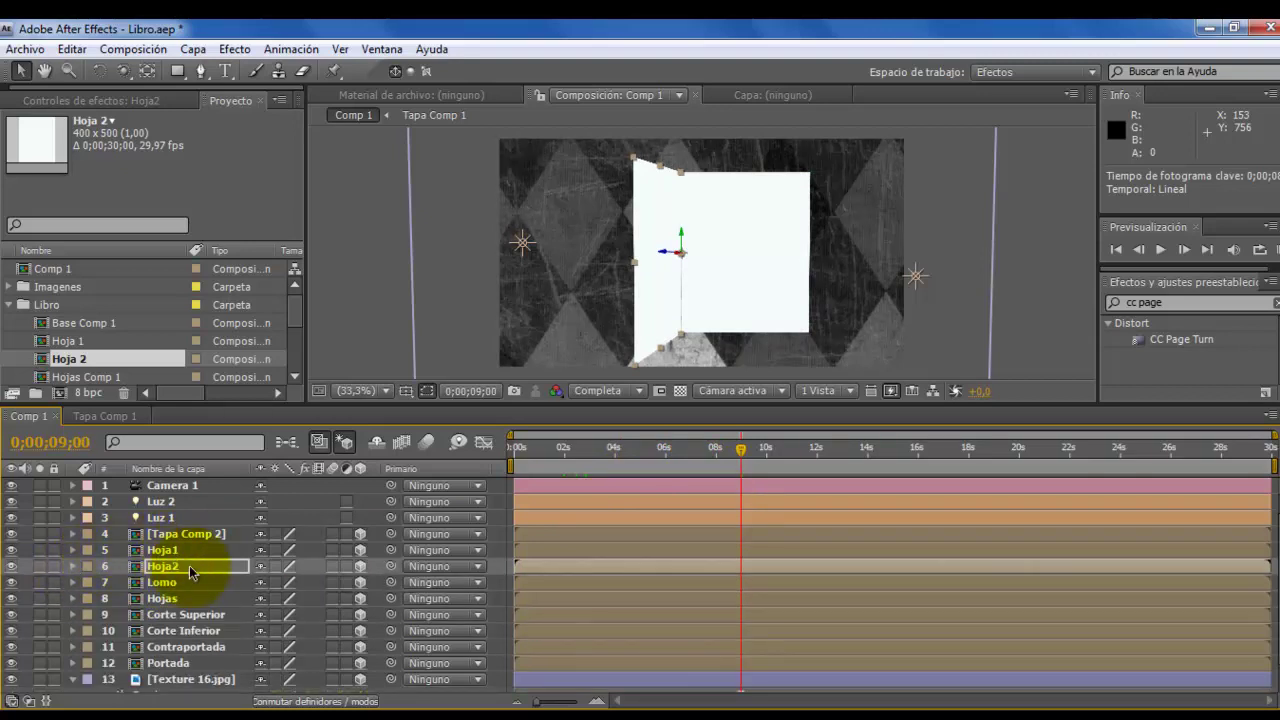
pyautogui.click(158, 537)
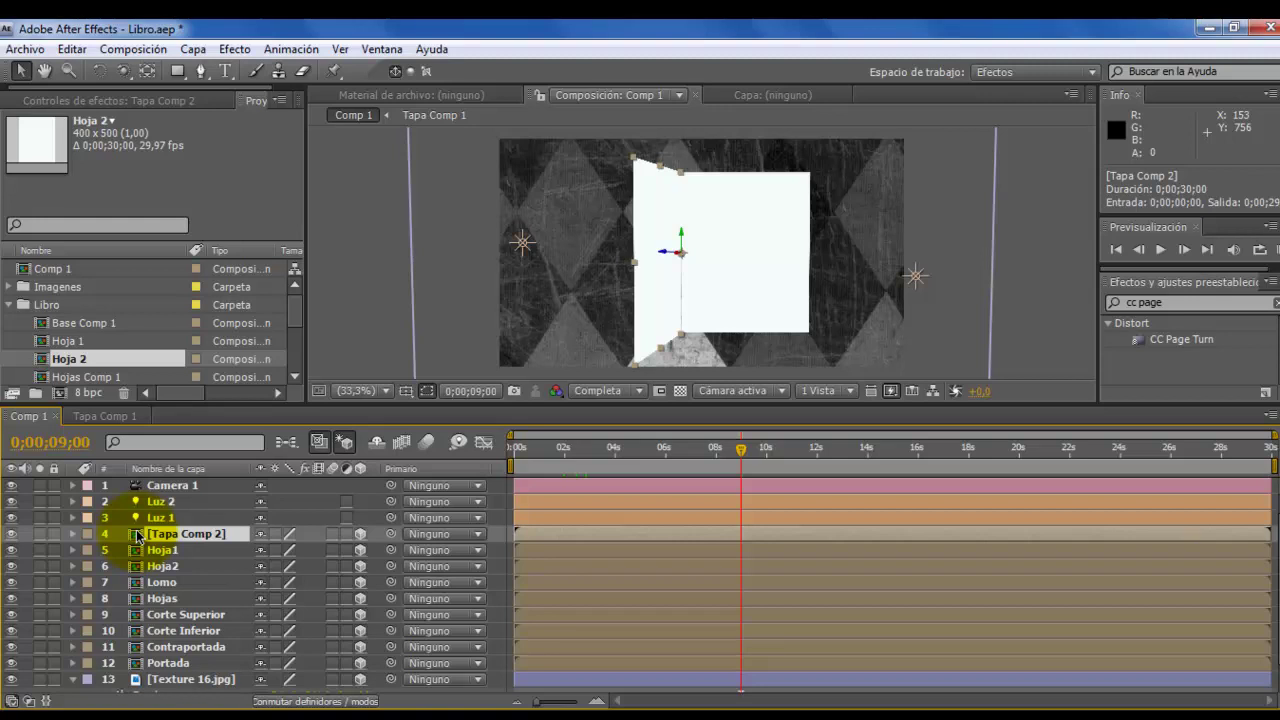
# Step: Open Tapa Comp 2 and import papel viejo.jpg into the Imagenes folder
pyautogui.doubleClick(137, 537)
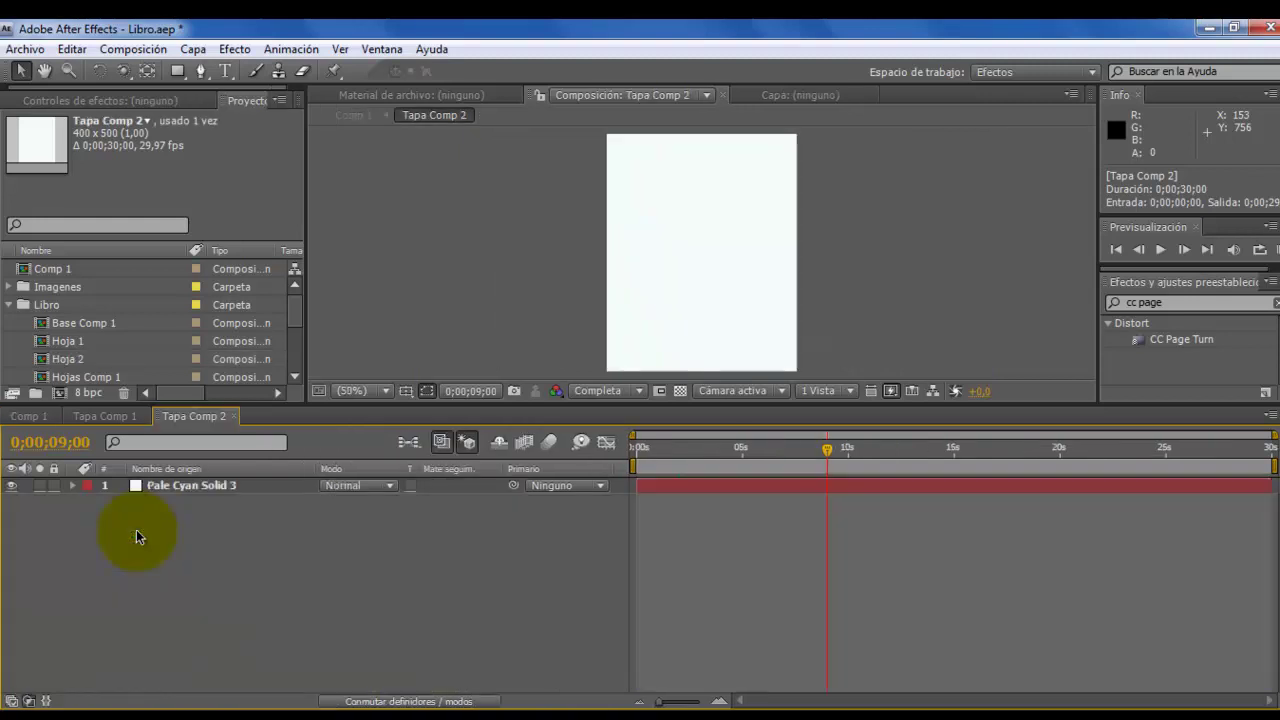
pyautogui.click(10, 306)
pyautogui.click(183, 362)
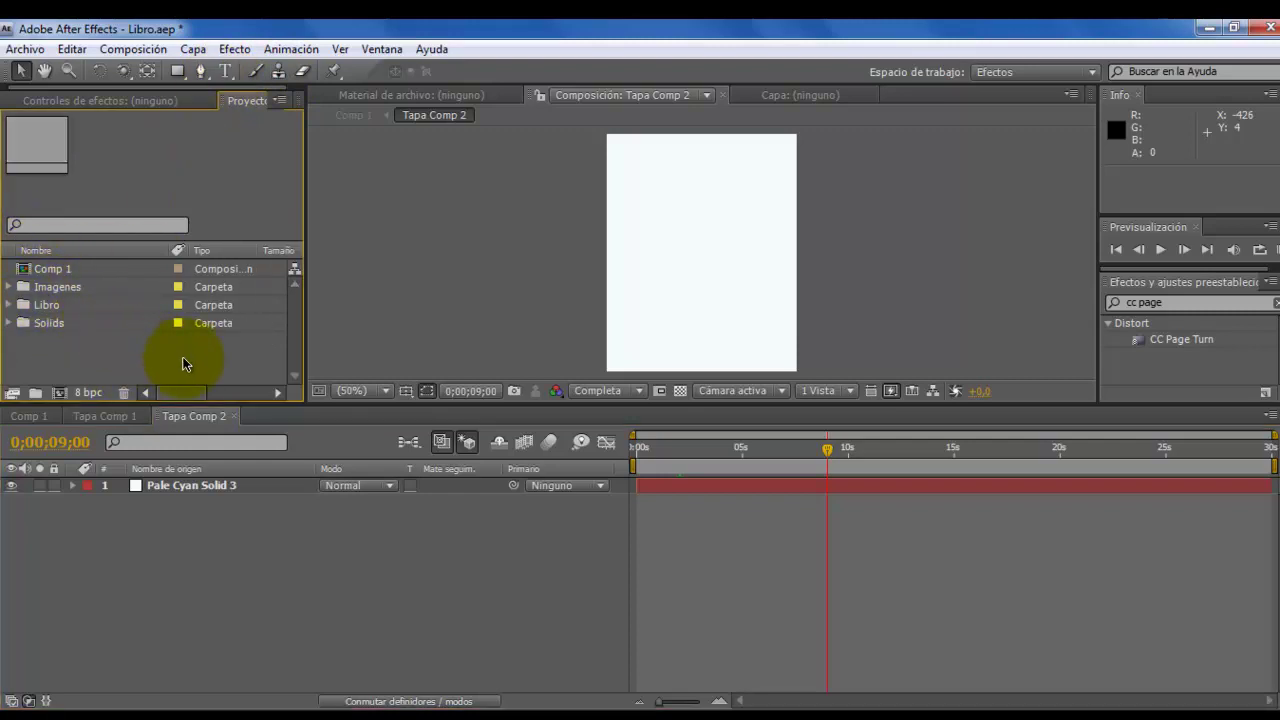
pyautogui.doubleClick(70, 345)
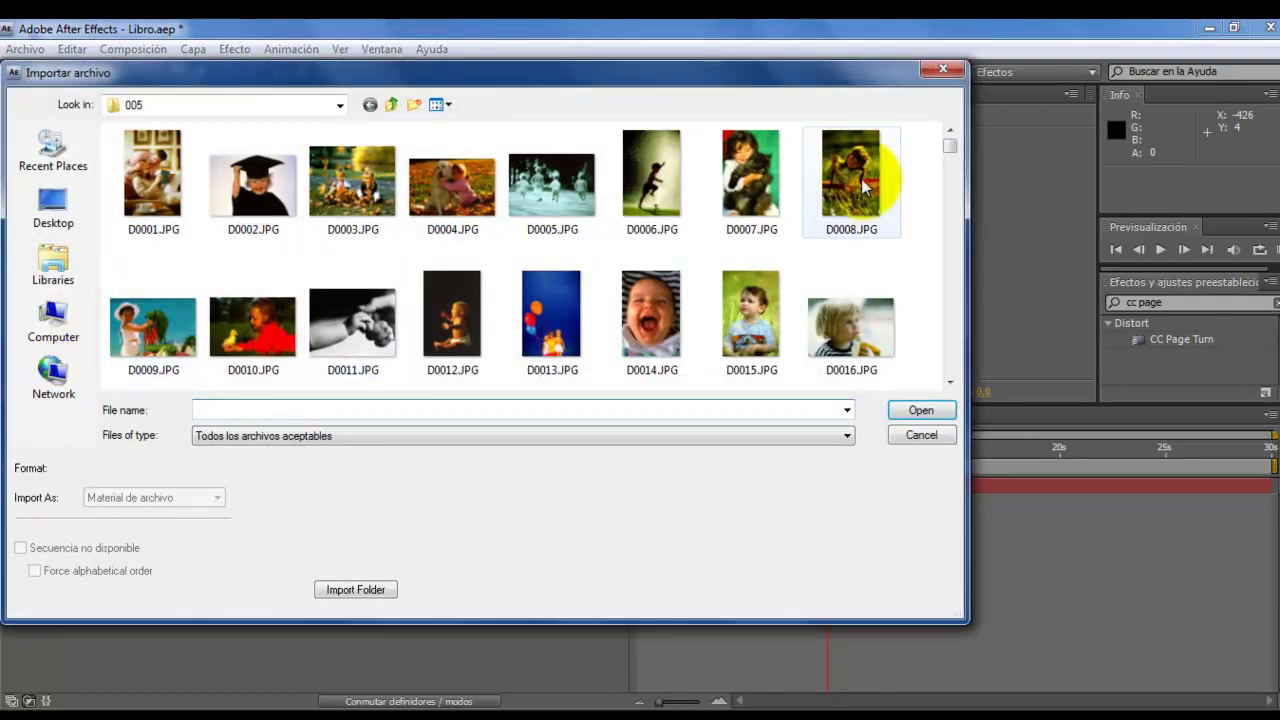
pyautogui.click(398, 105)
pyautogui.doubleClick(526, 252)
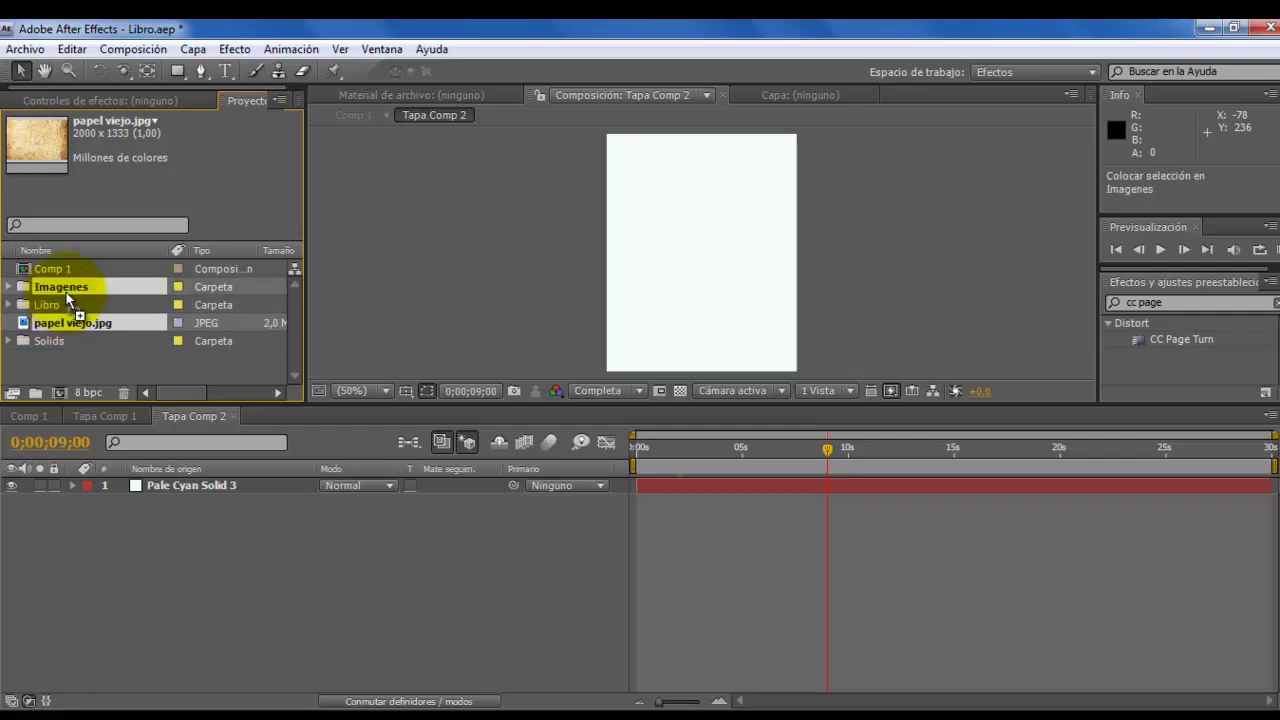
pyautogui.moveTo(44, 327); pyautogui.dragTo(40, 288)
pyautogui.click(9, 287)
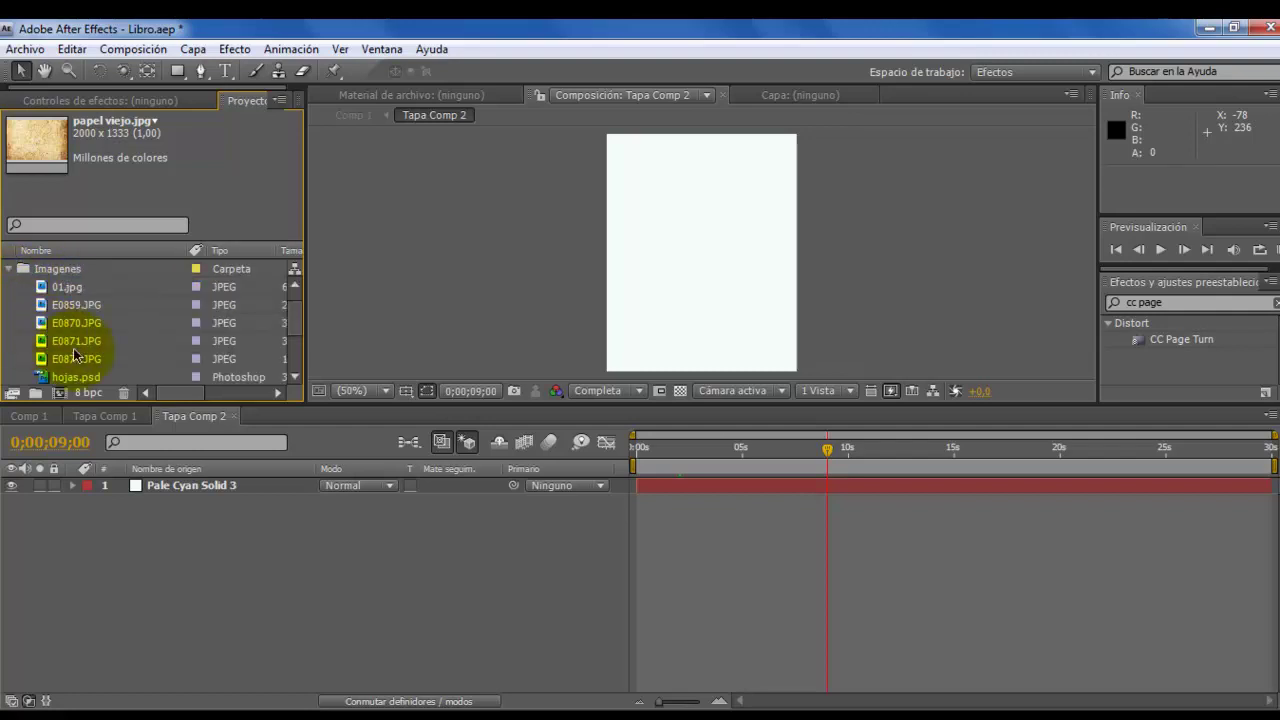
# Step: Preview the papel viejo.jpg and Texture 16.jpg images in the Project panel
pyautogui.moveTo(295, 323); pyautogui.dragTo(295, 354)
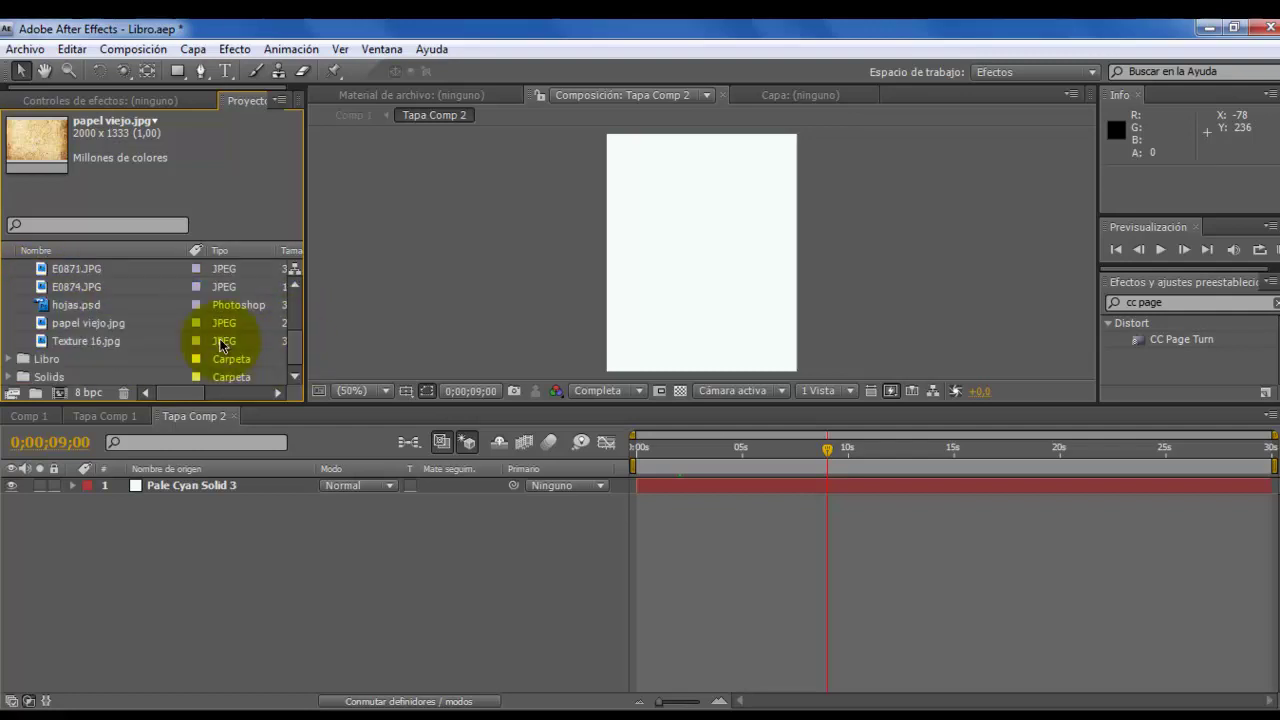
pyautogui.click(87, 325)
pyautogui.click(76, 345)
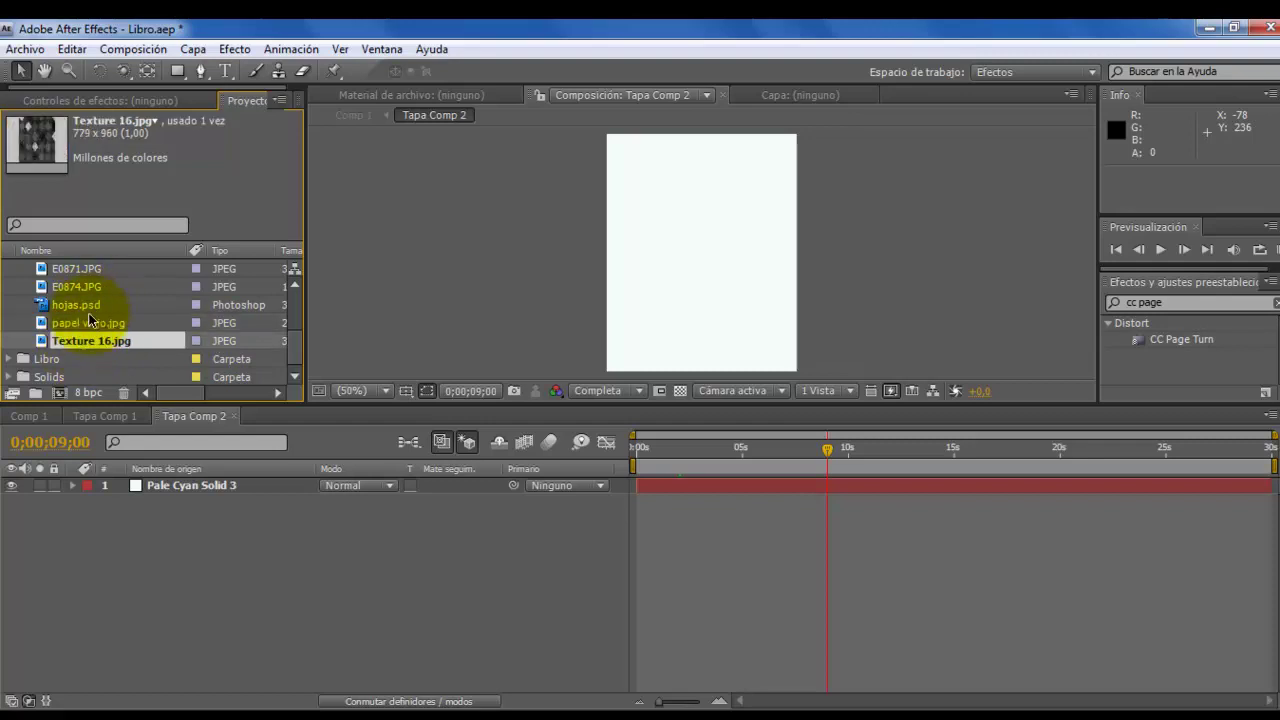
pyautogui.click(98, 324)
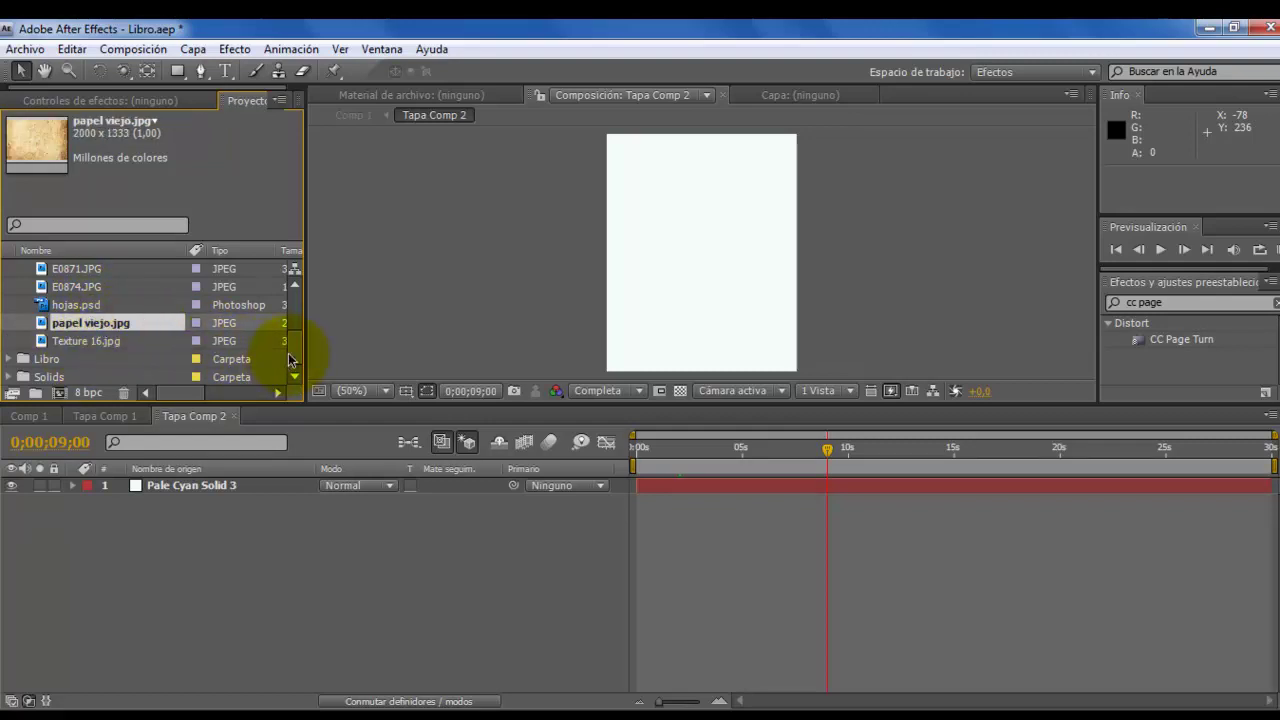
pyautogui.moveTo(298, 349); pyautogui.dragTo(308, 310)
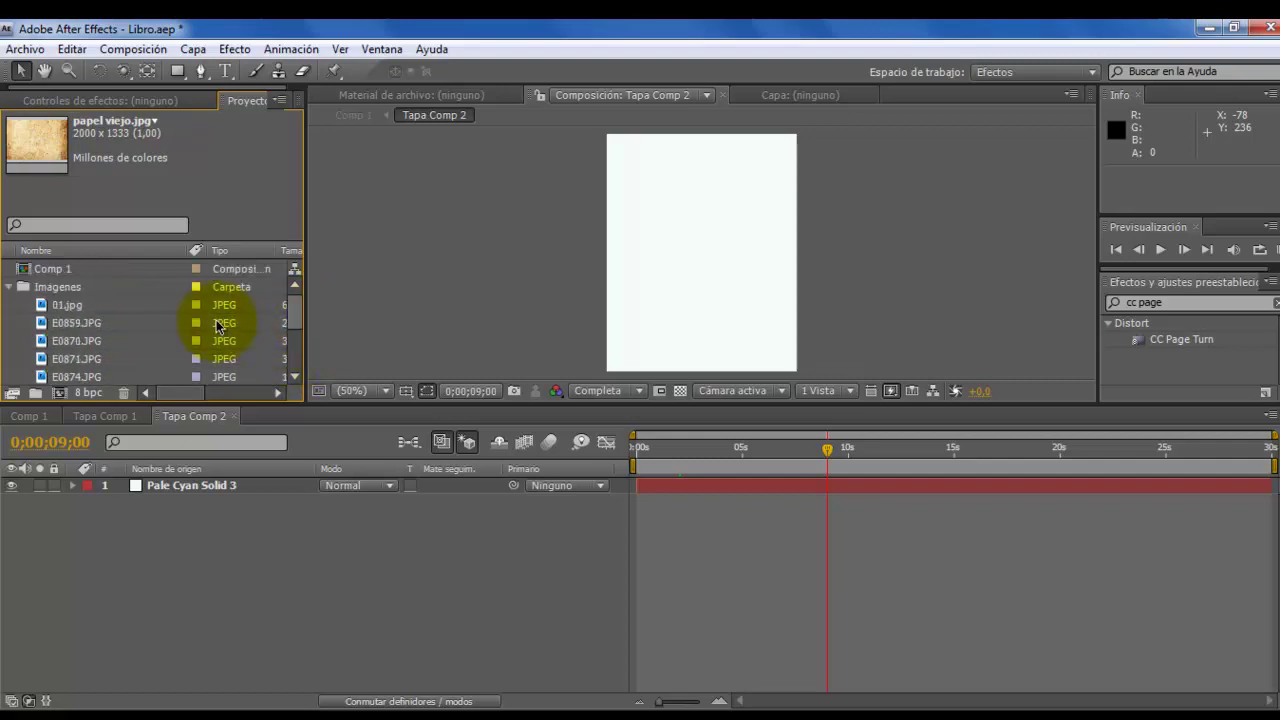
# Step: Add 01.jpg to Tapa Comp 2 with Luma Matte "Pale Cyan Solid 3" and scale it to 22%
pyautogui.click(66, 306)
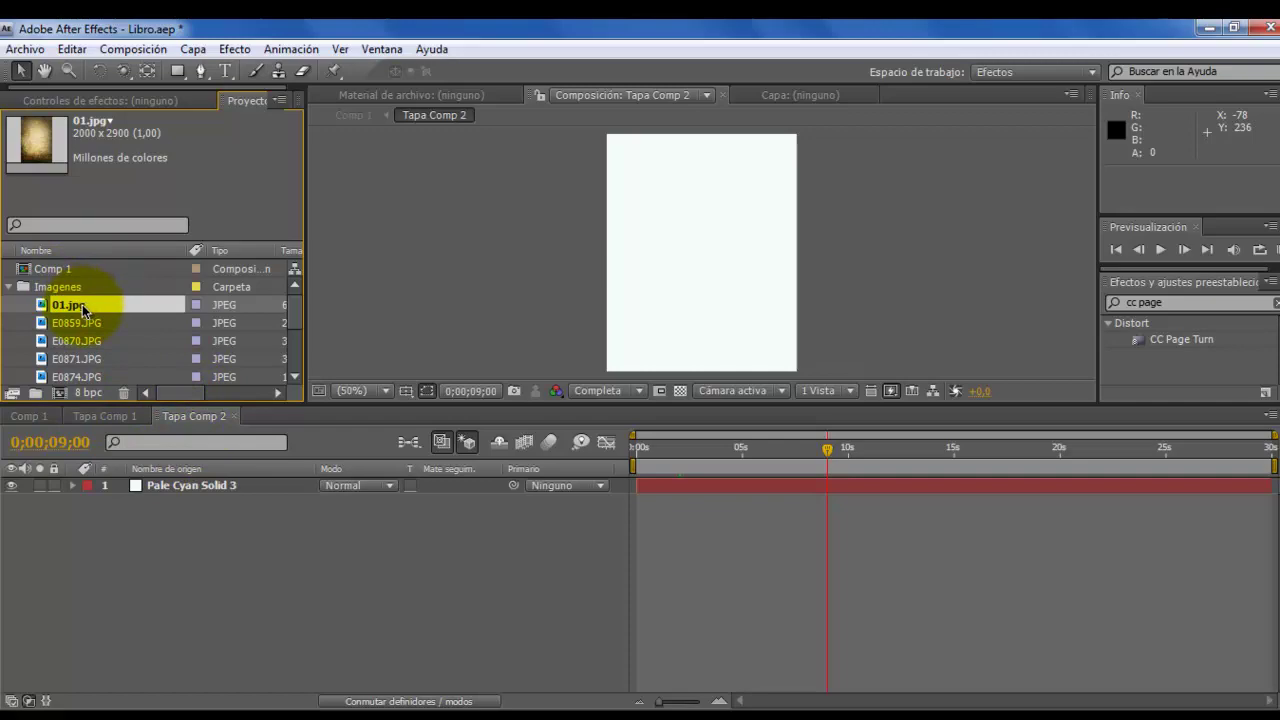
pyautogui.moveTo(125, 379); pyautogui.dragTo(163, 493)
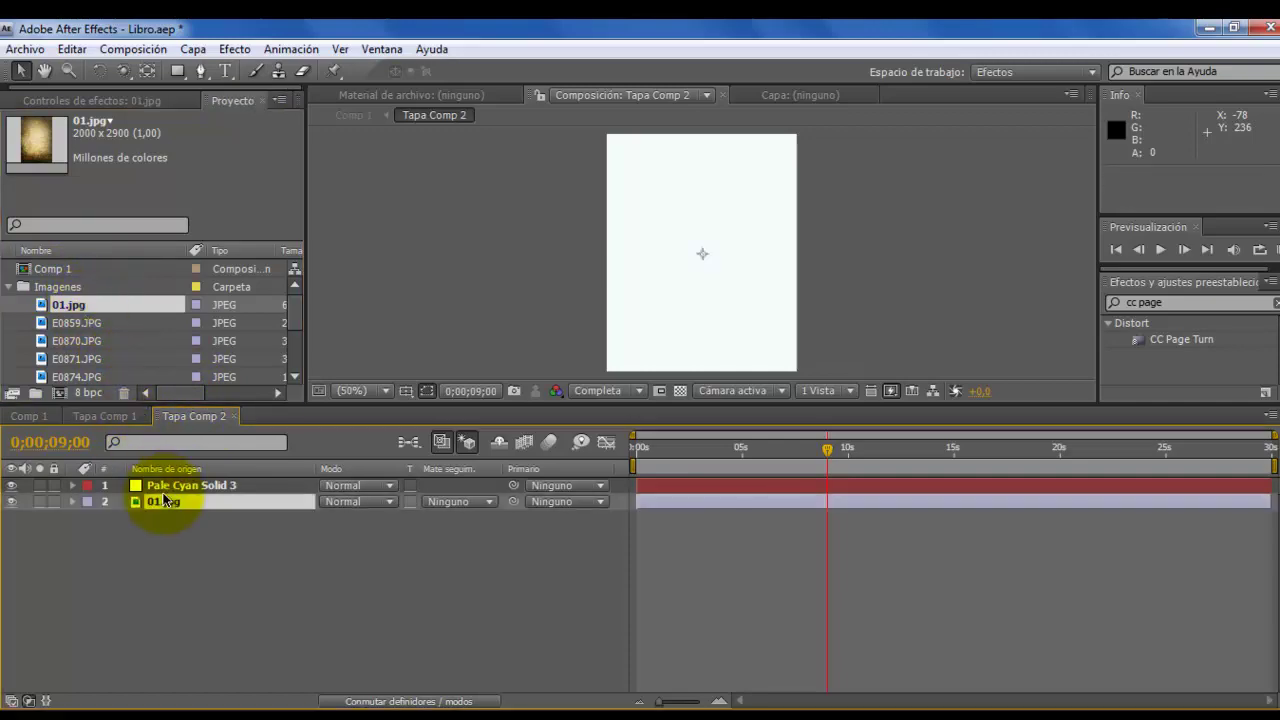
pyautogui.click(490, 502)
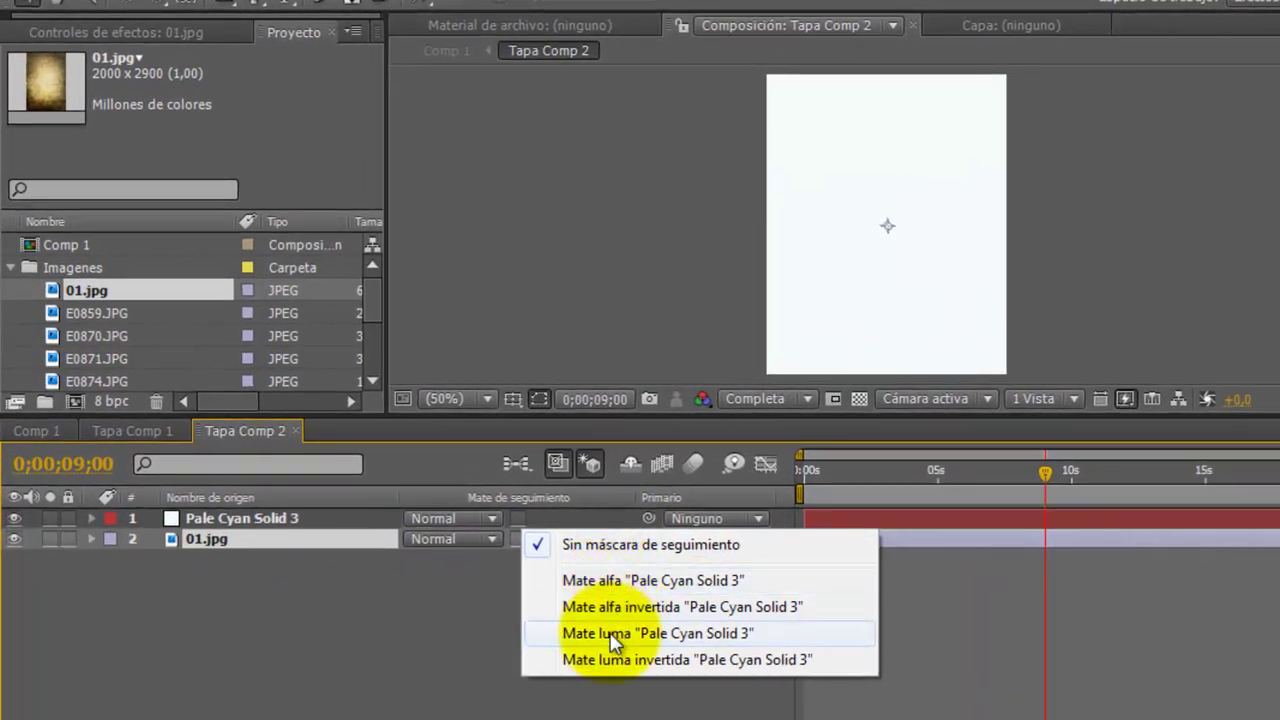
pyautogui.click(610, 633)
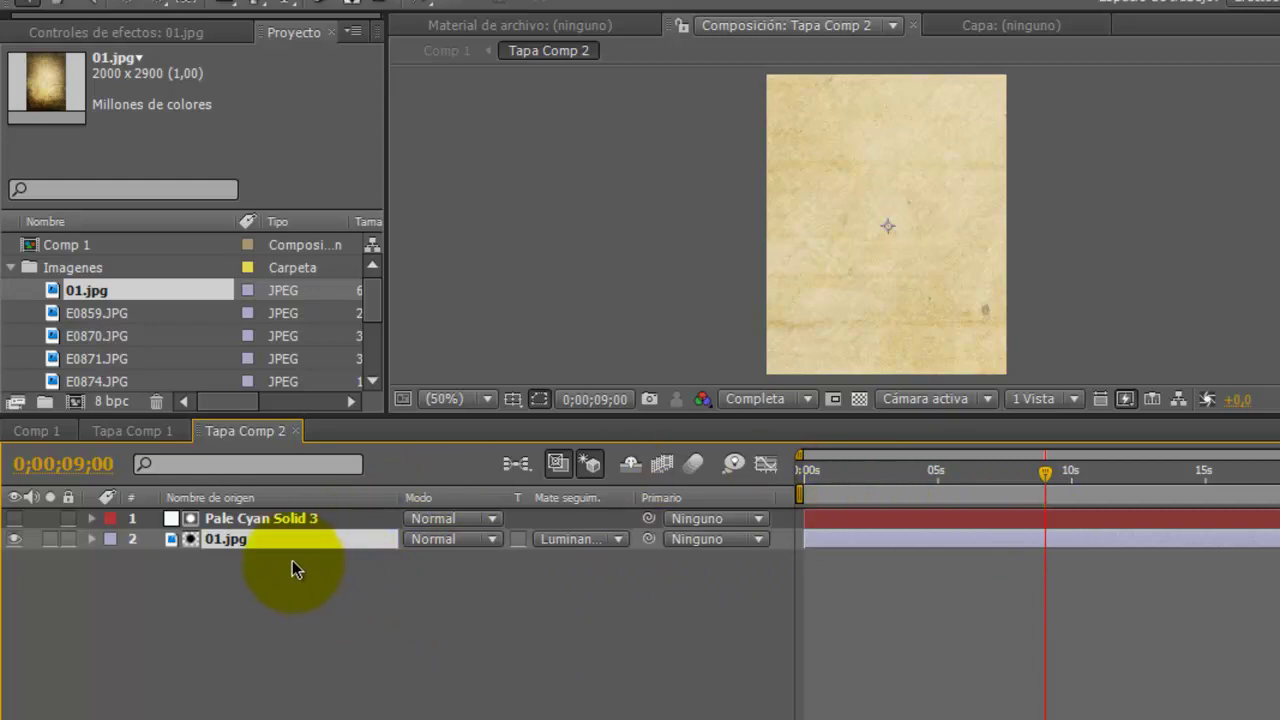
pyautogui.press('s')
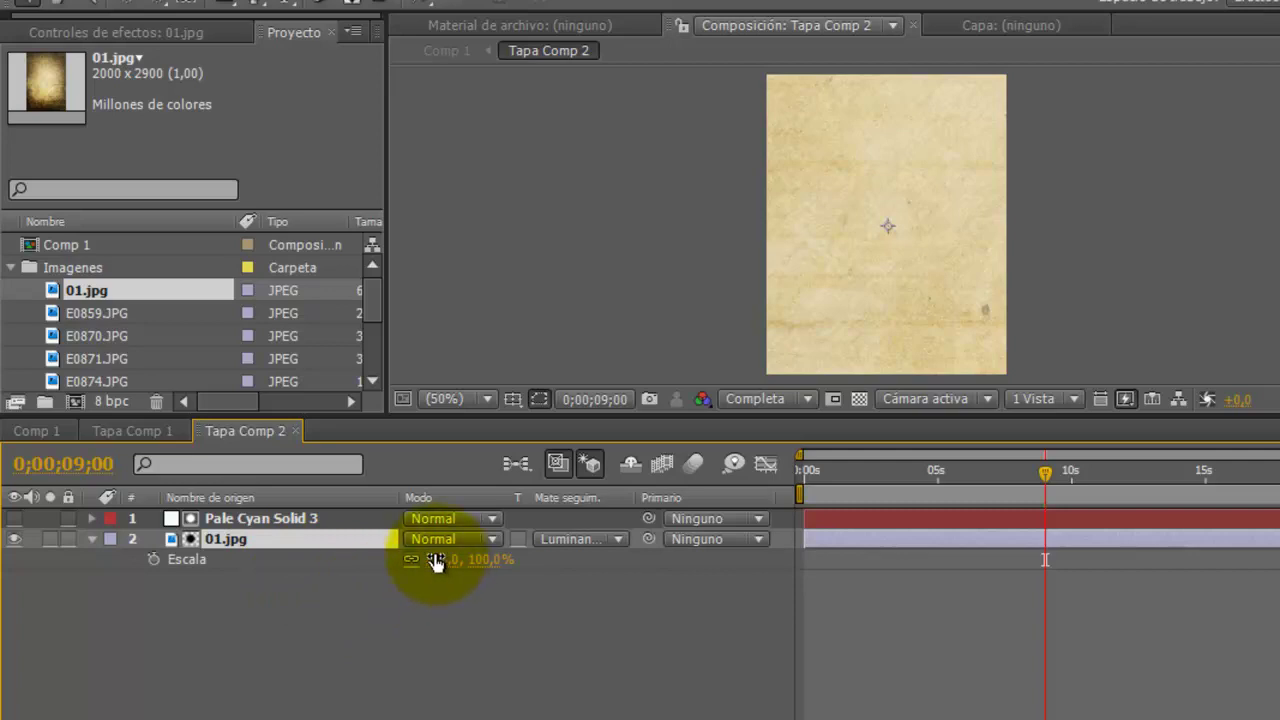
pyautogui.moveTo(438, 555); pyautogui.dragTo(355, 567)
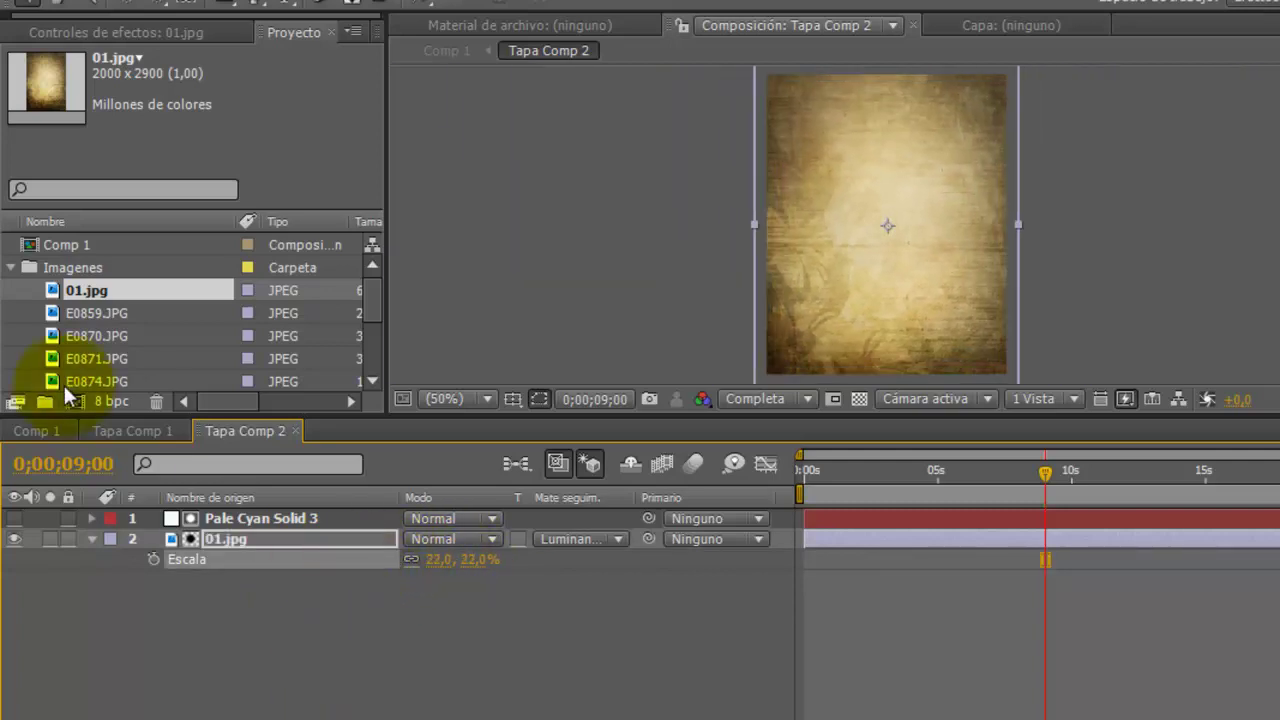
# Step: Return to Comp 1, move the playhead to 0;00;04;29, and select the Hoja1 layer
pyautogui.click(42, 432)
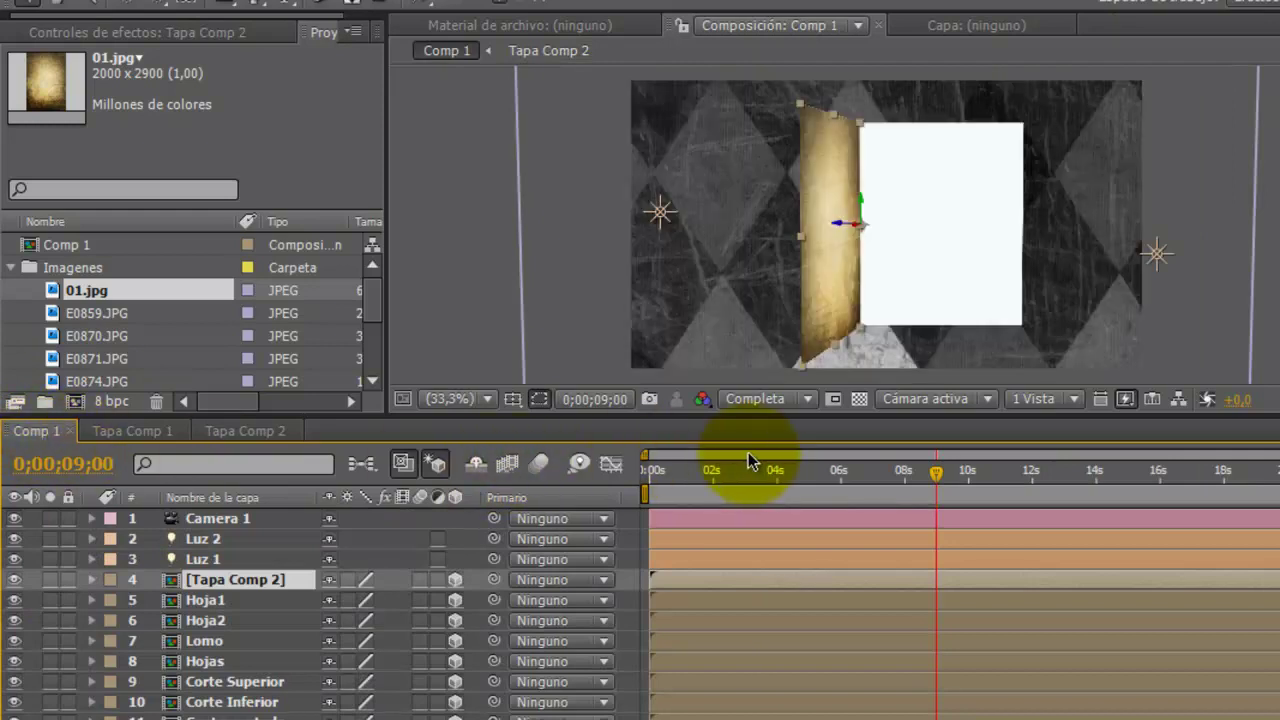
pyautogui.moveTo(935, 472)
pyautogui.mouseDown()
pyautogui.moveTo(726, 491)
pyautogui.moveTo(767, 494)
pyautogui.mouseUp()
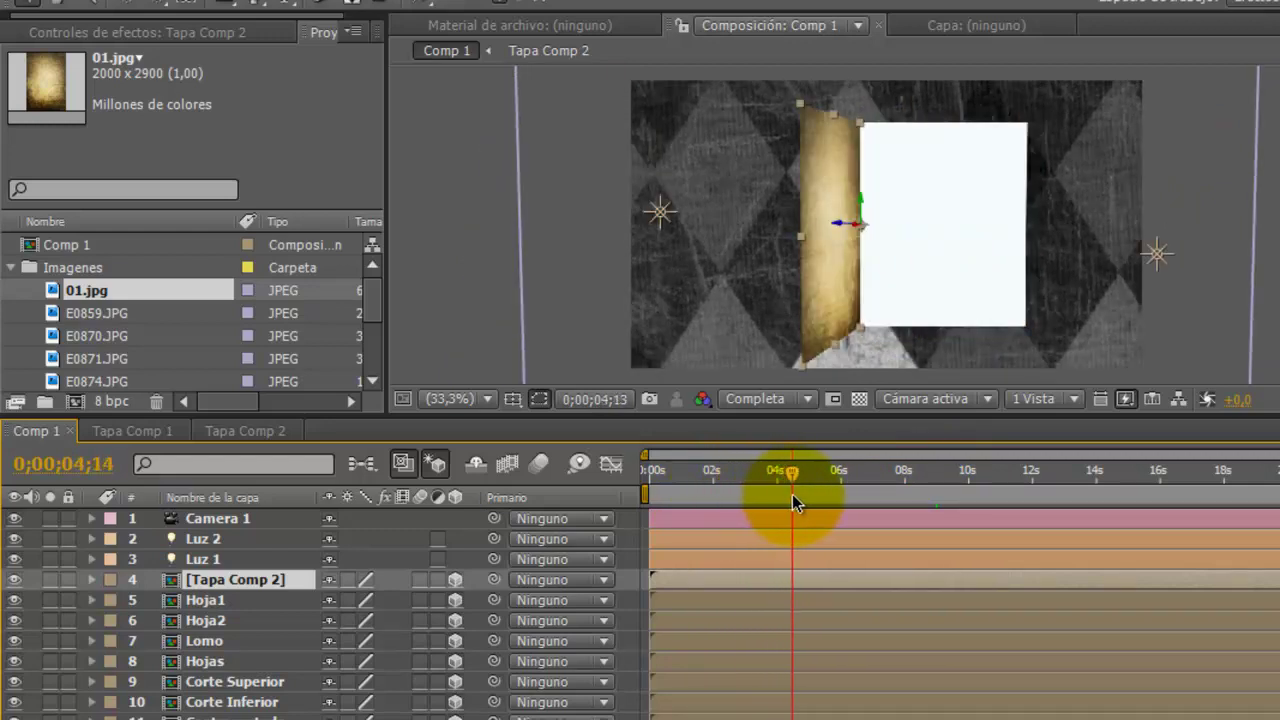
pyautogui.moveTo(767, 494); pyautogui.dragTo(806, 494)
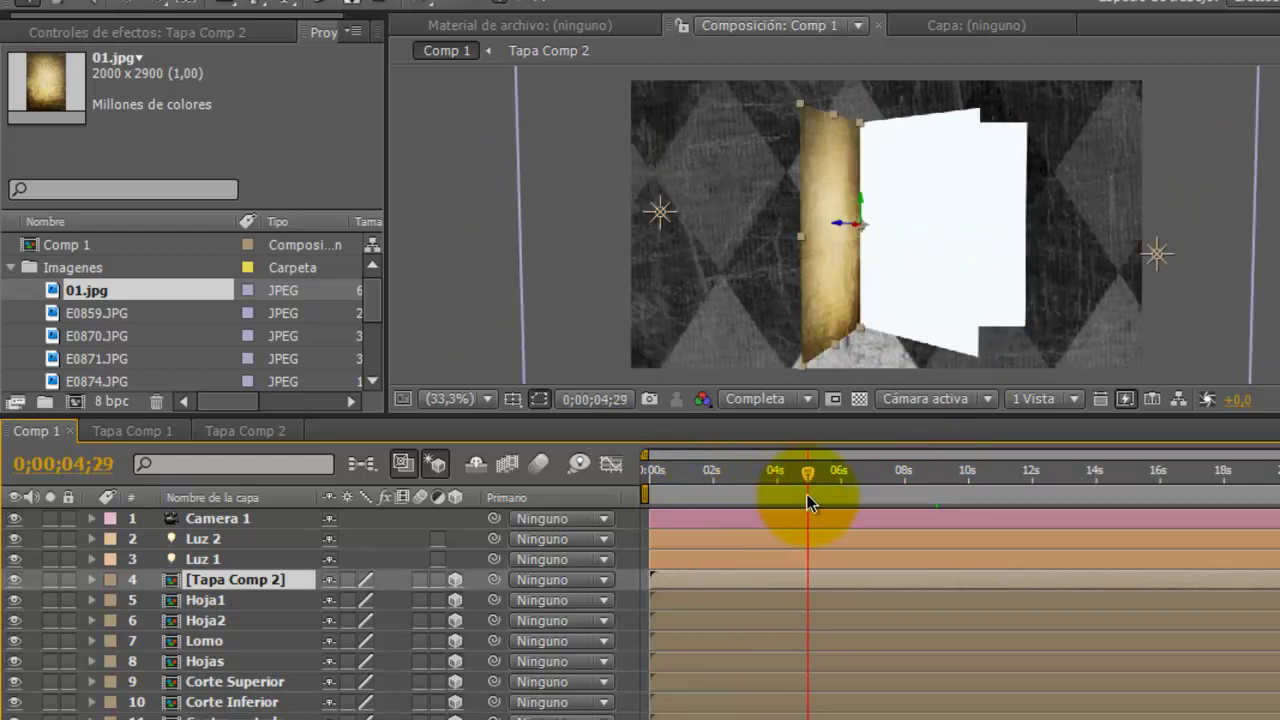
pyautogui.click(194, 602)
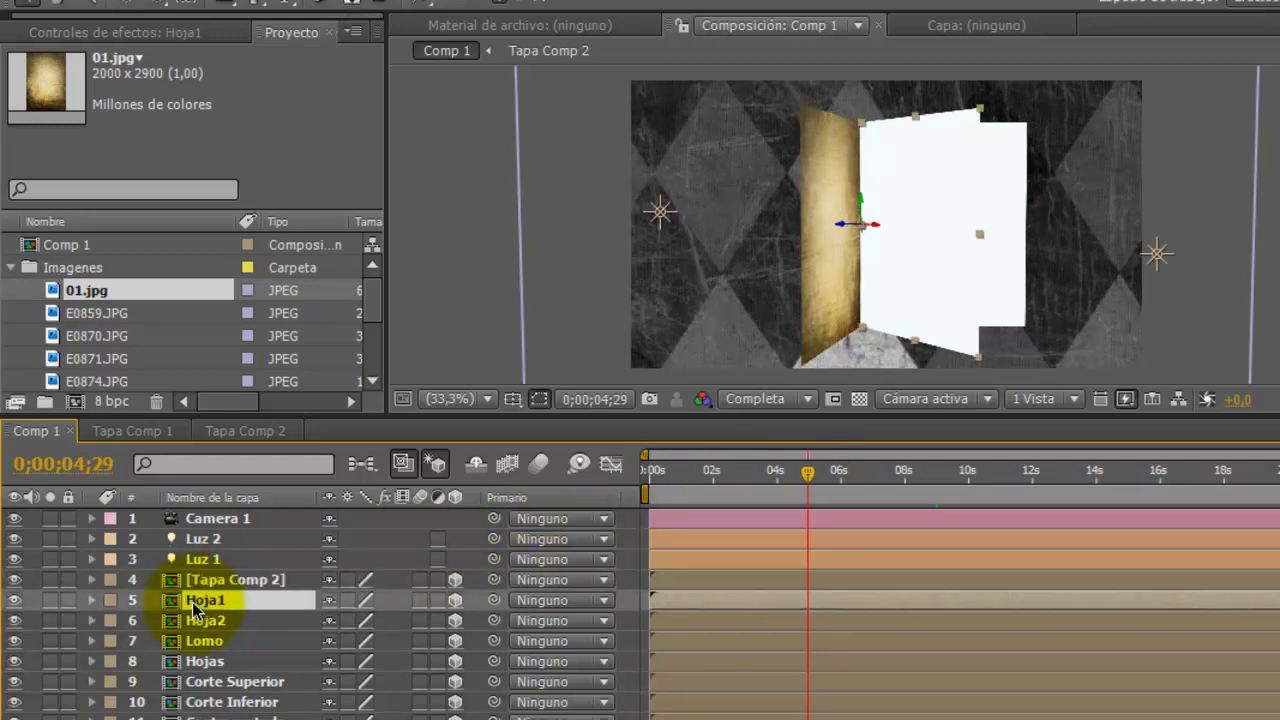
# Step: Open Hoja1 and add papel viejo.jpg with a Luma Matte from the solid
pyautogui.doubleClick(194, 604)
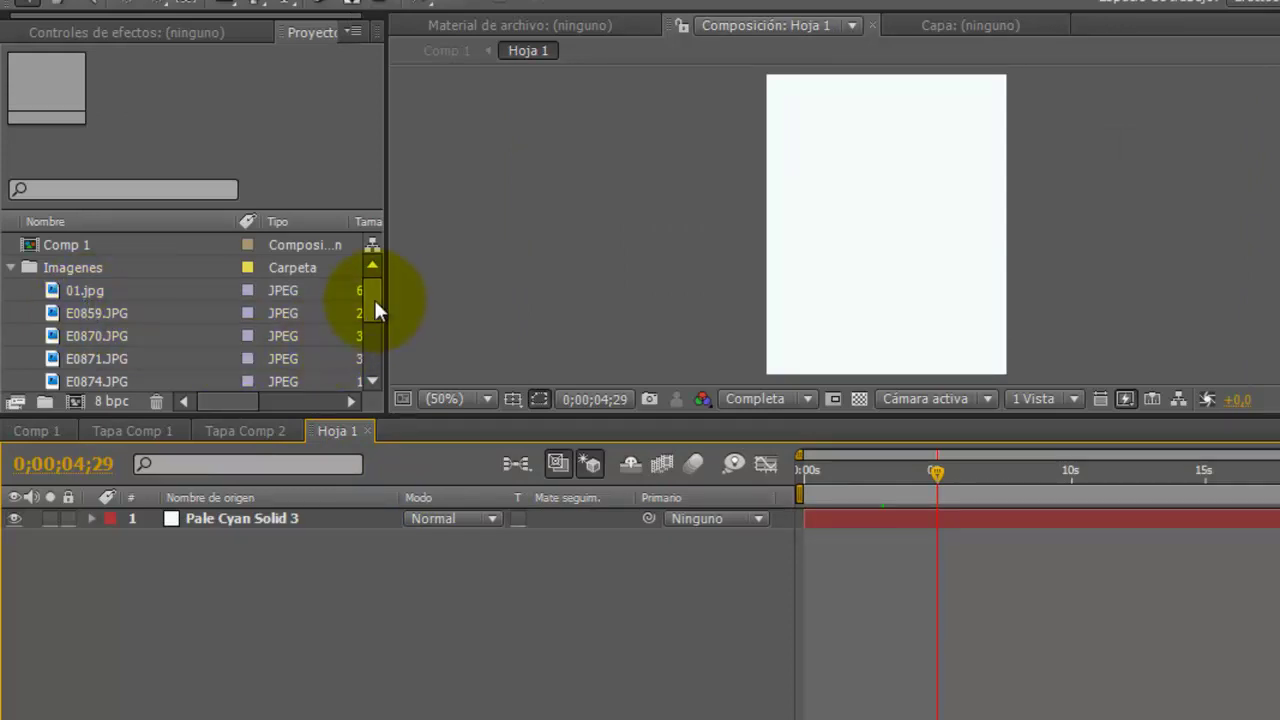
pyautogui.moveTo(374, 297); pyautogui.dragTo(376, 350)
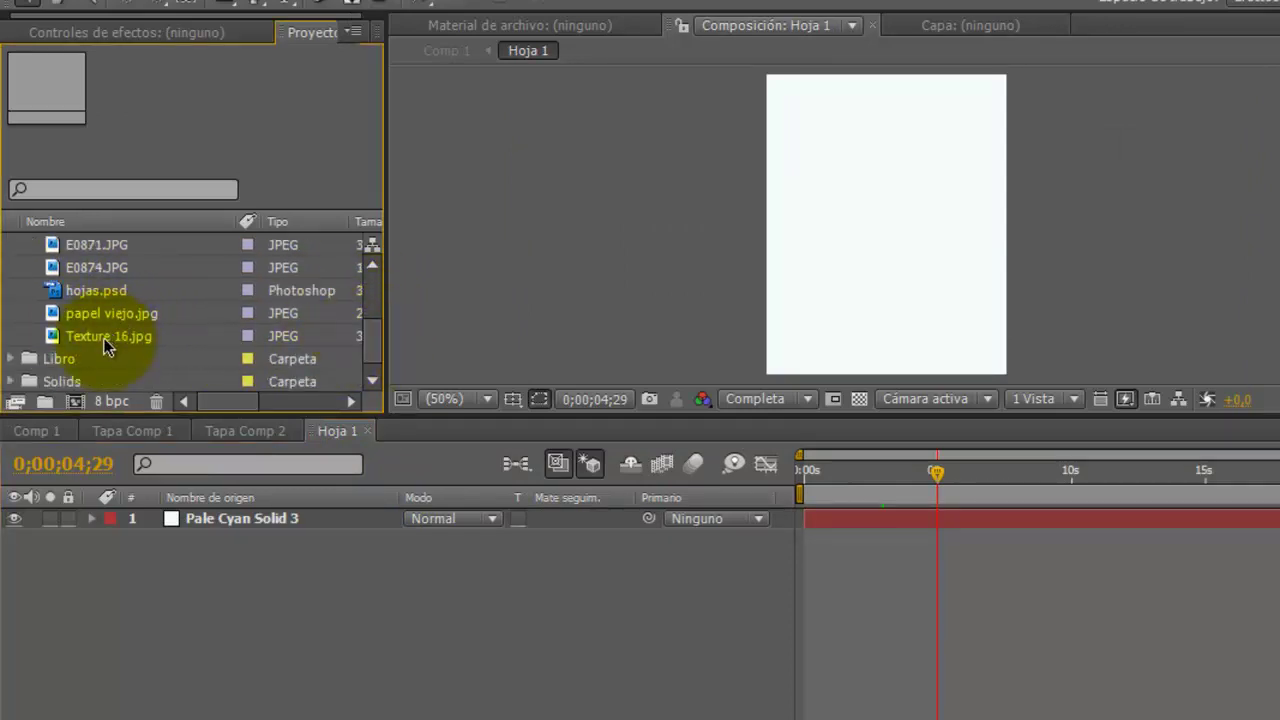
pyautogui.moveTo(105, 315); pyautogui.dragTo(126, 529)
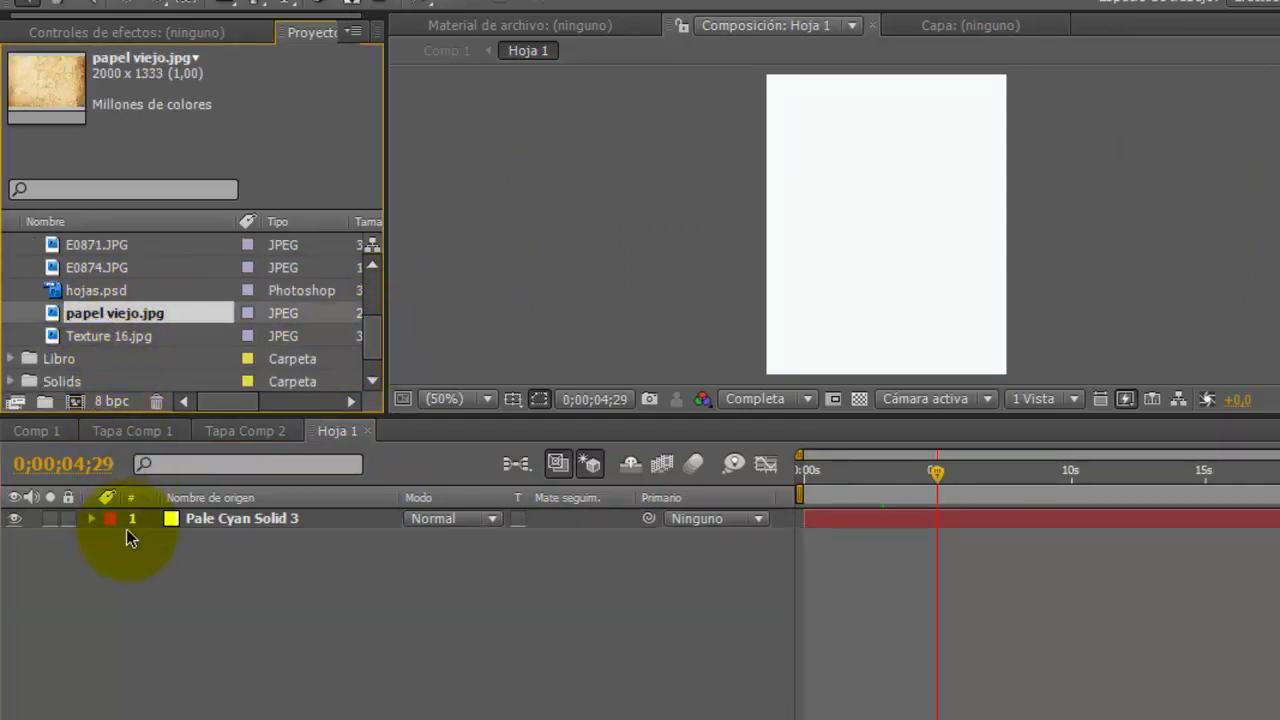
pyautogui.click(612, 538)
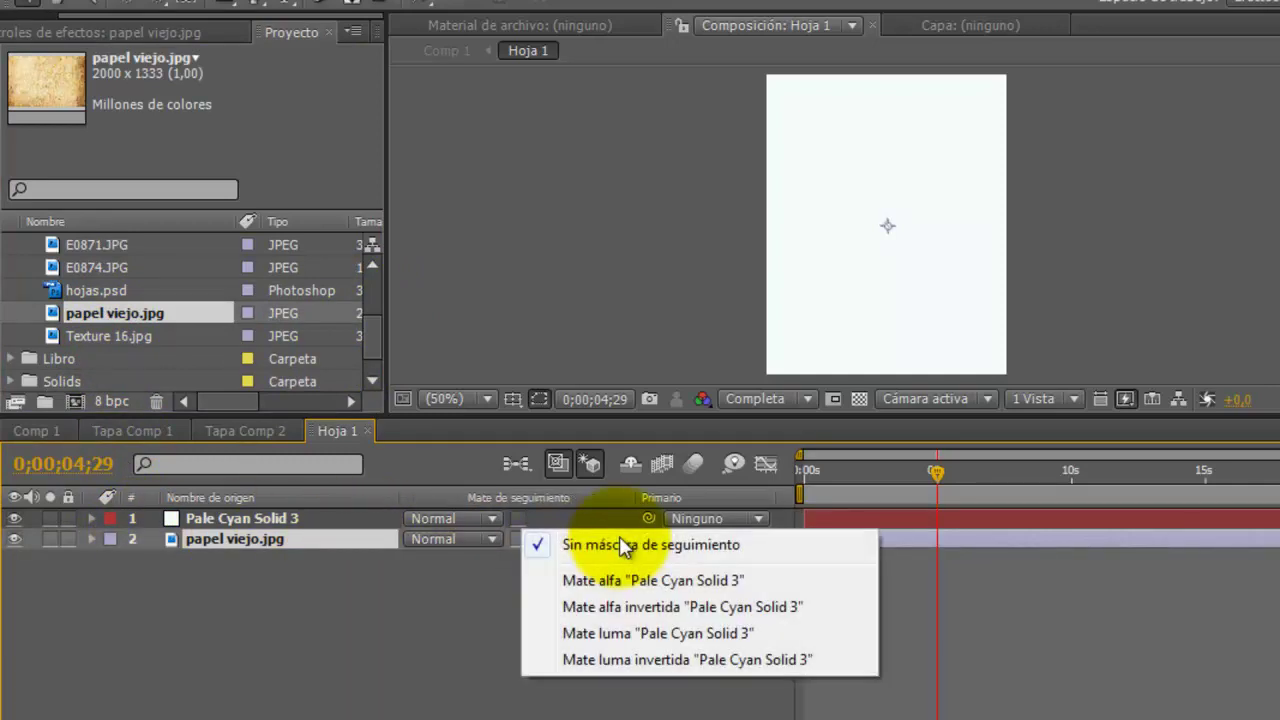
pyautogui.click(611, 632)
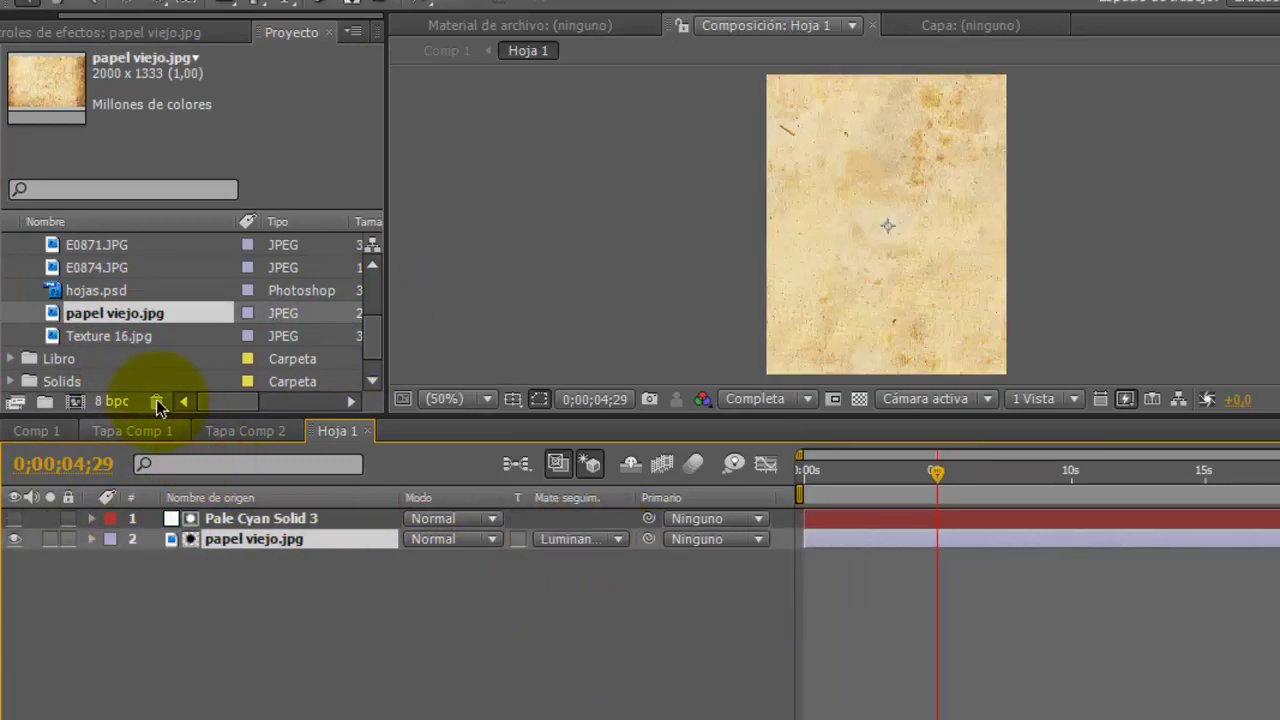
# Step: Add the E0871.JPG photo at 64% scale near the top of the page
pyautogui.click(82, 247)
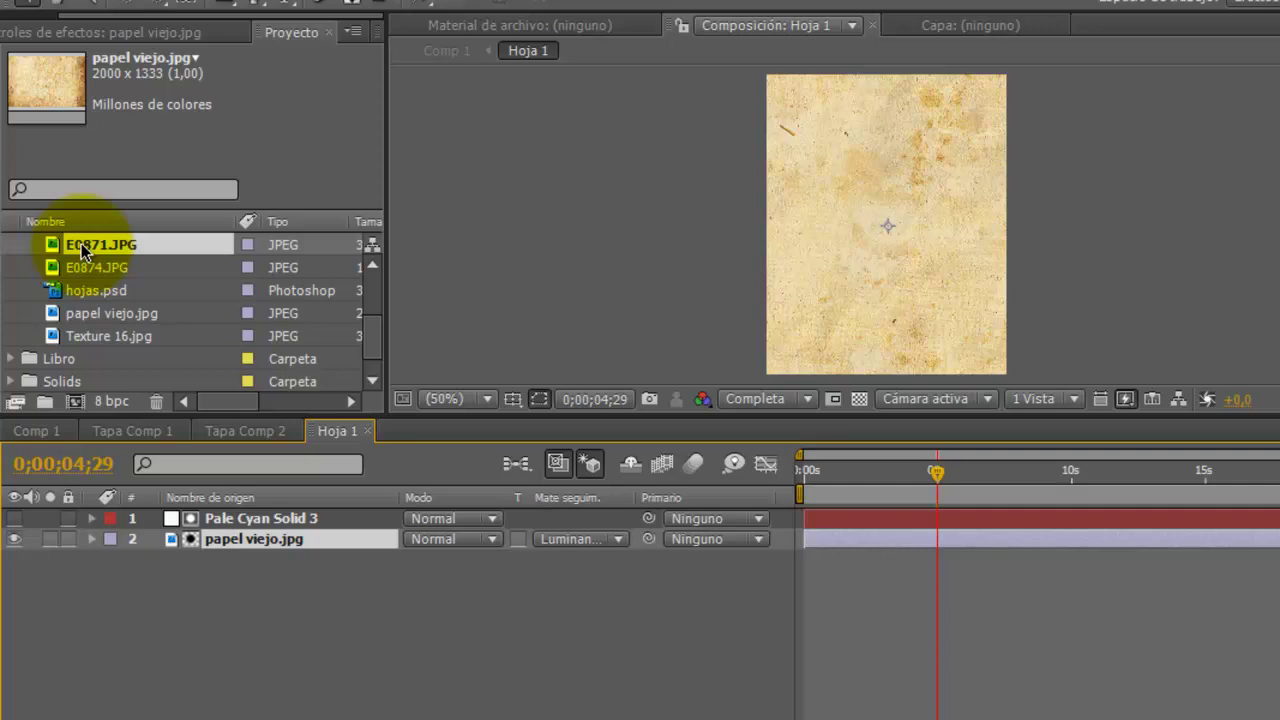
pyautogui.moveTo(82, 250); pyautogui.dragTo(226, 512)
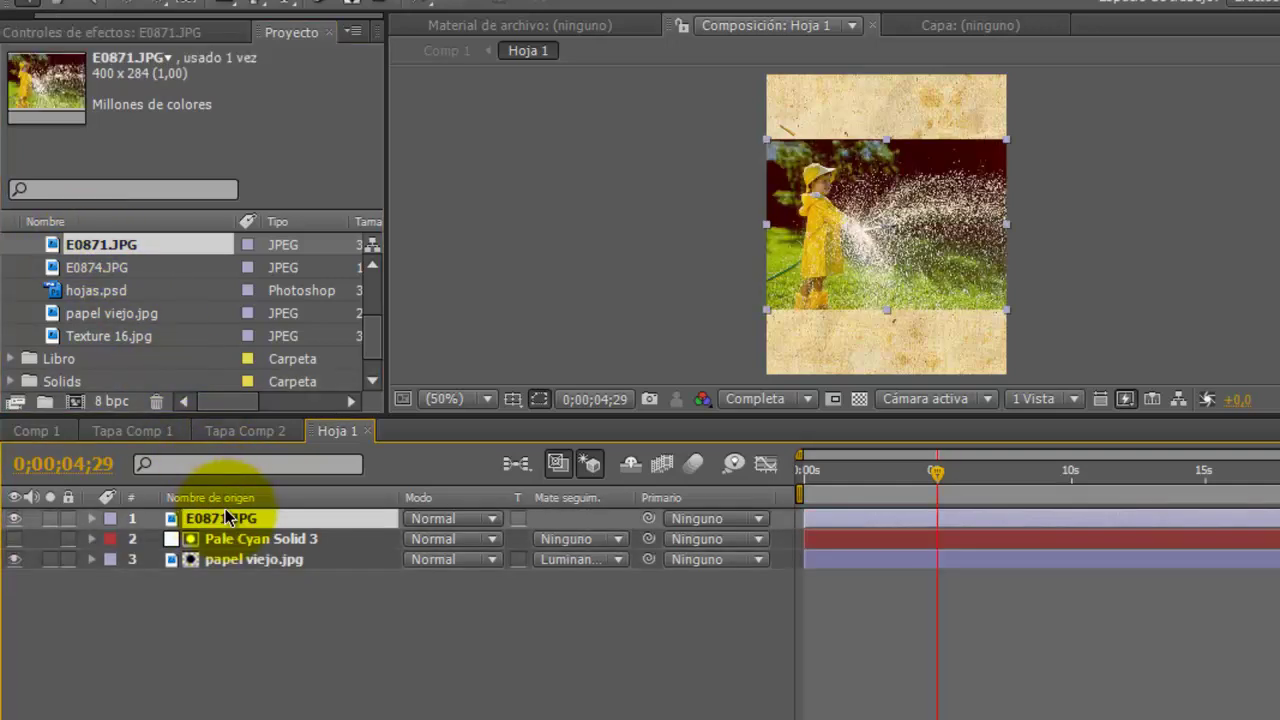
pyautogui.press('s')
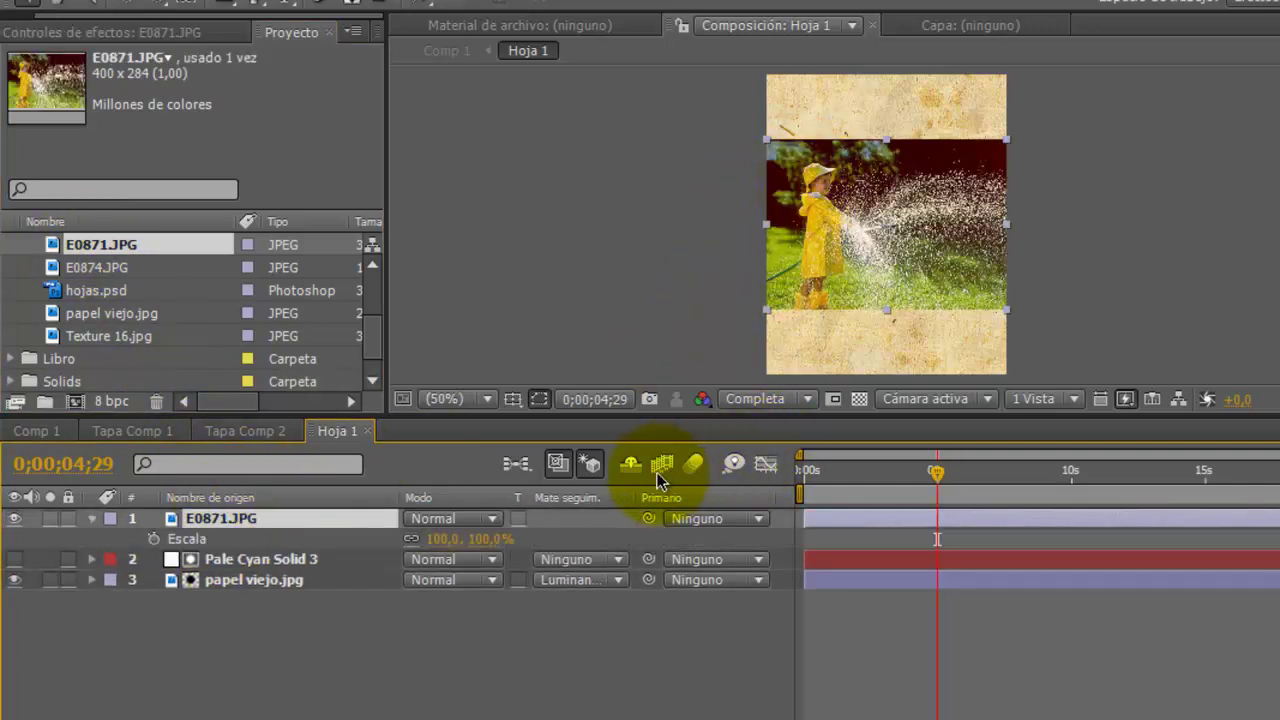
pyautogui.moveTo(439, 534); pyautogui.dragTo(372, 538)
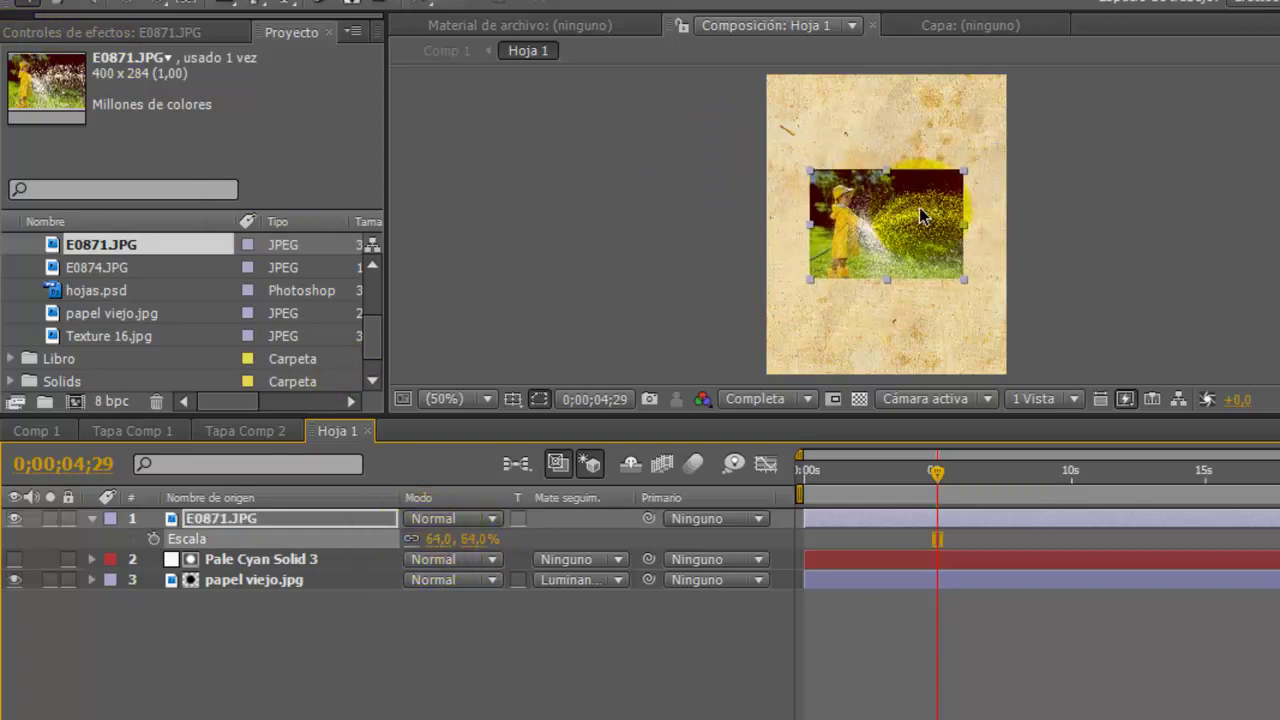
pyautogui.moveTo(924, 214); pyautogui.dragTo(930, 143)
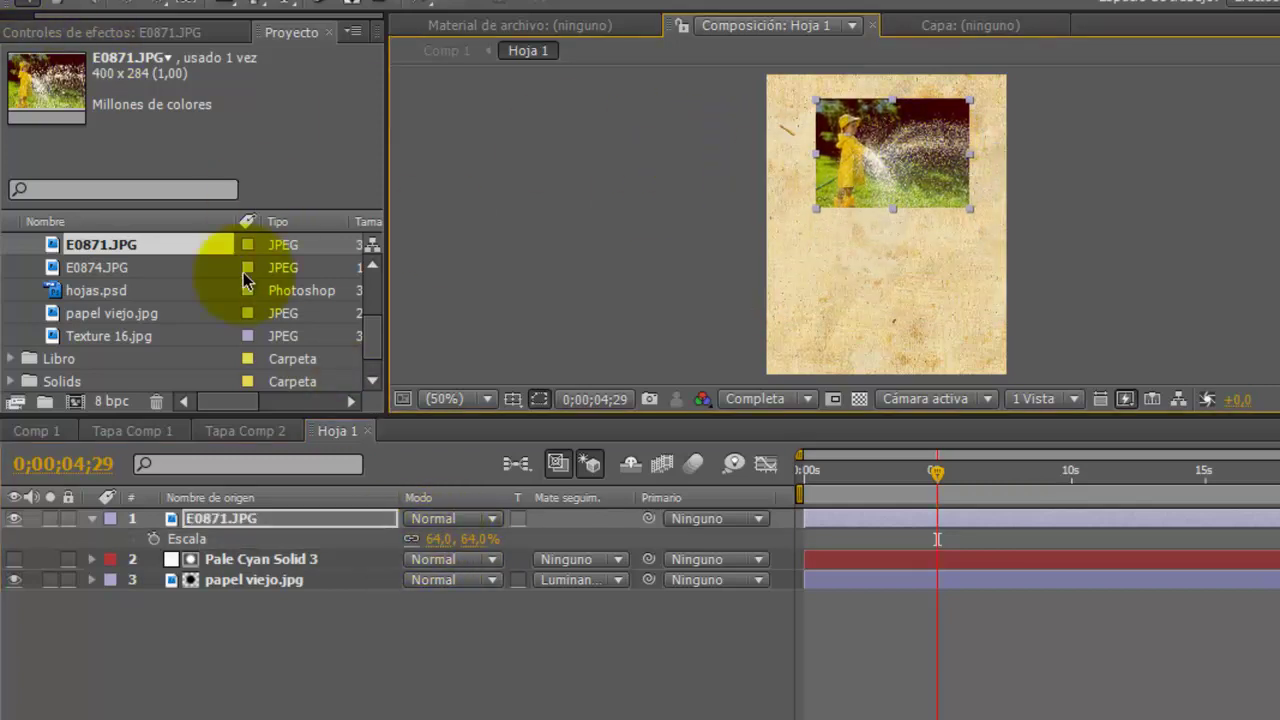
pyautogui.click(95, 268)
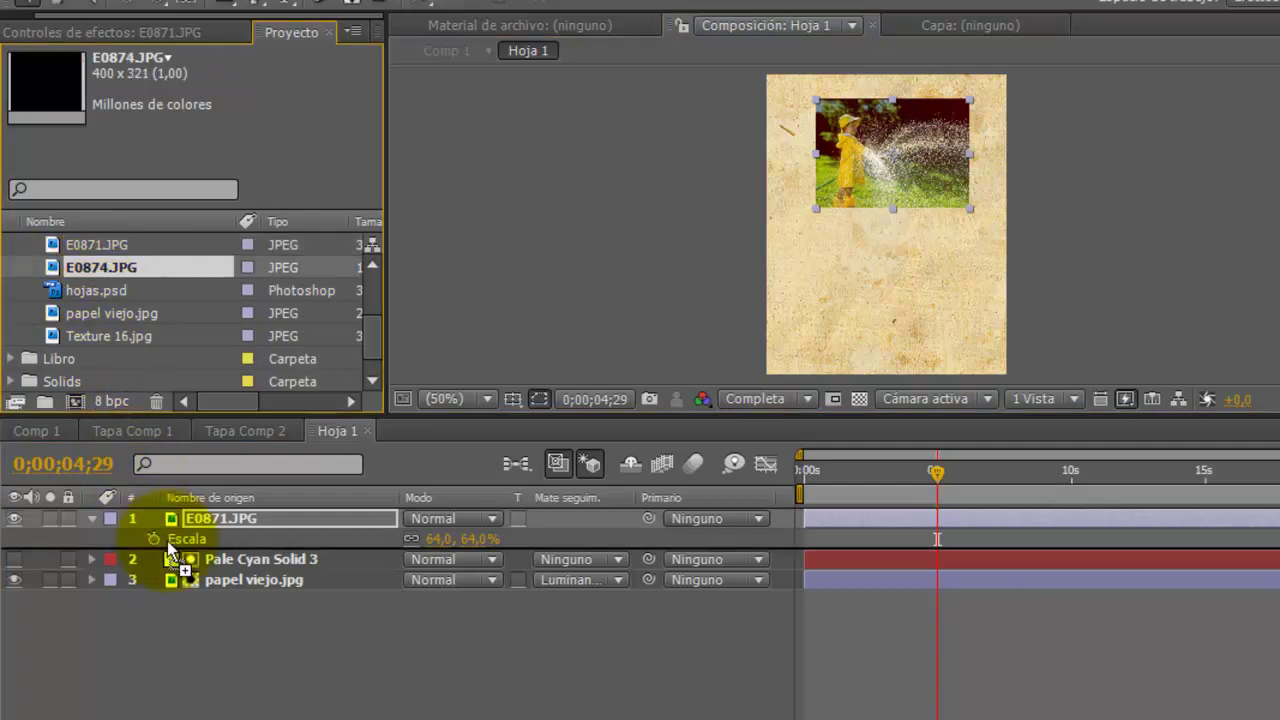
# Step: Add the E0874.JPG photo at 70% scale on the lower part of the page
pyautogui.moveTo(95, 272); pyautogui.dragTo(165, 549)
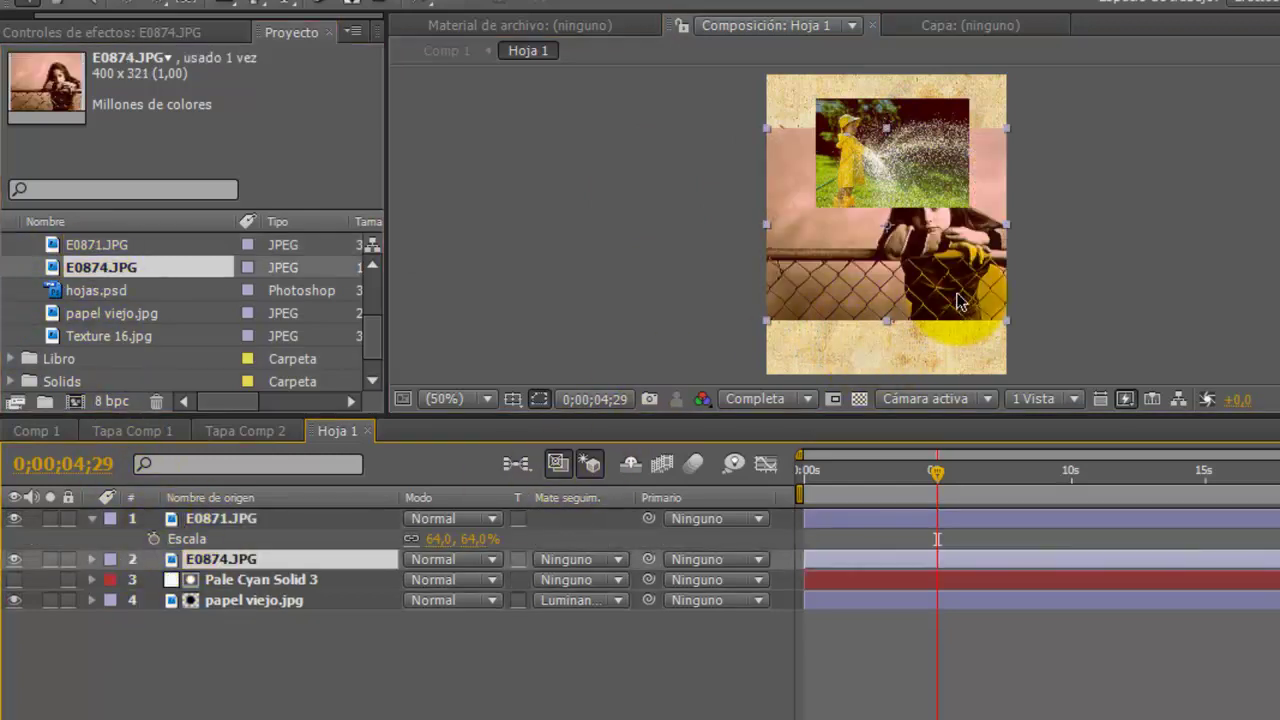
pyautogui.press('s')
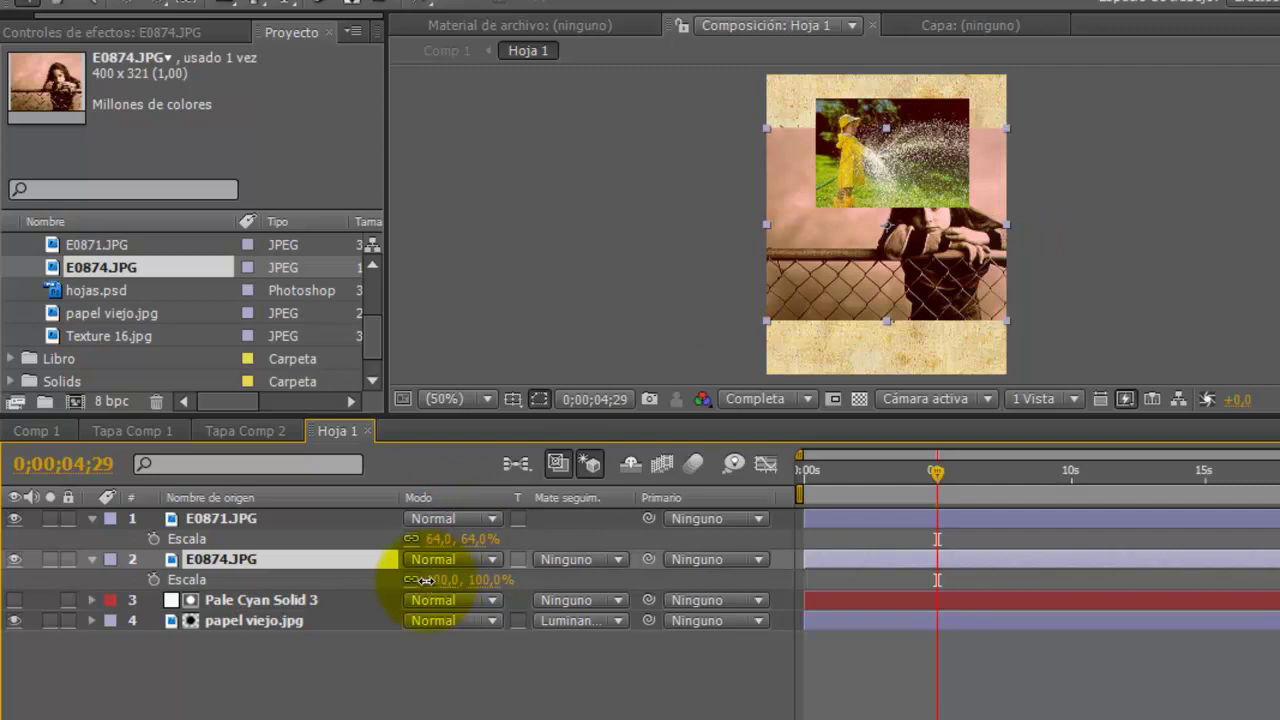
pyautogui.moveTo(425, 580); pyautogui.dragTo(395, 584)
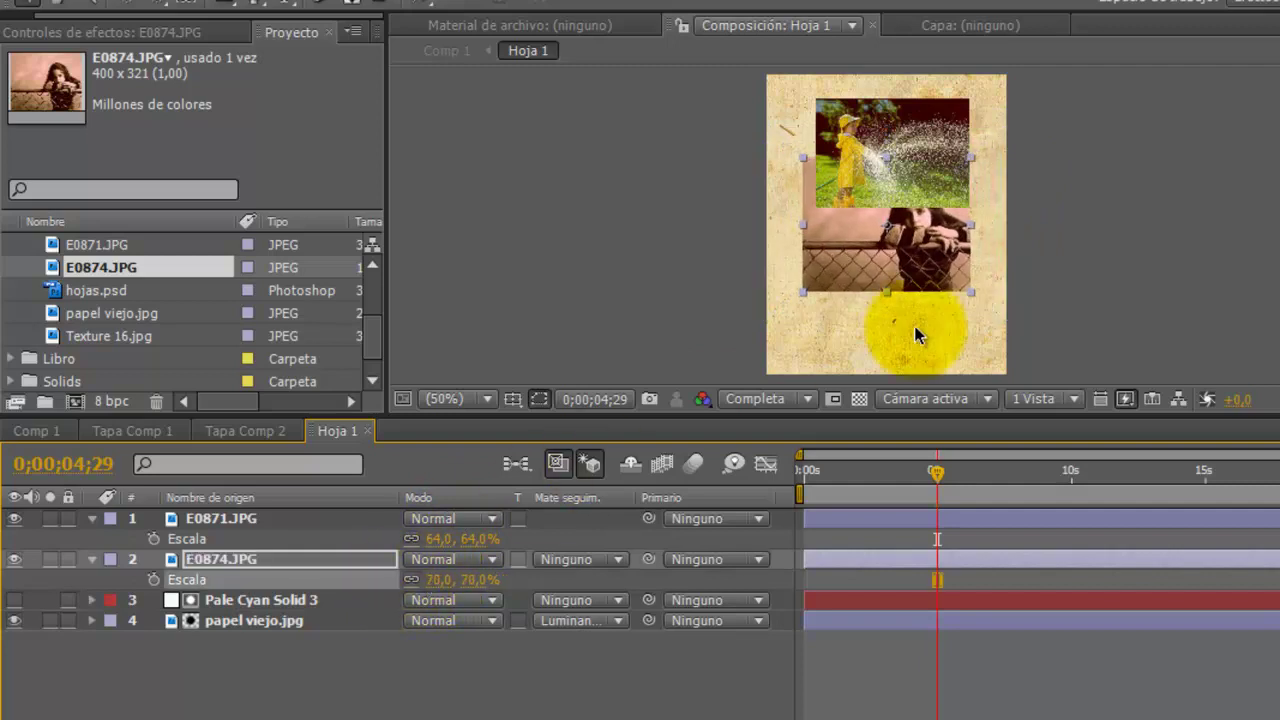
pyautogui.moveTo(915, 267); pyautogui.dragTo(922, 337)
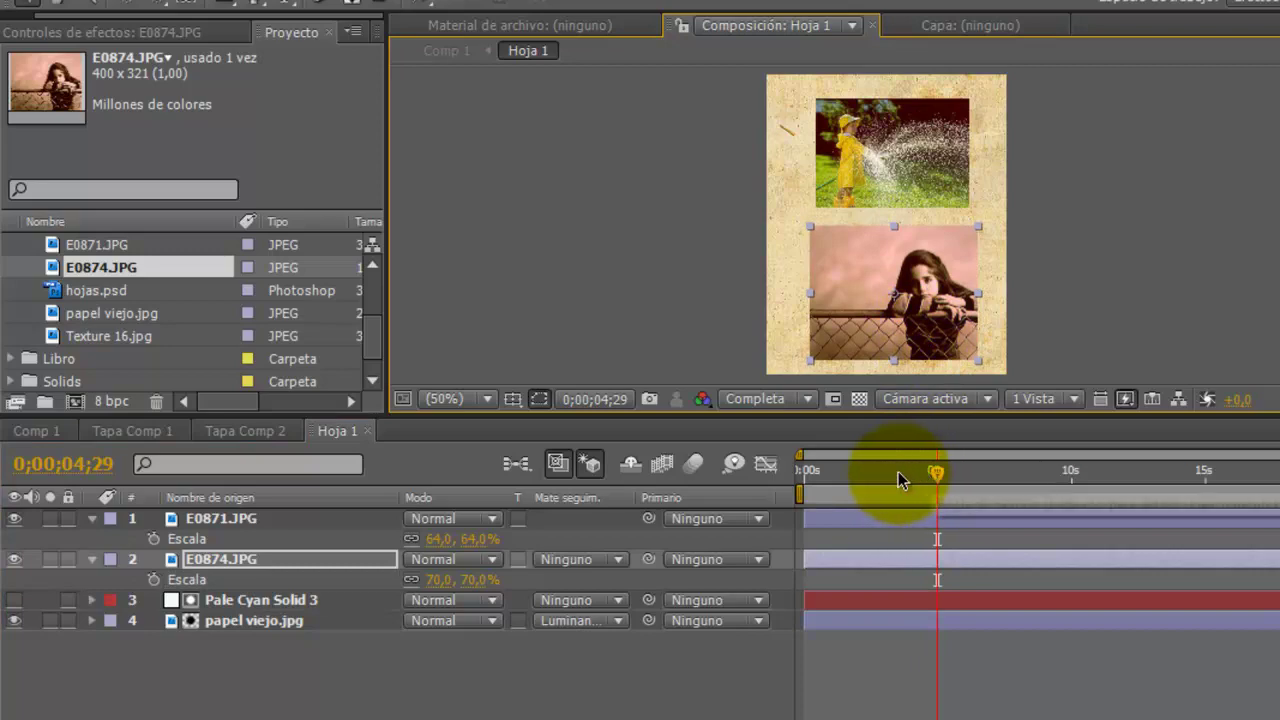
# Step: Return to Comp 1 and scrub to about 0;00;03;01 to see Hoja1's two photos on aged paper
pyautogui.click(28, 427)
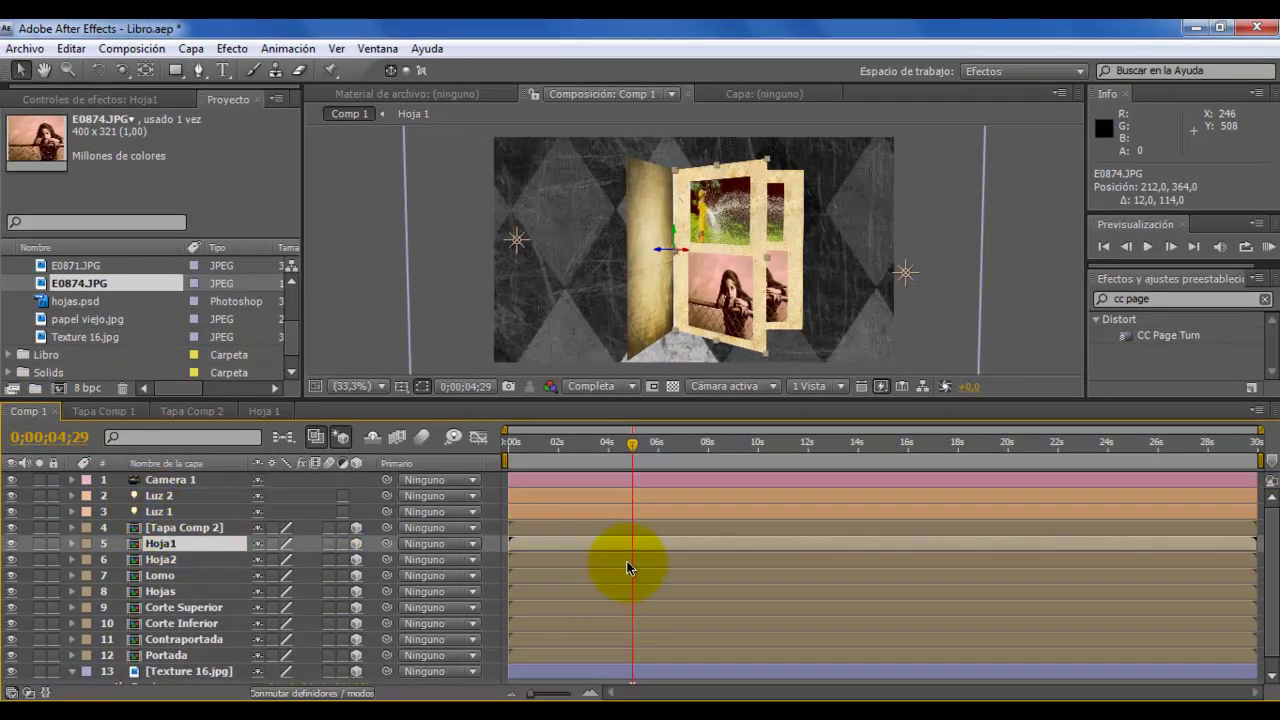
pyautogui.moveTo(633, 440)
pyautogui.mouseDown()
pyautogui.moveTo(554, 464)
pyautogui.moveTo(582, 459)
pyautogui.mouseUp()
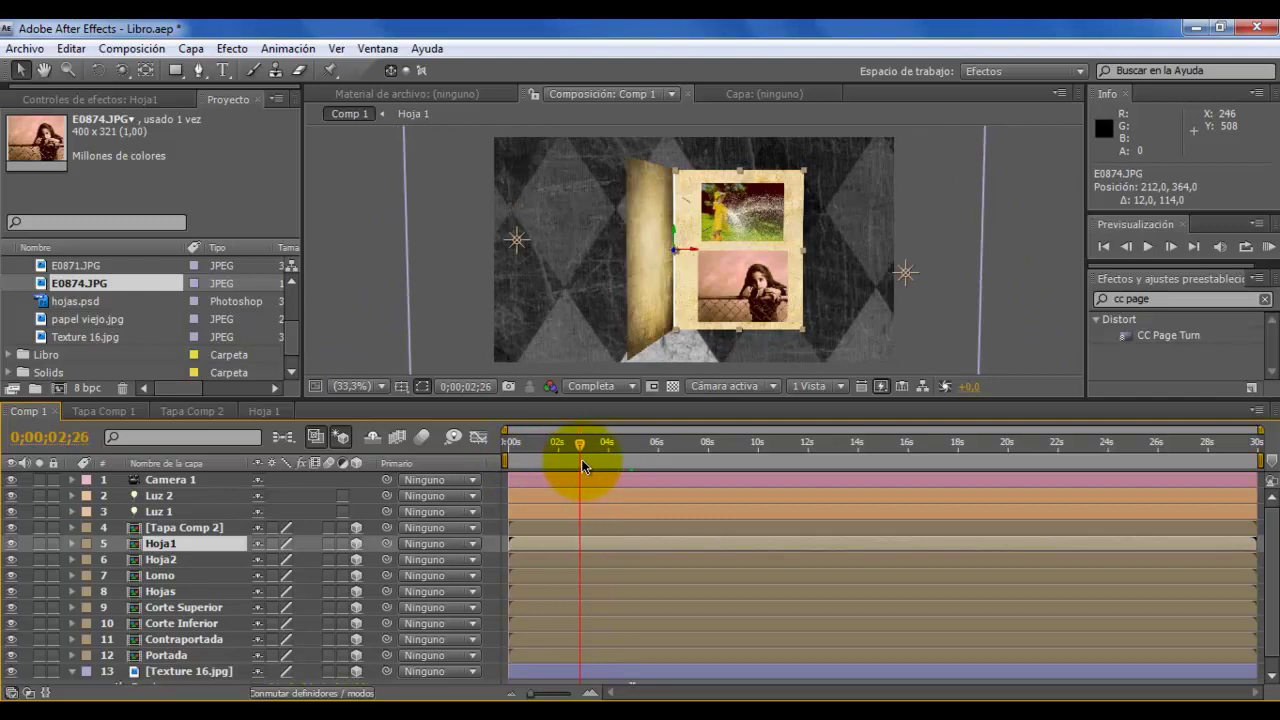
# Step: In Hoja 1, fade the E0871.JPG garden photo from 0% to 100% opacity between 2;18 and 2;29
pyautogui.doubleClick(141, 546)
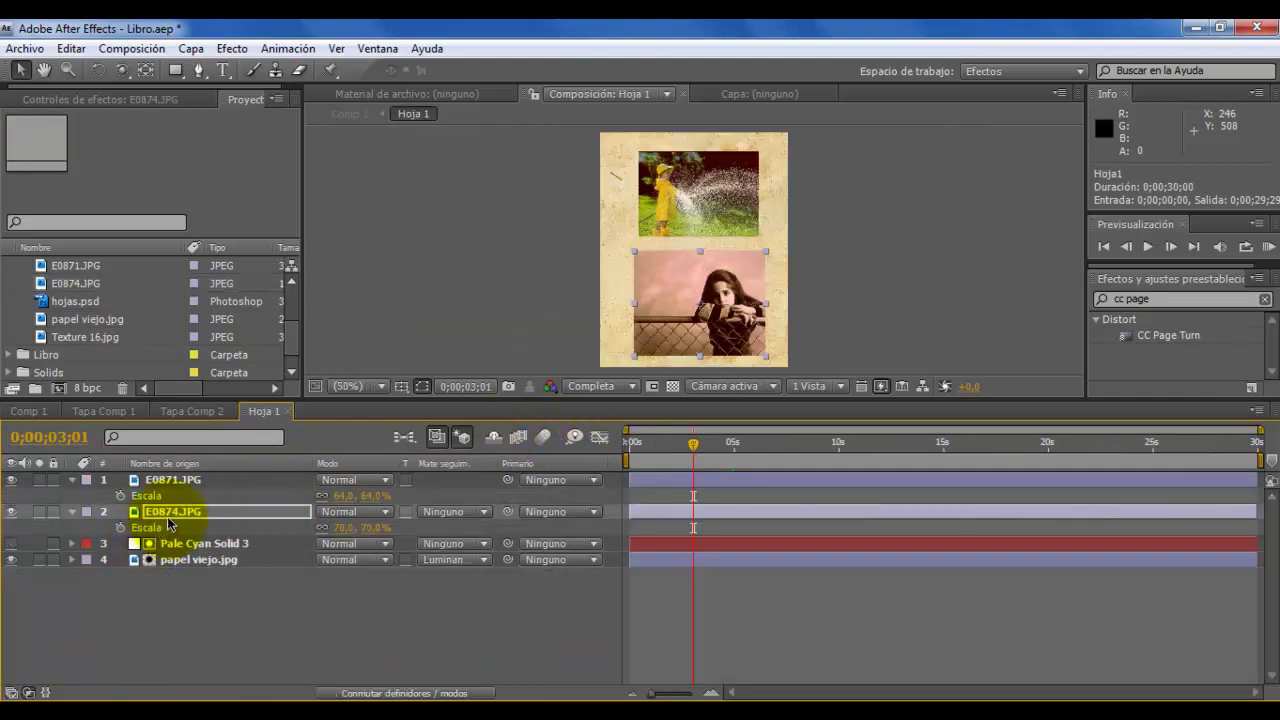
pyautogui.click(188, 481)
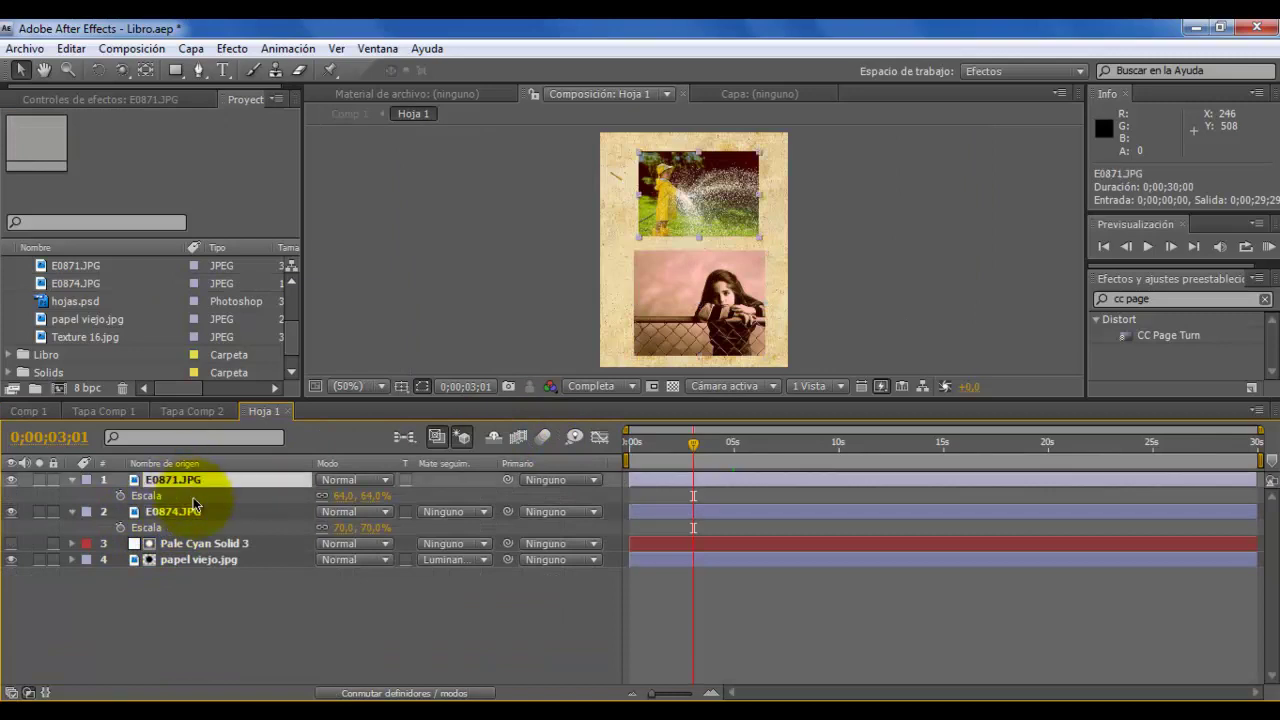
pyautogui.press('t')
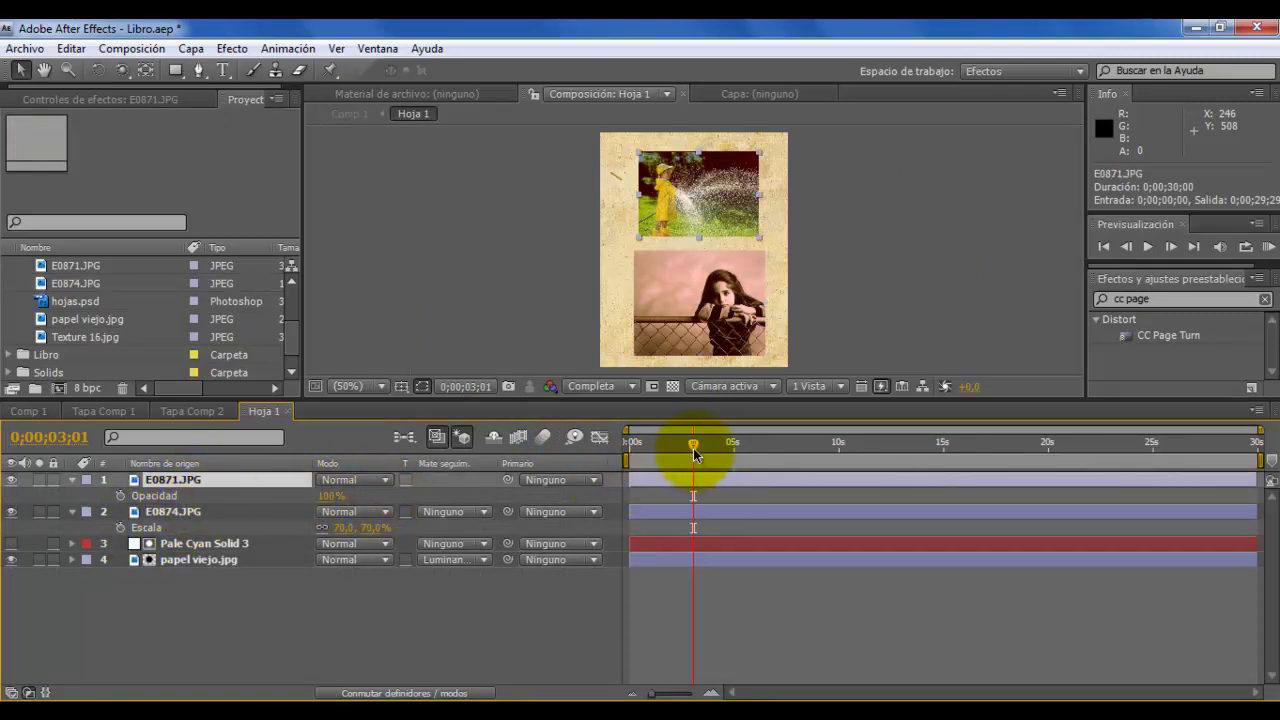
pyautogui.moveTo(693, 450); pyautogui.dragTo(687, 450)
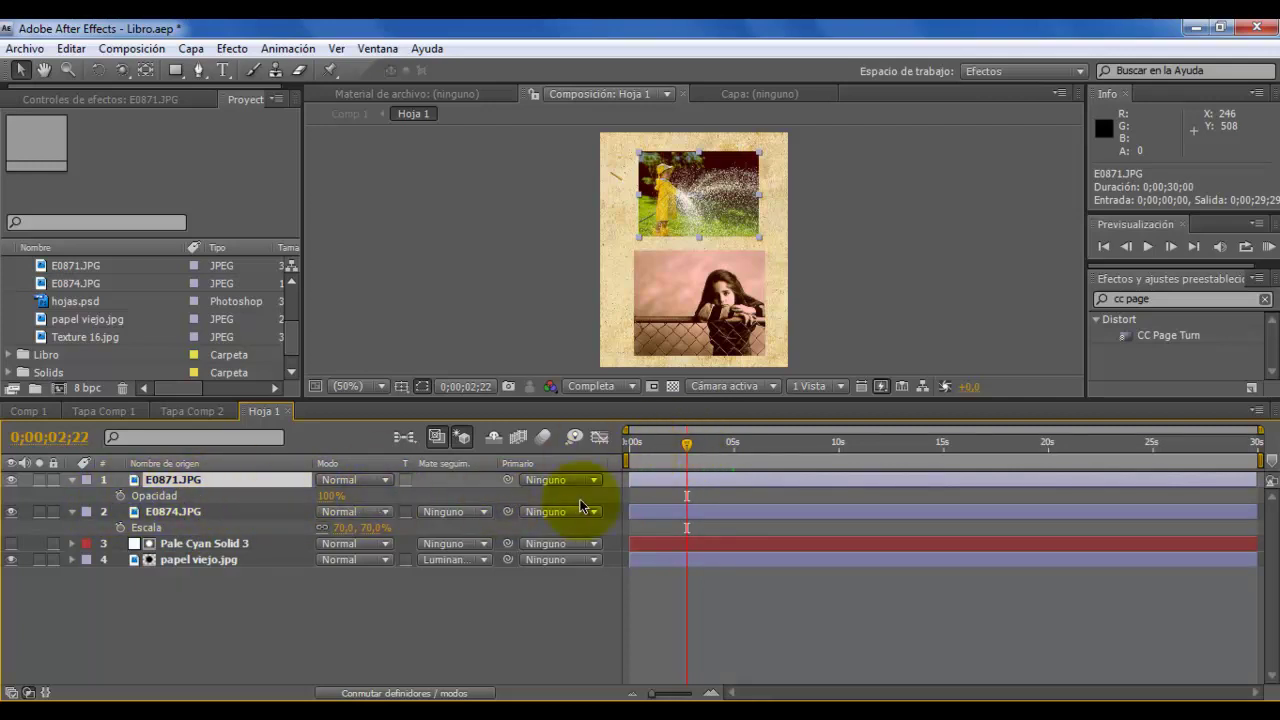
pyautogui.moveTo(687, 450); pyautogui.dragTo(691, 450)
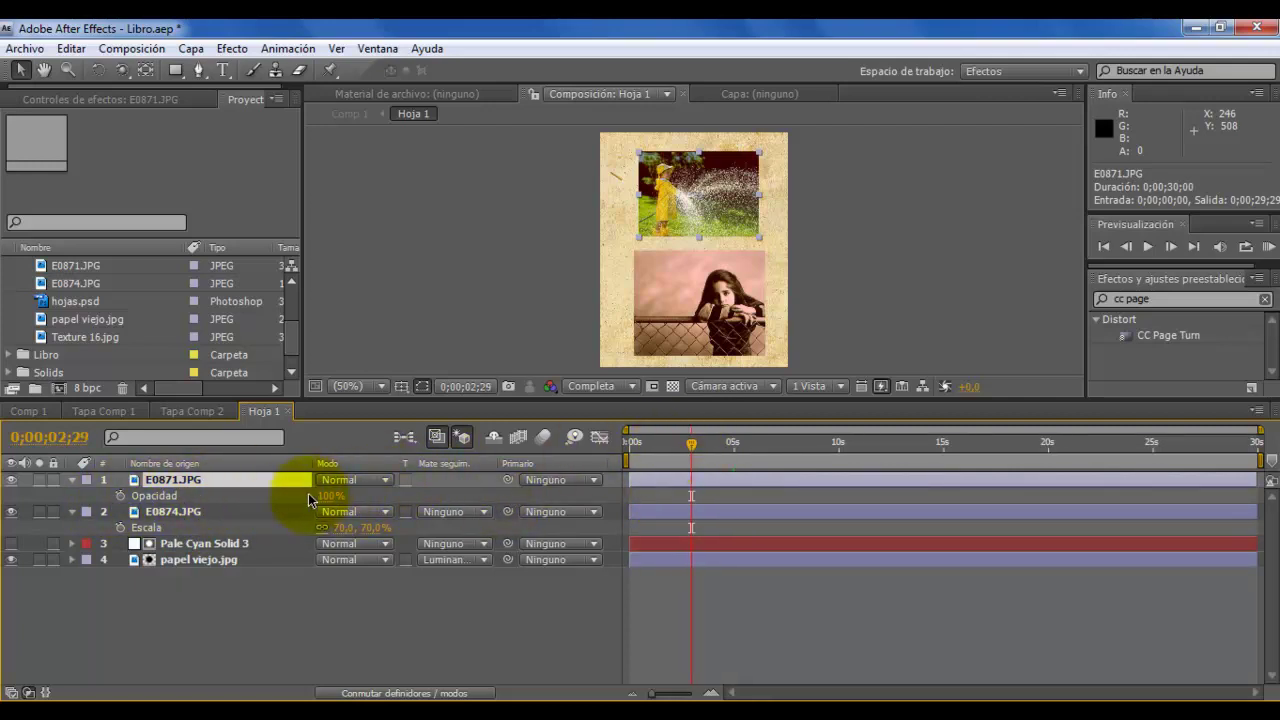
pyautogui.click(120, 496)
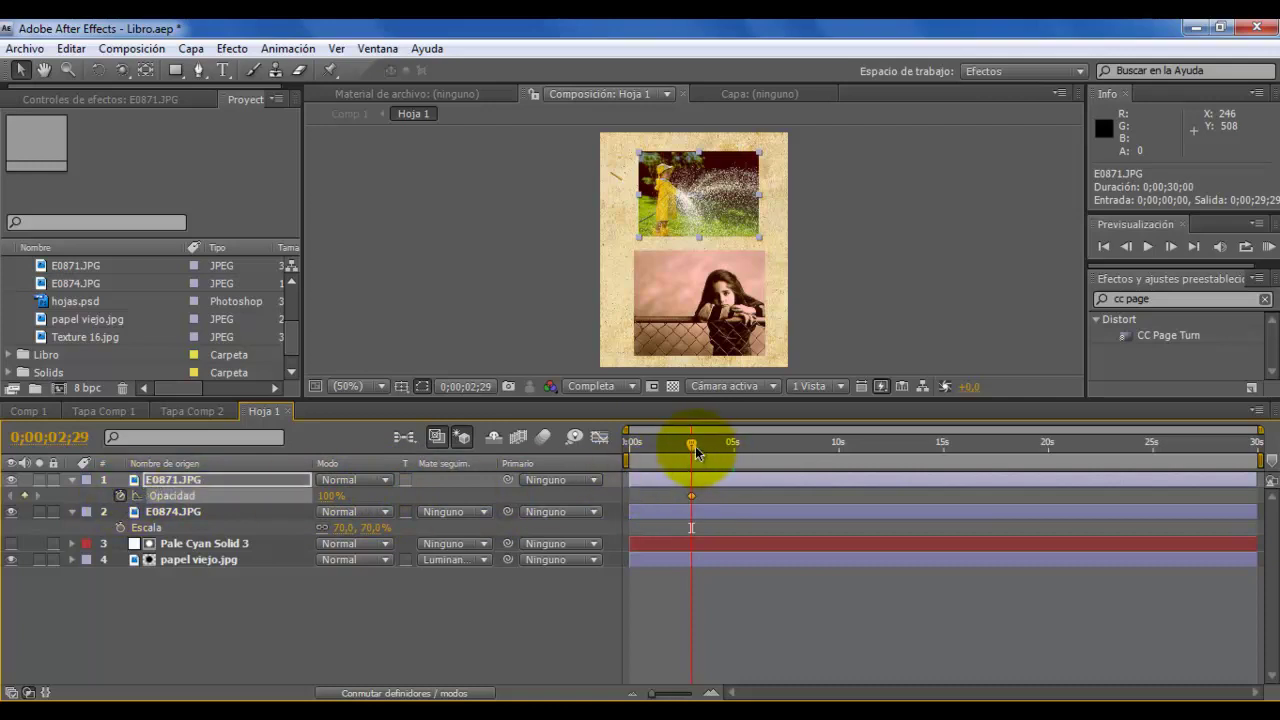
pyautogui.moveTo(691, 451); pyautogui.dragTo(684, 444)
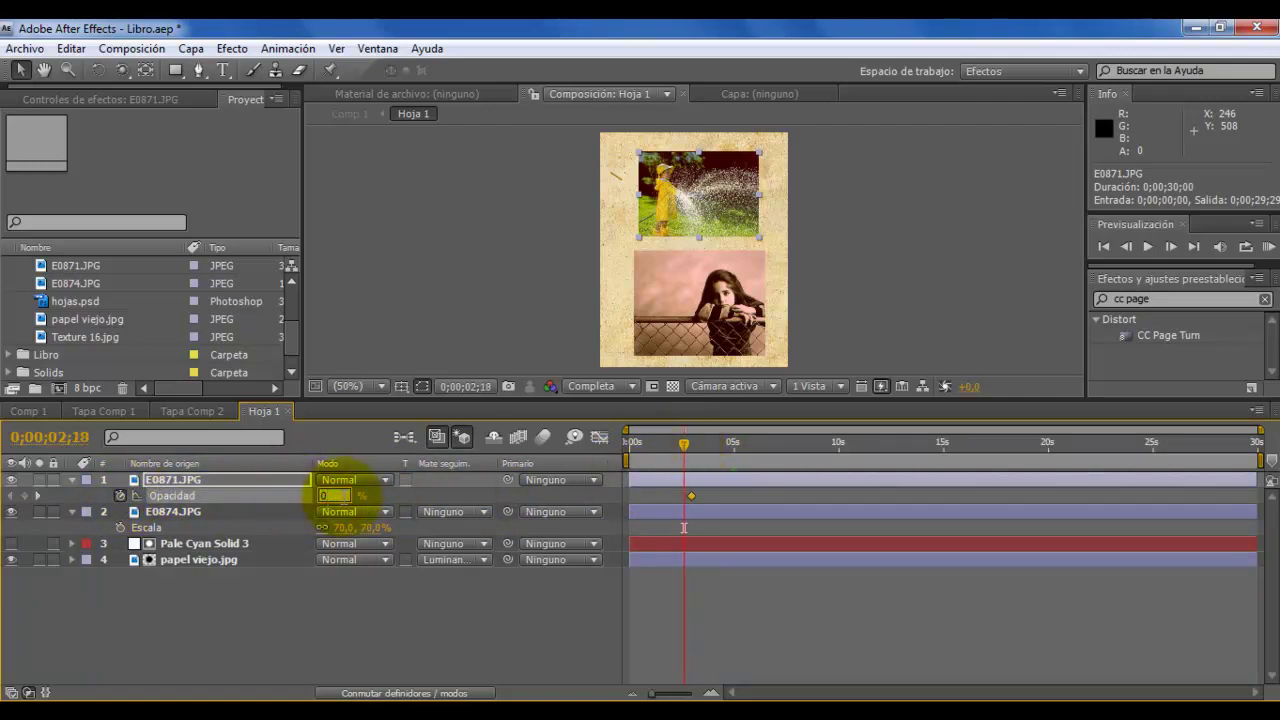
pyautogui.click(332, 585)
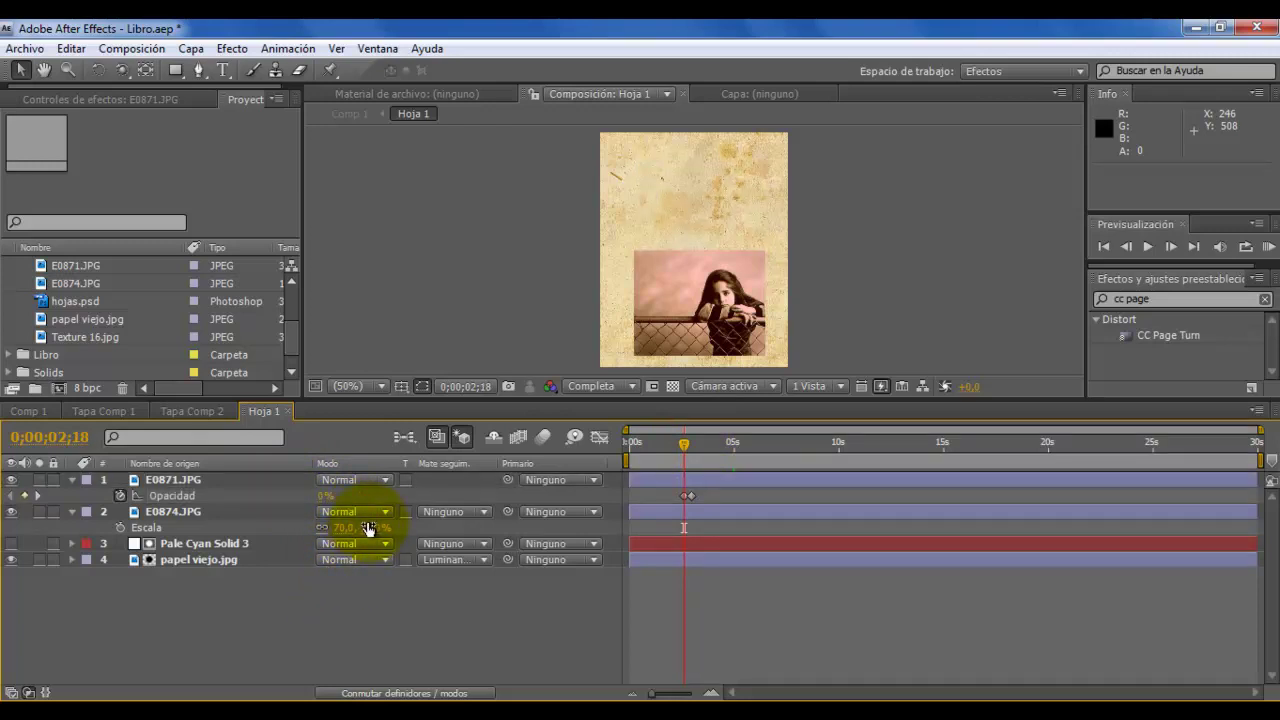
# Step: Fade the E0874.JPG girl photo from 0% to 100% between 3;14 and 3;24, then play back both fades
pyautogui.click(176, 514)
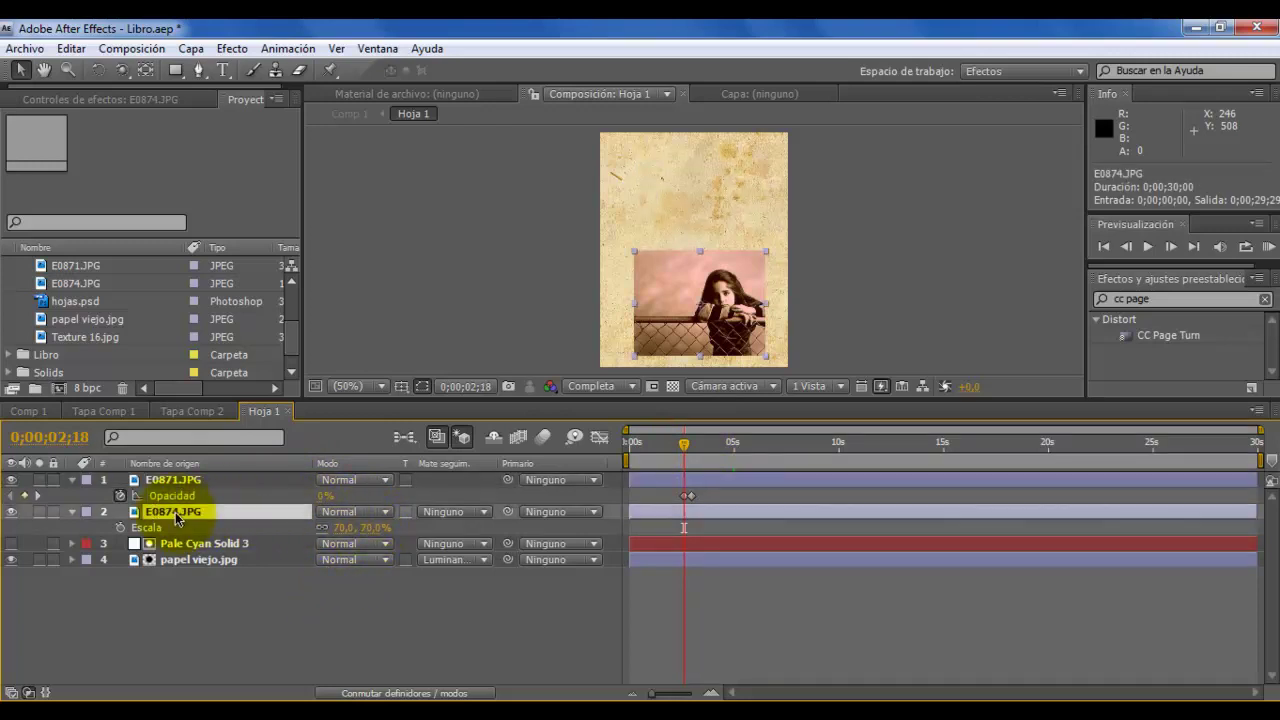
pyautogui.press('t')
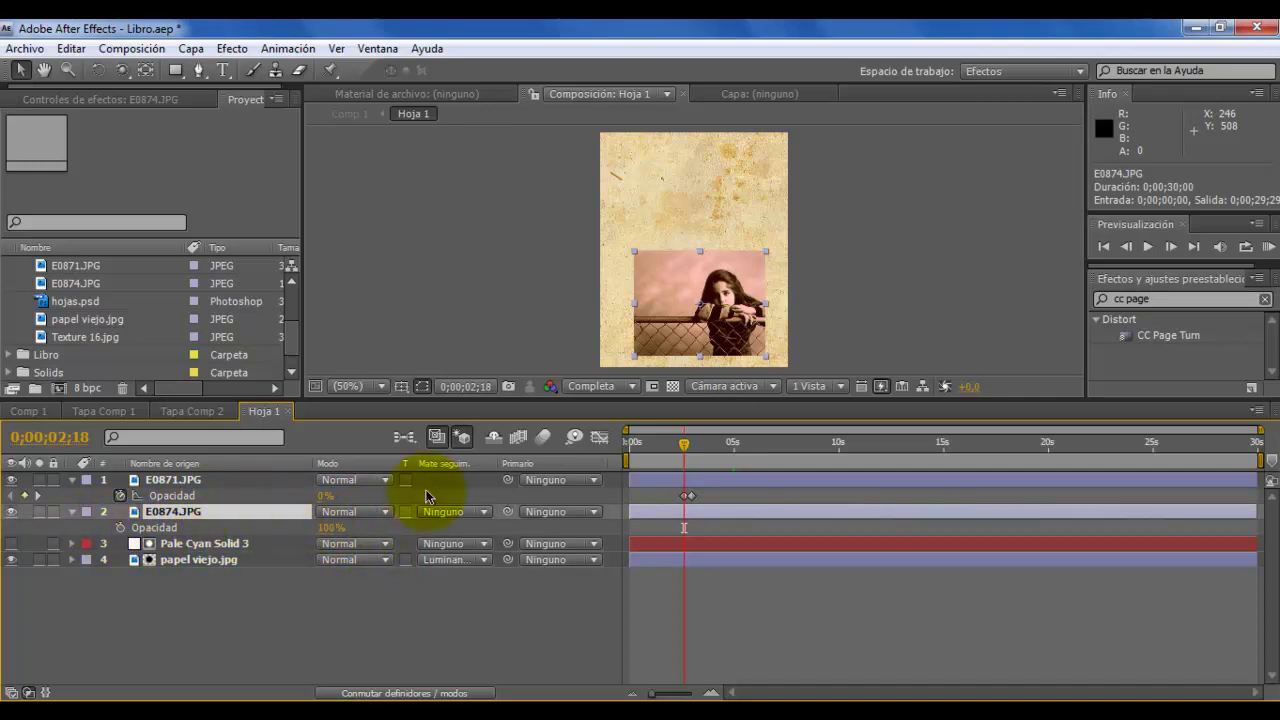
pyautogui.moveTo(684, 447); pyautogui.dragTo(709, 450)
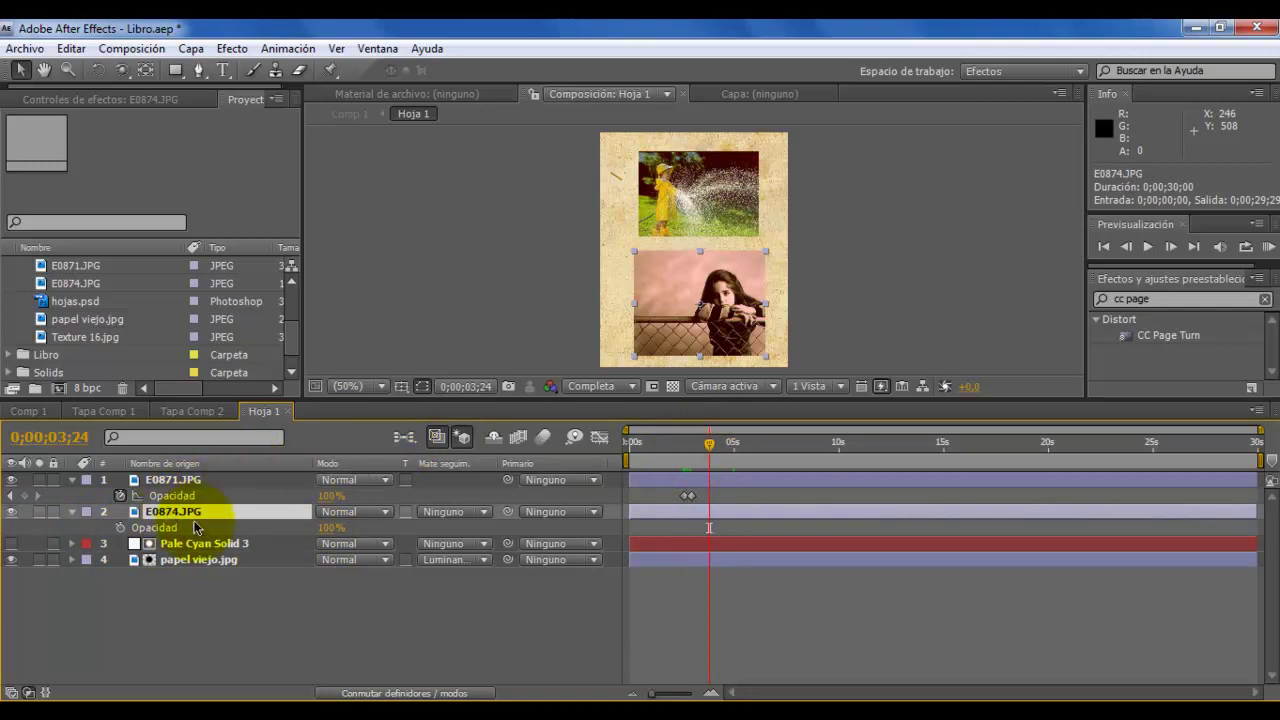
pyautogui.click(119, 527)
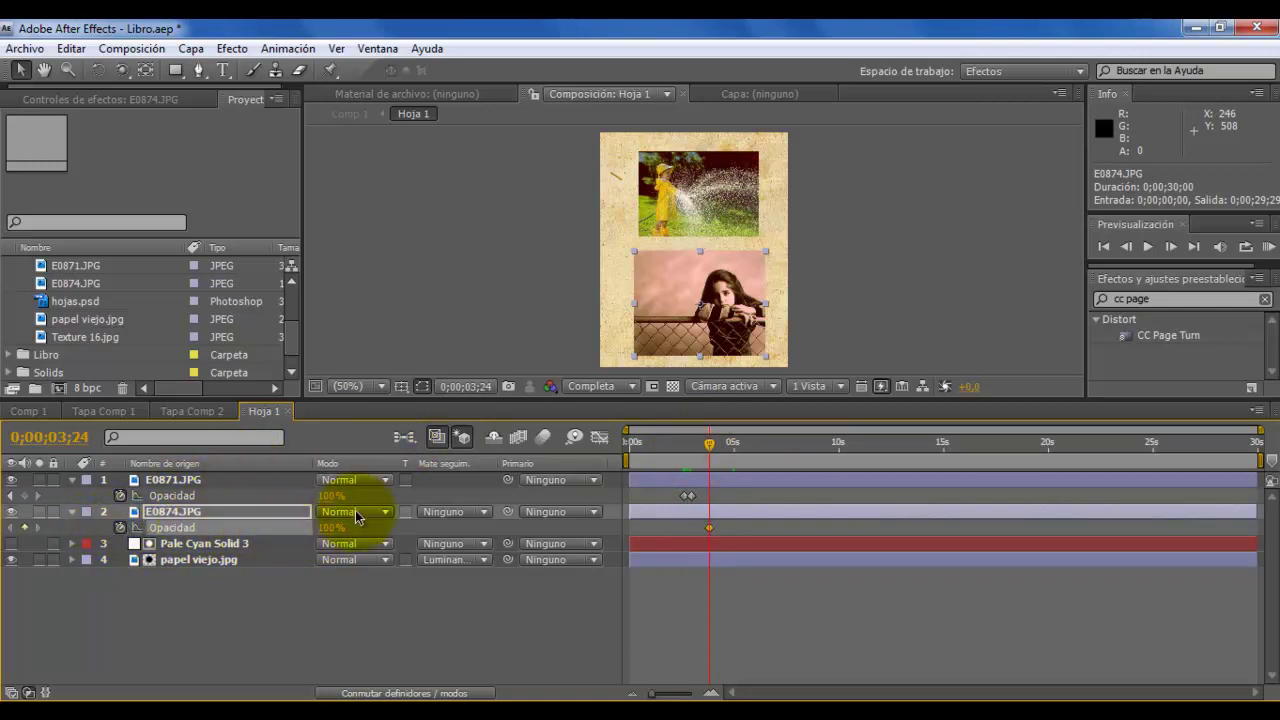
pyautogui.moveTo(709, 447); pyautogui.dragTo(702, 447)
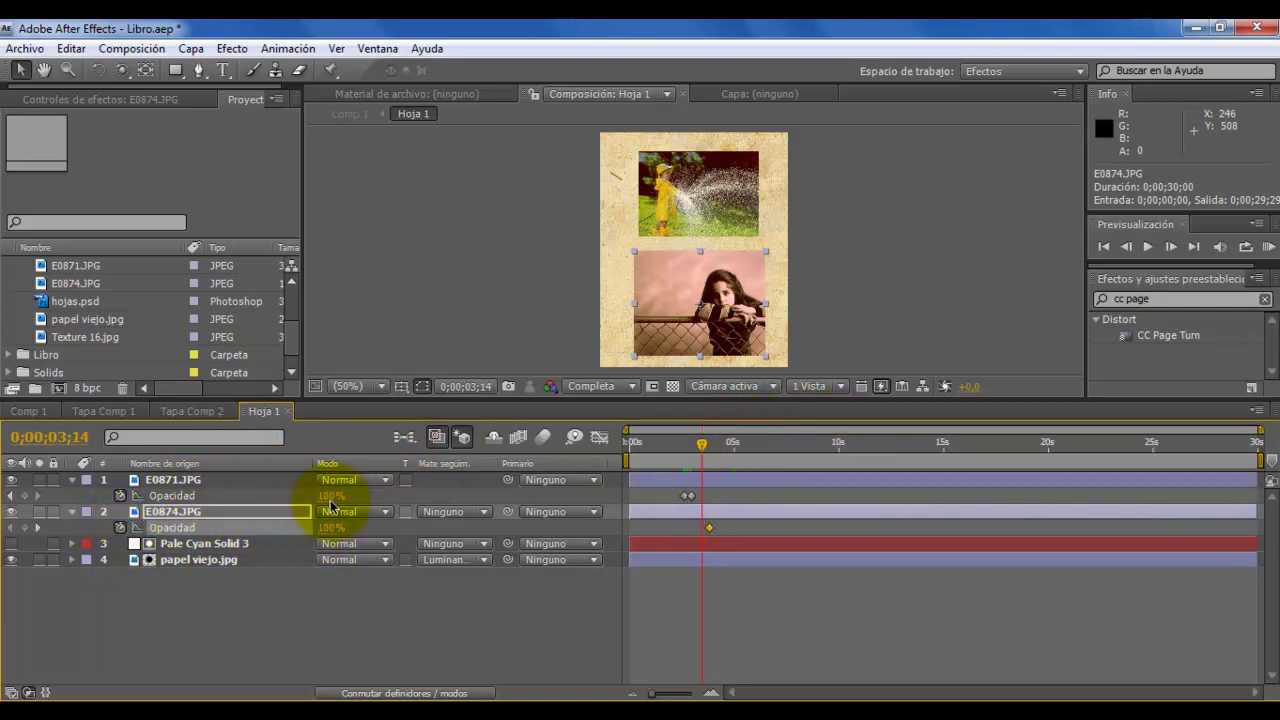
pyautogui.moveTo(332, 527); pyautogui.dragTo(214, 523)
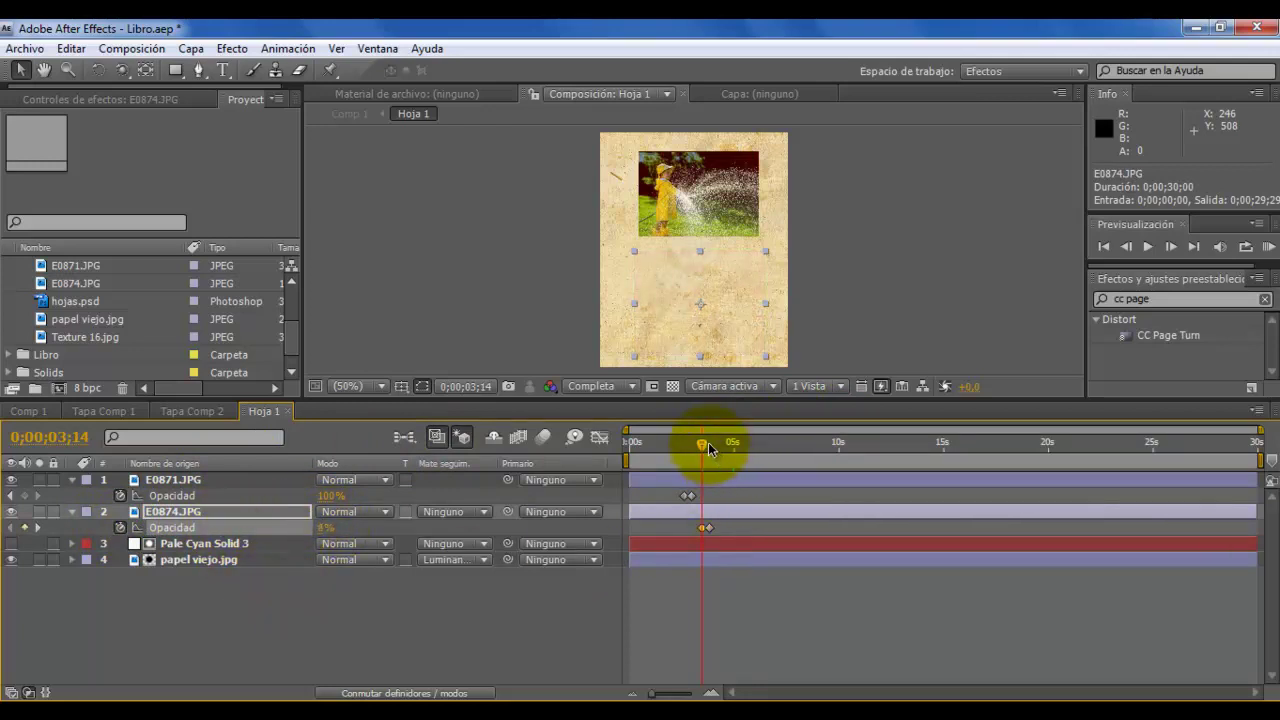
pyautogui.moveTo(708, 442); pyautogui.dragTo(660, 443)
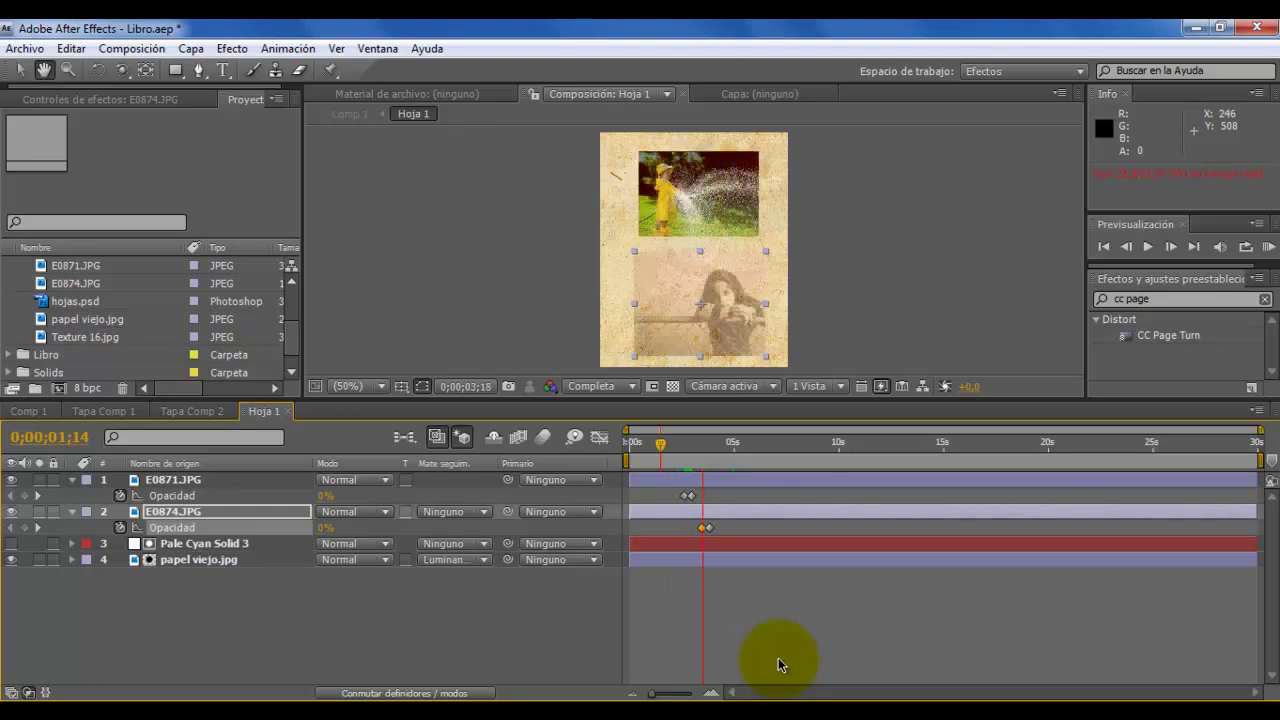
pyautogui.press('space')
pyautogui.click(30, 409)
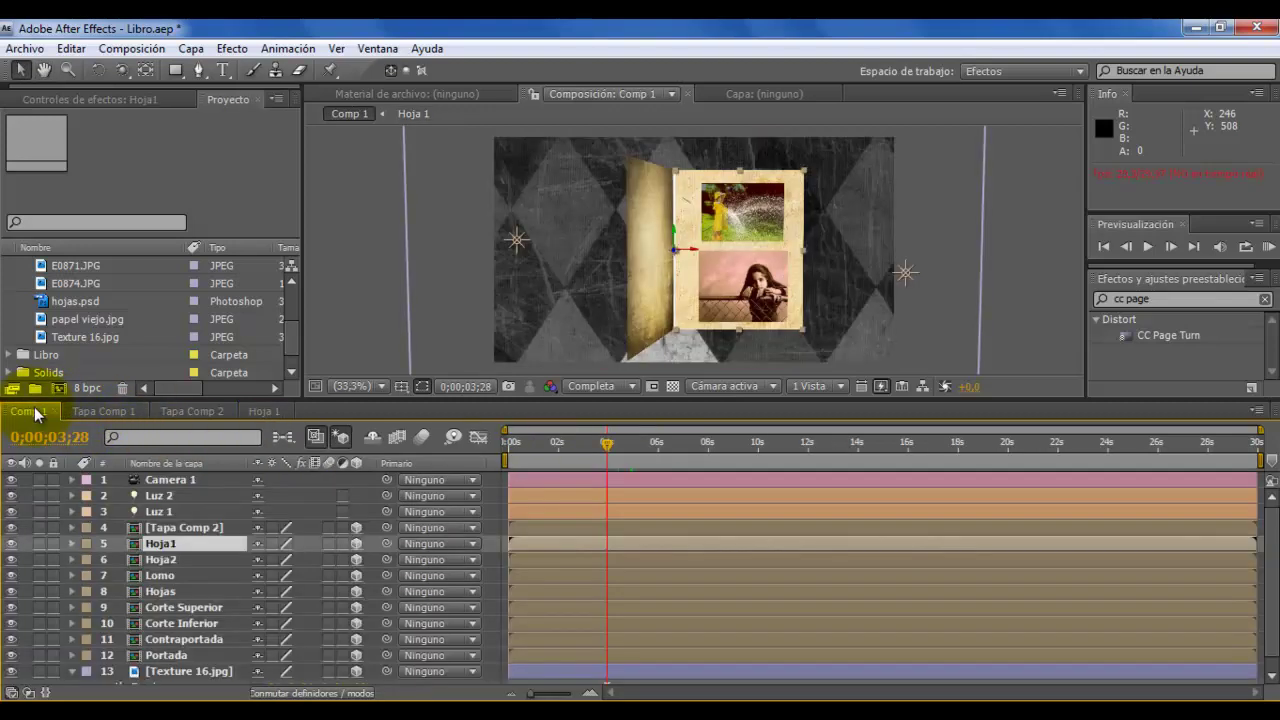
pyautogui.moveTo(607, 449); pyautogui.dragTo(556, 451)
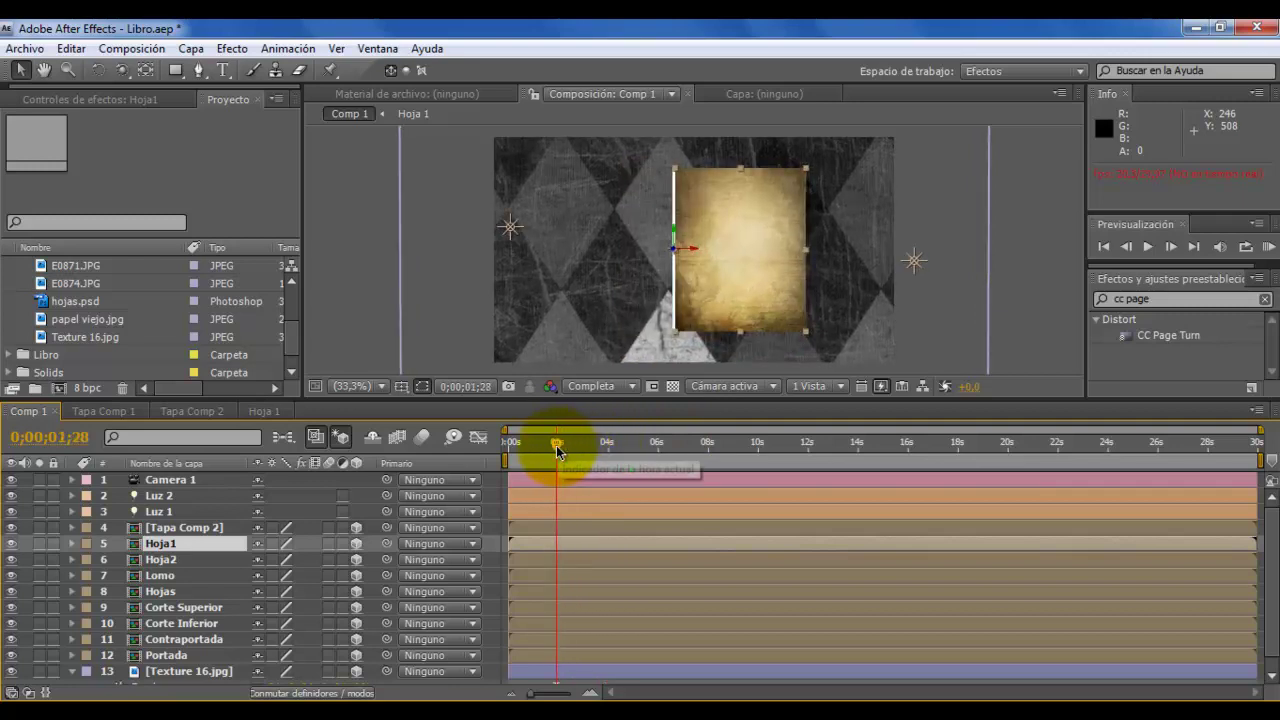
pyautogui.press('space')
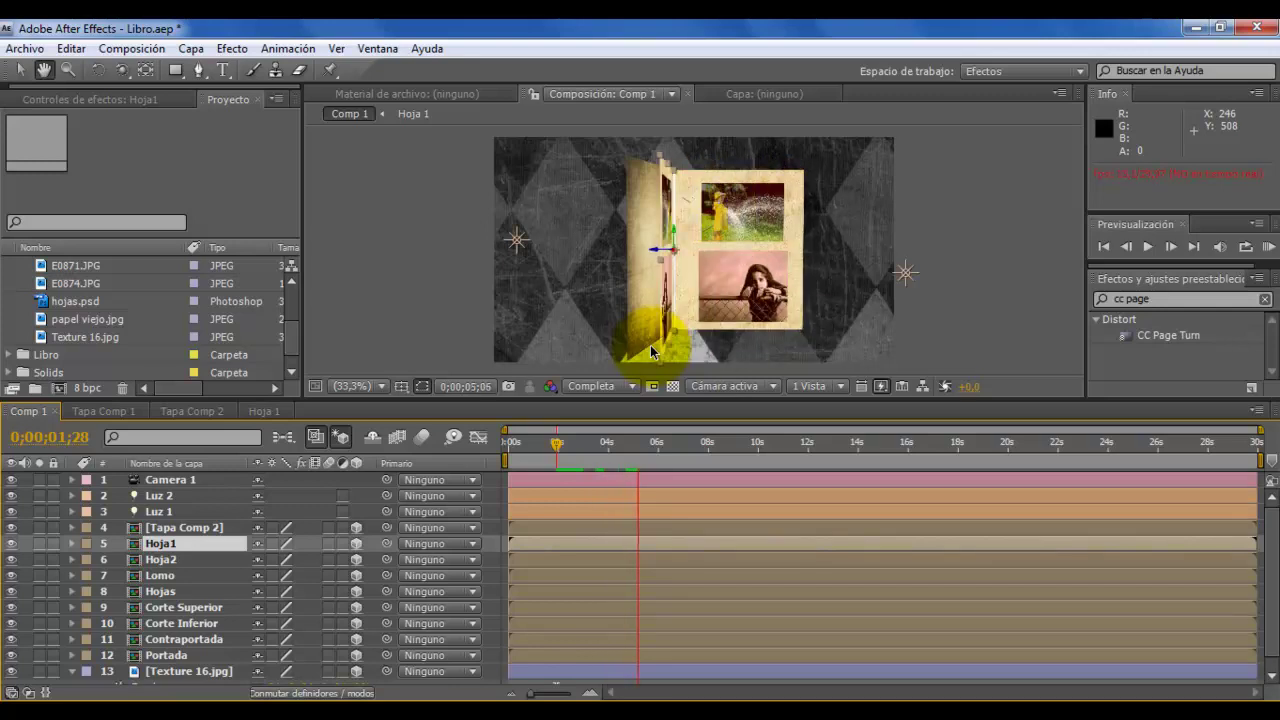
pyautogui.moveTo(667, 445)
pyautogui.mouseDown()
pyautogui.moveTo(718, 452)
pyautogui.moveTo(687, 453)
pyautogui.mouseUp()
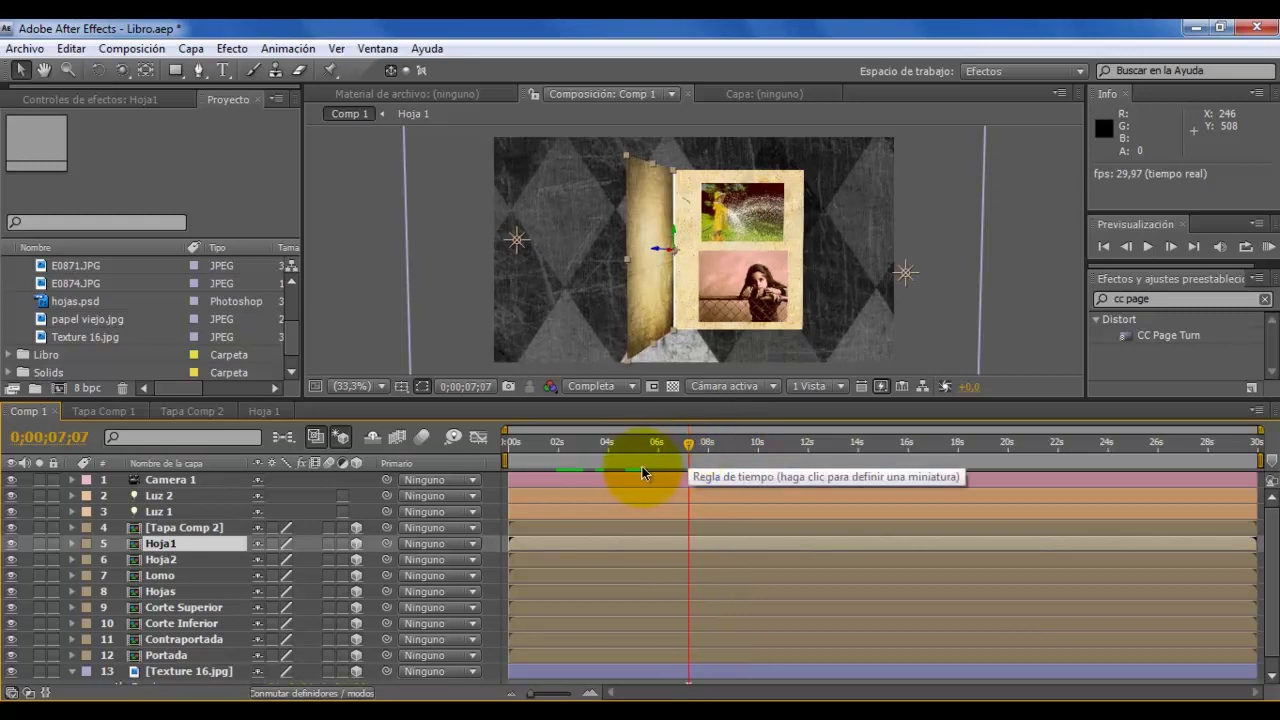
pyautogui.click(694, 247)
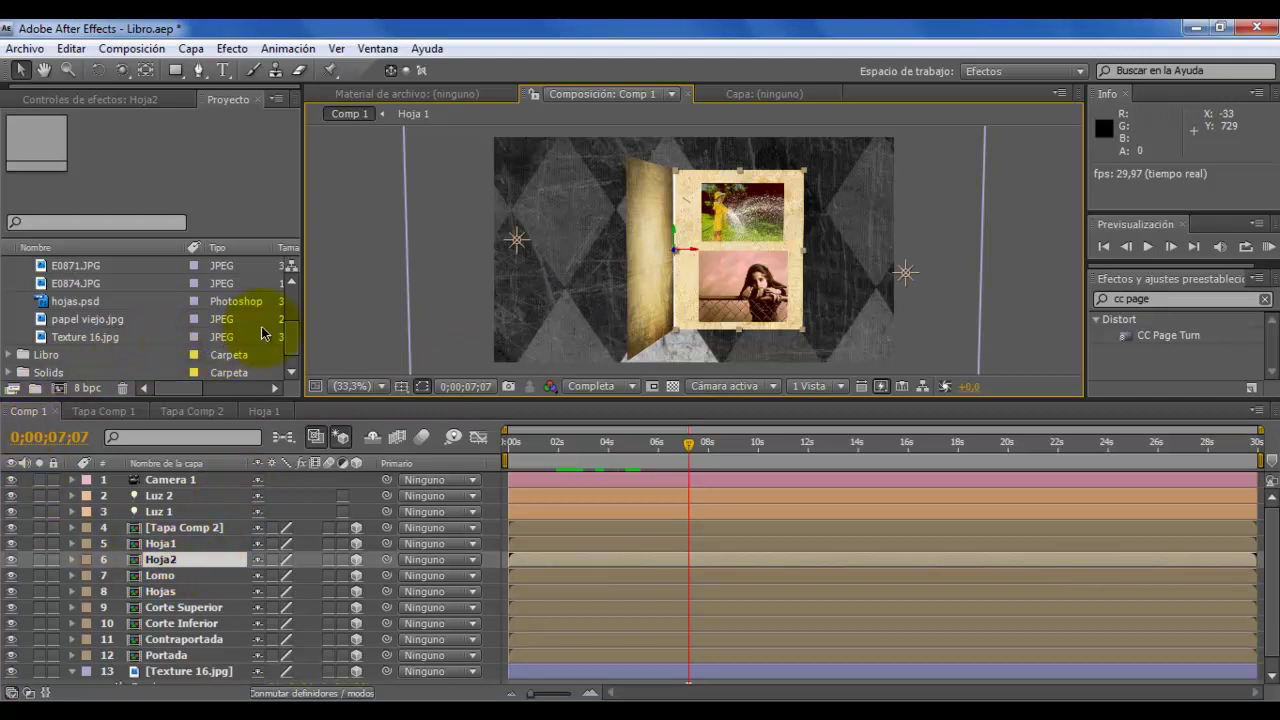
# Step: Expand the Libro folder and inspect the Tapa Comp 1 and Tapa Comp 2 compositions
pyautogui.moveTo(296, 332); pyautogui.dragTo(296, 342)
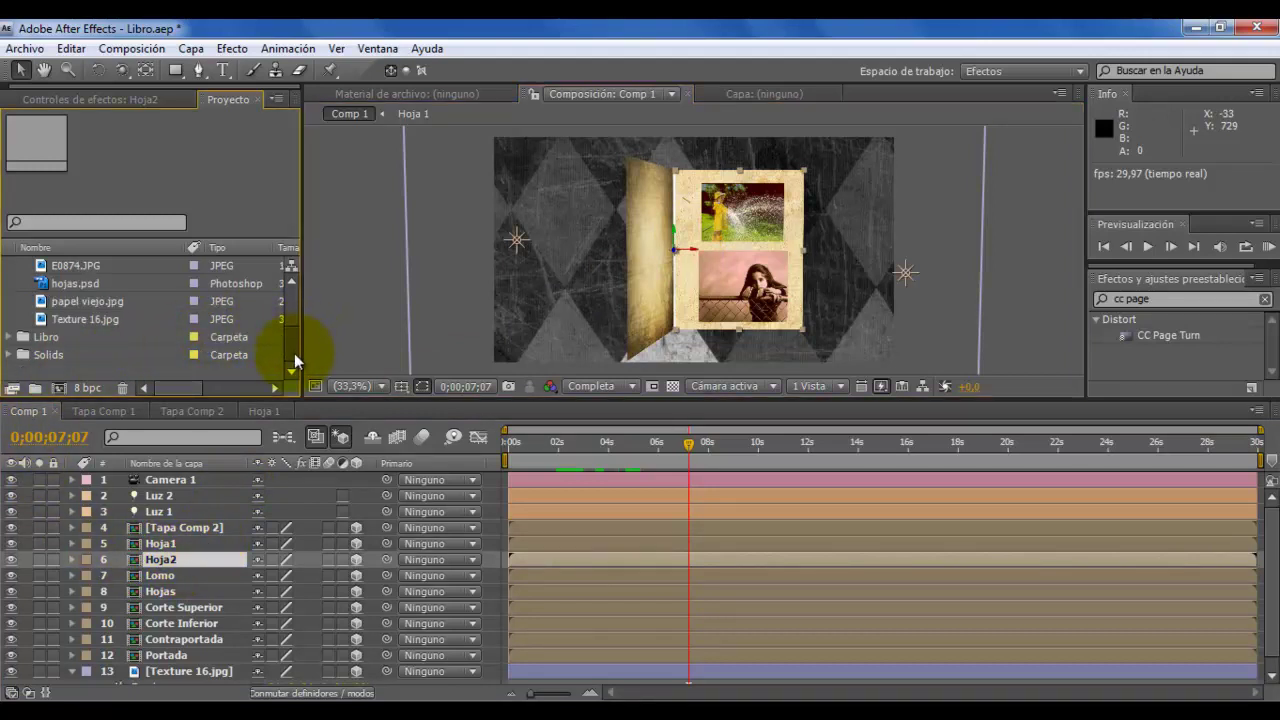
pyautogui.click(9, 337)
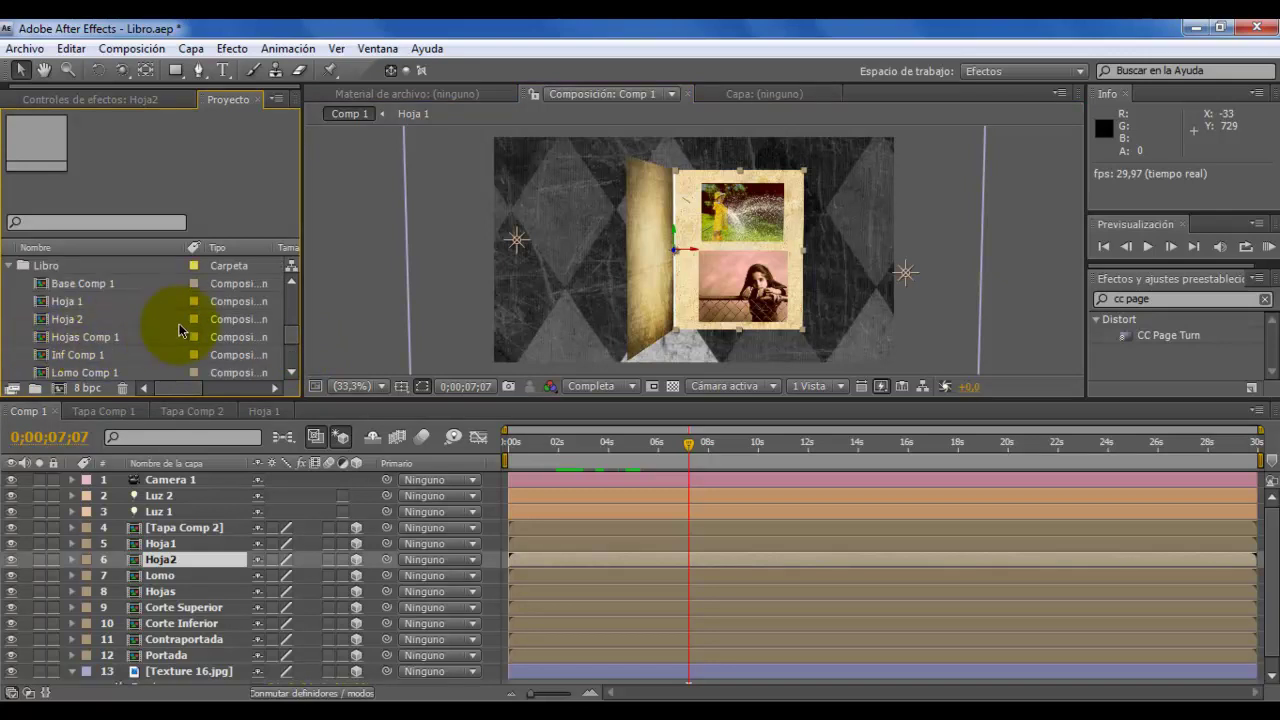
pyautogui.moveTo(293, 333); pyautogui.dragTo(293, 348)
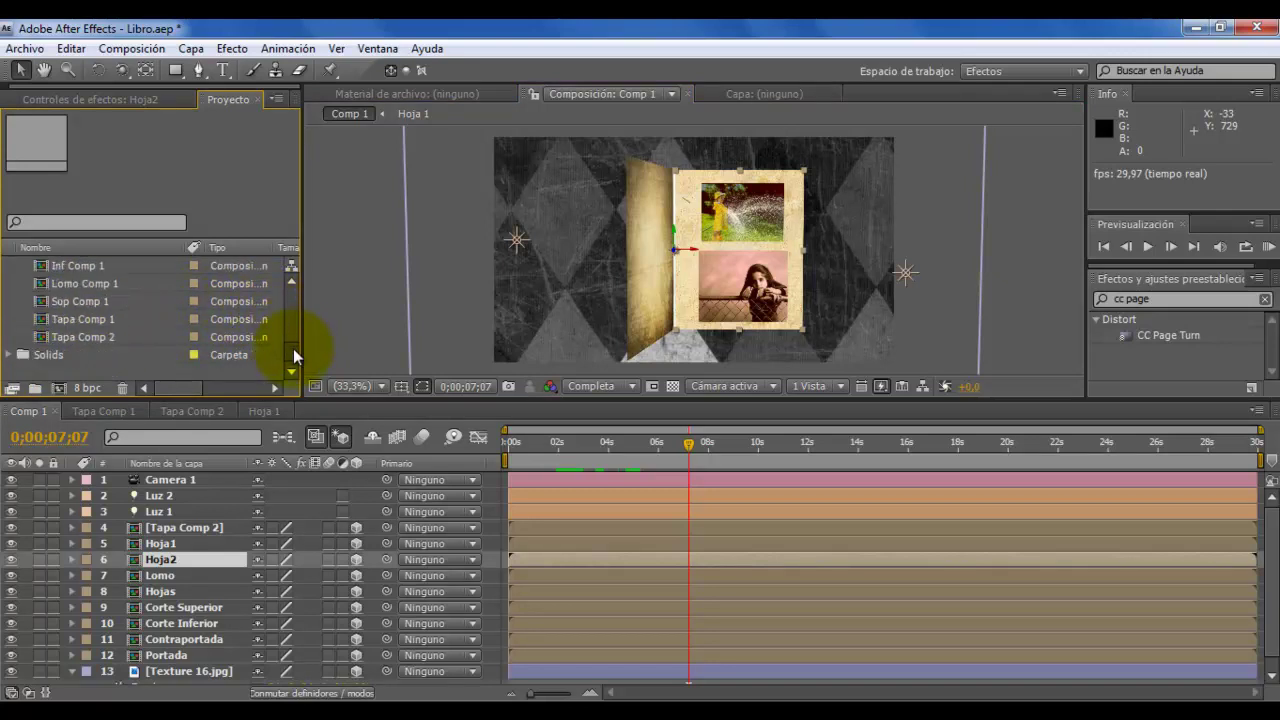
pyautogui.click(62, 323)
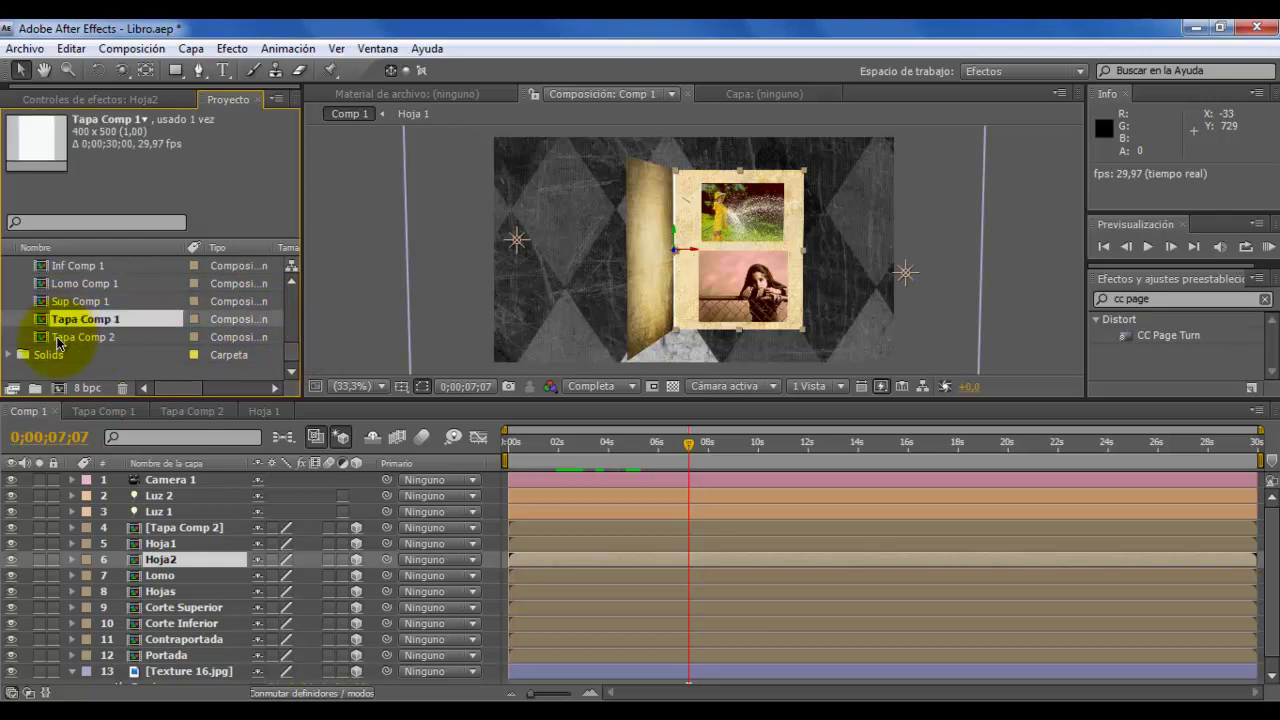
pyautogui.click(58, 338)
pyautogui.scroll(2, 60, 325)
# Step: Replace the Hoja2 layer's source with the Hoja 2 composition and open it
pyautogui.click(67, 322)
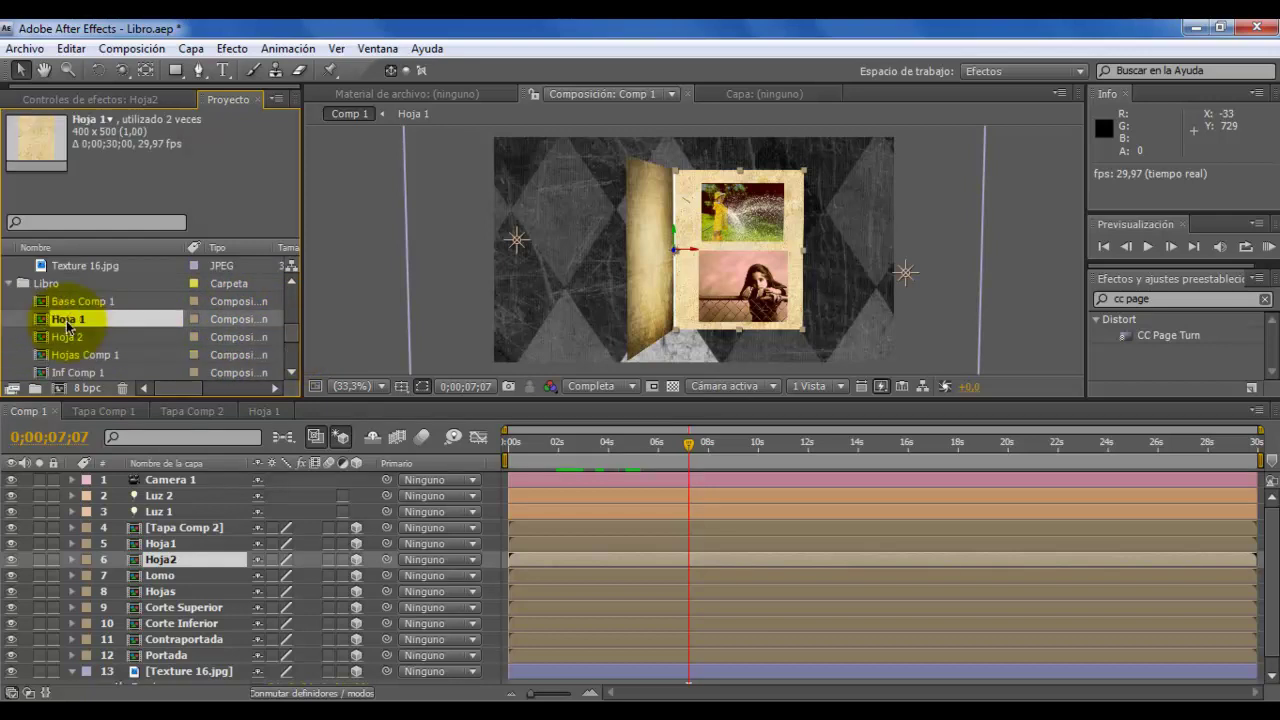
pyautogui.click(61, 340)
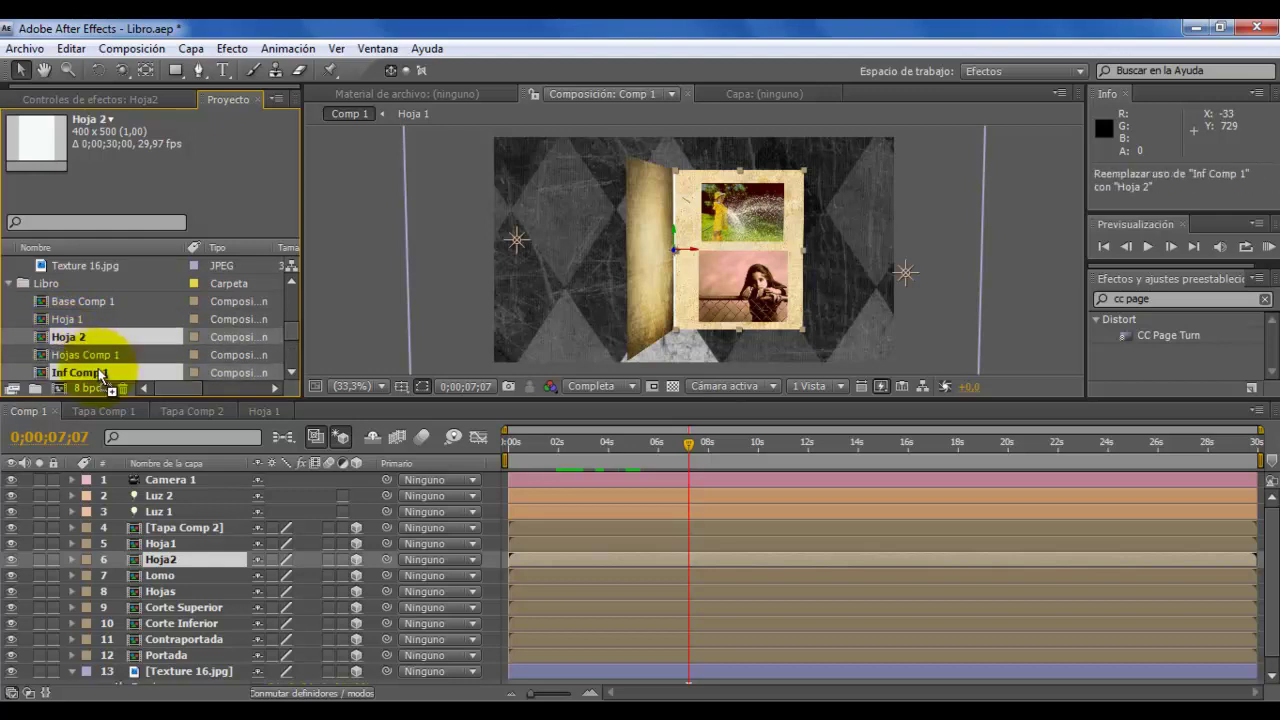
pyautogui.moveTo(60, 343); pyautogui.dragTo(174, 560)
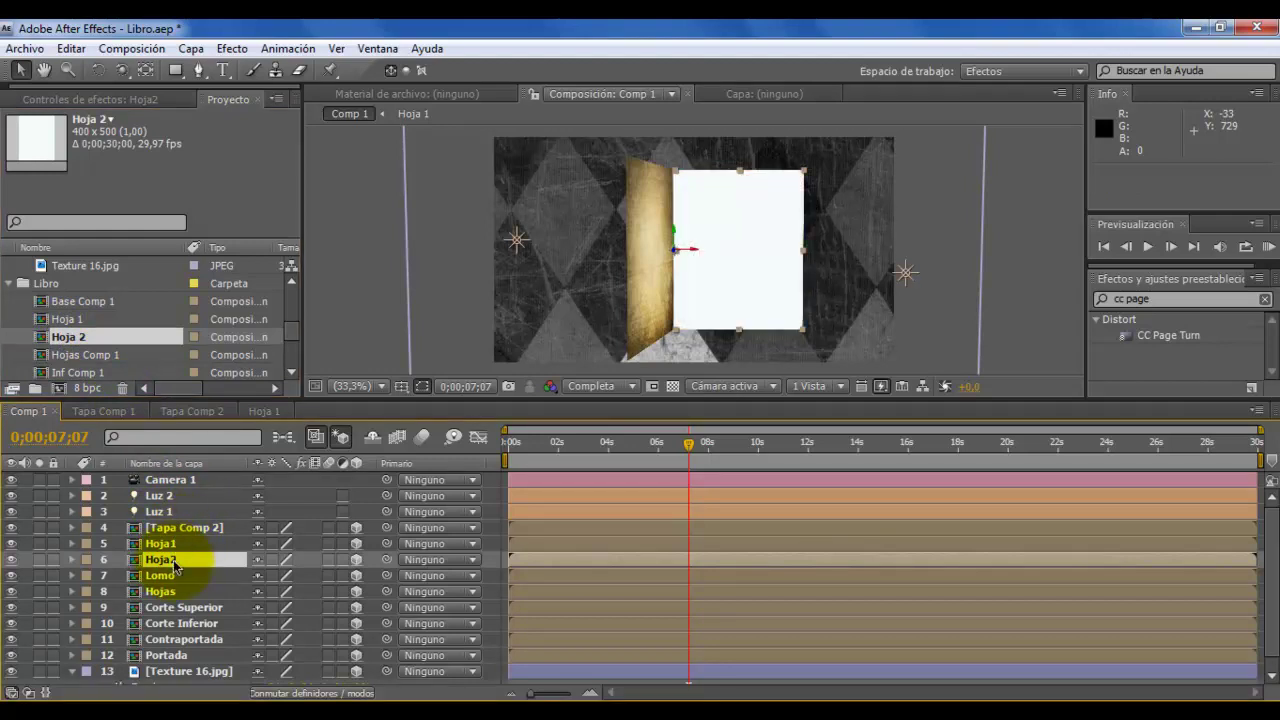
pyautogui.doubleClick(173, 560)
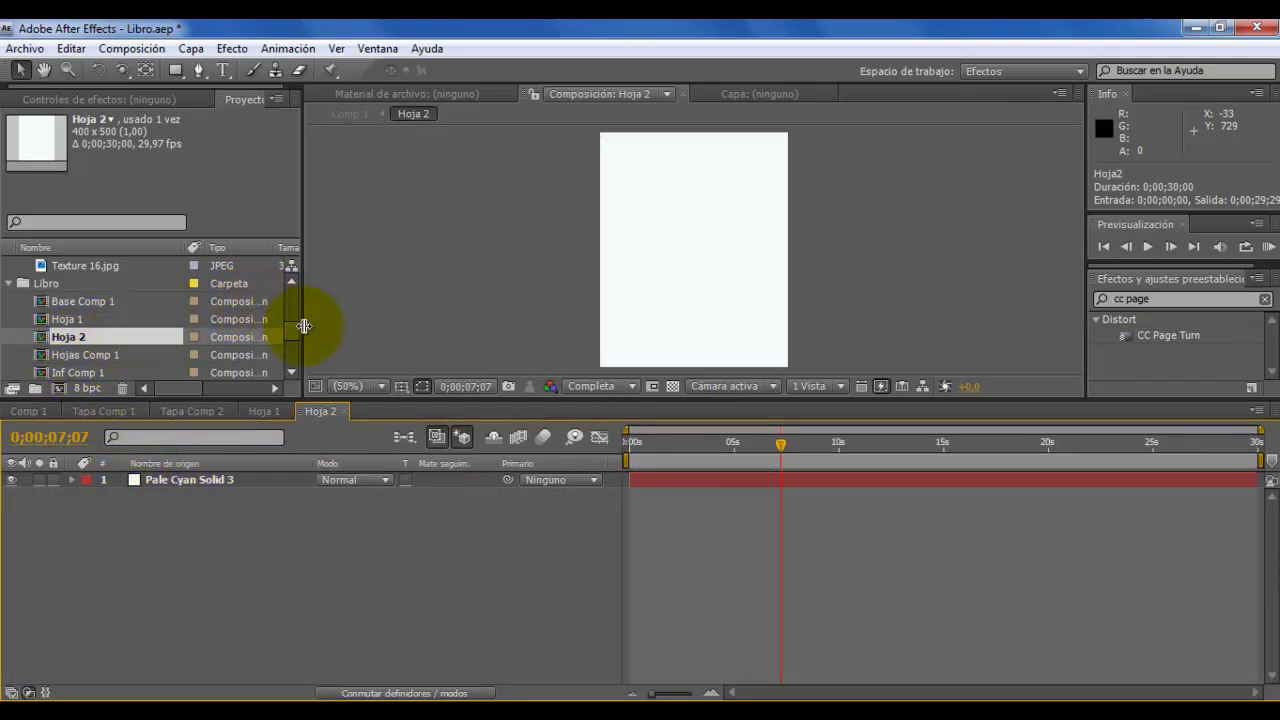
# Step: Add papel viejo.jpg beneath the solid in Hoja 2, using the solid as its luma matte
pyautogui.moveTo(293, 334)
pyautogui.mouseDown()
pyautogui.moveTo(287, 370)
pyautogui.moveTo(288, 316)
pyautogui.mouseUp()
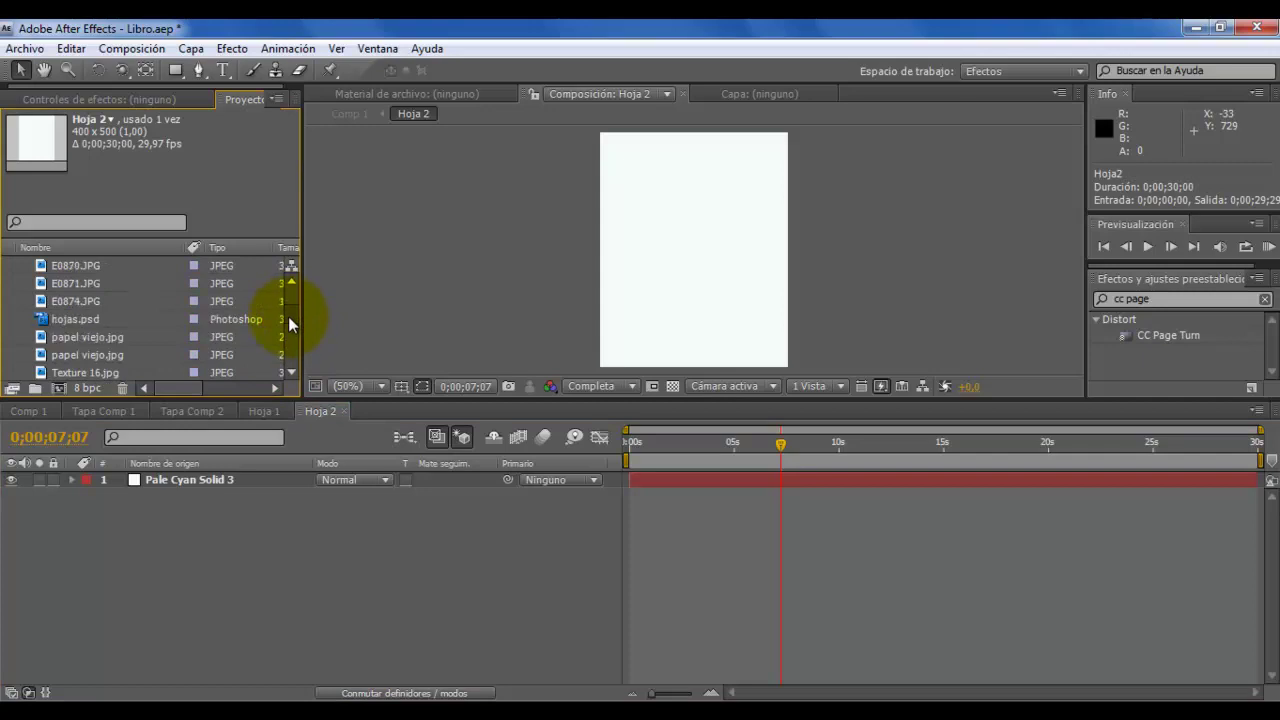
pyautogui.moveTo(203, 336); pyautogui.dragTo(177, 487)
pyautogui.click(493, 497)
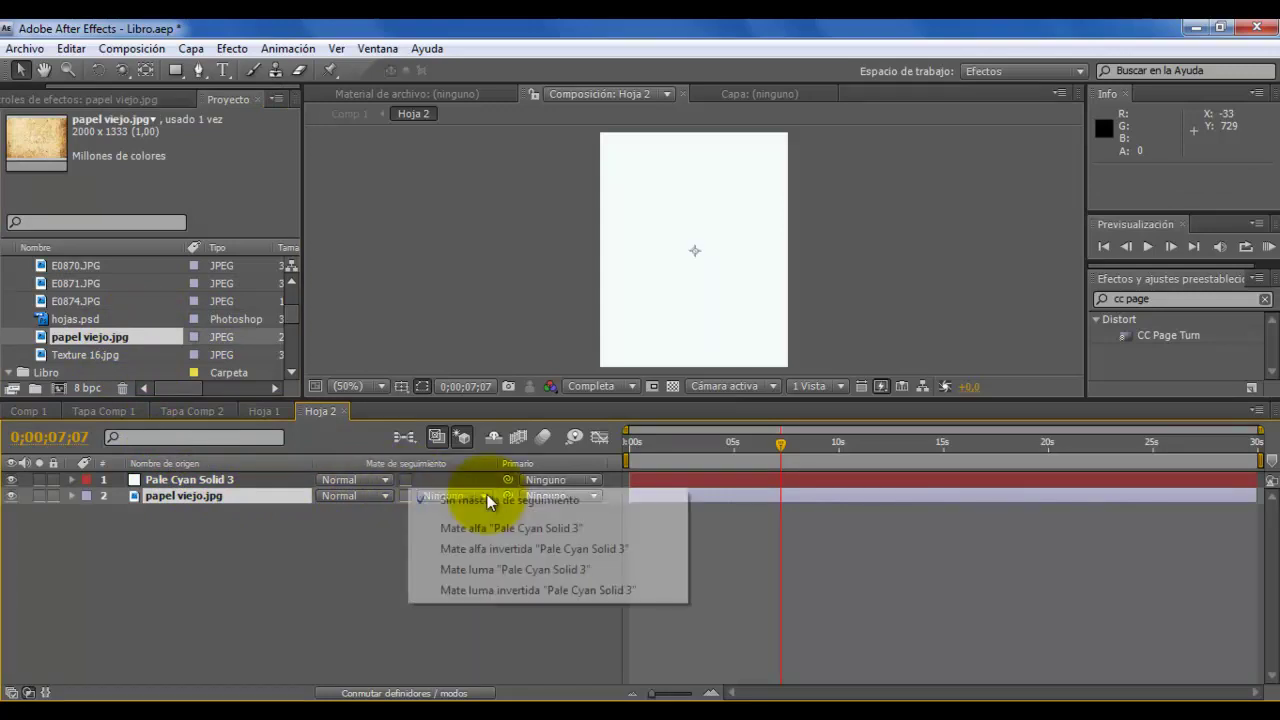
pyautogui.click(487, 497)
pyautogui.click(487, 497)
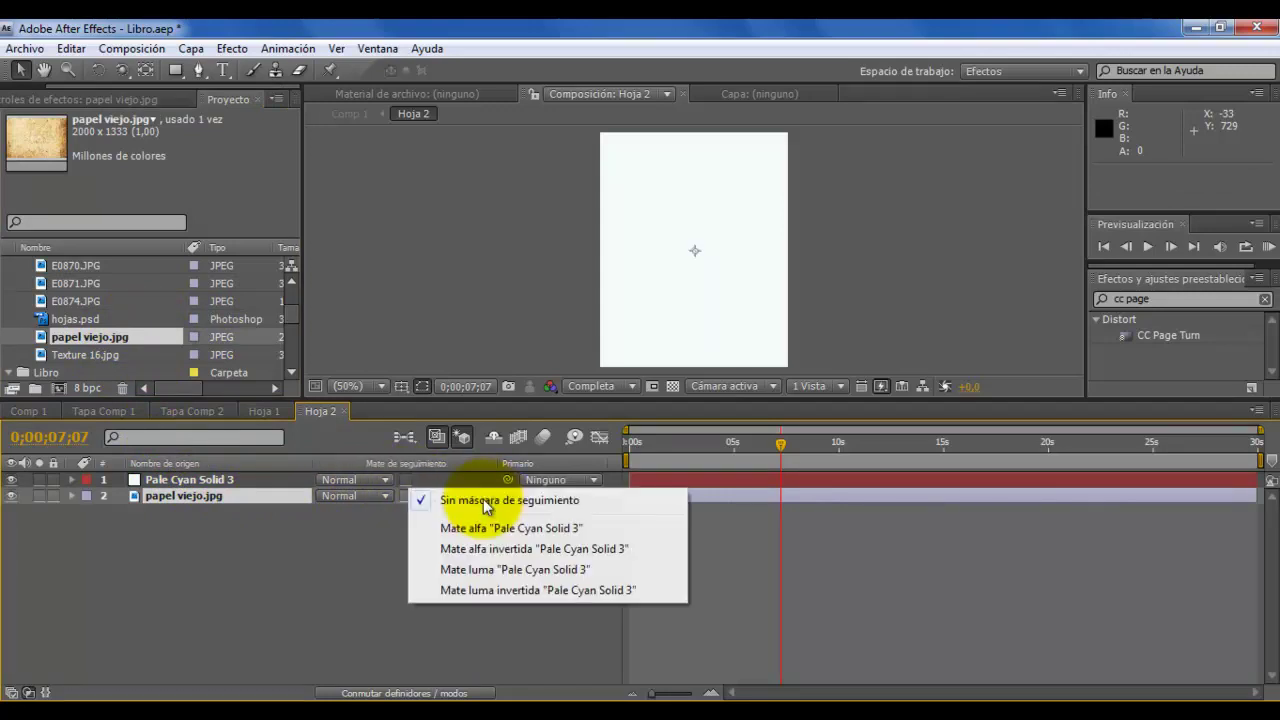
pyautogui.click(470, 569)
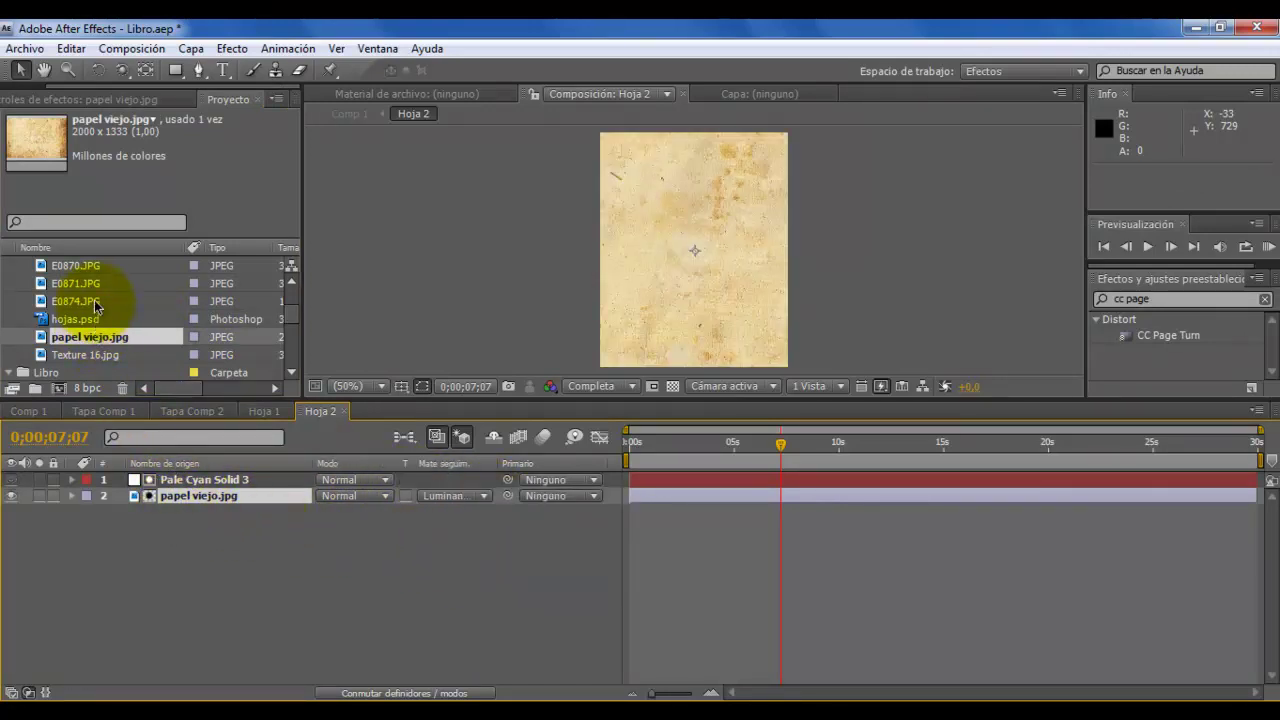
# Step: Preview the E0870.JPG photo fading in, then return to Comp 1
pyautogui.moveTo(296, 315); pyautogui.dragTo(295, 300)
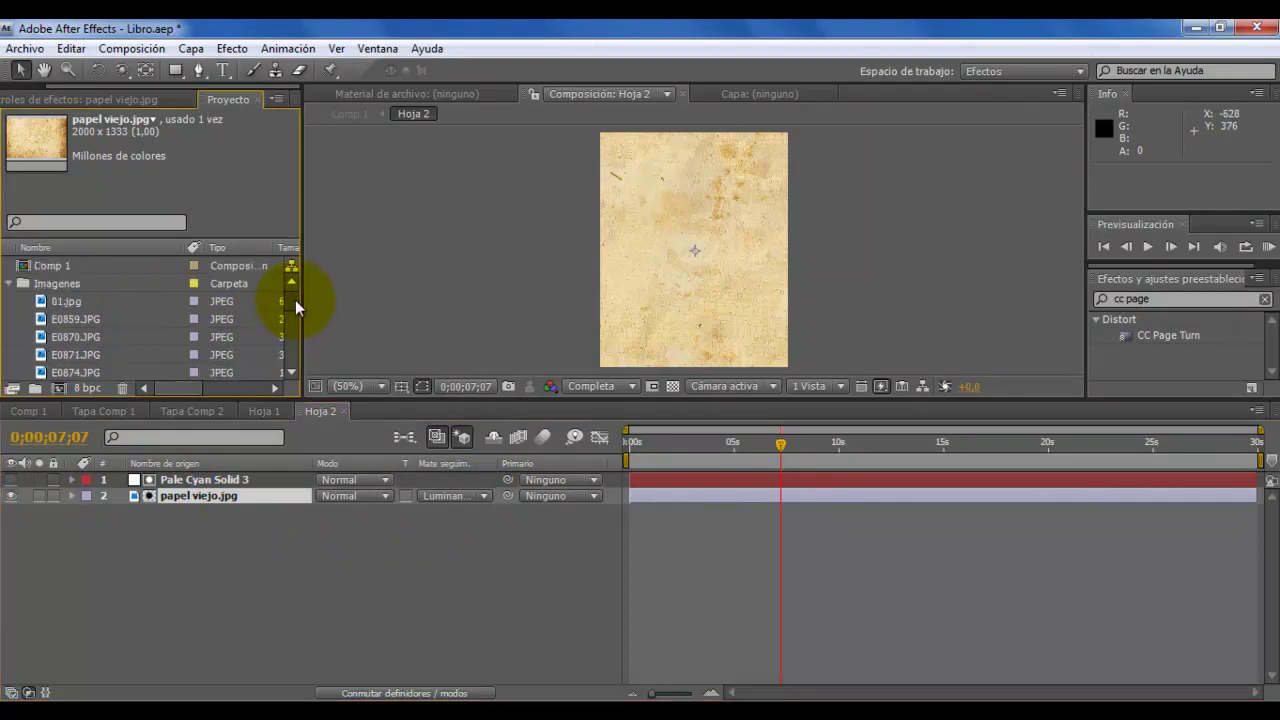
pyautogui.click(47, 340)
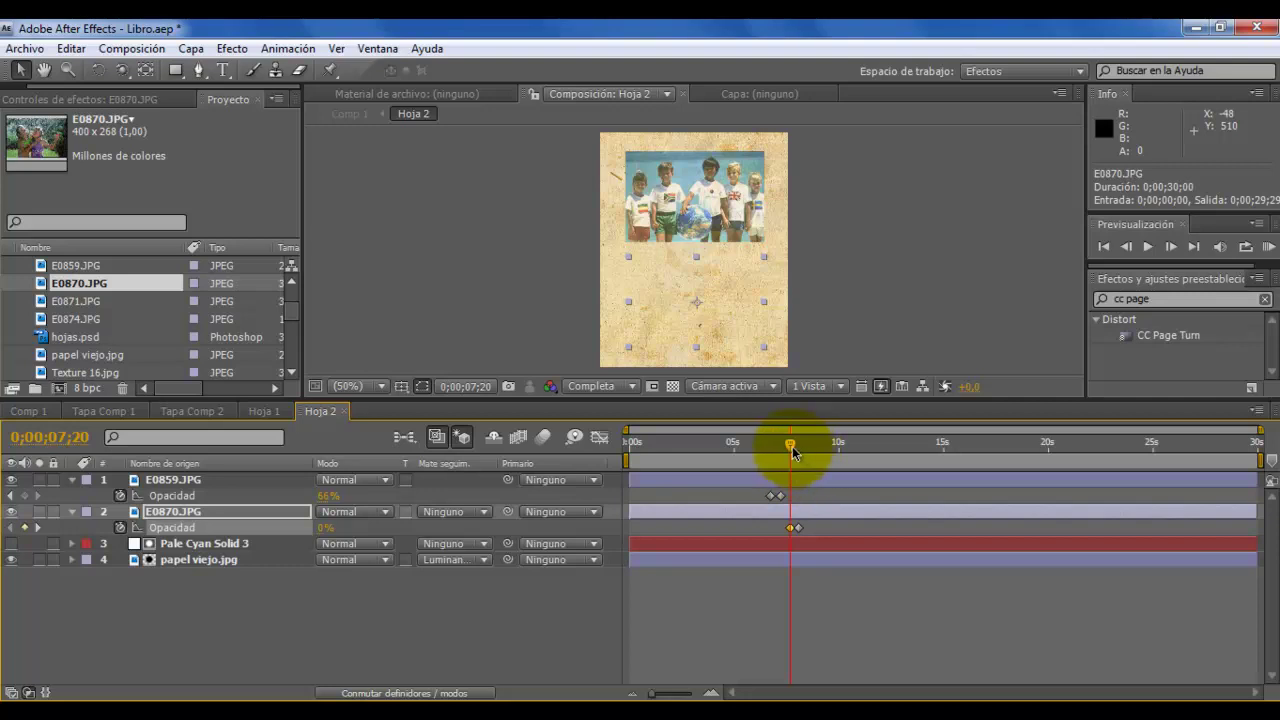
pyautogui.moveTo(792, 446)
pyautogui.mouseDown()
pyautogui.moveTo(766, 448)
pyautogui.moveTo(805, 455)
pyautogui.mouseUp()
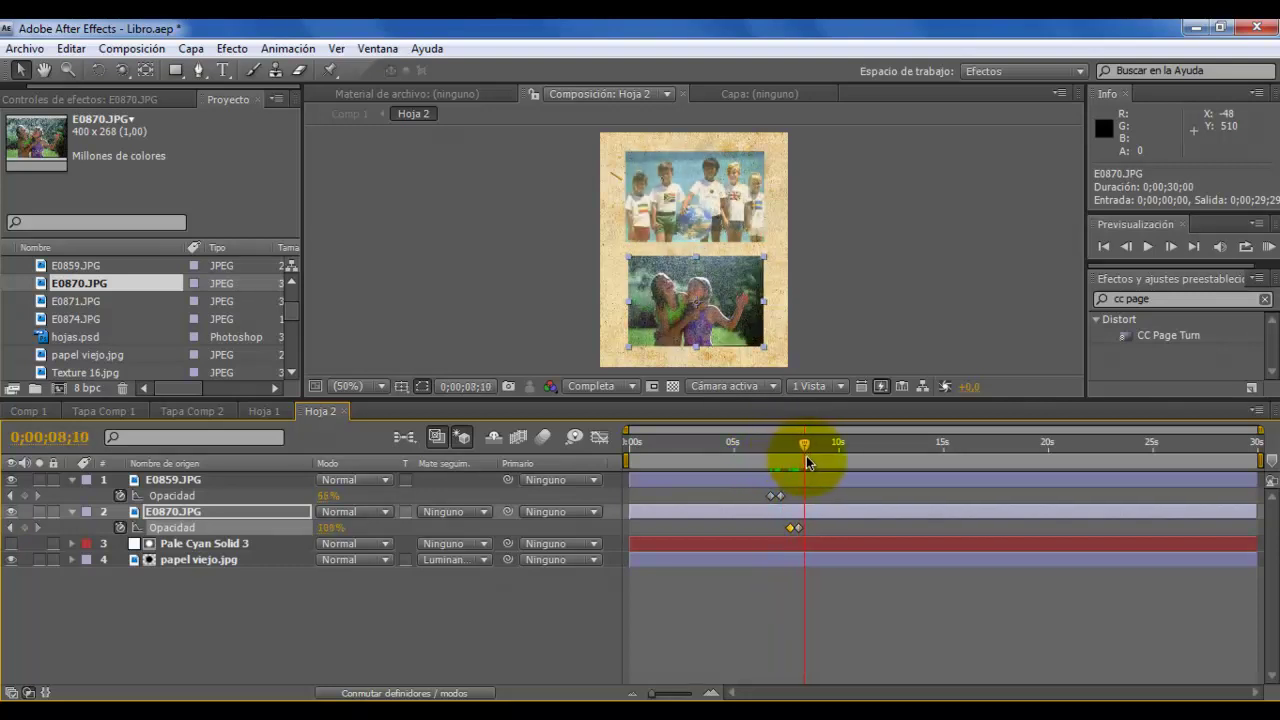
pyautogui.click(28, 411)
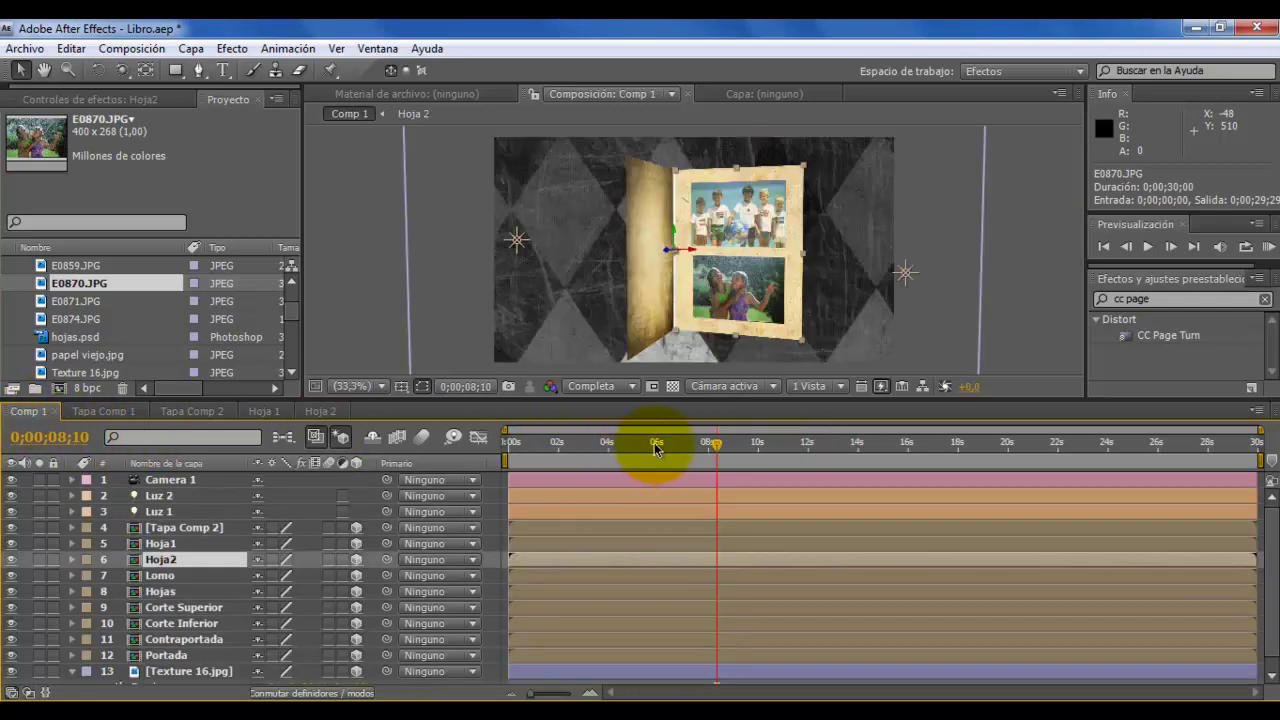
pyautogui.moveTo(731, 440)
pyautogui.mouseDown()
pyautogui.moveTo(553, 452)
pyautogui.moveTo(700, 491)
pyautogui.moveTo(586, 503)
pyautogui.moveTo(707, 520)
pyautogui.moveTo(621, 522)
pyautogui.mouseUp()
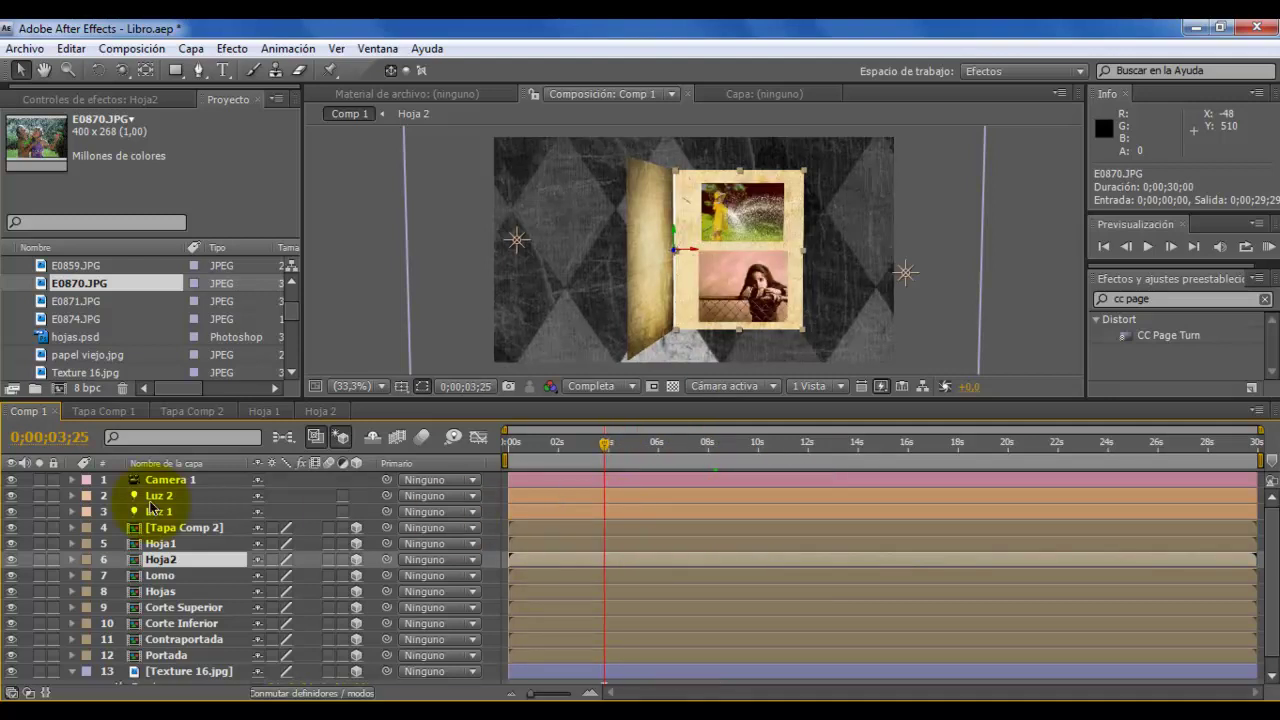
pyautogui.click(174, 483)
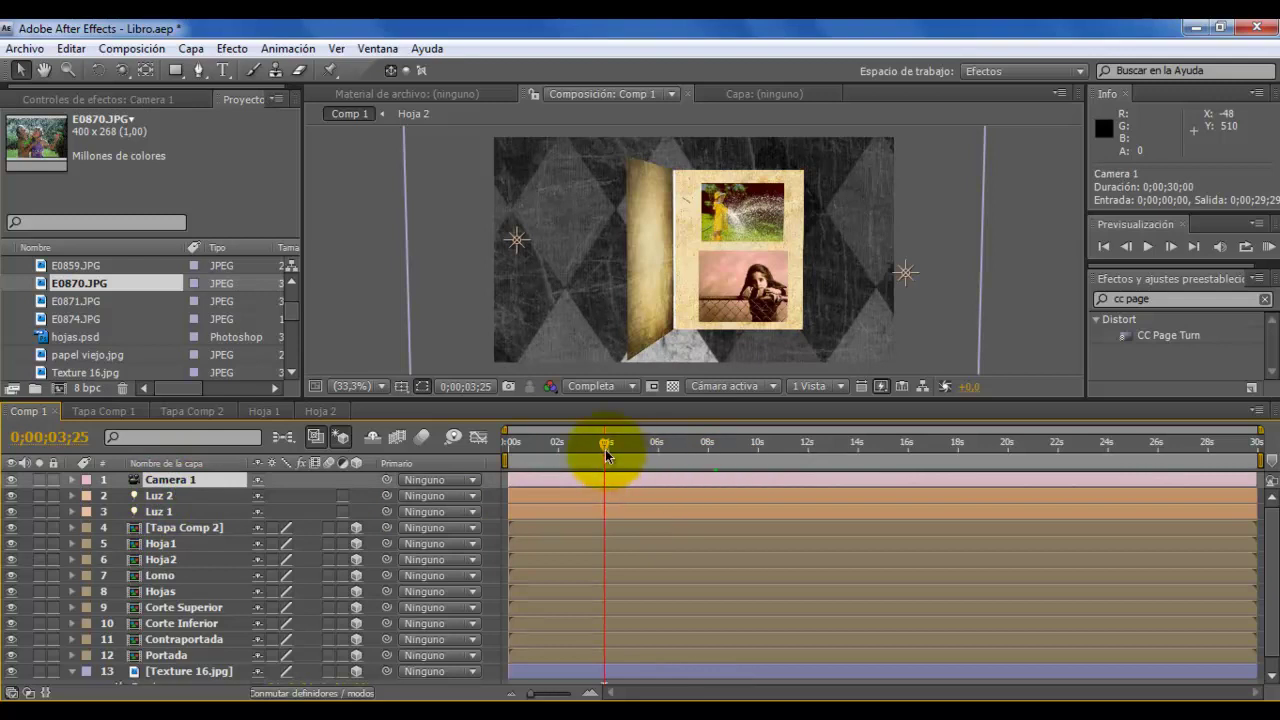
# Step: Move Camera 1 in close over the right page to frame the top photo around 2;28
pyautogui.moveTo(605, 447)
pyautogui.mouseDown()
pyautogui.moveTo(540, 451)
pyautogui.moveTo(583, 461)
pyautogui.mouseUp()
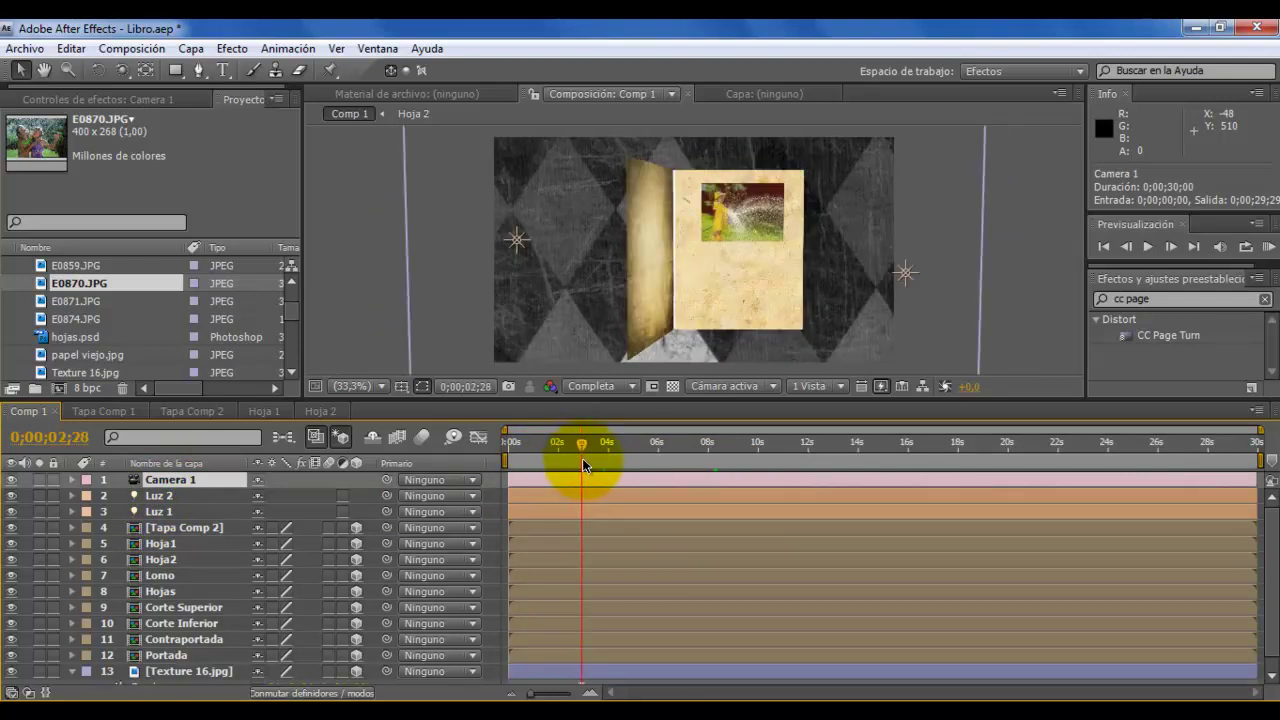
pyautogui.click(71, 479)
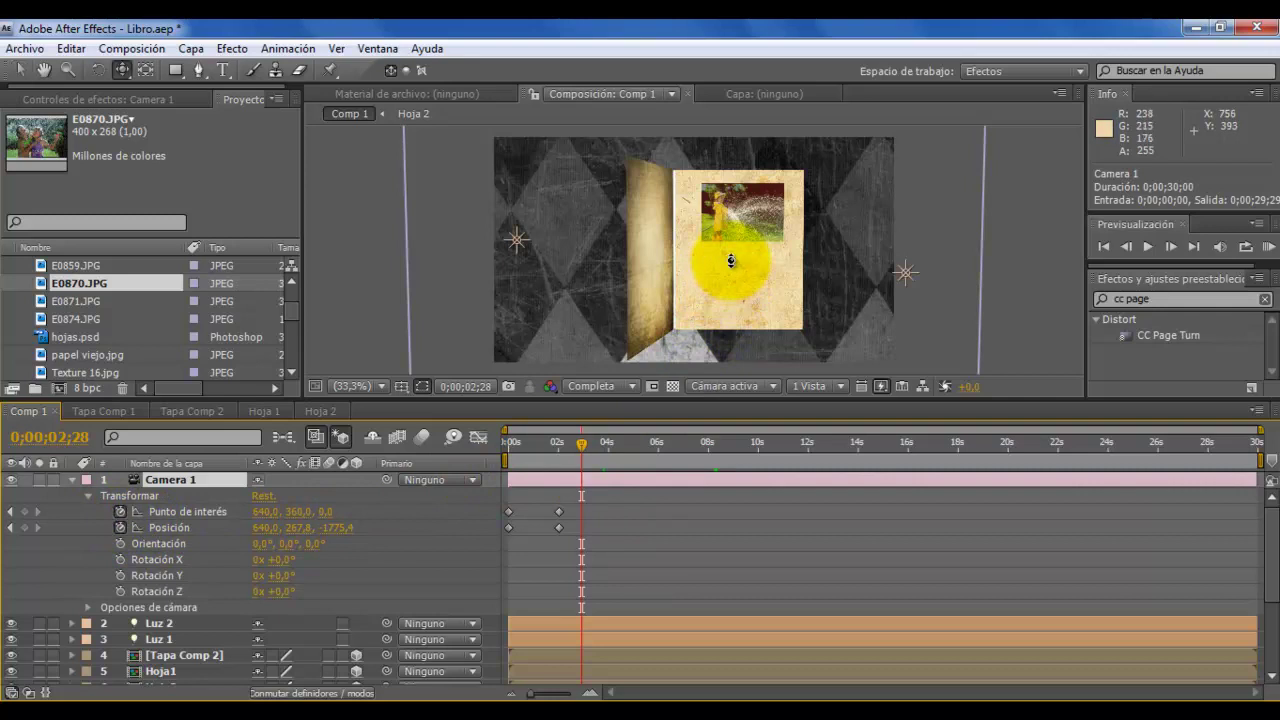
pyautogui.moveTo(732, 260); pyautogui.dragTo(752, 167)
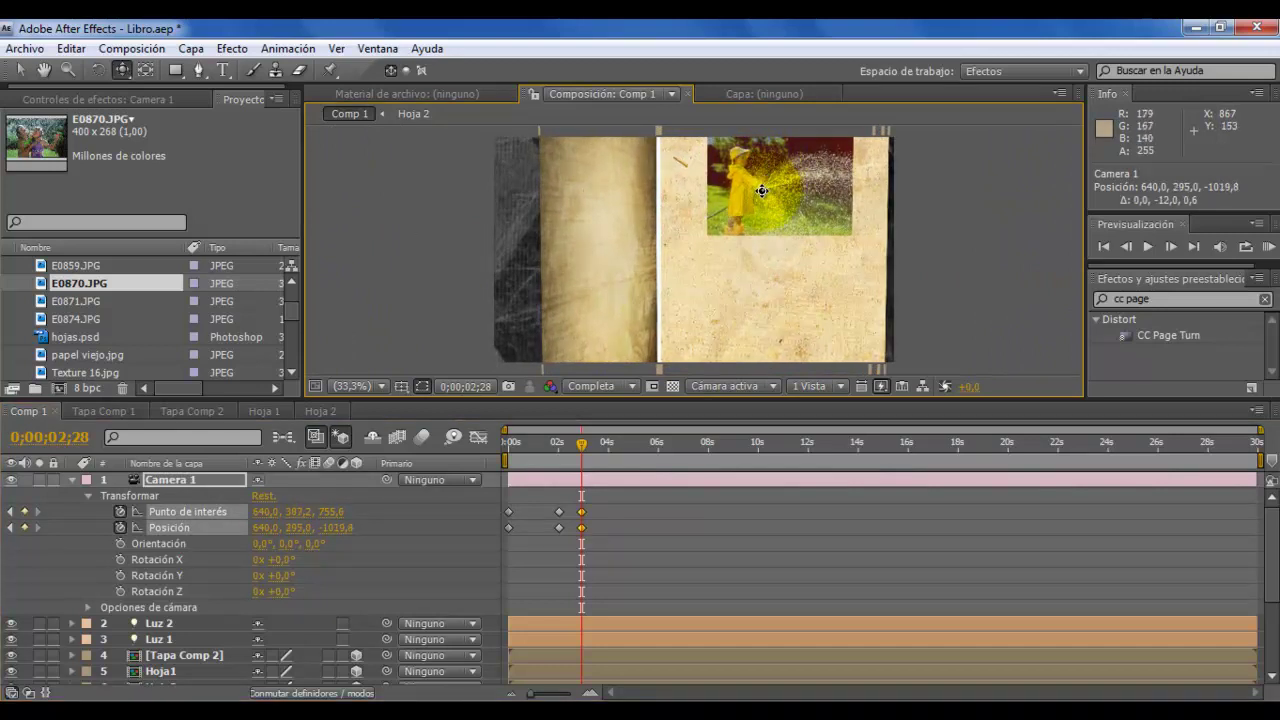
pyautogui.moveTo(762, 191)
pyautogui.mouseDown()
pyautogui.moveTo(739, 210)
pyautogui.moveTo(757, 211)
pyautogui.mouseUp()
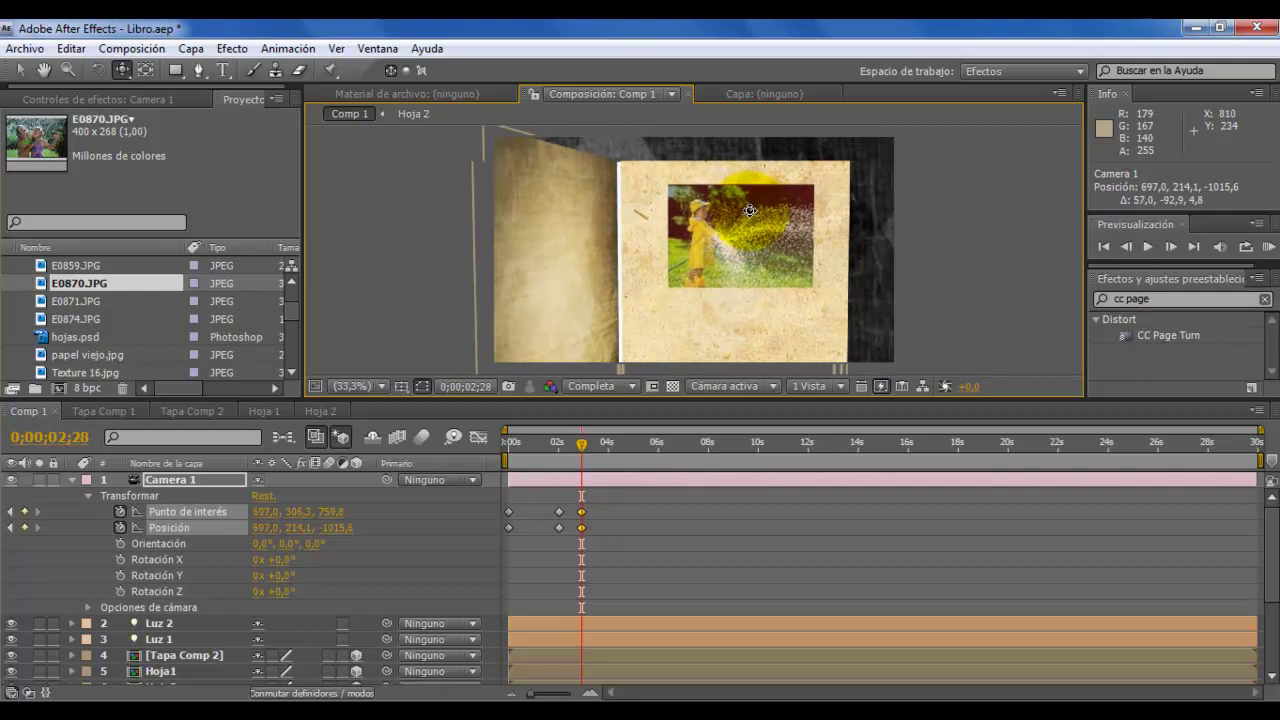
# Step: Shift the camera down onto the lower photo around 3;25 and replay the move
pyautogui.moveTo(581, 450)
pyautogui.mouseDown()
pyautogui.moveTo(546, 450)
pyautogui.moveTo(601, 449)
pyautogui.mouseUp()
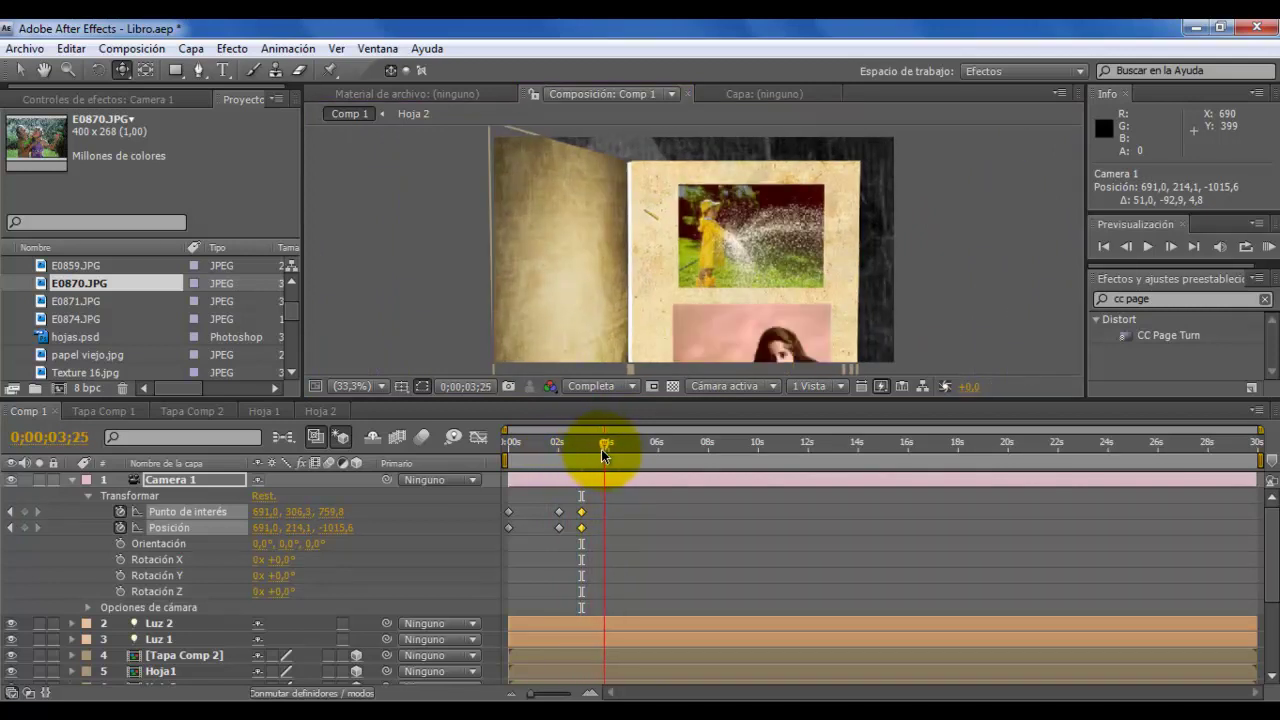
pyautogui.click(735, 342)
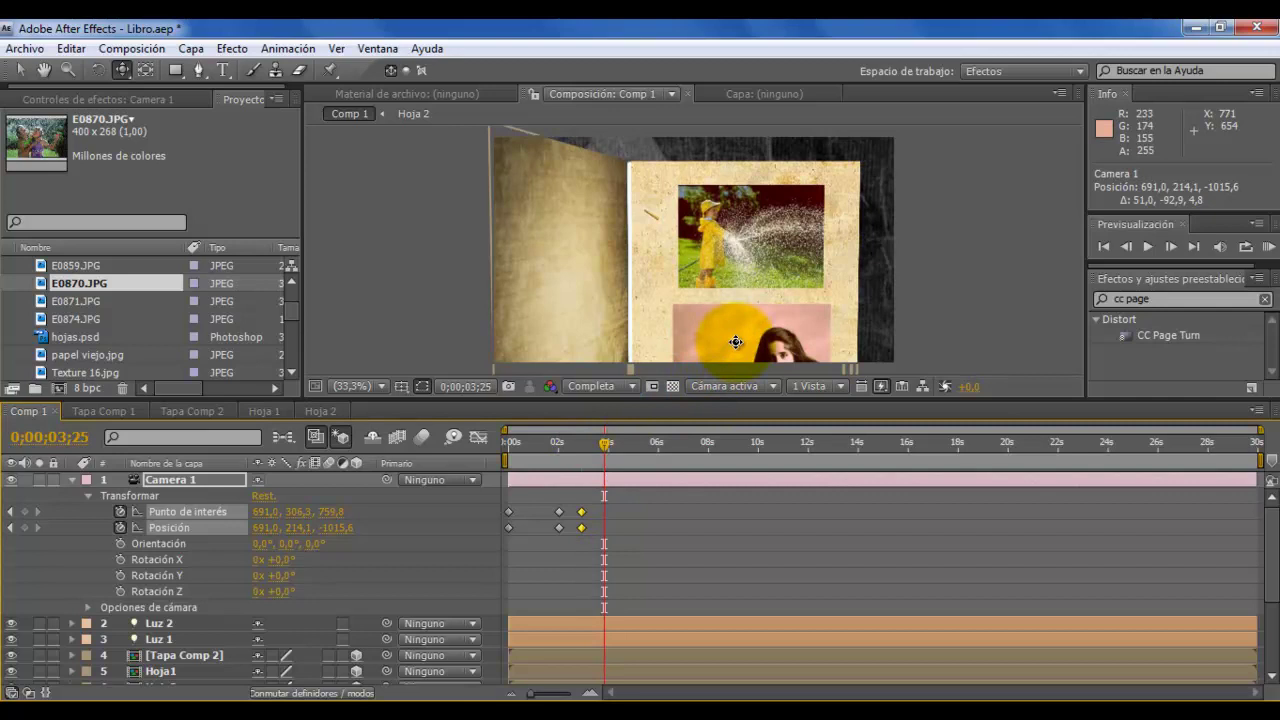
pyautogui.moveTo(735, 342); pyautogui.dragTo(738, 298)
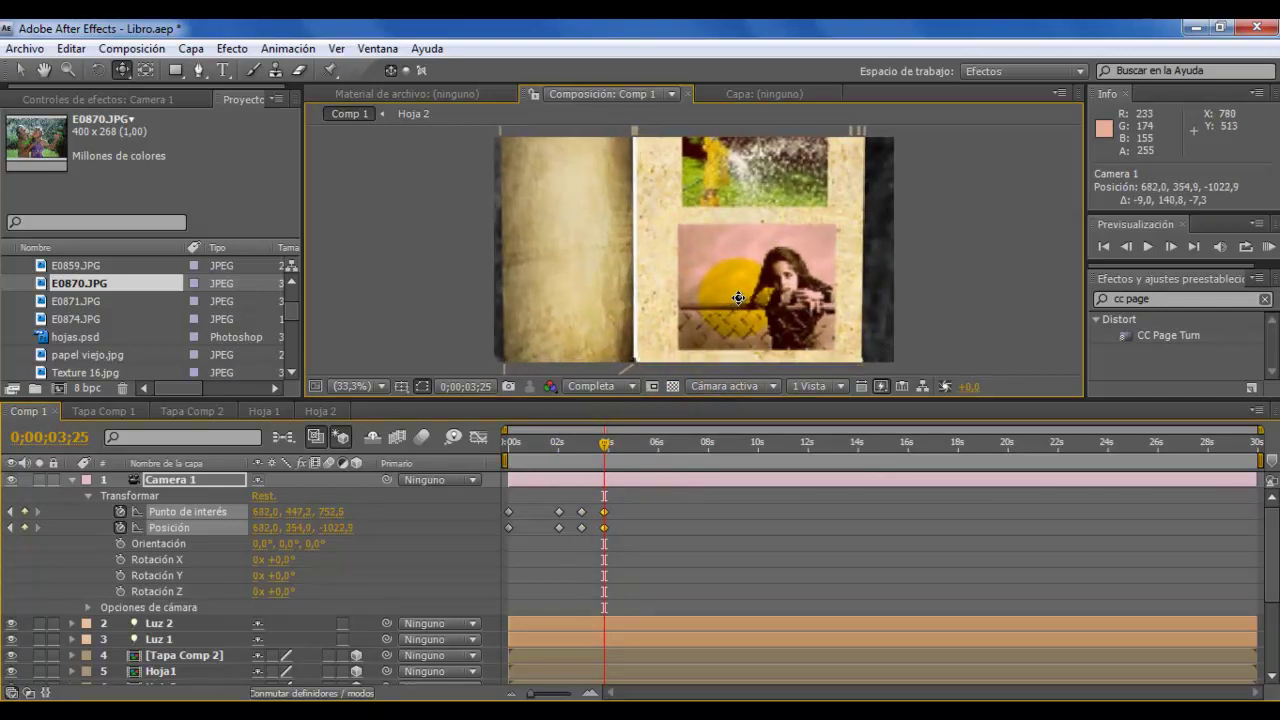
pyautogui.click(597, 462)
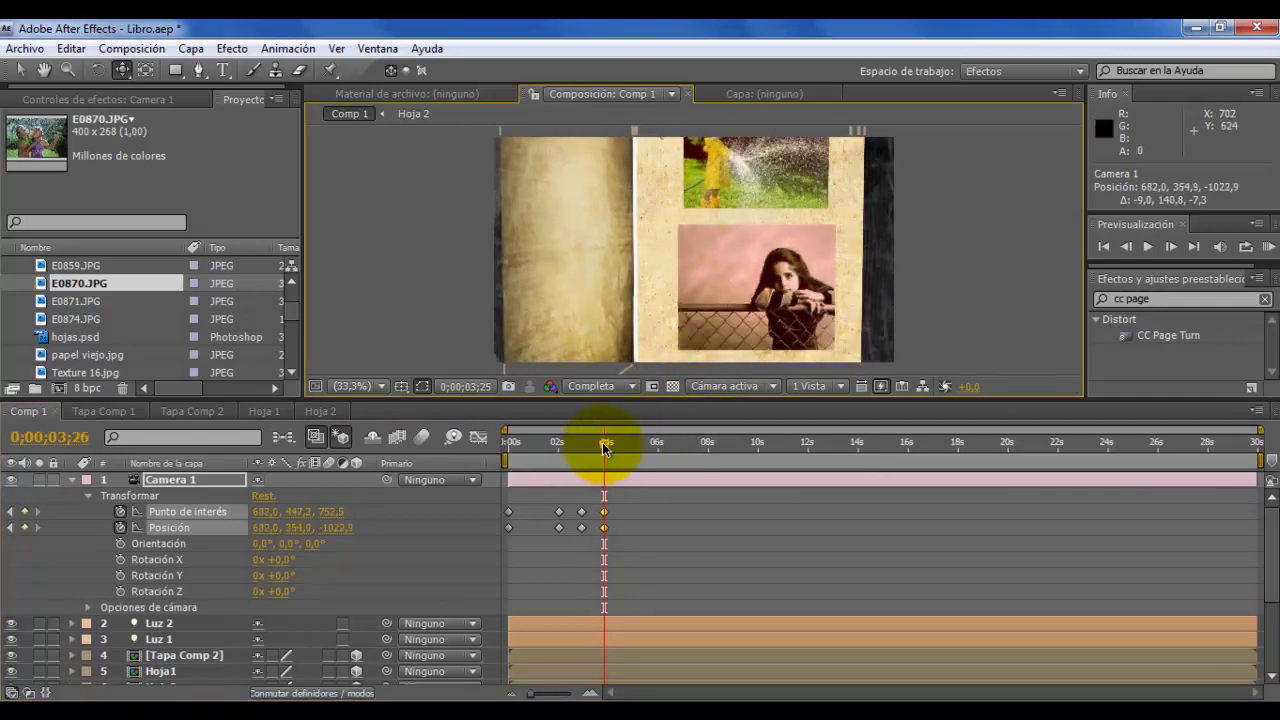
pyautogui.moveTo(602, 443)
pyautogui.mouseDown()
pyautogui.moveTo(557, 443)
pyautogui.moveTo(632, 450)
pyautogui.mouseUp()
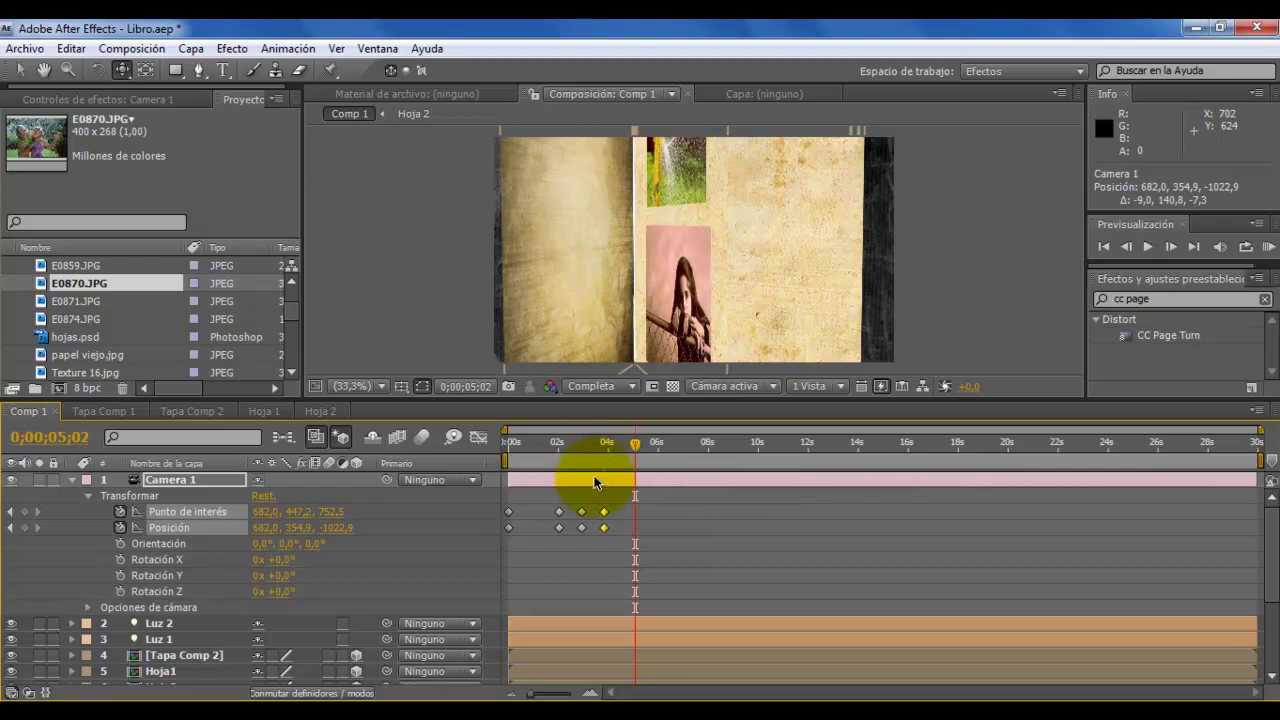
# Step: Pull Camera 1 back and orbit it to angle the view during the page turn at 5;02
pyautogui.moveTo(555, 474); pyautogui.dragTo(618, 540)
pyautogui.click(588, 512)
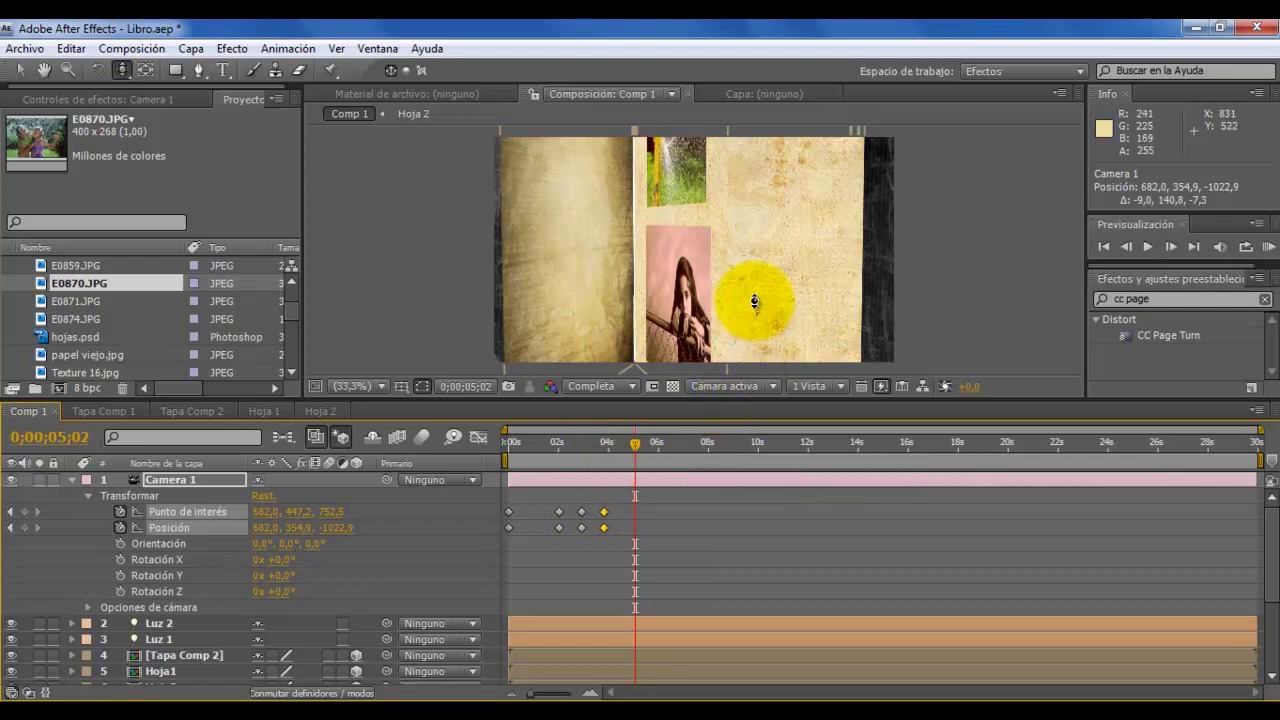
pyautogui.moveTo(745, 275)
pyautogui.mouseDown()
pyautogui.moveTo(738, 309)
pyautogui.moveTo(745, 221)
pyautogui.mouseUp()
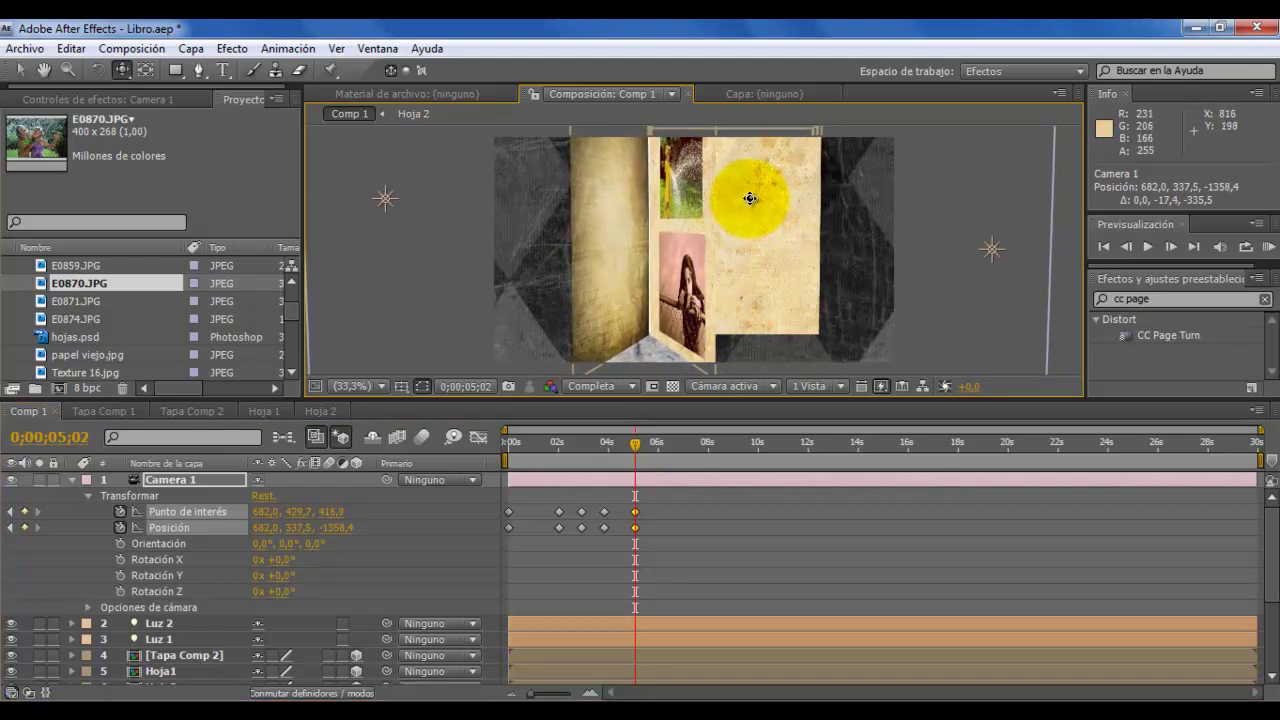
pyautogui.moveTo(743, 217); pyautogui.dragTo(730, 215)
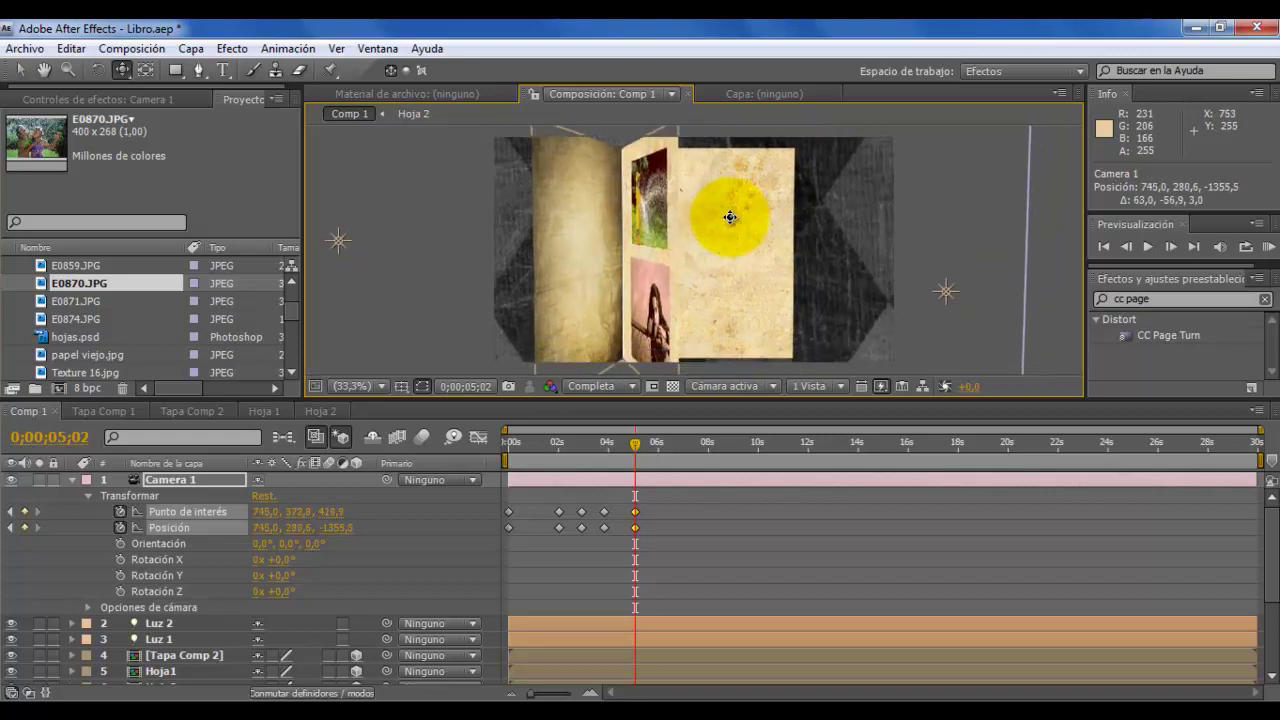
# Step: Around 7;03, move the camera in close and centre the next page's group photo
pyautogui.click(640, 446)
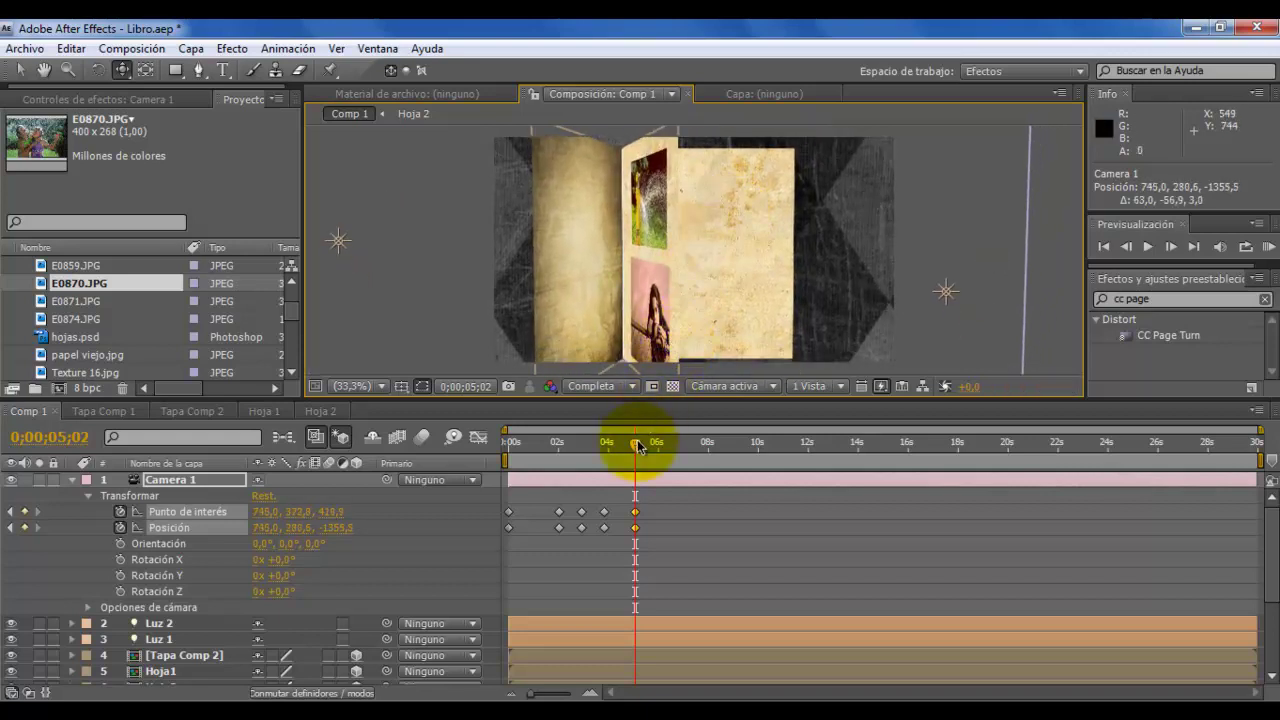
pyautogui.moveTo(640, 448); pyautogui.dragTo(658, 456)
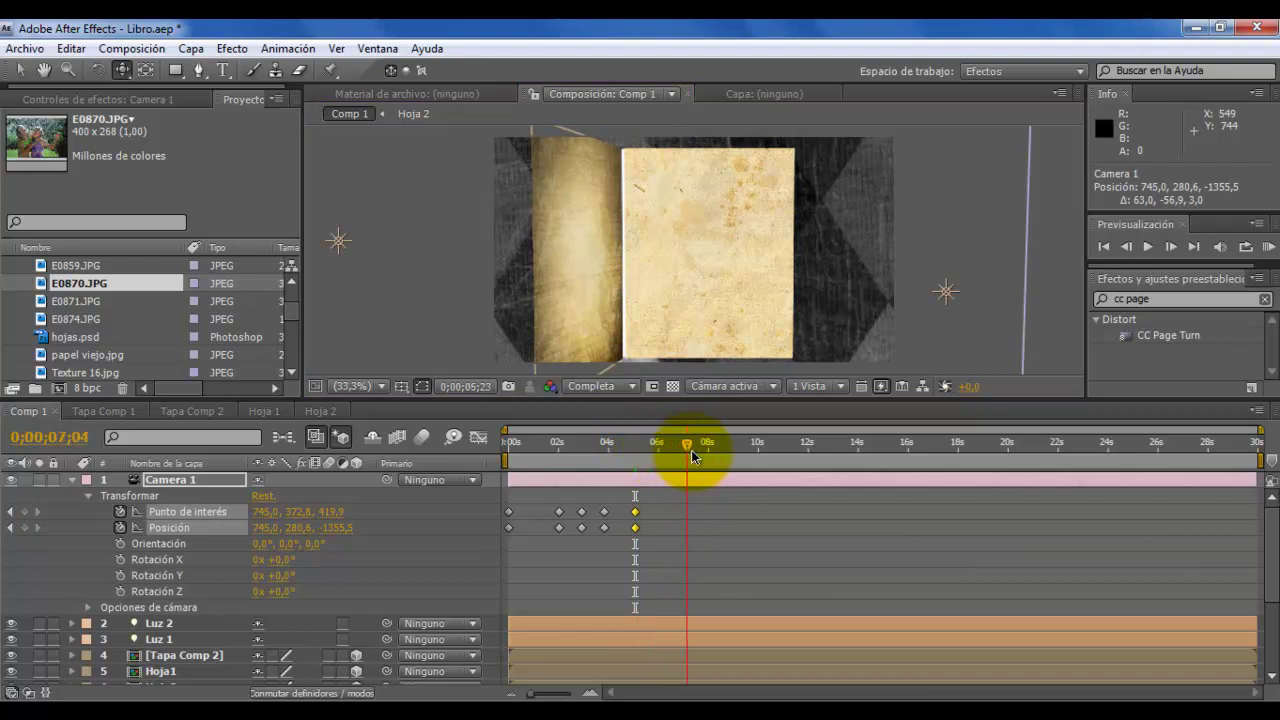
pyautogui.moveTo(693, 456); pyautogui.dragTo(684, 447)
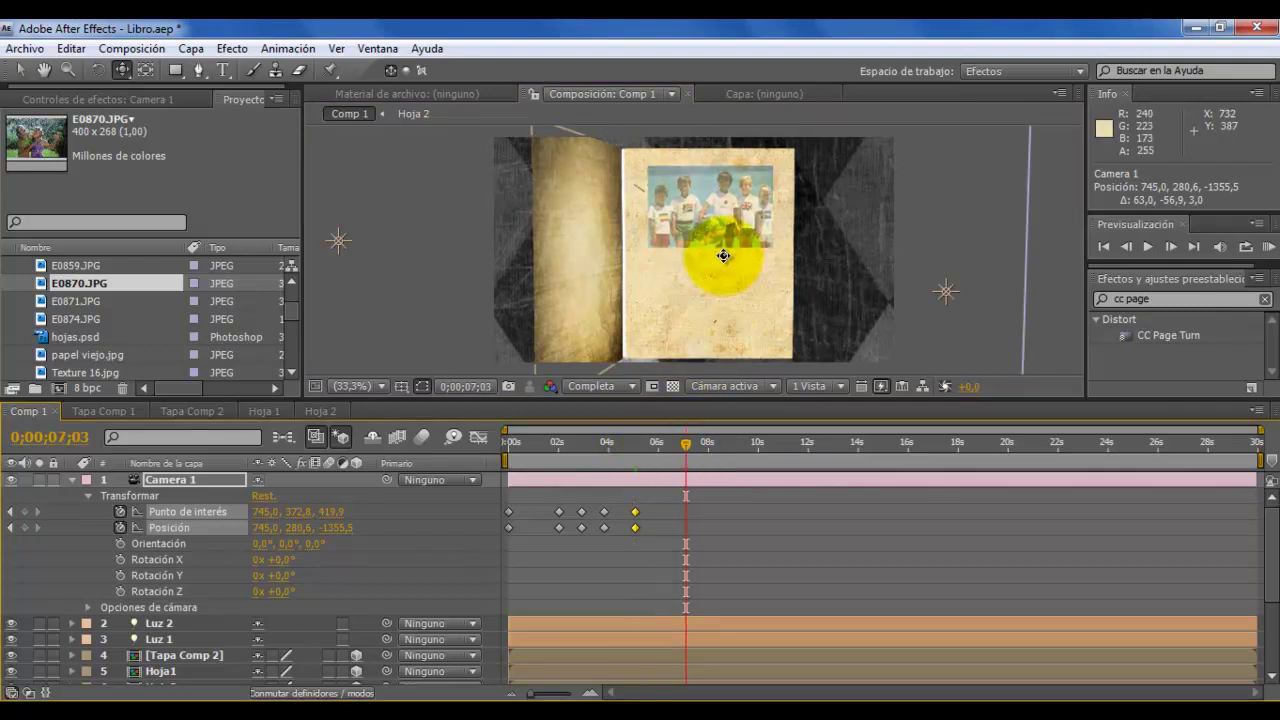
pyautogui.moveTo(715, 232); pyautogui.dragTo(725, 189)
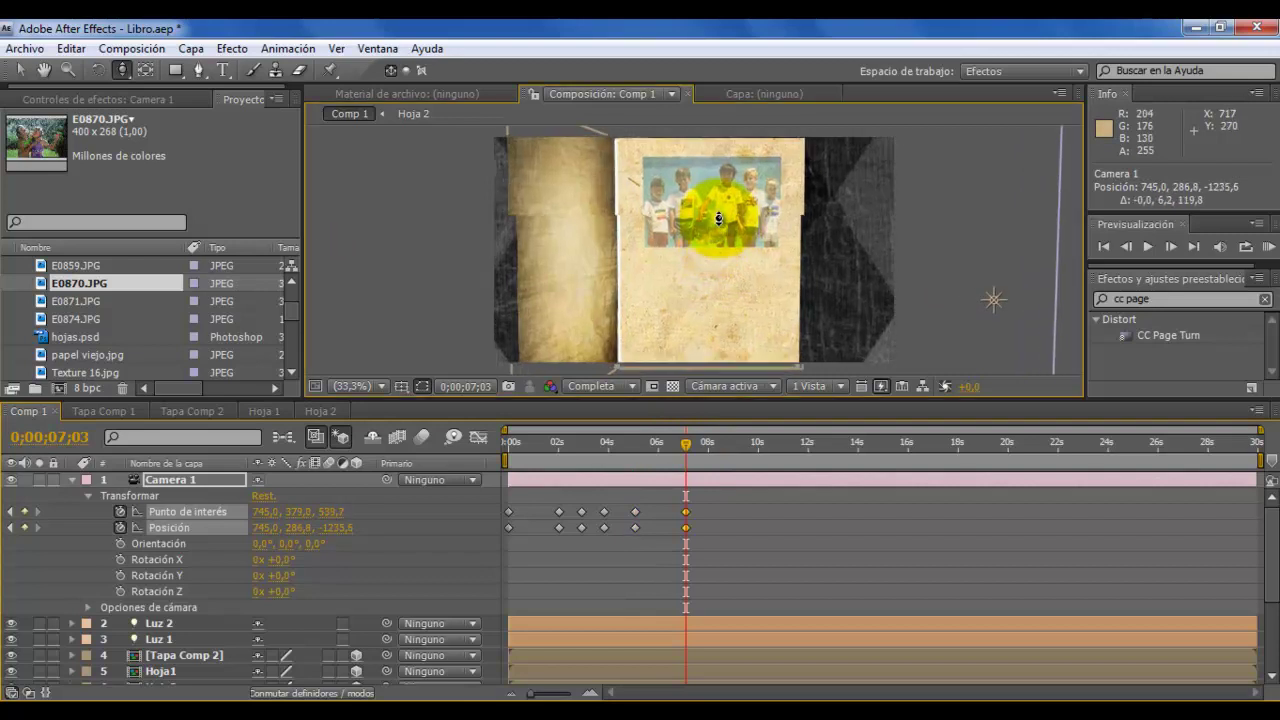
pyautogui.press('c')
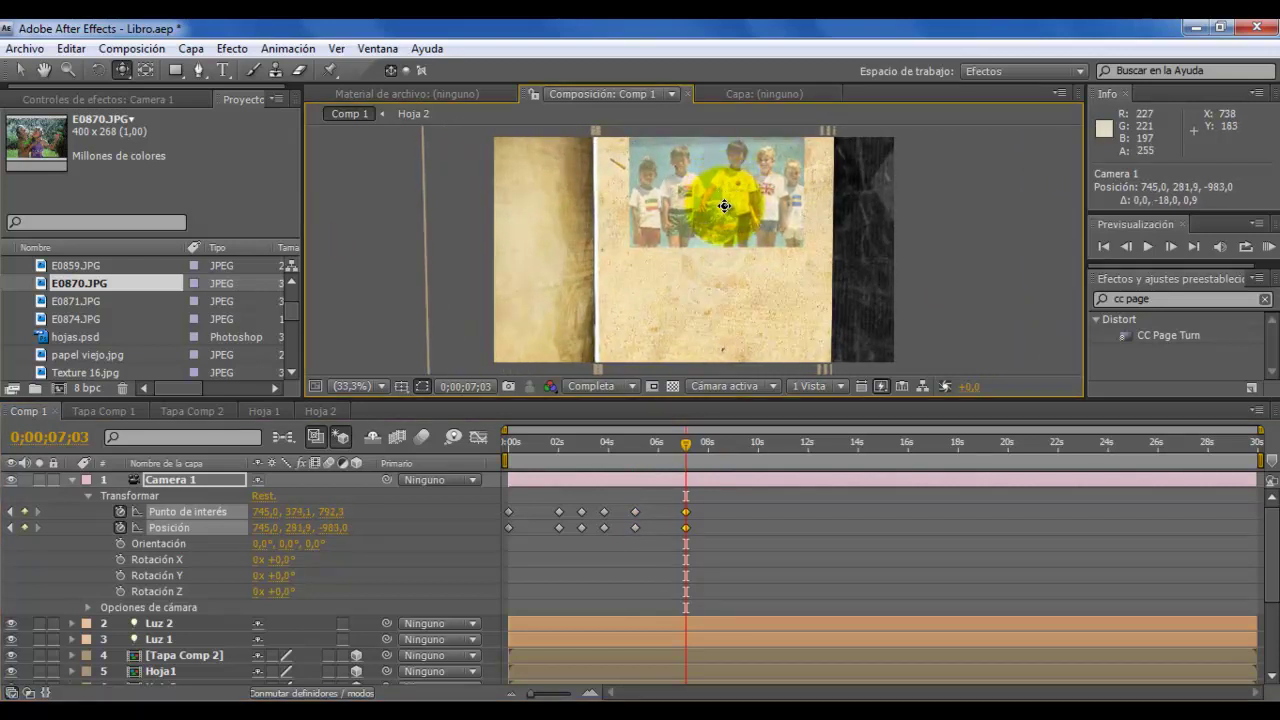
pyautogui.moveTo(725, 189); pyautogui.dragTo(722, 211)
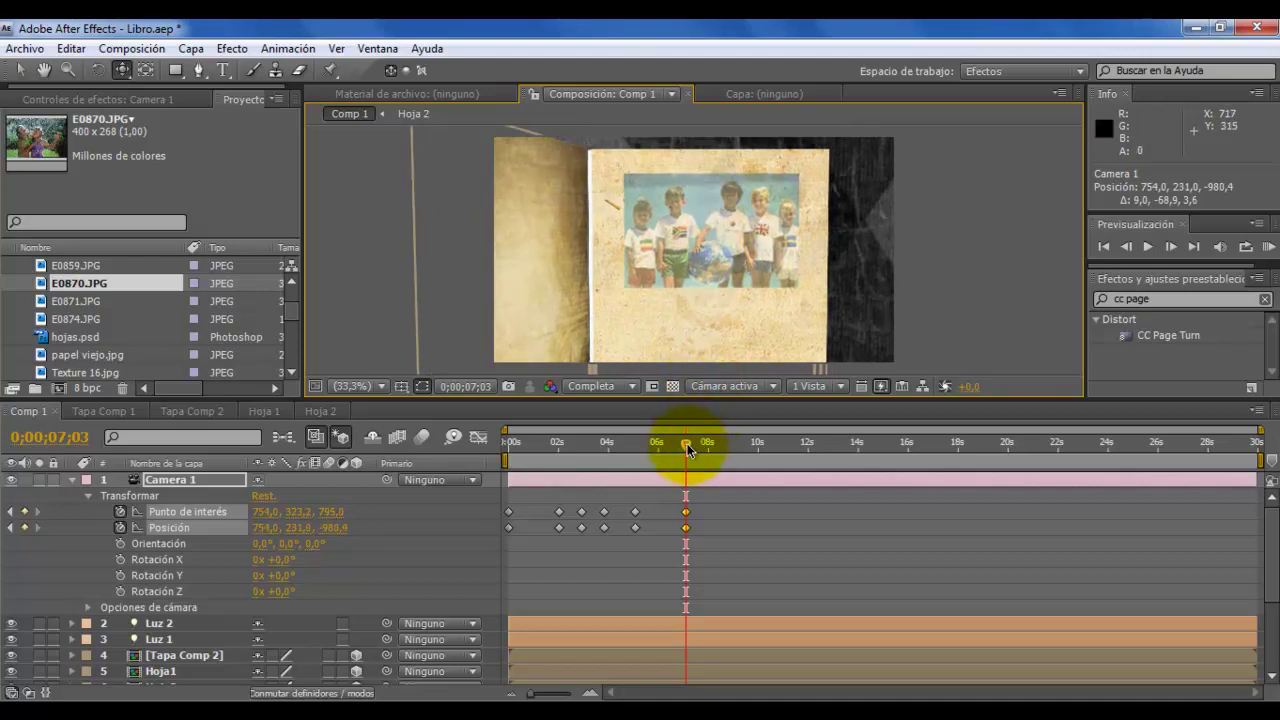
# Step: Around 7;26, bring the camera down onto the lower photo and review the whole move
pyautogui.moveTo(687, 449); pyautogui.dragTo(705, 452)
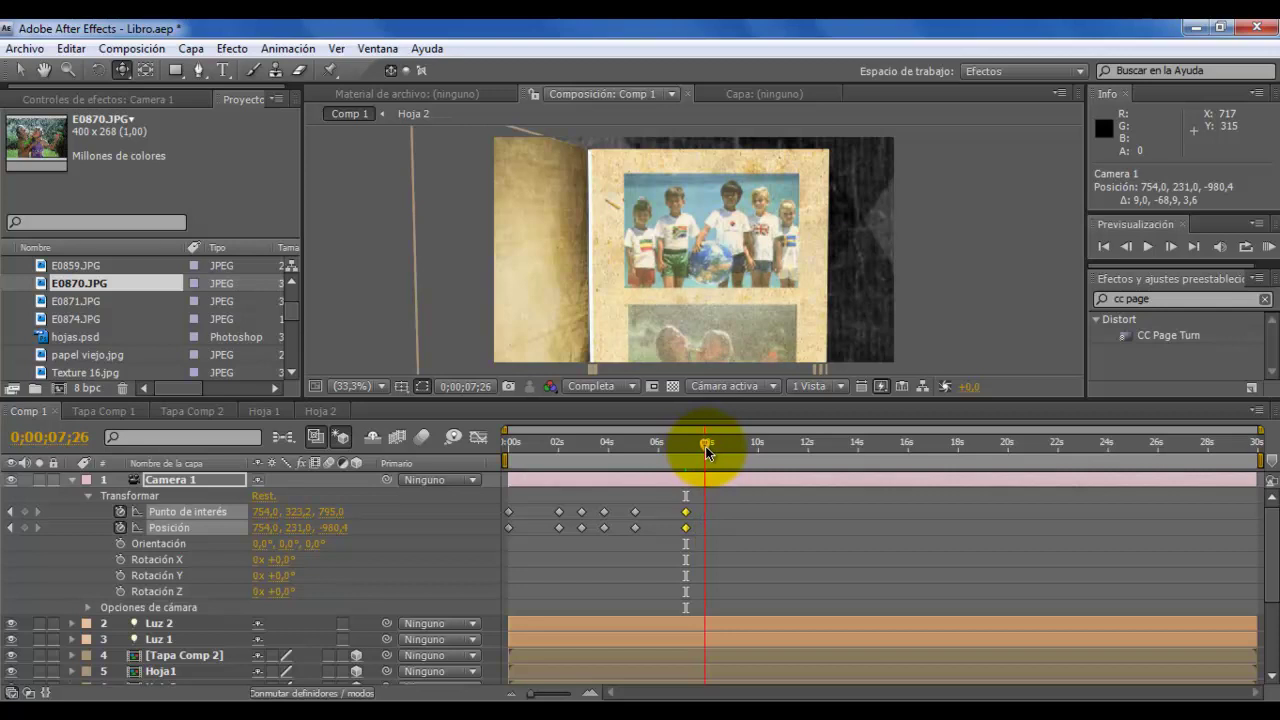
pyautogui.moveTo(729, 329); pyautogui.dragTo(737, 286)
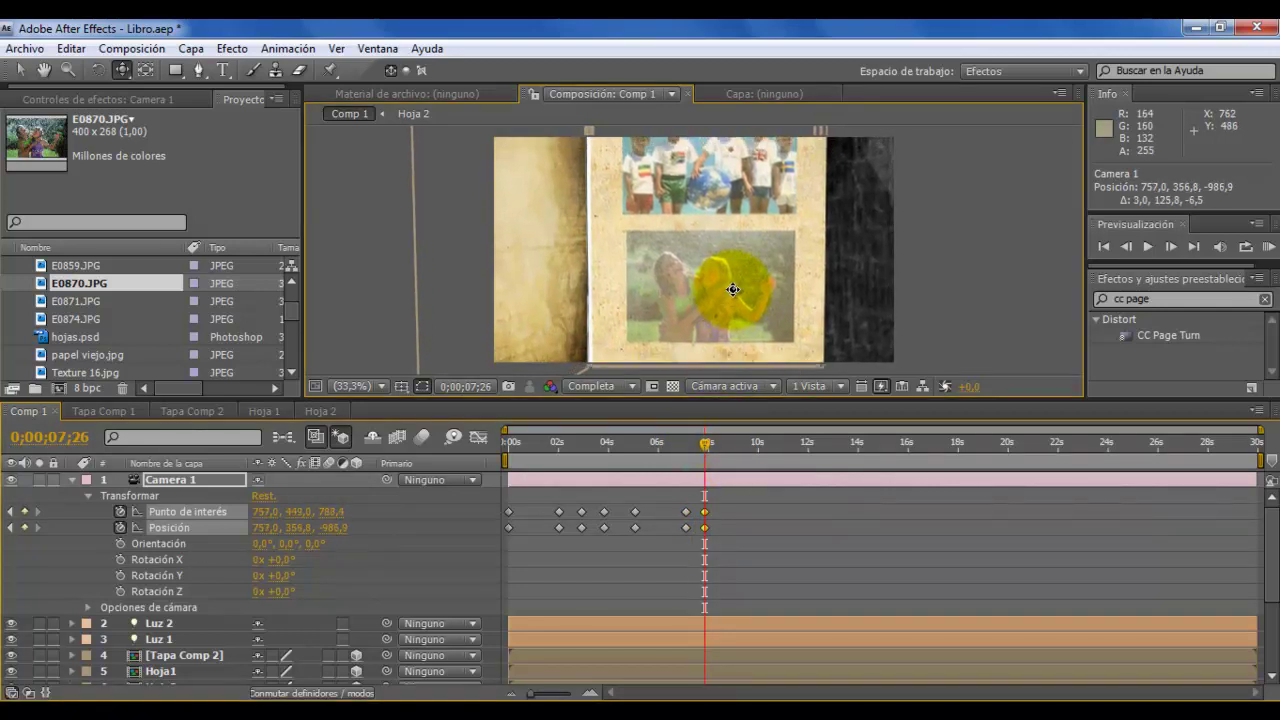
pyautogui.click(705, 444)
pyautogui.moveTo(705, 444); pyautogui.dragTo(730, 450)
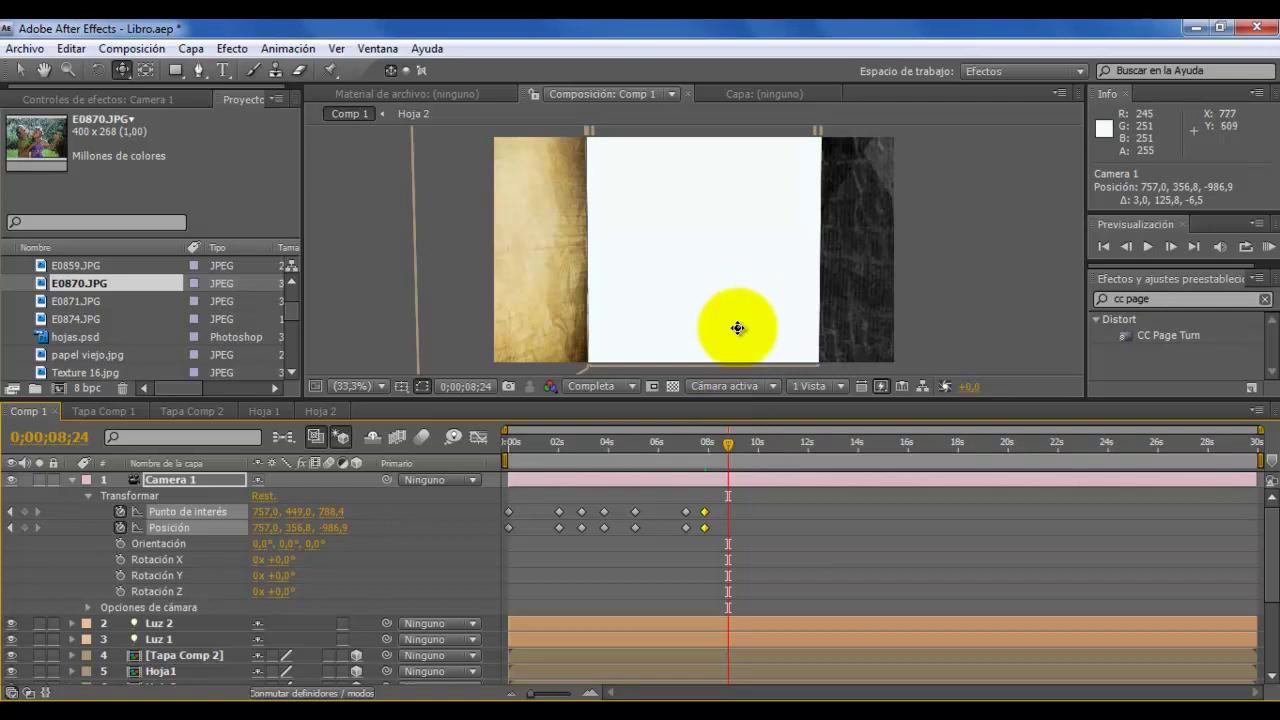
pyautogui.moveTo(728, 445)
pyautogui.mouseDown()
pyautogui.moveTo(495, 452)
pyautogui.moveTo(668, 457)
pyautogui.moveTo(742, 475)
pyautogui.moveTo(668, 455)
pyautogui.moveTo(594, 458)
pyautogui.mouseUp()
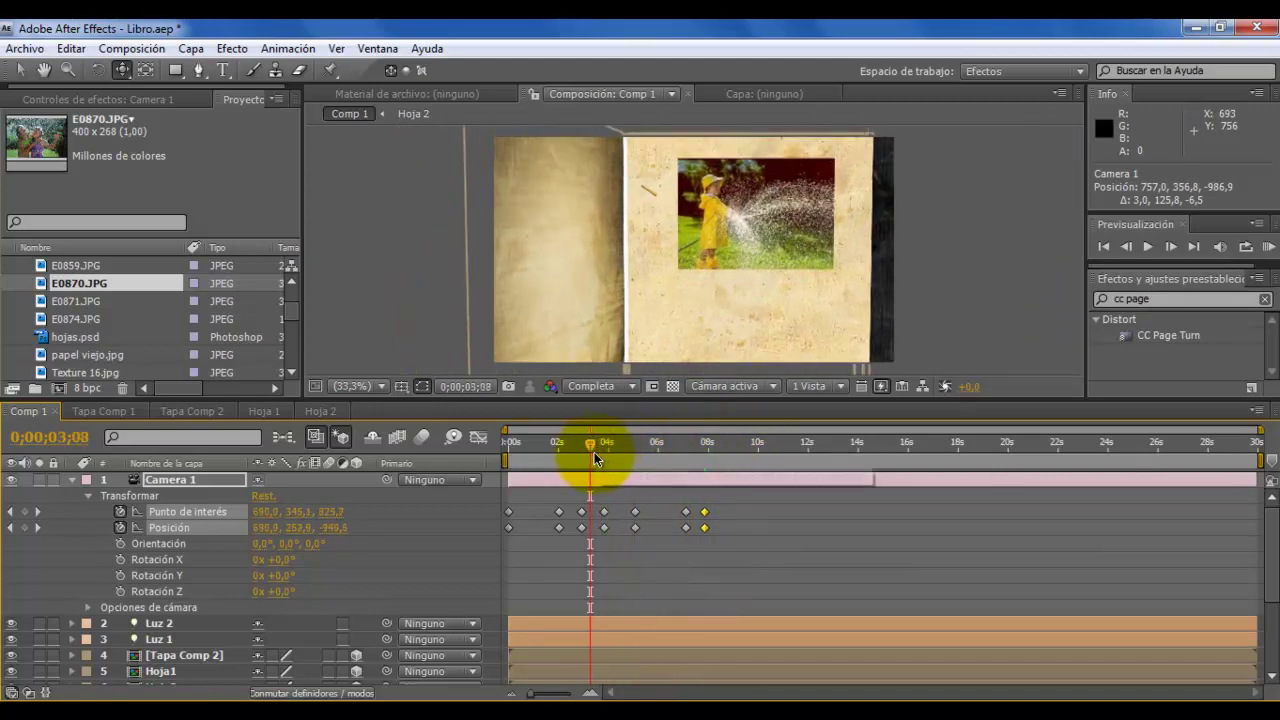